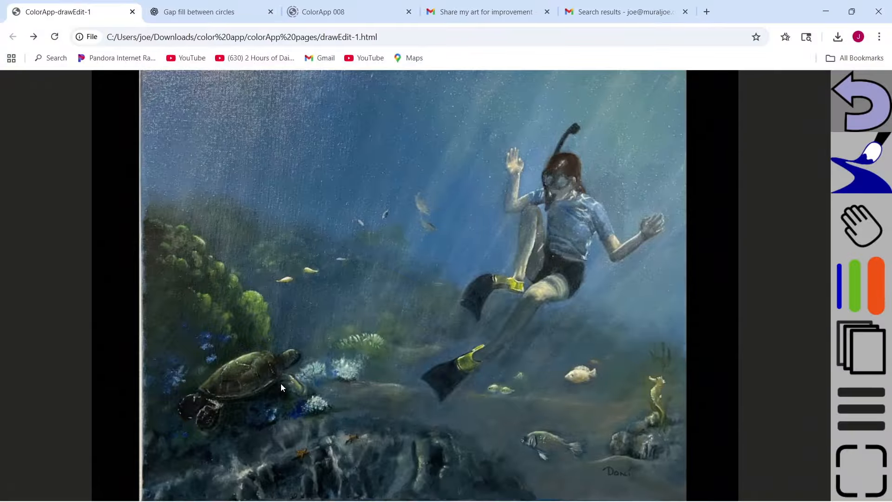
# - Reduce the brush to its thinnest size for detail work on the sea turtle's head
pyautogui.scroll(2, 281, 383)
pyautogui.scroll(4, 281, 383)
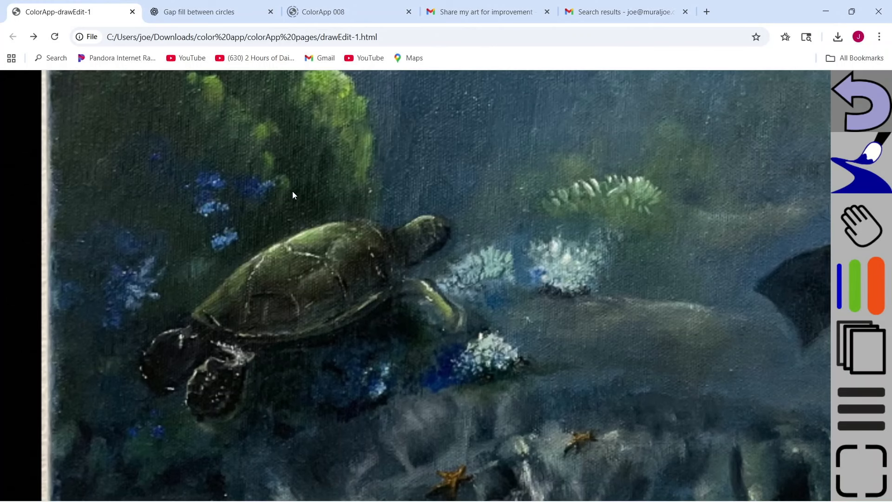
pyautogui.scroll(5, 292, 191)
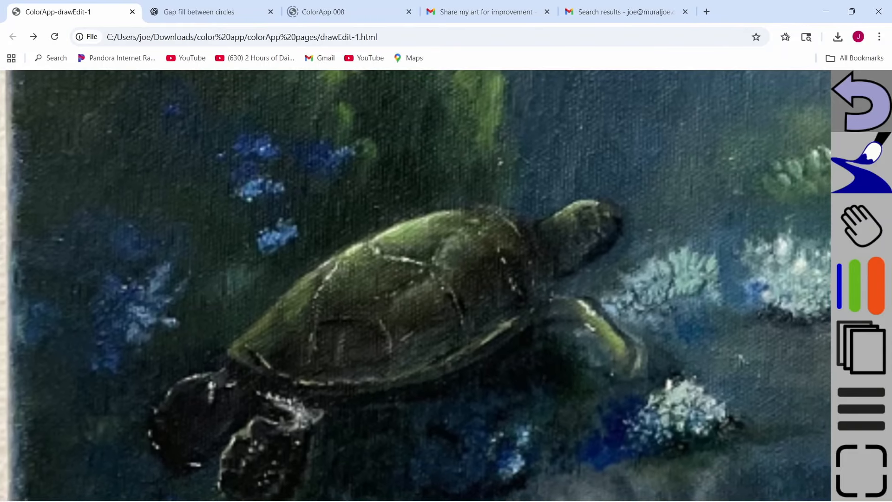
pyautogui.scroll(-1, 548, 139)
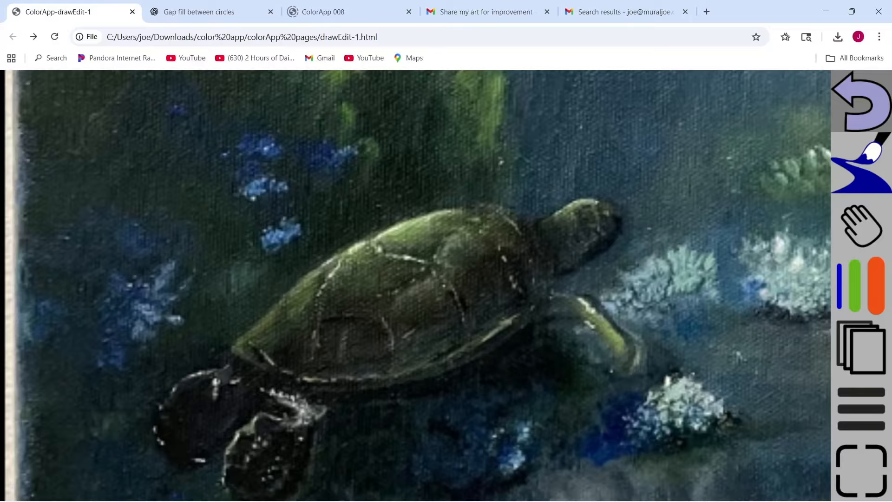
pyautogui.scroll(8, 626, 198)
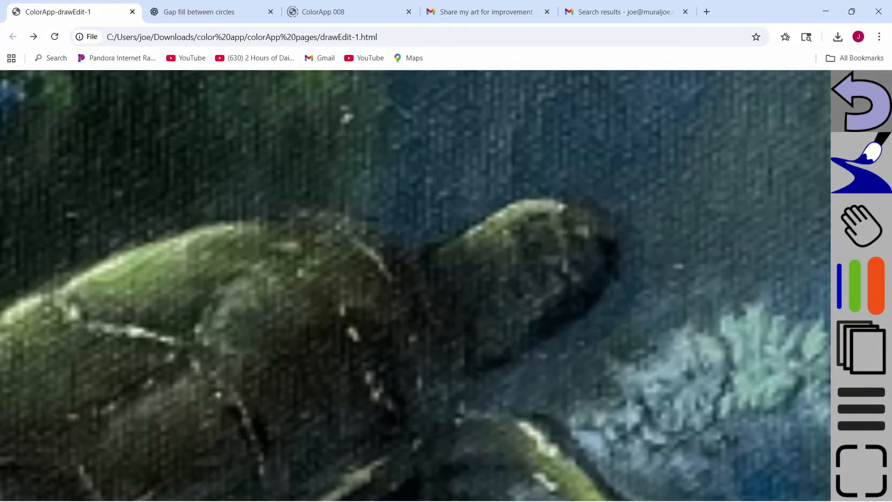
pyautogui.click(861, 286)
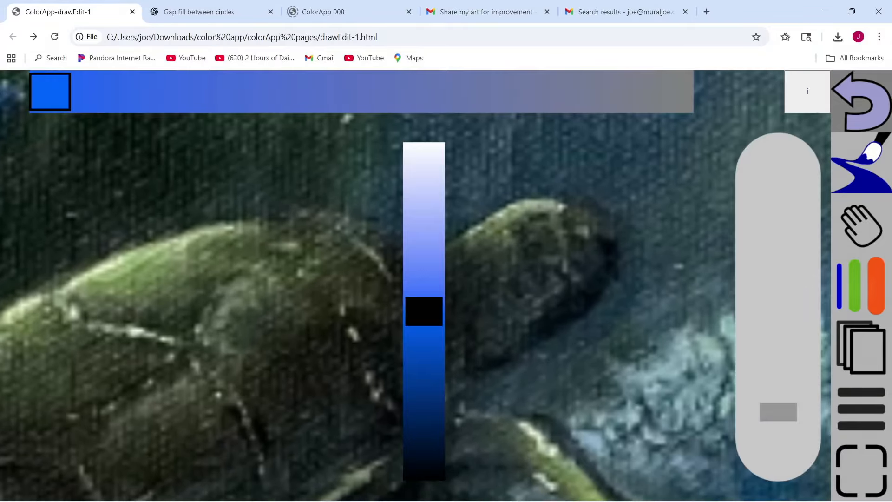
pyautogui.moveTo(779, 412); pyautogui.dragTo(784, 484)
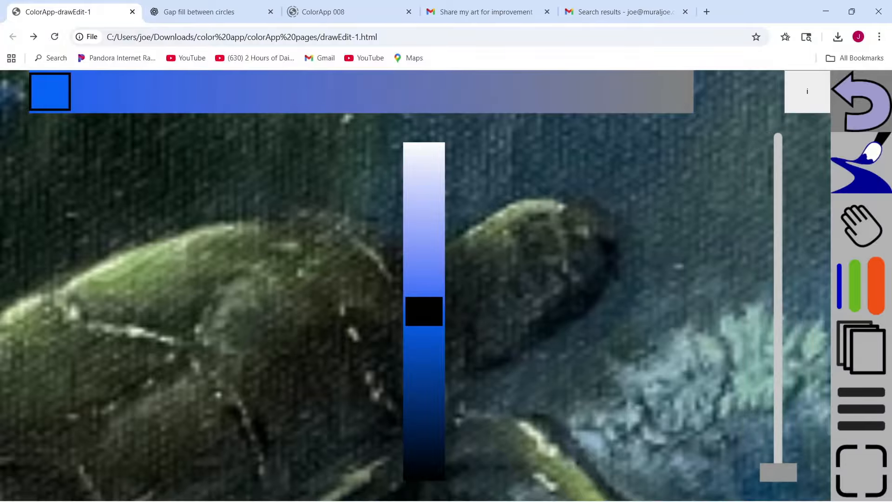
pyautogui.click(861, 285)
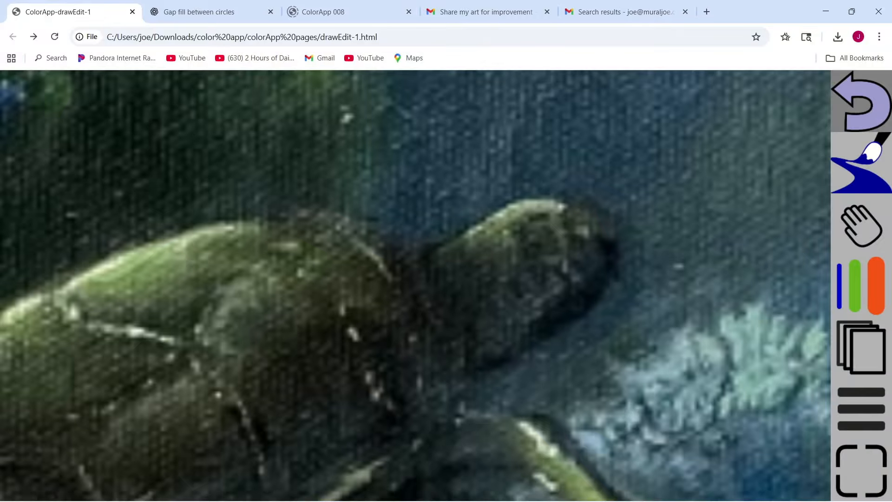
# - Sample the pale green highlight on the upper edge of the turtle's head and use it as the paint colour
pyautogui.click(861, 162)
pyautogui.click(613, 161)
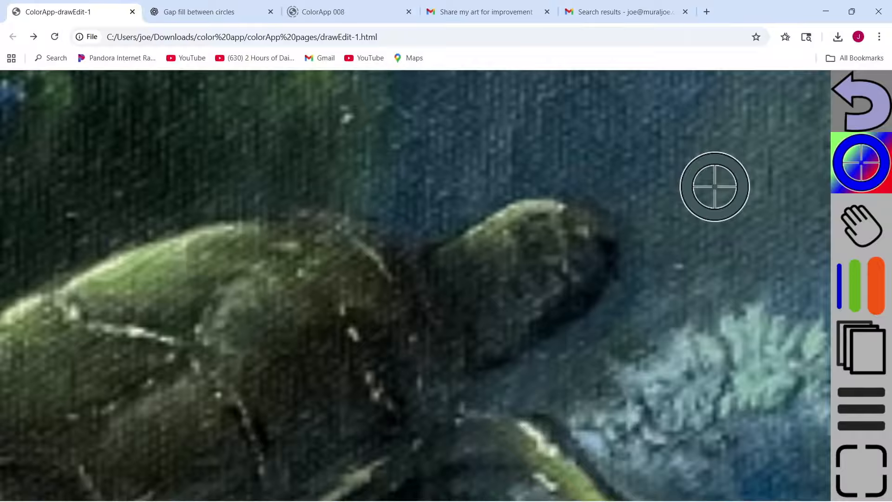
pyautogui.click(499, 216)
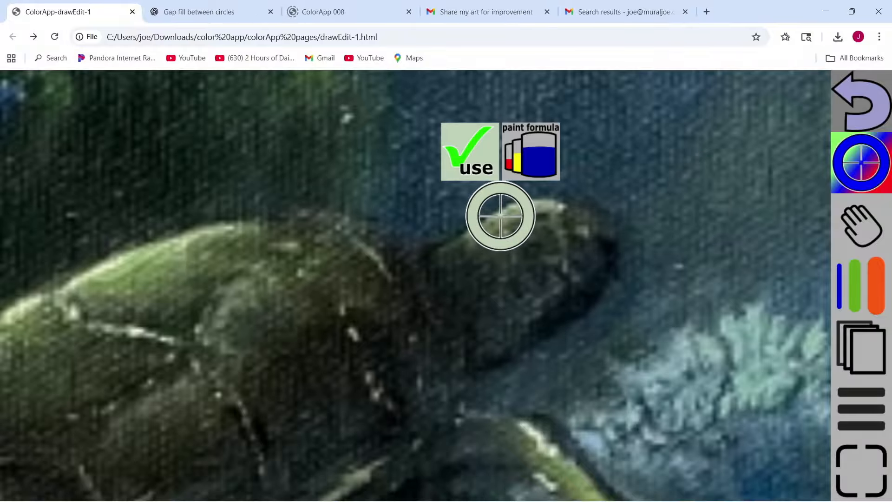
pyautogui.click(469, 149)
pyautogui.click(861, 286)
# - Paint a thin pale green highlight along the upper edge of the turtle's head, extending it towards the snout
pyautogui.scroll(7, 509, 183)
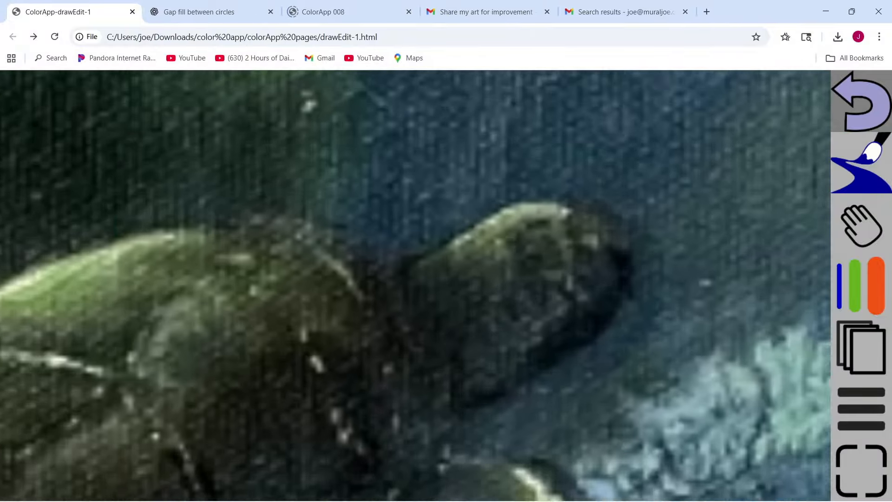
pyautogui.moveTo(657, 228)
pyautogui.mouseDown()
pyautogui.moveTo(552, 216)
pyautogui.moveTo(489, 242)
pyautogui.moveTo(410, 298)
pyautogui.moveTo(363, 316)
pyautogui.mouseUp()
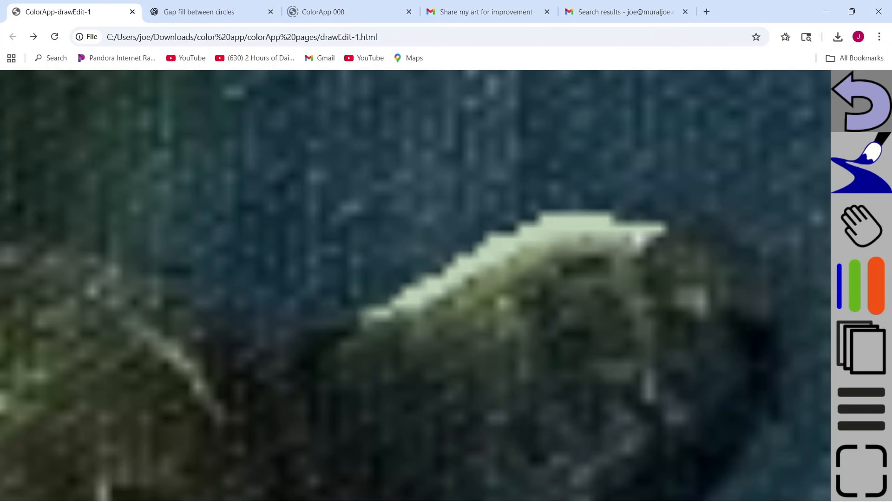
pyautogui.moveTo(594, 239); pyautogui.dragTo(703, 231)
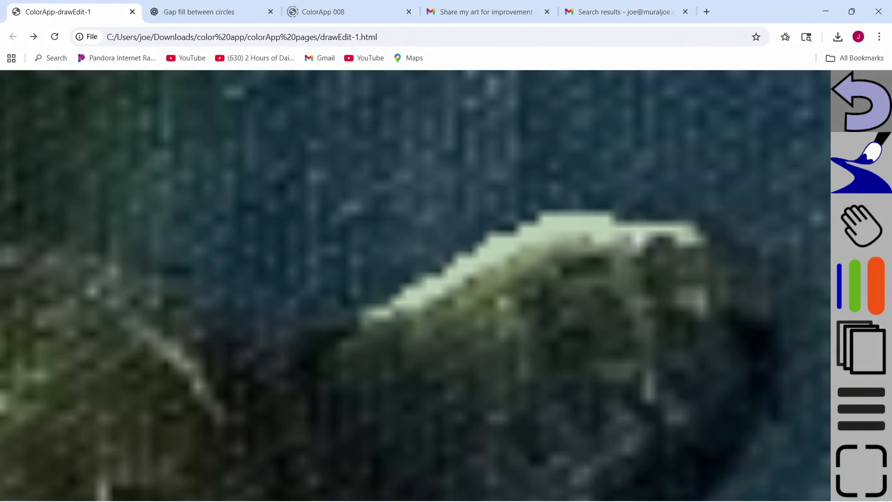
# - Try a freehand stroke through the dark background above the turtle's shell, and undo it
pyautogui.scroll(-10, 497, 239)
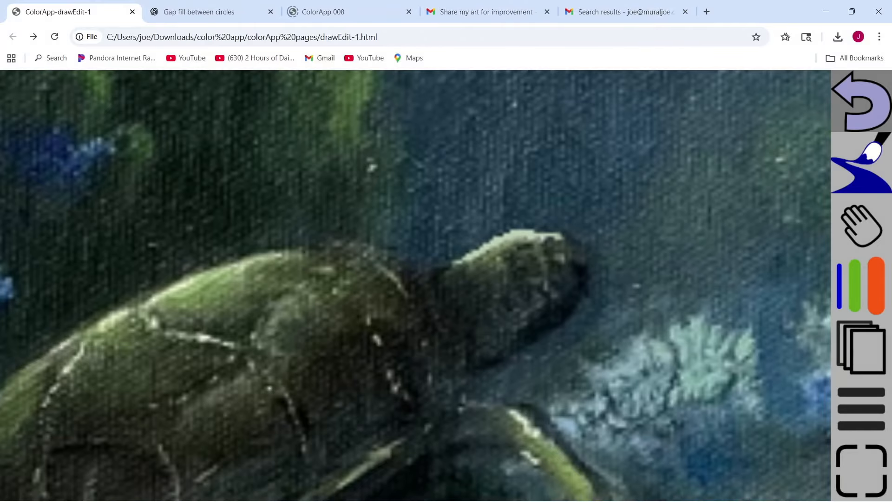
pyautogui.scroll(5, 183, 241)
pyautogui.scroll(-5, 700, 323)
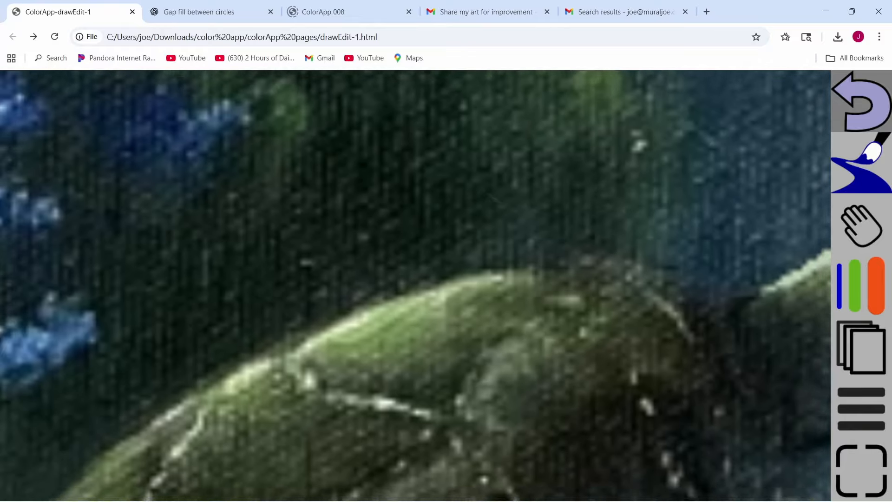
pyautogui.scroll(-1, 436, 227)
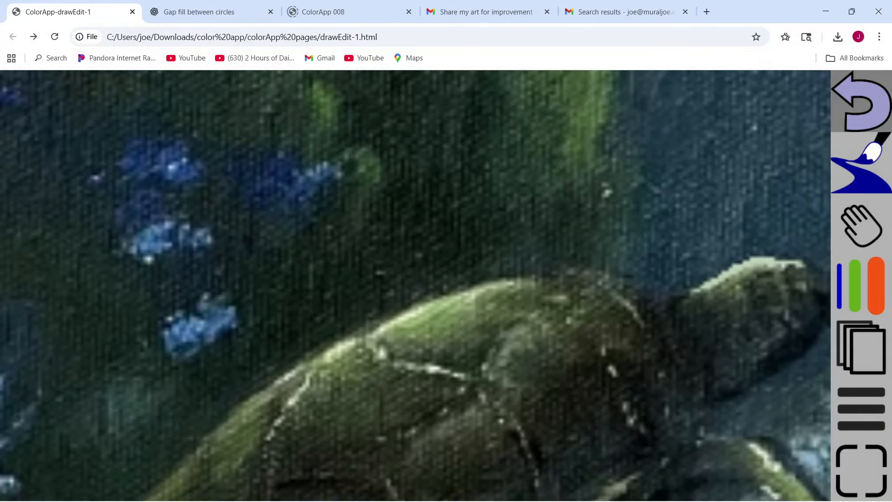
pyautogui.scroll(-5, 416, 286)
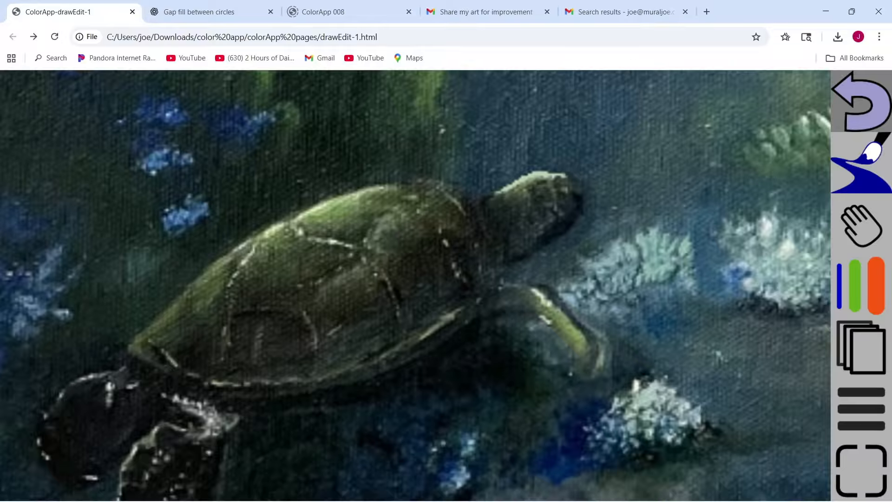
pyautogui.scroll(4, 415, 286)
pyautogui.scroll(-4, 415, 286)
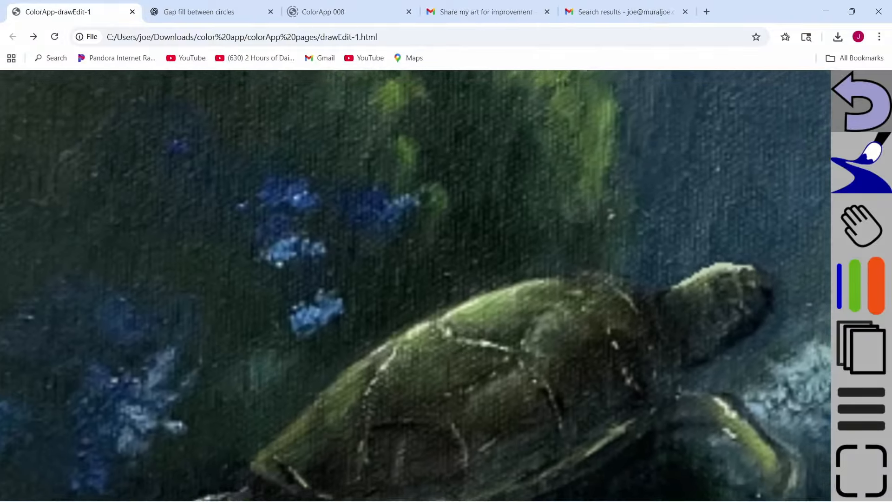
pyautogui.moveTo(541, 216)
pyautogui.mouseDown()
pyautogui.moveTo(254, 364)
pyautogui.moveTo(527, 237)
pyautogui.moveTo(459, 208)
pyautogui.moveTo(269, 311)
pyautogui.mouseUp()
pyautogui.click(861, 102)
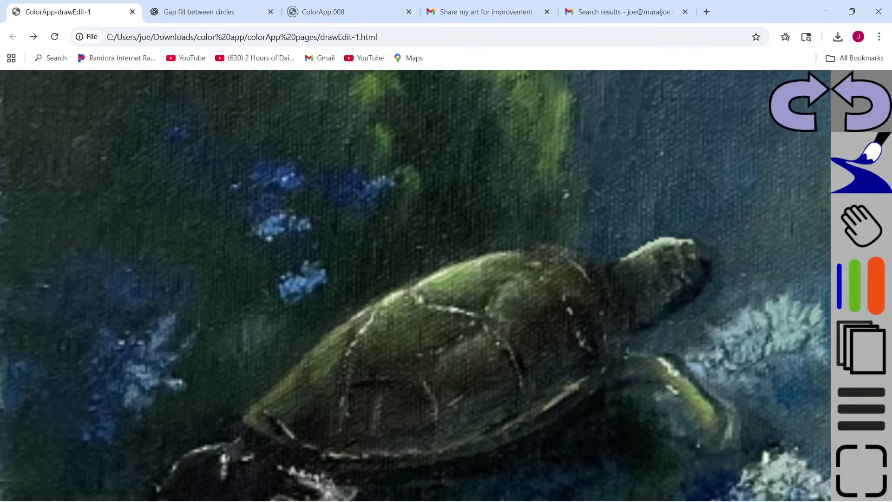
# - Inspect the background colours above the turtle's shell with the colour picker, and return to the paint brush without using a sample
pyautogui.click(859, 178)
pyautogui.click(614, 163)
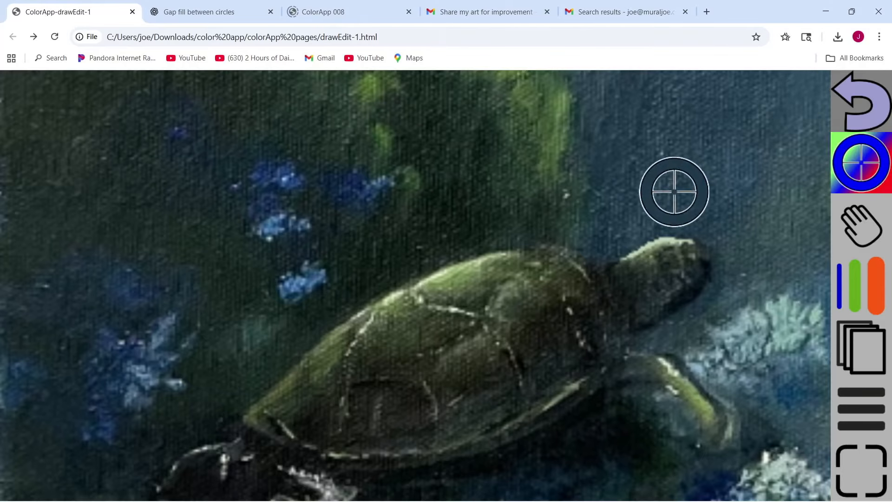
pyautogui.click(508, 197)
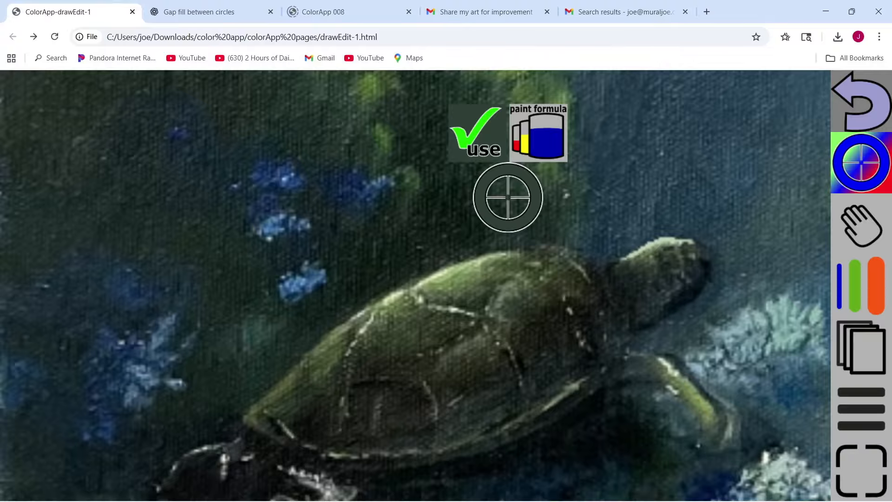
pyautogui.moveTo(507, 197)
pyautogui.mouseDown()
pyautogui.moveTo(623, 243)
pyautogui.moveTo(651, 209)
pyautogui.moveTo(592, 172)
pyautogui.mouseUp()
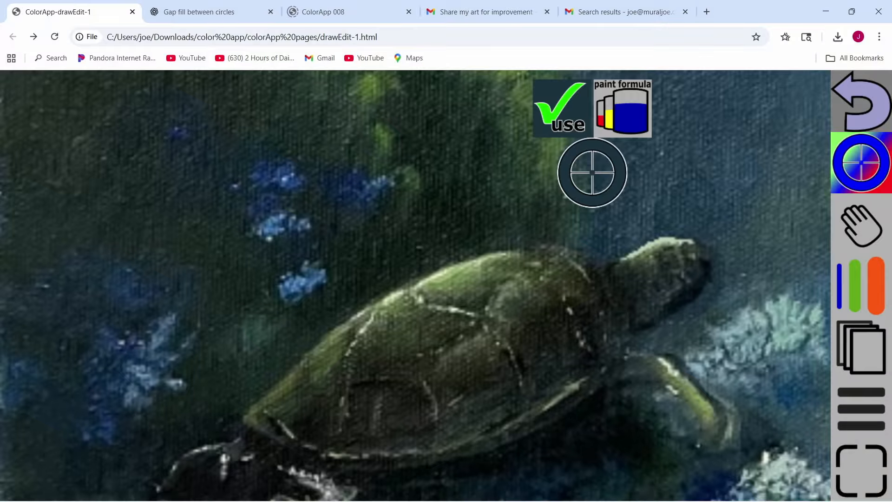
pyautogui.click(874, 167)
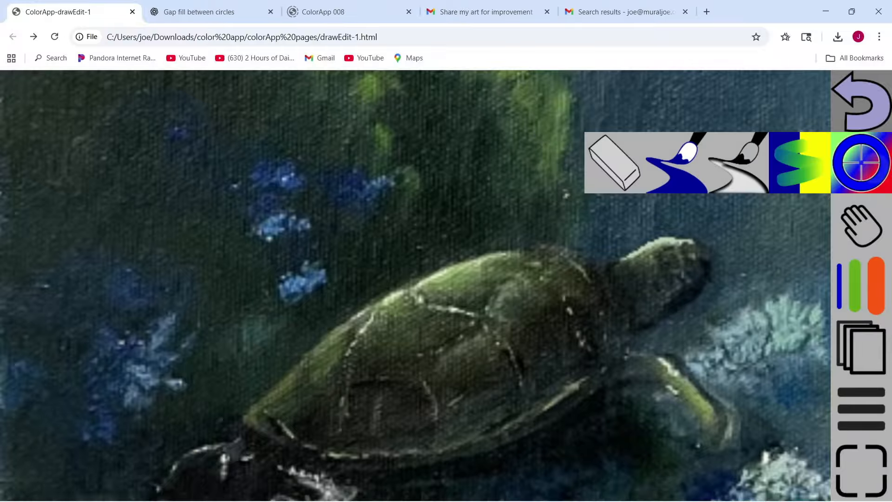
pyautogui.click(686, 178)
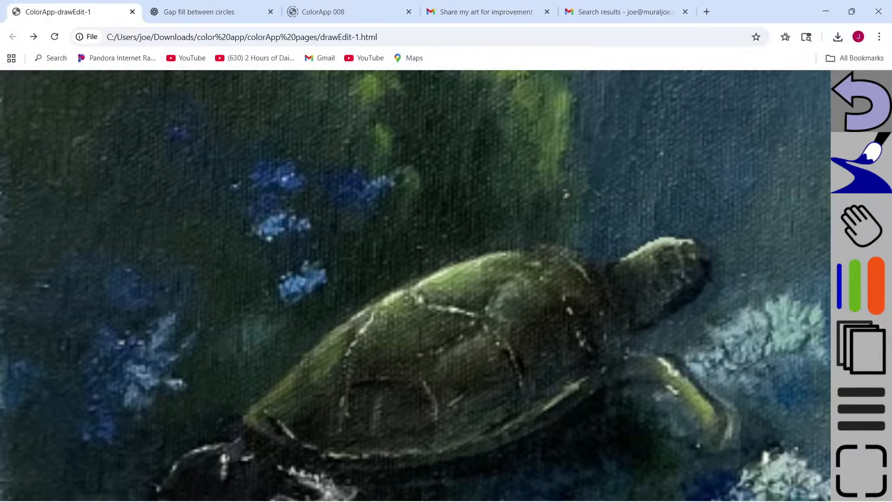
# - Sample the dark green of the coral just above the turtle's shell and use it as the paint colour
pyautogui.scroll(5, 576, 162)
pyautogui.scroll(-4, 557, 399)
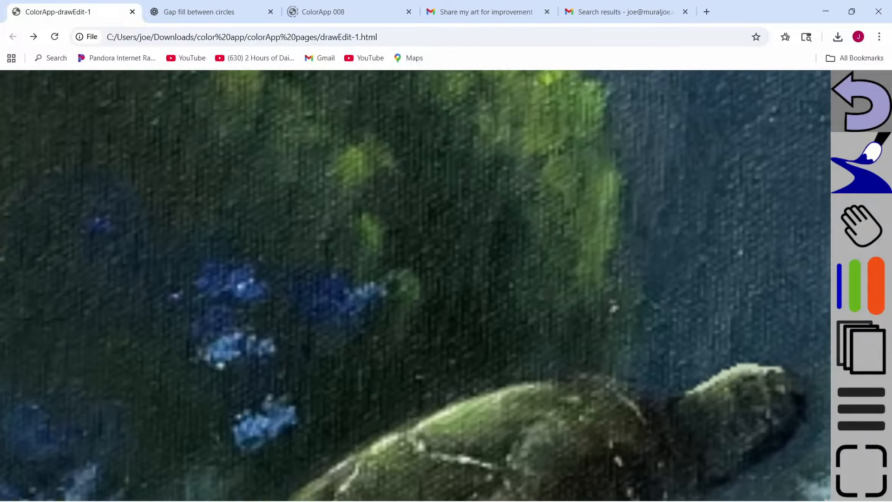
pyautogui.scroll(-3, 413, 384)
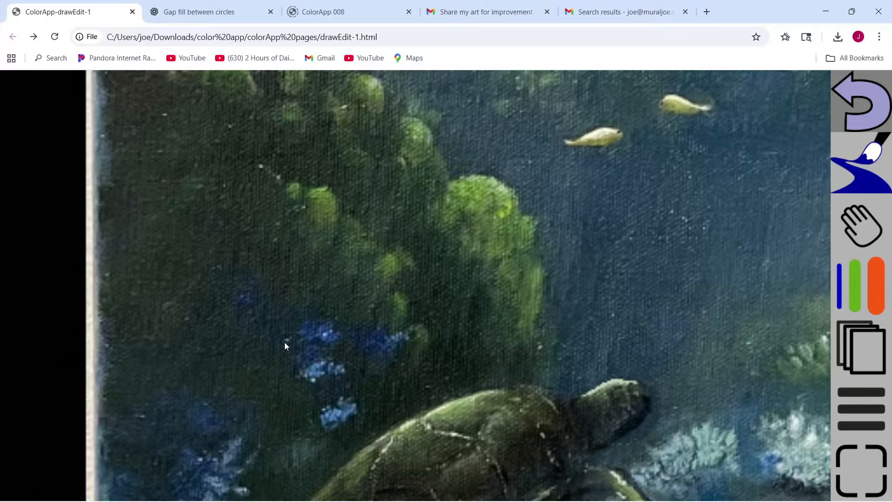
pyautogui.click(861, 163)
pyautogui.click(613, 160)
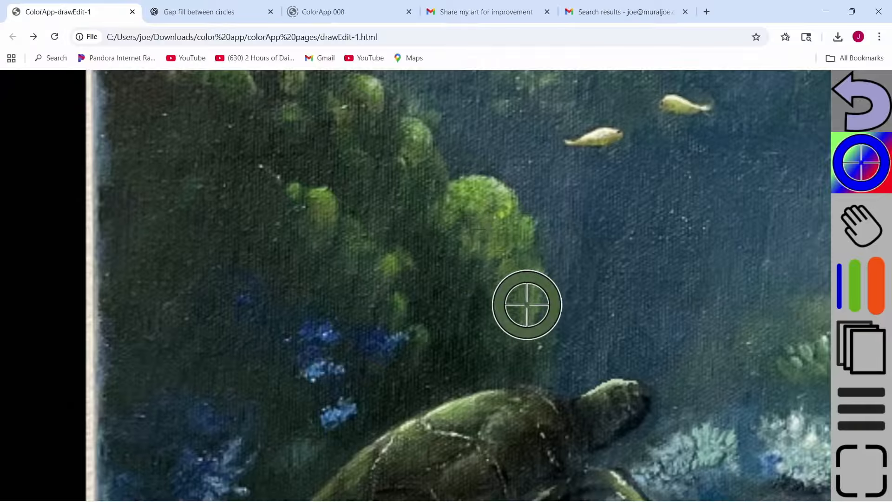
pyautogui.click(504, 324)
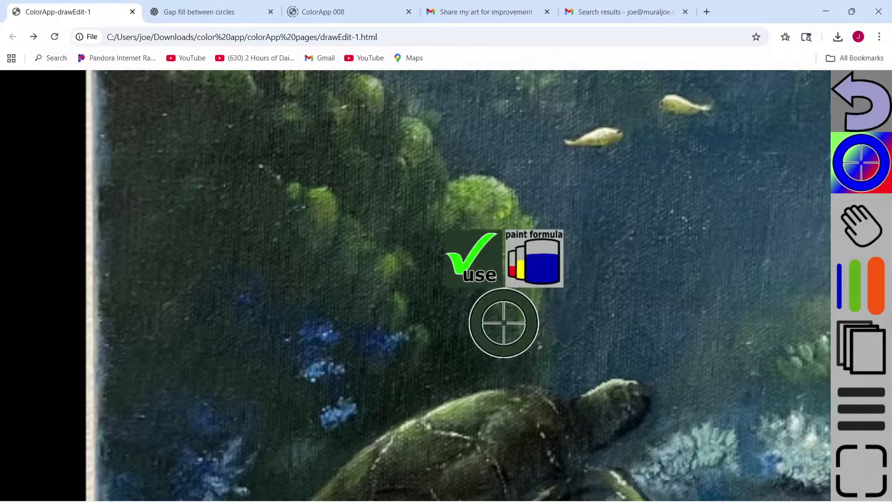
pyautogui.moveTo(522, 348); pyautogui.dragTo(529, 331)
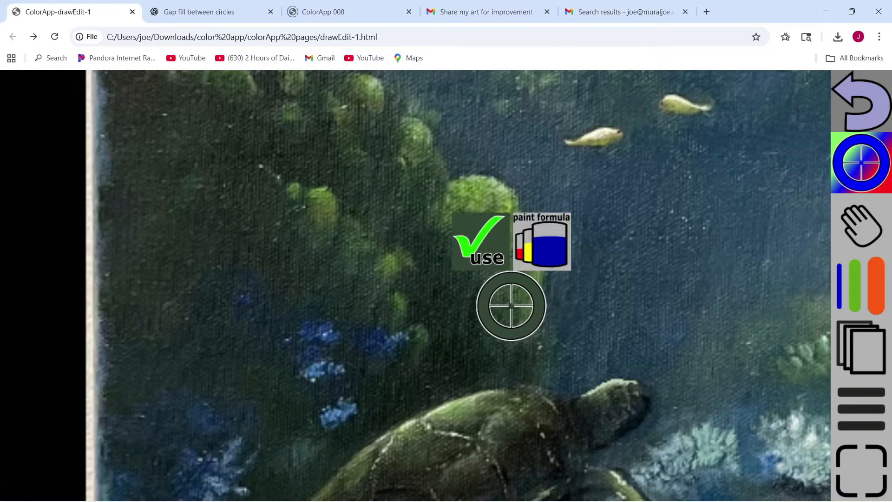
pyautogui.click(481, 241)
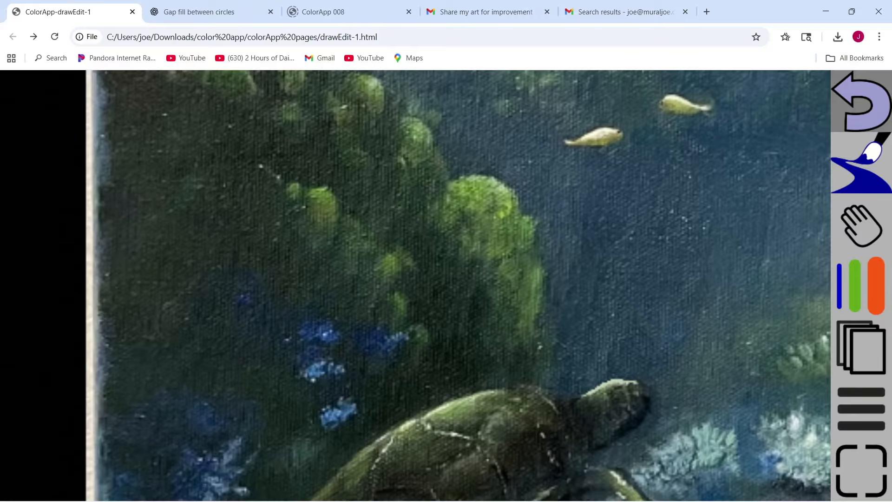
# - Make the sampled green more saturated and paint a short thin stroke in the dark background above the shell
pyautogui.click(861, 163)
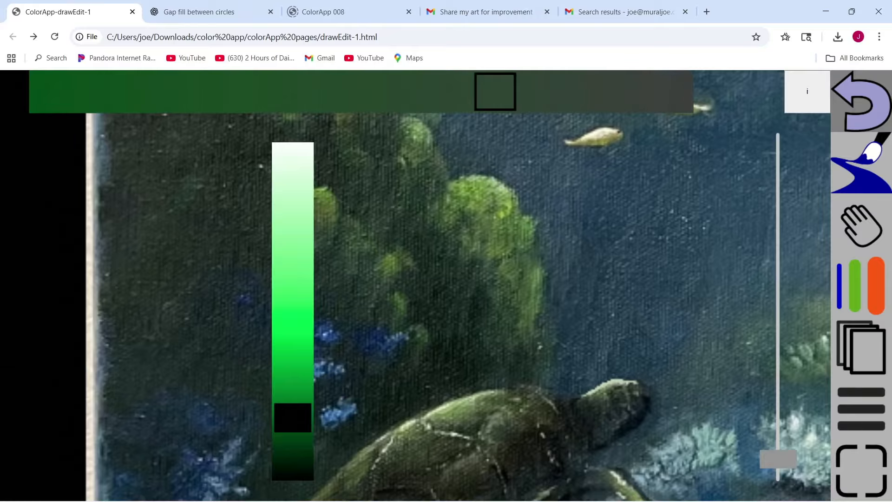
pyautogui.moveTo(495, 91); pyautogui.dragTo(271, 92)
pyautogui.click(495, 335)
pyautogui.scroll(5, 518, 430)
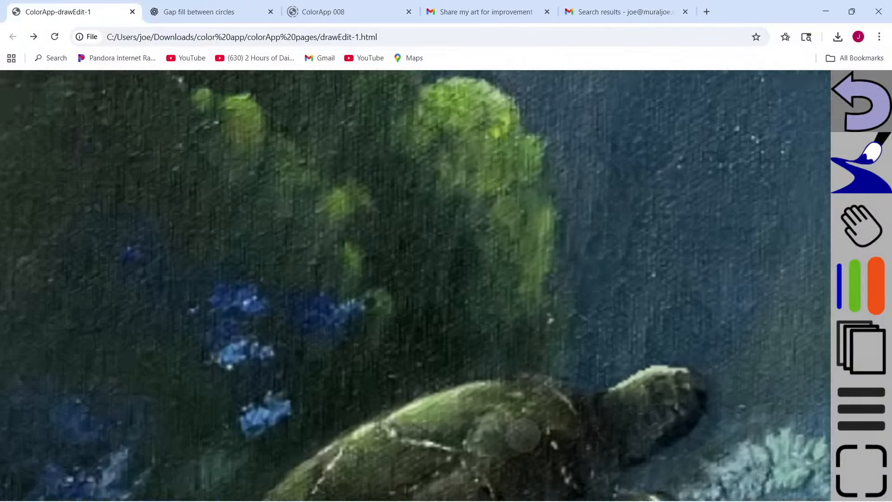
pyautogui.scroll(-1, 449, 278)
pyautogui.moveTo(486, 240); pyautogui.dragTo(463, 295)
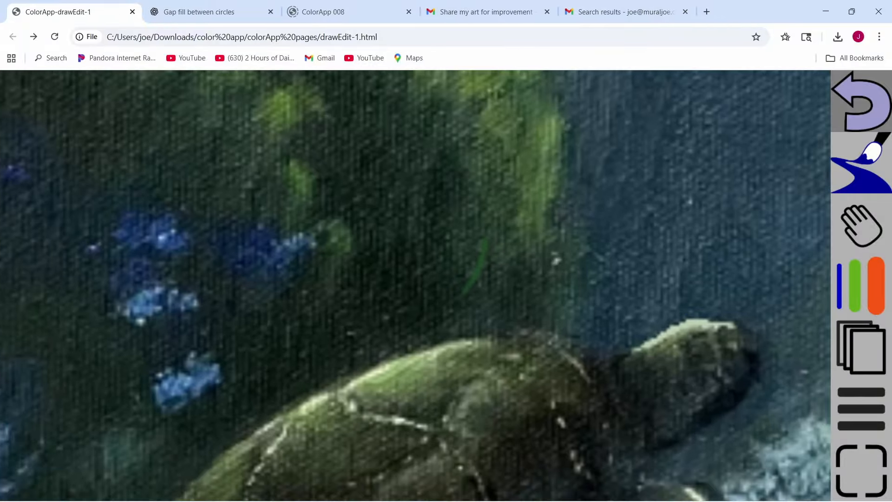
# - Enlarge the brush slightly and paint two solid green patches in the dark background along the upper edge of the turtle's shell
pyautogui.click(861, 286)
pyautogui.moveTo(778, 458); pyautogui.dragTo(778, 448)
pyautogui.click(483, 275)
pyautogui.moveTo(463, 276)
pyautogui.mouseDown()
pyautogui.moveTo(495, 274)
pyautogui.moveTo(504, 290)
pyautogui.moveTo(493, 320)
pyautogui.moveTo(474, 309)
pyautogui.moveTo(512, 324)
pyautogui.moveTo(461, 331)
pyautogui.mouseUp()
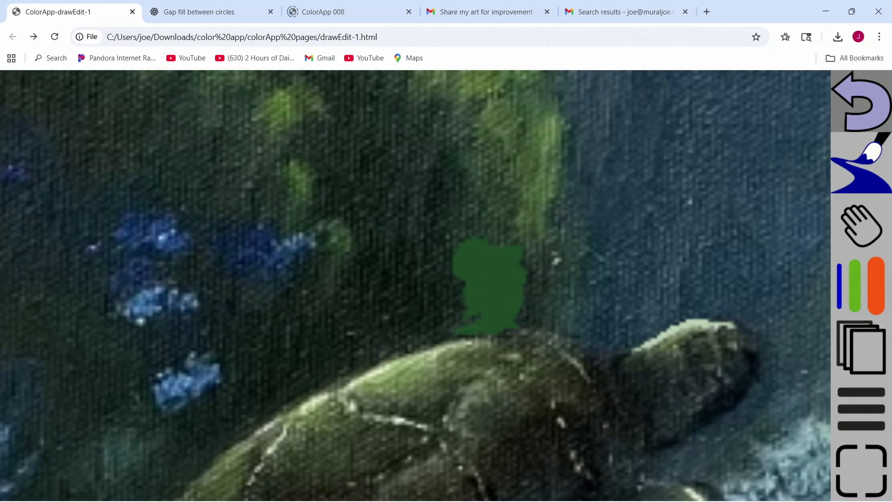
pyautogui.moveTo(294, 318)
pyautogui.mouseDown()
pyautogui.moveTo(320, 290)
pyautogui.moveTo(325, 344)
pyautogui.moveTo(278, 353)
pyautogui.moveTo(287, 392)
pyautogui.moveTo(338, 367)
pyautogui.mouseUp()
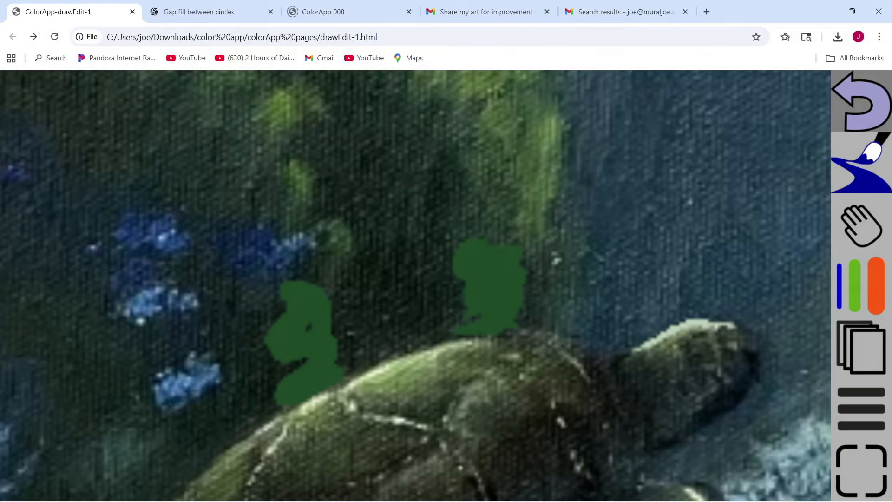
# - Sample the muted light green of the coral edge and paint a patch with it beside the dark green patch above the shell
pyautogui.click(861, 163)
pyautogui.click(614, 162)
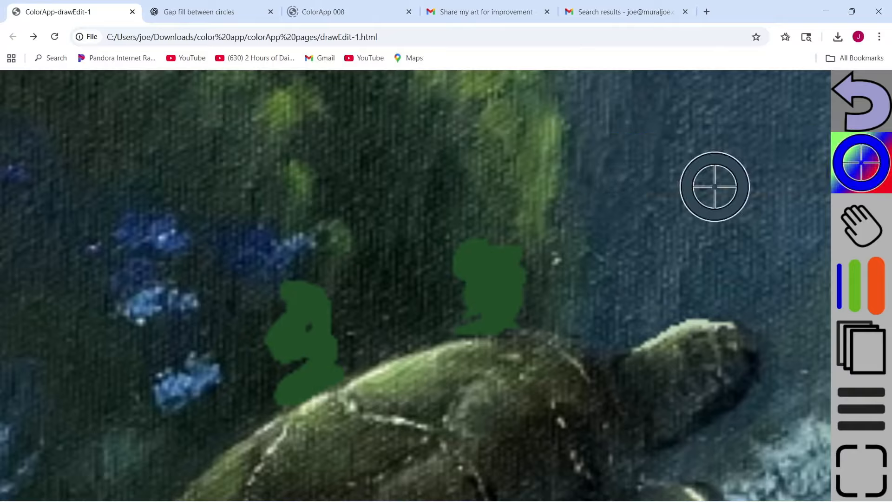
pyautogui.click(541, 157)
pyautogui.click(510, 237)
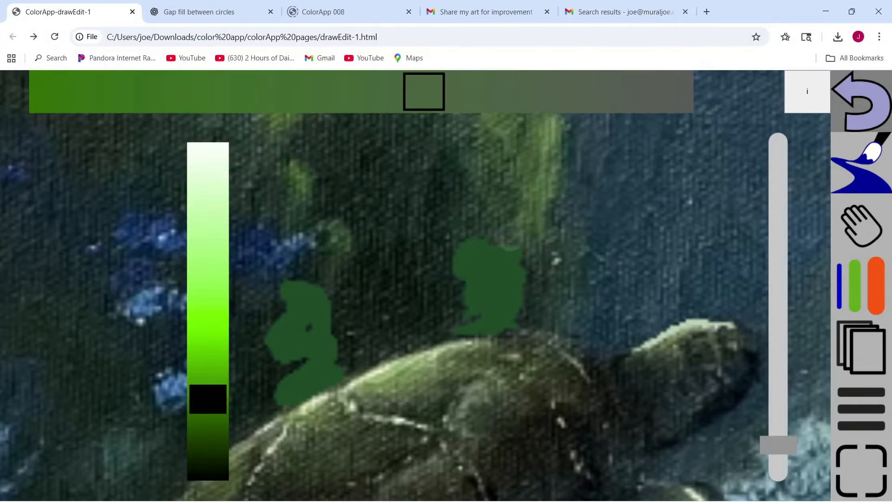
pyautogui.click(540, 211)
pyautogui.moveTo(534, 227)
pyautogui.mouseDown()
pyautogui.moveTo(539, 274)
pyautogui.moveTo(511, 251)
pyautogui.moveTo(539, 297)
pyautogui.moveTo(528, 329)
pyautogui.mouseUp()
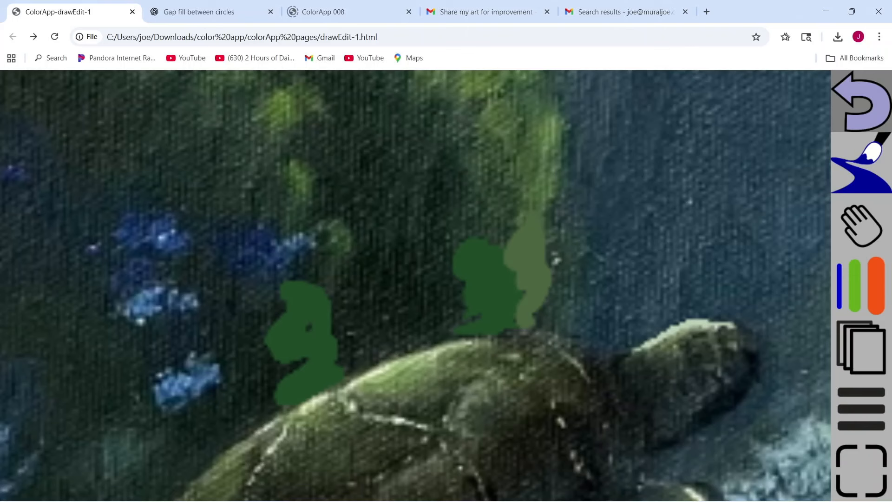
# - Switch to the blending brush, adjust its size, and smear the top of the green patches below the coral upward
pyautogui.click(862, 163)
pyautogui.click(804, 171)
pyautogui.moveTo(476, 269)
pyautogui.mouseDown()
pyautogui.moveTo(506, 223)
pyautogui.moveTo(465, 265)
pyautogui.mouseUp()
pyautogui.click(867, 285)
pyautogui.moveTo(778, 412); pyautogui.dragTo(779, 439)
pyautogui.moveTo(526, 222); pyautogui.dragTo(530, 183)
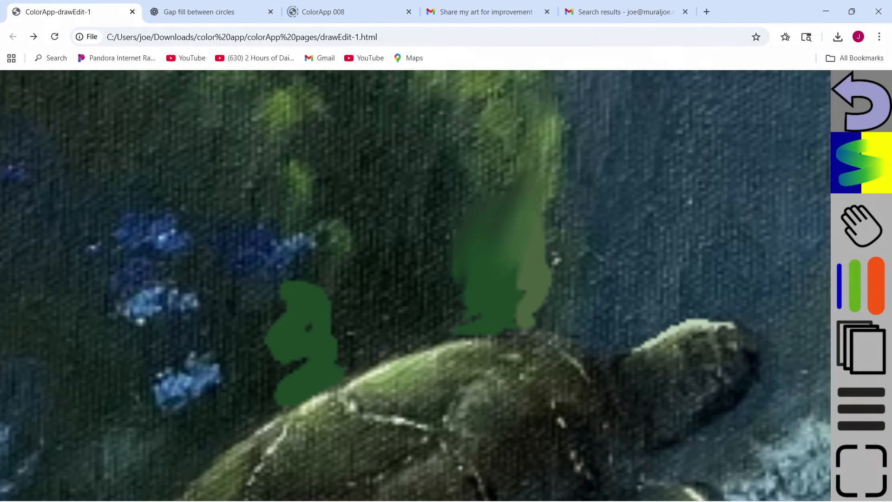
# - Blend the dark green patch below the coral outward into the dark background with repeated short strokes
pyautogui.moveTo(469, 297)
pyautogui.mouseDown()
pyautogui.moveTo(400, 308)
pyautogui.moveTo(437, 291)
pyautogui.moveTo(416, 300)
pyautogui.mouseUp()
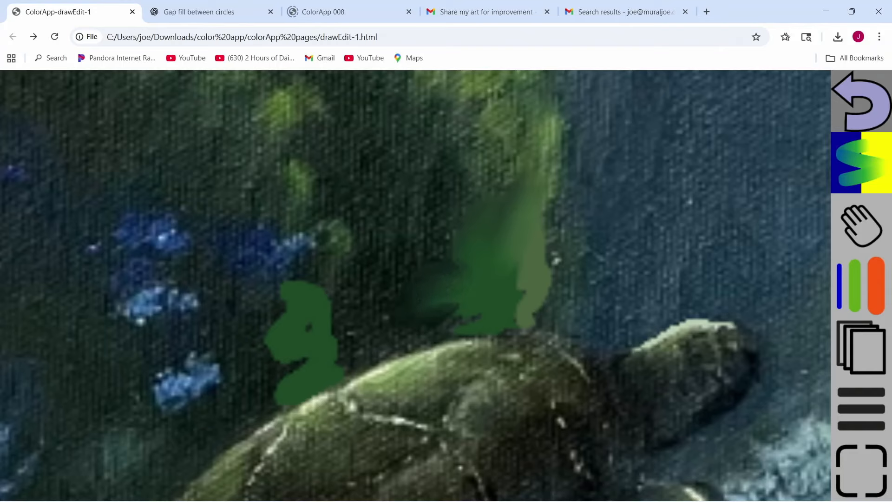
pyautogui.moveTo(471, 243); pyautogui.dragTo(425, 244)
pyautogui.moveTo(513, 287); pyautogui.dragTo(408, 311)
pyautogui.moveTo(475, 323)
pyautogui.mouseDown()
pyautogui.moveTo(418, 331)
pyautogui.moveTo(428, 342)
pyautogui.mouseUp()
pyautogui.moveTo(517, 282); pyautogui.dragTo(517, 304)
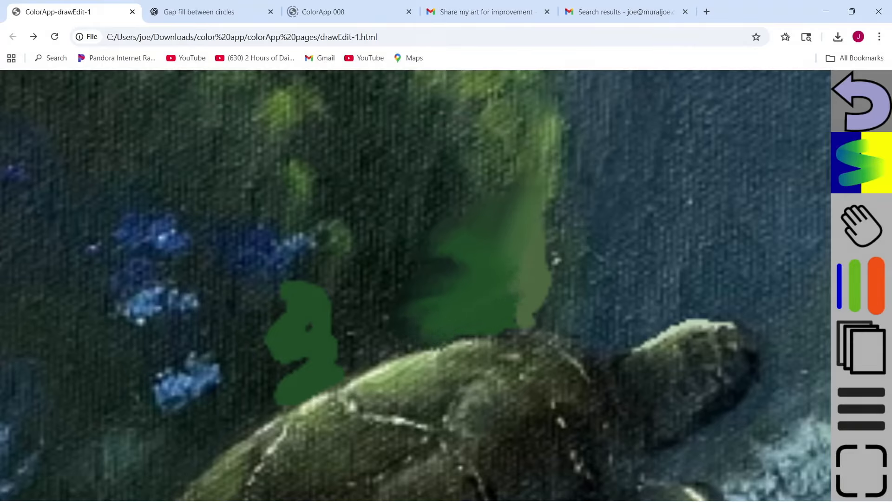
pyautogui.moveTo(483, 272); pyautogui.dragTo(438, 198)
pyautogui.moveTo(467, 246); pyautogui.dragTo(452, 200)
pyautogui.moveTo(465, 267); pyautogui.dragTo(432, 253)
pyautogui.moveTo(435, 286); pyautogui.dragTo(397, 282)
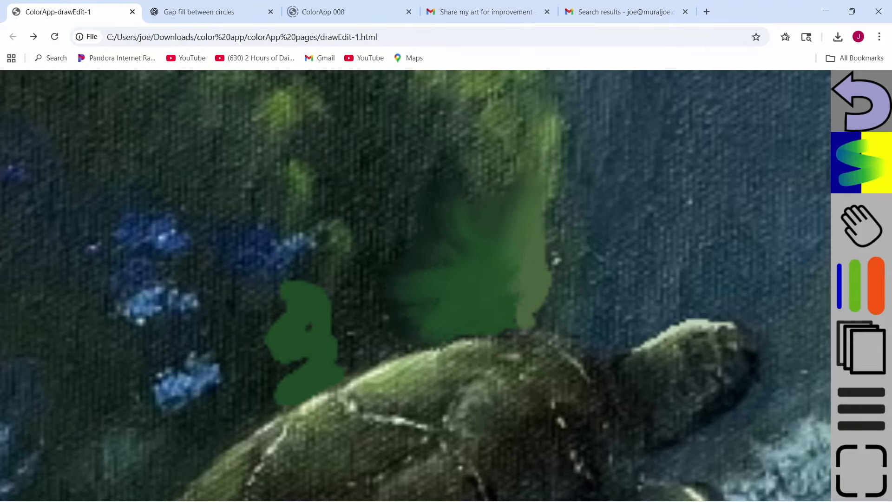
pyautogui.moveTo(439, 306); pyautogui.dragTo(387, 320)
# - Switch the blending brush to averaged-light mixing and smooth the dark green area further into the background above the shell
pyautogui.click(861, 162)
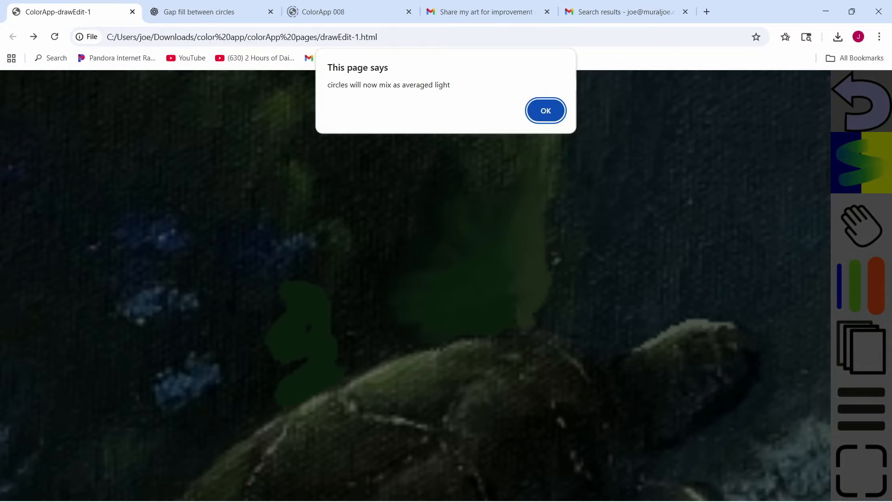
pyautogui.press('Return')
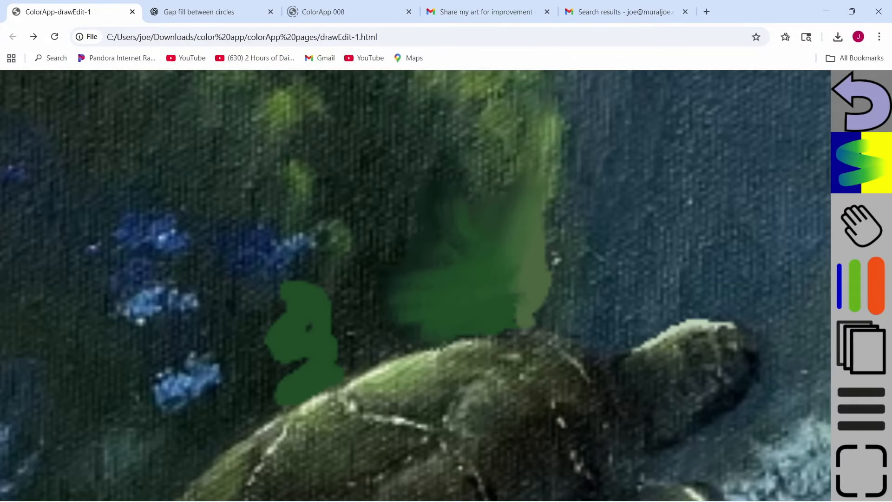
pyautogui.moveTo(486, 244)
pyautogui.mouseDown()
pyautogui.moveTo(436, 236)
pyautogui.moveTo(410, 202)
pyautogui.moveTo(464, 200)
pyautogui.moveTo(443, 179)
pyautogui.moveTo(447, 187)
pyautogui.mouseUp()
pyautogui.moveTo(384, 293); pyautogui.dragTo(422, 268)
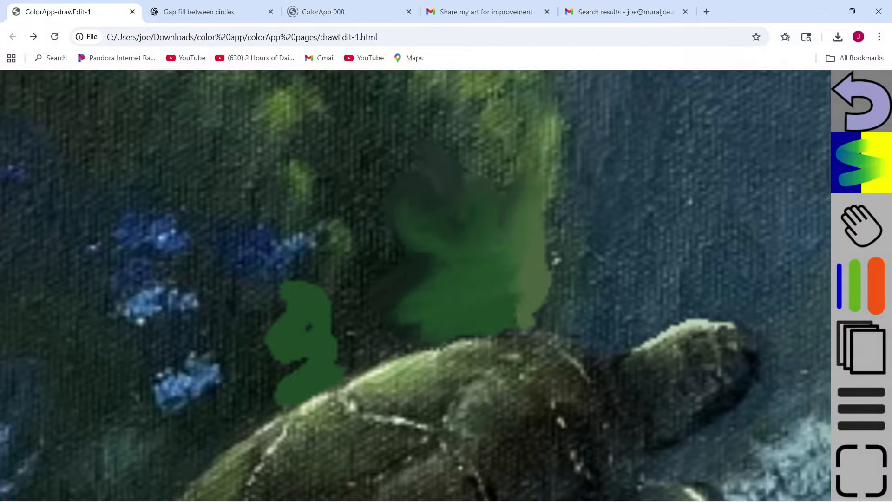
pyautogui.moveTo(441, 306)
pyautogui.mouseDown()
pyautogui.moveTo(397, 335)
pyautogui.moveTo(402, 290)
pyautogui.moveTo(416, 284)
pyautogui.moveTo(401, 261)
pyautogui.moveTo(409, 248)
pyautogui.moveTo(414, 283)
pyautogui.moveTo(394, 287)
pyautogui.mouseUp()
pyautogui.moveTo(439, 247)
pyautogui.mouseDown()
pyautogui.moveTo(424, 266)
pyautogui.moveTo(434, 281)
pyautogui.mouseUp()
pyautogui.moveTo(377, 323); pyautogui.dragTo(427, 321)
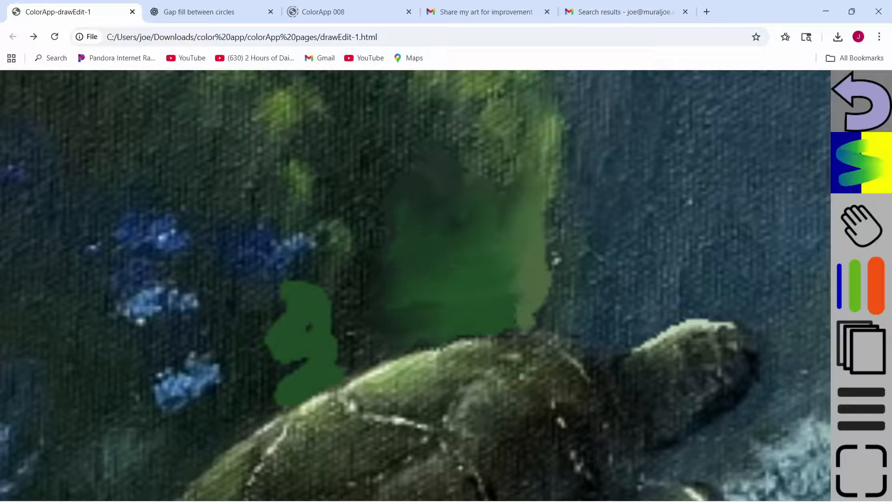
# - Extend the blended green up toward the coral and mix the lighter green edge into the dark green
pyautogui.moveTo(378, 226); pyautogui.dragTo(402, 253)
pyautogui.moveTo(402, 206)
pyautogui.mouseDown()
pyautogui.moveTo(380, 195)
pyautogui.moveTo(409, 172)
pyautogui.moveTo(469, 168)
pyautogui.mouseUp()
pyautogui.moveTo(474, 227); pyautogui.dragTo(479, 160)
pyautogui.moveTo(478, 160); pyautogui.dragTo(436, 171)
pyautogui.moveTo(509, 225); pyautogui.dragTo(459, 223)
pyautogui.moveTo(518, 309); pyautogui.dragTo(482, 294)
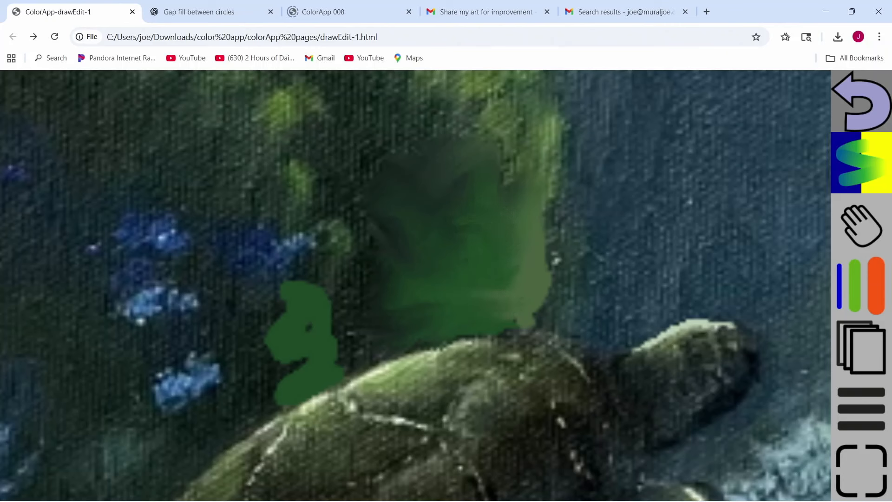
# - Blend the second green patch below the blue flowers into its surroundings and pull light green across the larger patch
pyautogui.moveTo(321, 328)
pyautogui.mouseDown()
pyautogui.moveTo(336, 301)
pyautogui.moveTo(310, 281)
pyautogui.moveTo(281, 312)
pyautogui.moveTo(281, 358)
pyautogui.moveTo(260, 383)
pyautogui.moveTo(273, 395)
pyautogui.moveTo(355, 354)
pyautogui.moveTo(320, 373)
pyautogui.moveTo(351, 336)
pyautogui.moveTo(329, 297)
pyautogui.moveTo(361, 298)
pyautogui.mouseUp()
pyautogui.moveTo(344, 246); pyautogui.dragTo(357, 281)
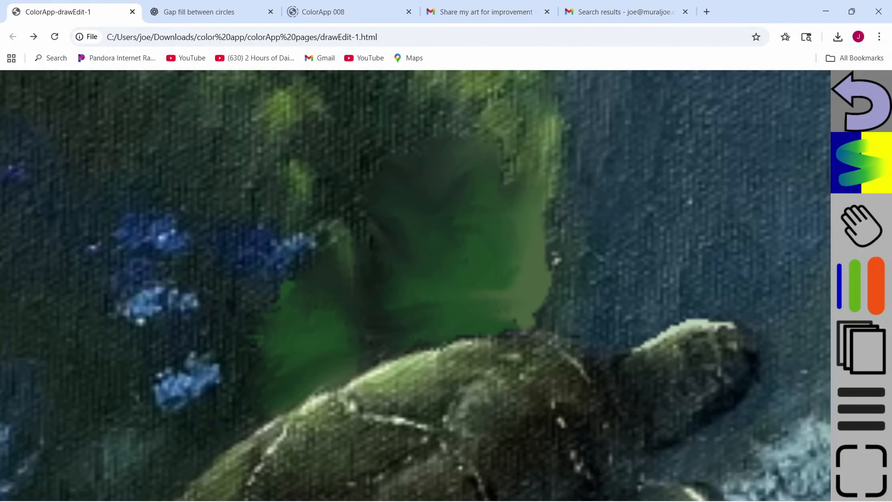
pyautogui.moveTo(520, 276)
pyautogui.mouseDown()
pyautogui.moveTo(467, 313)
pyautogui.moveTo(397, 323)
pyautogui.moveTo(395, 305)
pyautogui.mouseUp()
# - Smear the lighter green of the coral edge into the dark green area and roughen its border with the blue water
pyautogui.scroll(-6, 477, 269)
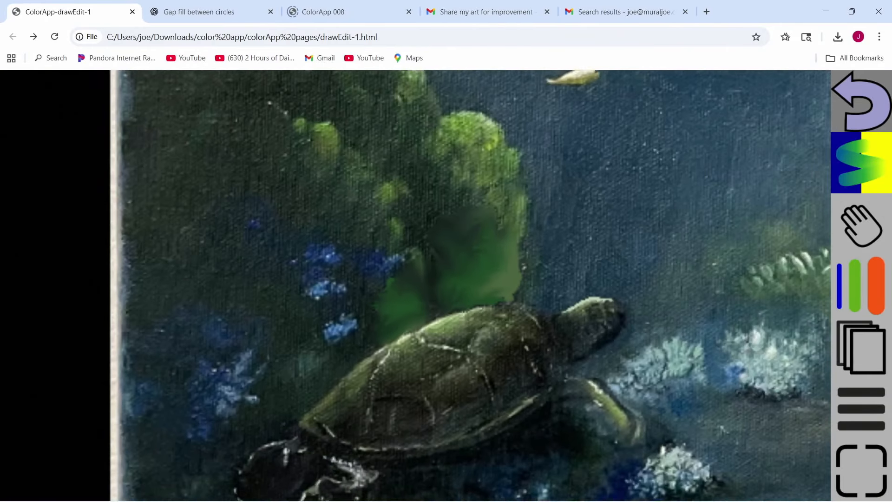
pyautogui.scroll(-5, 342, 338)
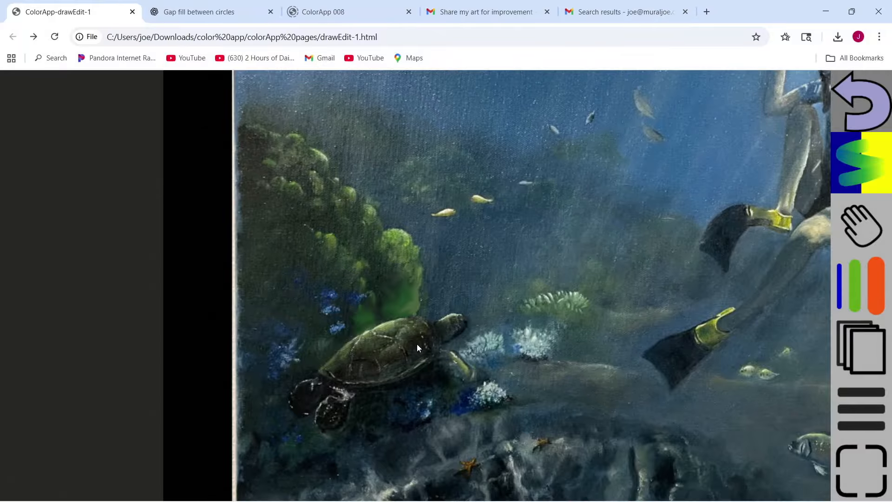
pyautogui.scroll(5, 416, 348)
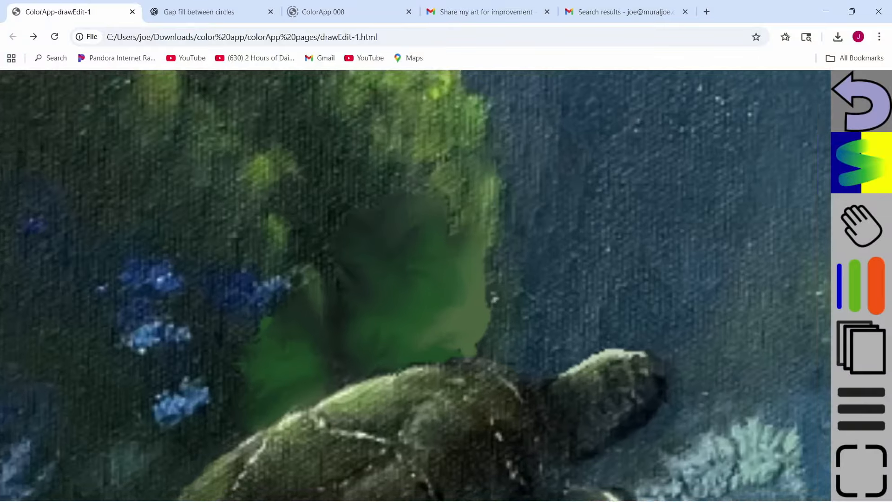
pyautogui.scroll(1, 418, 222)
pyautogui.moveTo(464, 301); pyautogui.dragTo(425, 303)
pyautogui.moveTo(460, 272); pyautogui.dragTo(437, 284)
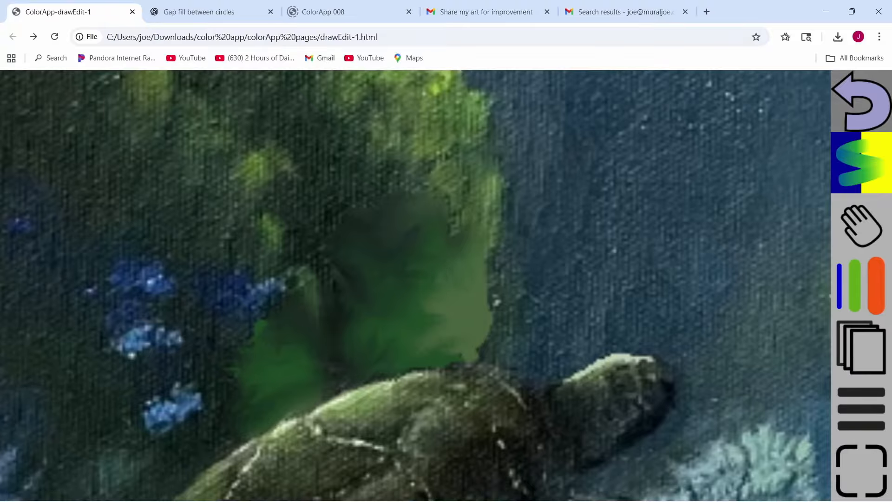
pyautogui.moveTo(452, 211); pyautogui.dragTo(458, 253)
pyautogui.moveTo(495, 216); pyautogui.dragTo(458, 240)
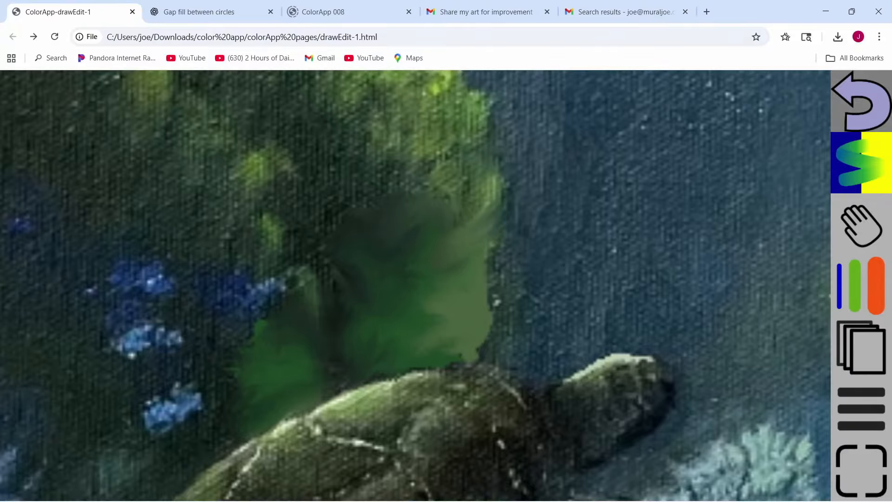
pyautogui.moveTo(446, 195); pyautogui.dragTo(408, 237)
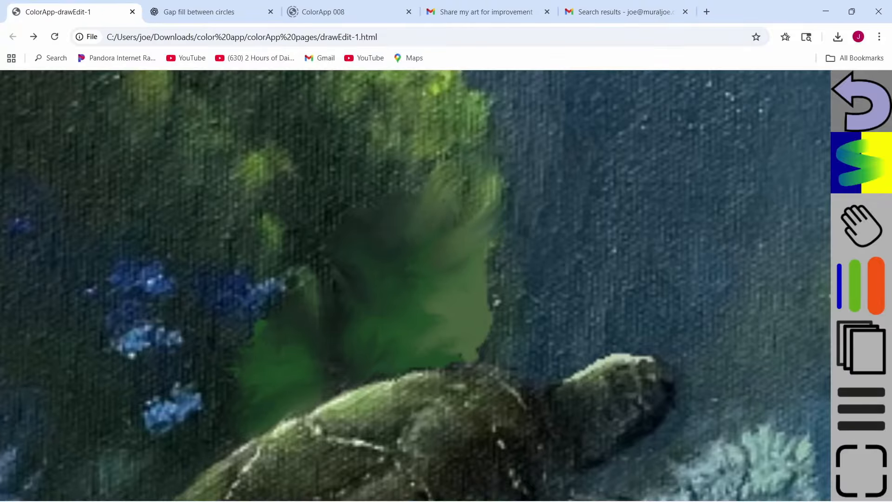
pyautogui.moveTo(475, 284); pyautogui.dragTo(491, 277)
pyautogui.moveTo(418, 305); pyautogui.dragTo(437, 307)
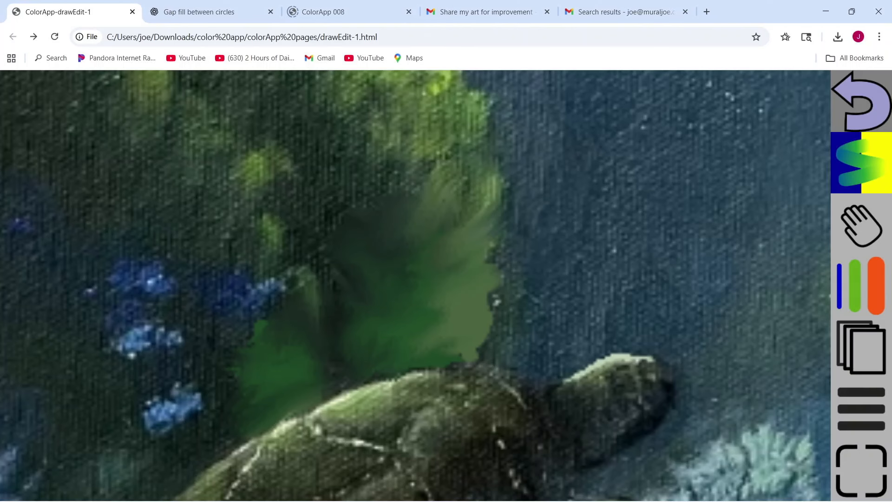
# - Soften the dark gap between the two green patches and blend the green down to the turtle's shell
pyautogui.moveTo(372, 216); pyautogui.dragTo(362, 188)
pyautogui.moveTo(347, 235); pyautogui.dragTo(309, 243)
pyautogui.moveTo(346, 274)
pyautogui.mouseDown()
pyautogui.moveTo(338, 299)
pyautogui.moveTo(372, 316)
pyautogui.mouseUp()
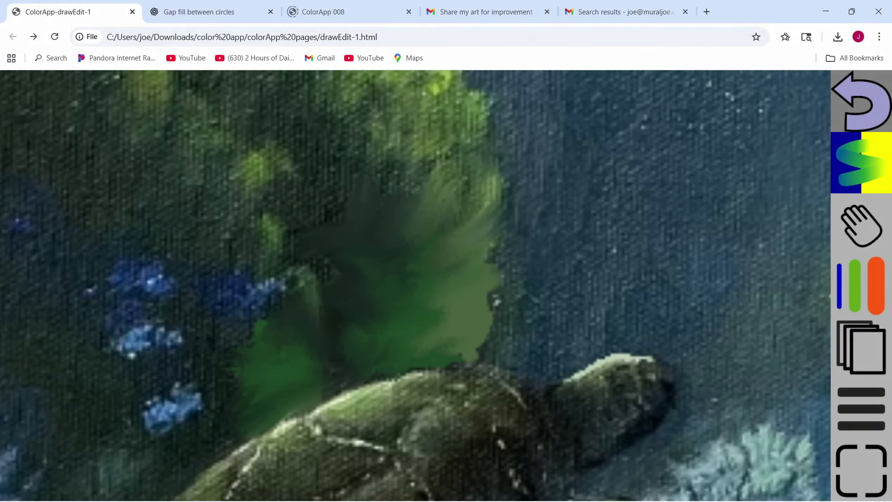
pyautogui.moveTo(350, 354); pyautogui.dragTo(340, 362)
pyautogui.scroll(-6, 511, 332)
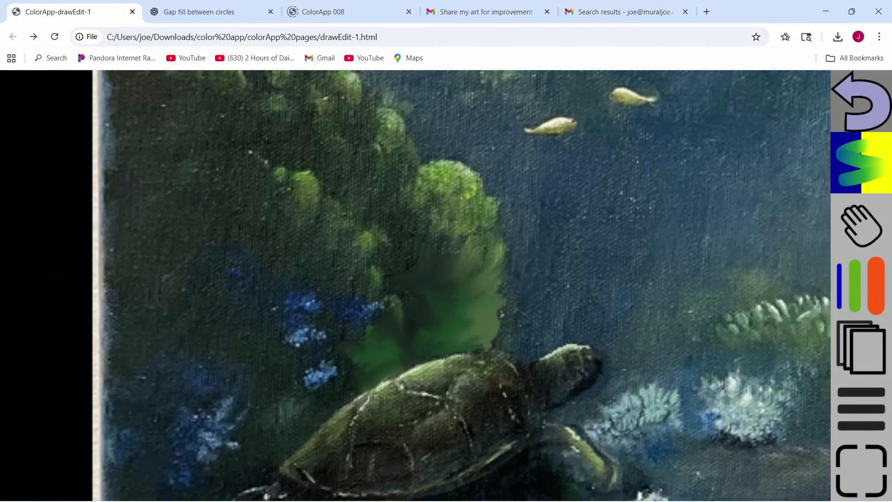
pyautogui.scroll(6, 432, 381)
pyautogui.moveTo(476, 242); pyautogui.dragTo(531, 218)
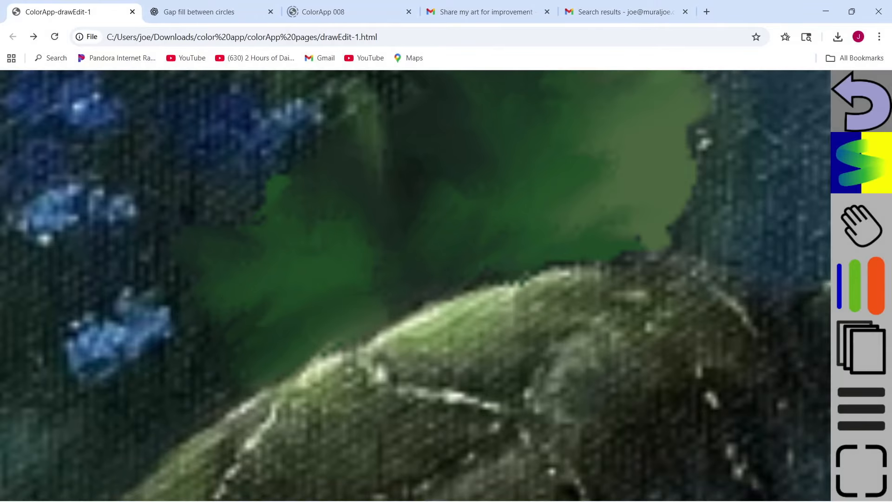
# - Sample the pale green highlight on the upper edge of the turtle's shell as the paint colour
pyautogui.click(860, 162)
pyautogui.click(617, 160)
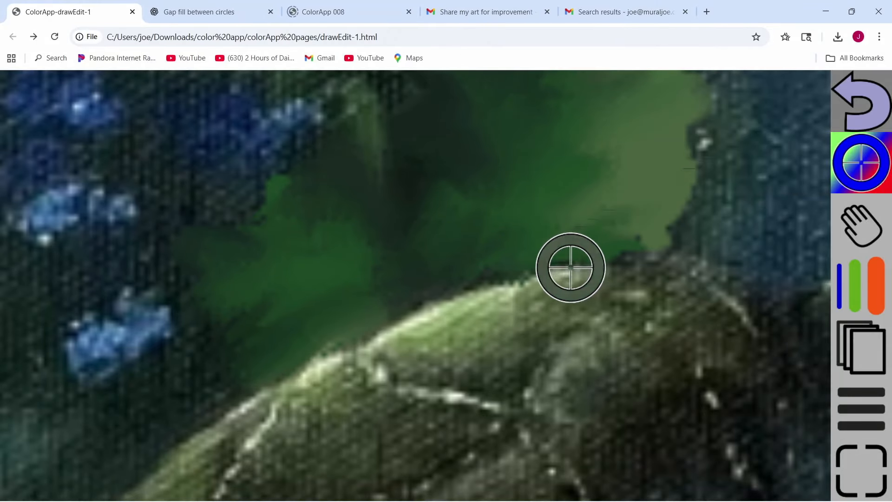
pyautogui.click(560, 275)
pyautogui.click(534, 212)
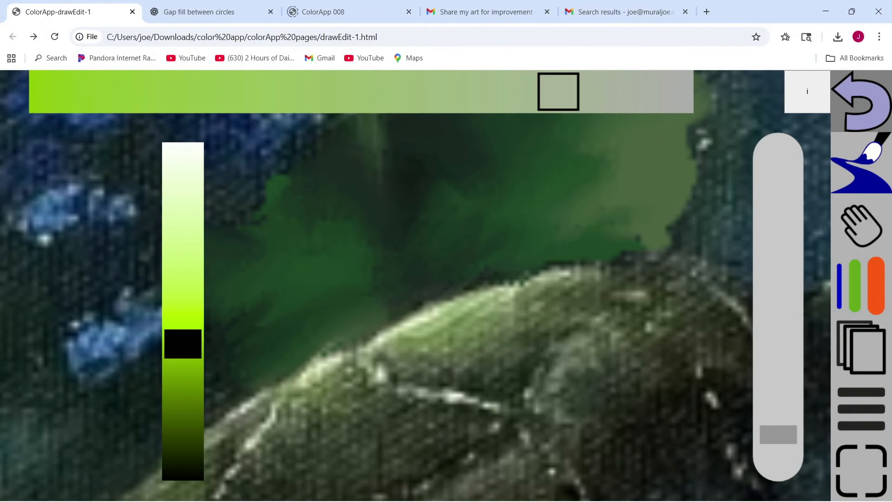
pyautogui.click(534, 211)
# - Reduce the brush size and paint a thin pale green highlight along the upper edge of the turtle's shell
pyautogui.click(861, 286)
pyautogui.moveTo(778, 435); pyautogui.dragTo(778, 460)
pyautogui.click(607, 286)
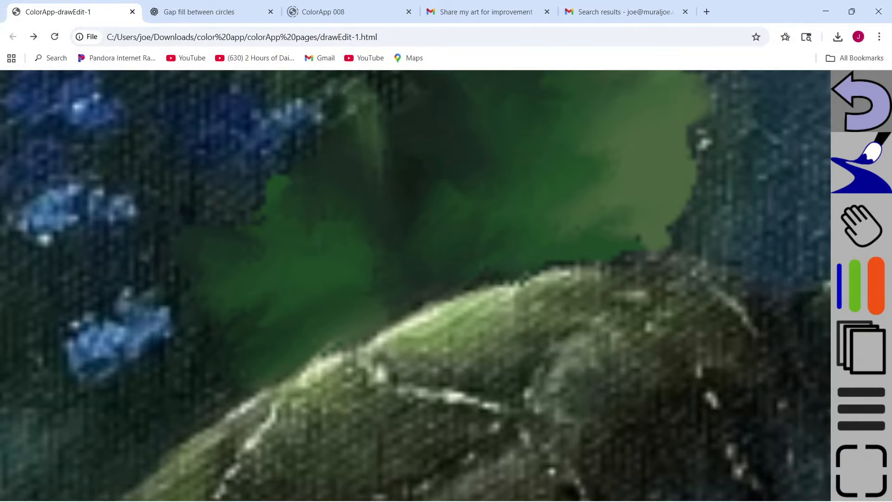
pyautogui.moveTo(622, 268)
pyautogui.mouseDown()
pyautogui.moveTo(554, 268)
pyautogui.moveTo(564, 263)
pyautogui.moveTo(446, 298)
pyautogui.moveTo(365, 341)
pyautogui.mouseUp()
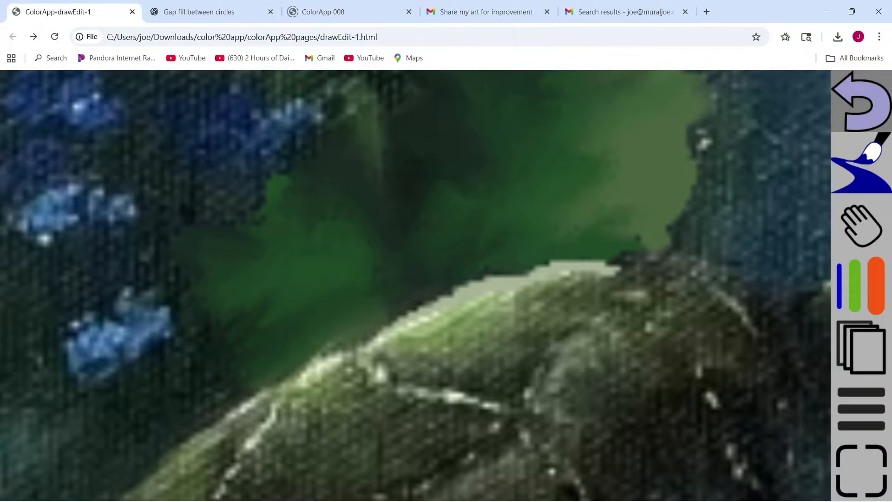
# - Sample the yellow-green of the round coral above the turtle and paint a patch along its edge facing the water
pyautogui.scroll(-8, 418, 312)
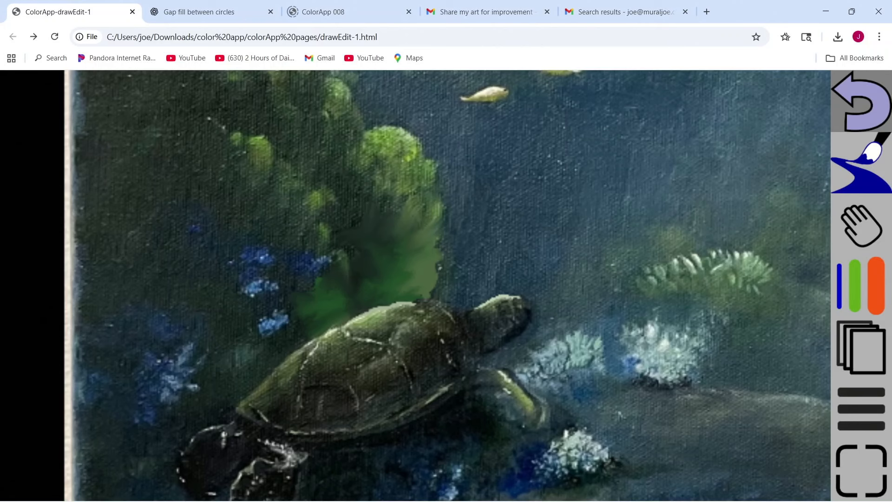
pyautogui.scroll(-5, 502, 324)
pyautogui.scroll(6, 450, 195)
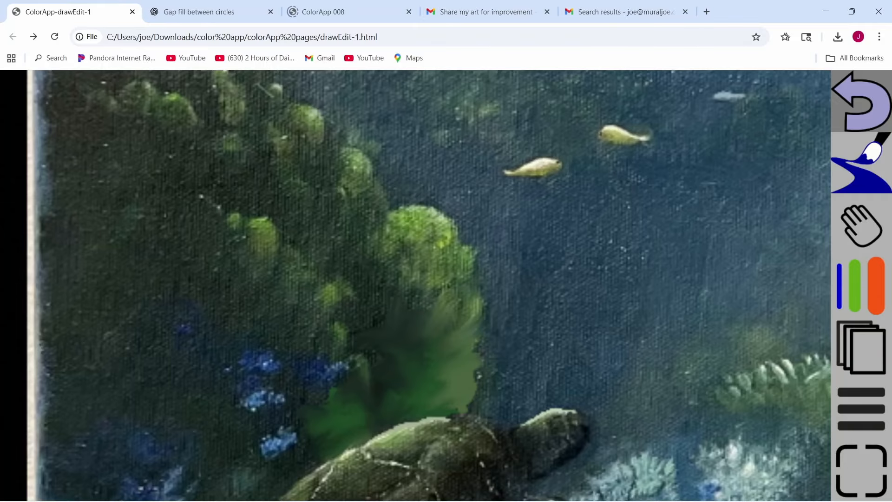
pyautogui.click(861, 163)
pyautogui.click(615, 161)
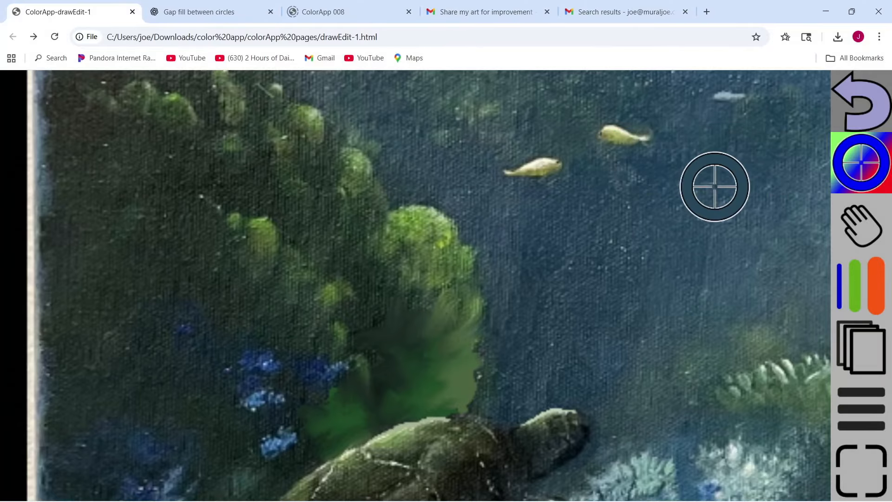
pyautogui.click(442, 233)
pyautogui.click(425, 160)
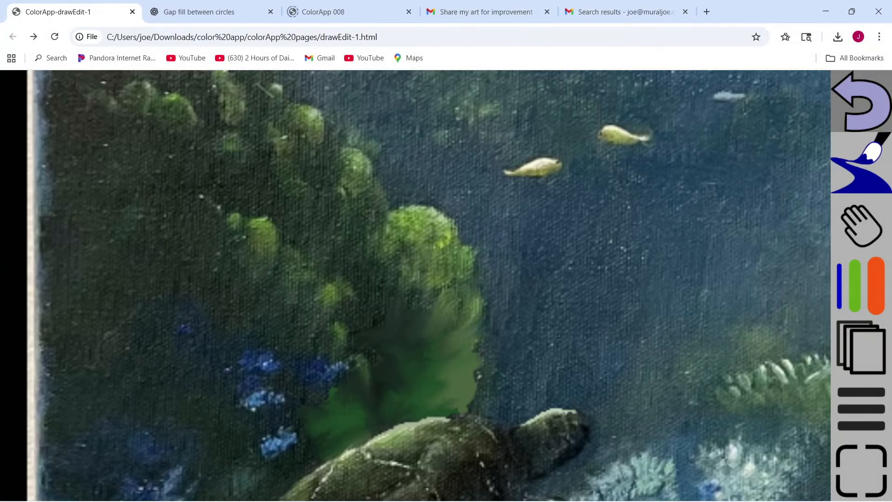
pyautogui.scroll(6, 481, 269)
pyautogui.moveTo(418, 181)
pyautogui.mouseDown()
pyautogui.moveTo(438, 209)
pyautogui.moveTo(471, 230)
pyautogui.moveTo(427, 209)
pyautogui.moveTo(462, 297)
pyautogui.moveTo(453, 301)
pyautogui.moveTo(461, 288)
pyautogui.moveTo(425, 233)
pyautogui.moveTo(397, 242)
pyautogui.mouseUp()
# - Pick a pale green and paint a highlight along the top of the round coral above the turtle
pyautogui.click(861, 162)
pyautogui.click(615, 163)
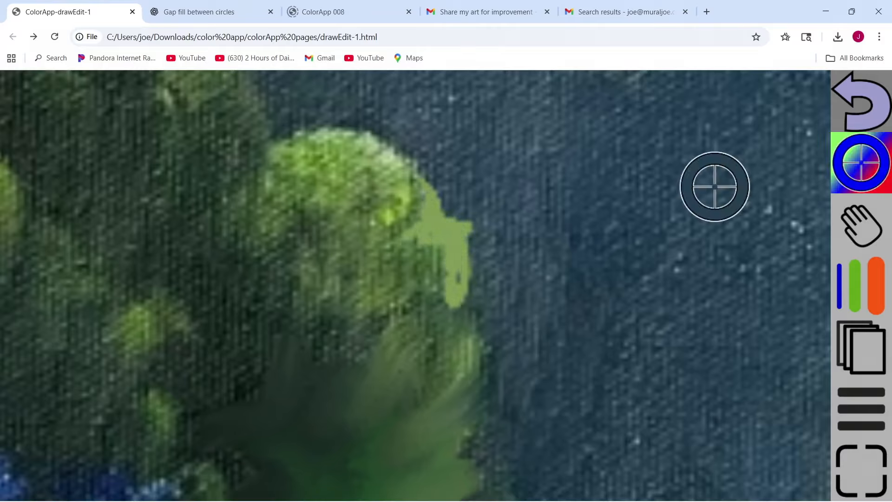
pyautogui.moveTo(412, 165)
pyautogui.mouseDown()
pyautogui.moveTo(343, 153)
pyautogui.moveTo(383, 160)
pyautogui.moveTo(371, 133)
pyautogui.moveTo(352, 126)
pyautogui.moveTo(301, 130)
pyautogui.moveTo(282, 143)
pyautogui.moveTo(394, 151)
pyautogui.moveTo(417, 166)
pyautogui.moveTo(346, 147)
pyautogui.mouseUp()
pyautogui.click(354, 224)
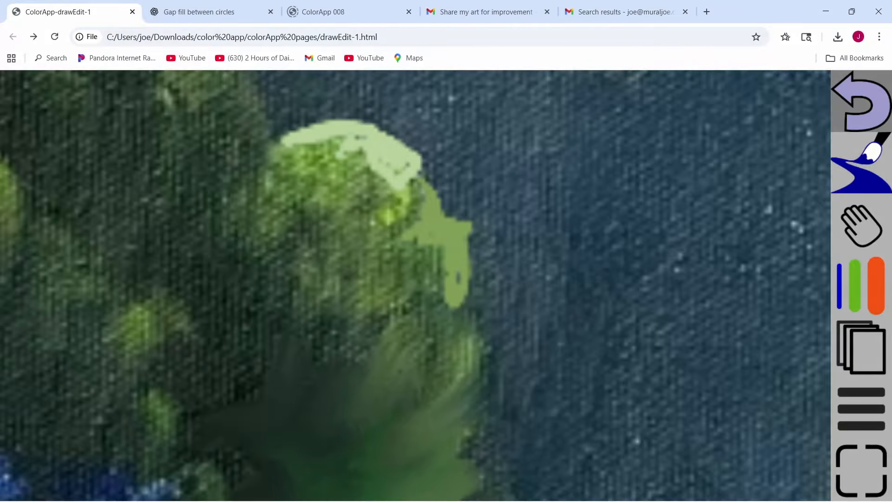
pyautogui.scroll(-5, 418, 302)
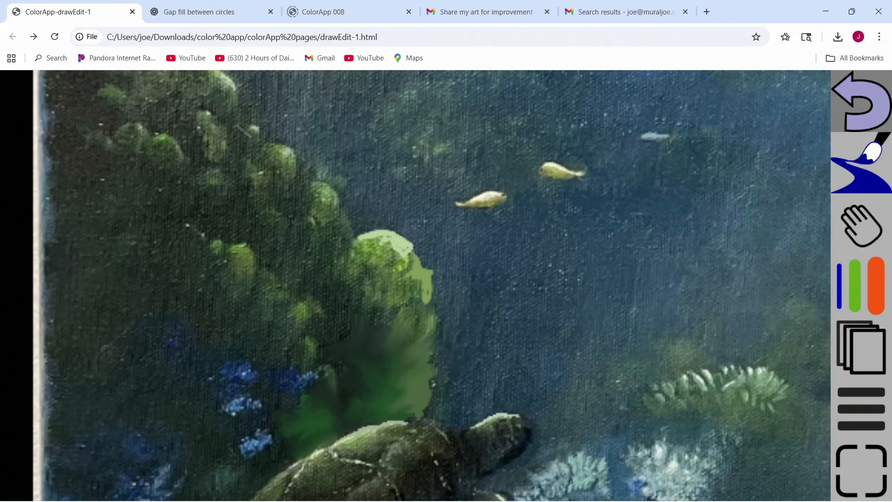
pyautogui.scroll(5, 239, 78)
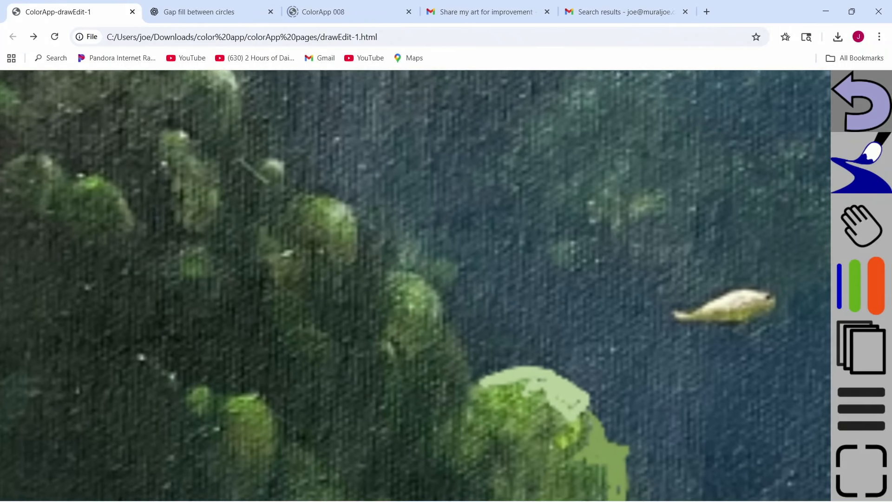
# - Sample the dark grey-green at the reef edge just above the round coral as the paint colour
pyautogui.scroll(-1, 416, 286)
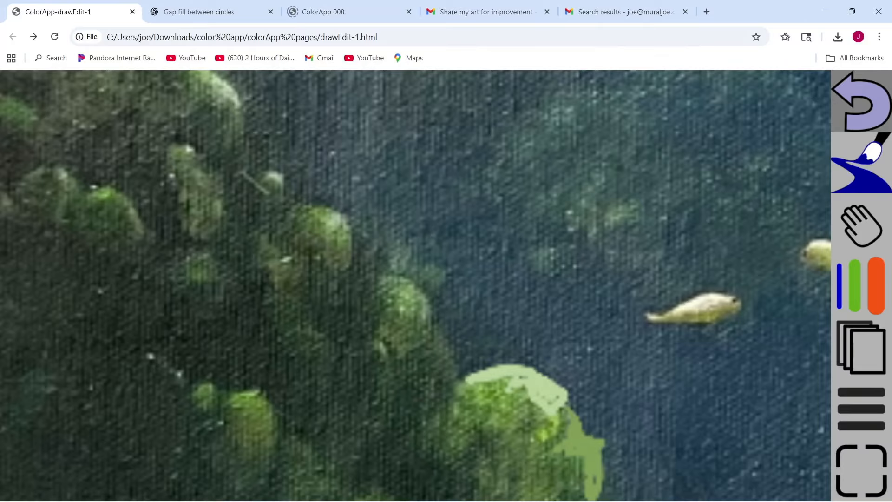
pyautogui.click(861, 163)
pyautogui.click(615, 161)
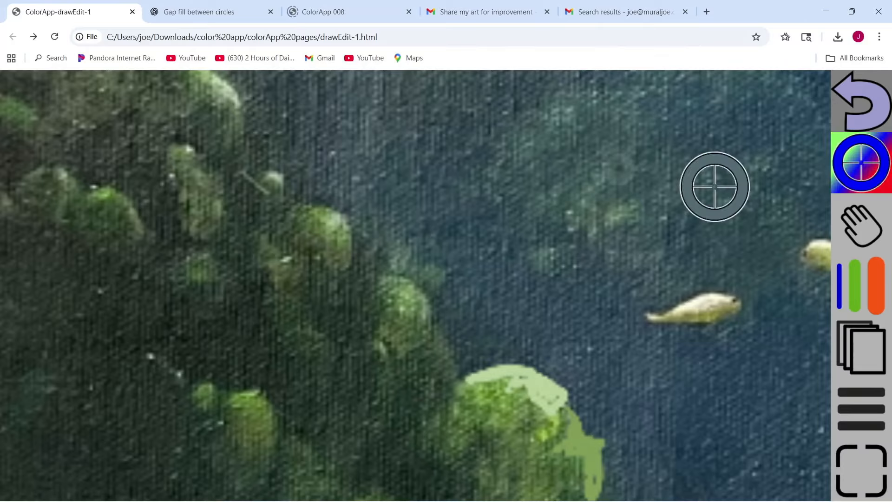
pyautogui.moveTo(477, 328); pyautogui.dragTo(446, 355)
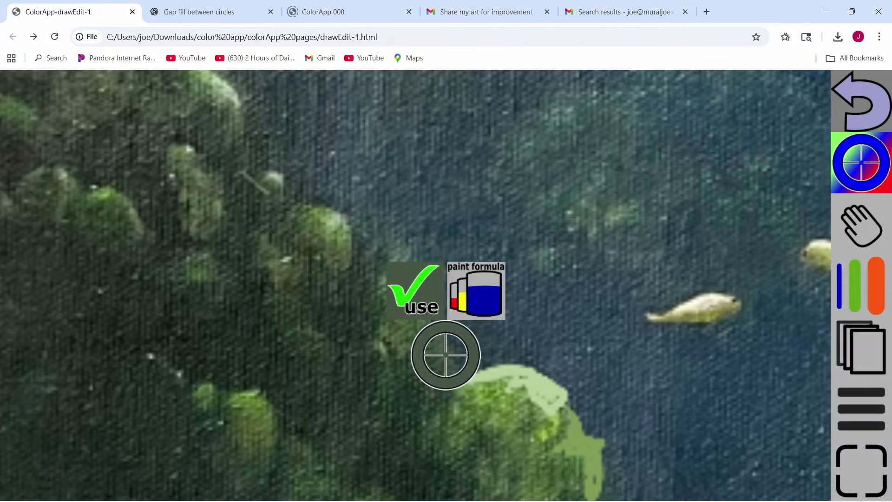
pyautogui.click(414, 291)
pyautogui.click(594, 478)
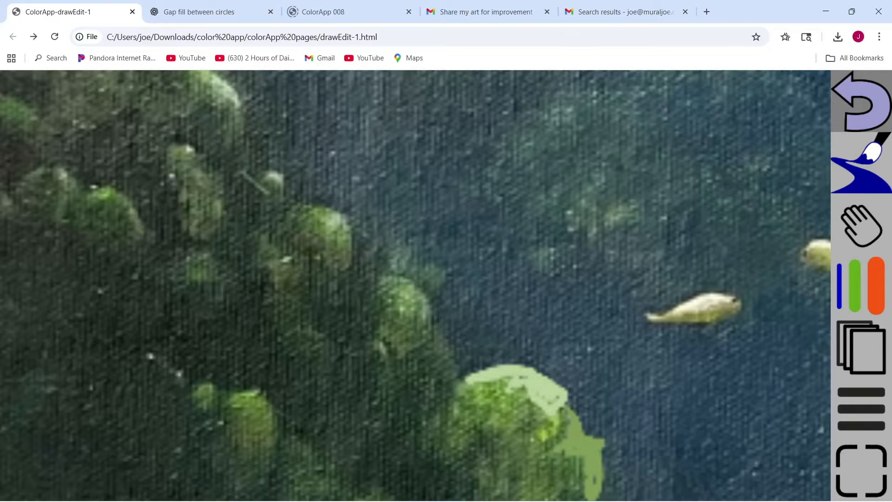
# - Paint grey-green patches along the reef's water-facing edge, from above the round coral up to the highest knobs
pyautogui.click(861, 163)
pyautogui.click(615, 162)
pyautogui.moveTo(443, 335)
pyautogui.mouseDown()
pyautogui.moveTo(451, 365)
pyautogui.moveTo(448, 328)
pyautogui.moveTo(431, 322)
pyautogui.moveTo(423, 300)
pyautogui.moveTo(397, 337)
pyautogui.mouseUp()
pyautogui.moveTo(357, 237)
pyautogui.mouseDown()
pyautogui.moveTo(359, 287)
pyautogui.moveTo(352, 267)
pyautogui.mouseUp()
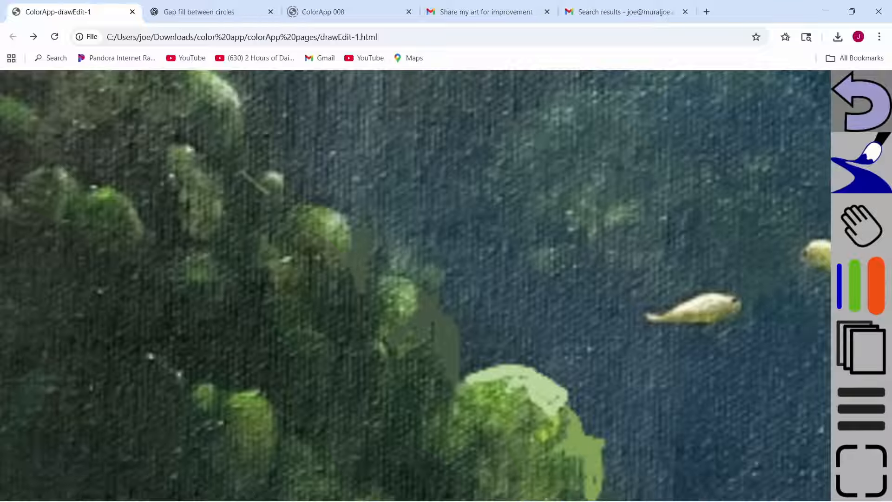
pyautogui.moveTo(247, 125)
pyautogui.mouseDown()
pyautogui.moveTo(254, 159)
pyautogui.moveTo(251, 101)
pyautogui.mouseUp()
pyautogui.moveTo(440, 355)
pyautogui.mouseDown()
pyautogui.moveTo(426, 388)
pyautogui.moveTo(427, 349)
pyautogui.mouseUp()
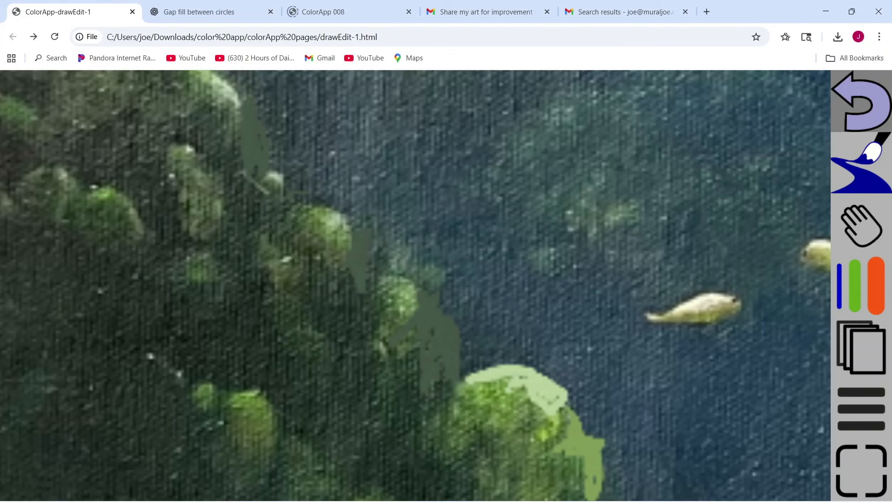
# - Sample the yellow-green of a small coral knob and paint highlights on top of the two knobs above the round coral
pyautogui.click(861, 162)
pyautogui.click(615, 162)
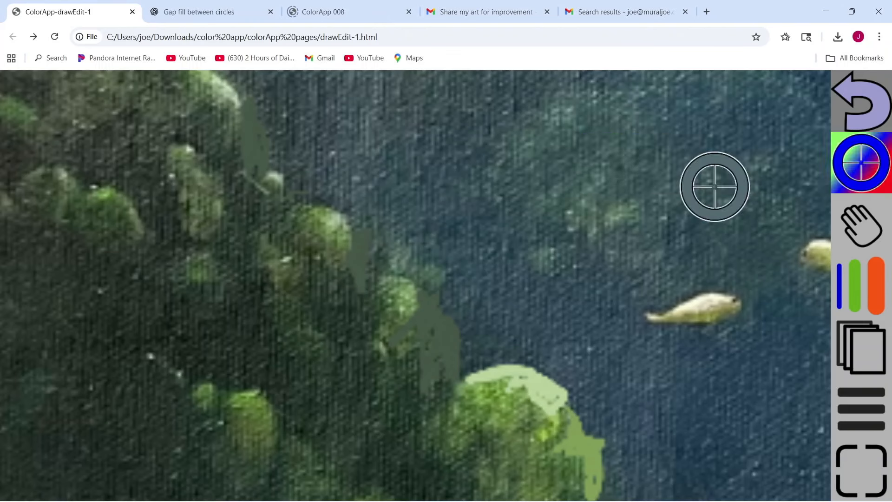
pyautogui.moveTo(321, 213); pyautogui.dragTo(320, 220)
pyautogui.click(300, 162)
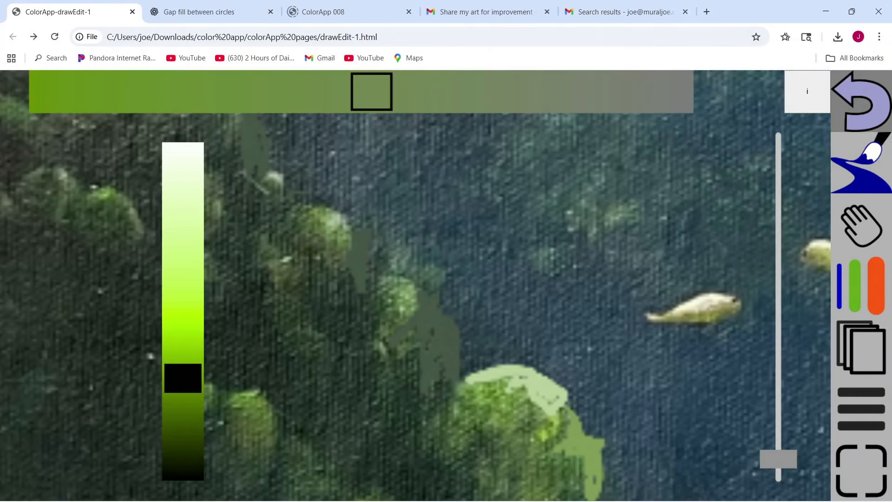
pyautogui.moveTo(291, 193)
pyautogui.mouseDown()
pyautogui.moveTo(347, 204)
pyautogui.moveTo(302, 204)
pyautogui.moveTo(351, 237)
pyautogui.mouseUp()
pyautogui.moveTo(385, 280)
pyautogui.mouseDown()
pyautogui.moveTo(415, 288)
pyautogui.moveTo(371, 277)
pyautogui.mouseUp()
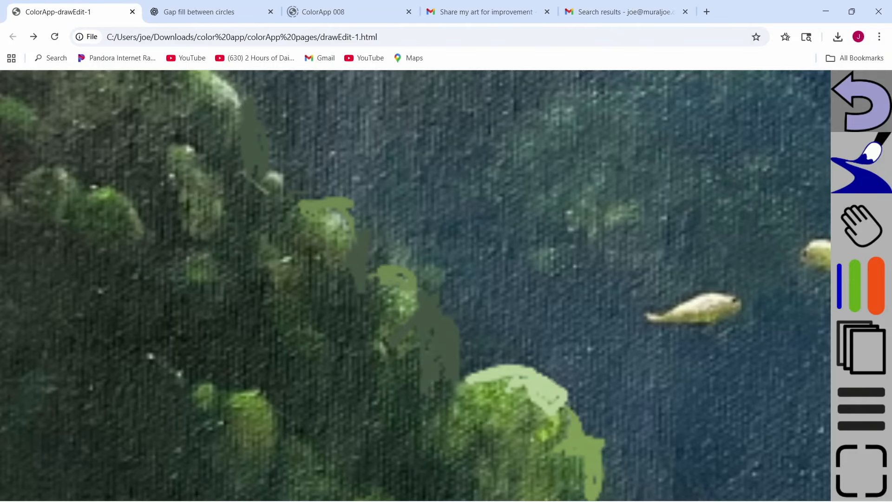
# - Sample the muted grey-teal background above the reef and paint a patch of it beside the upper coral slope
pyautogui.scroll(-10, 355, 298)
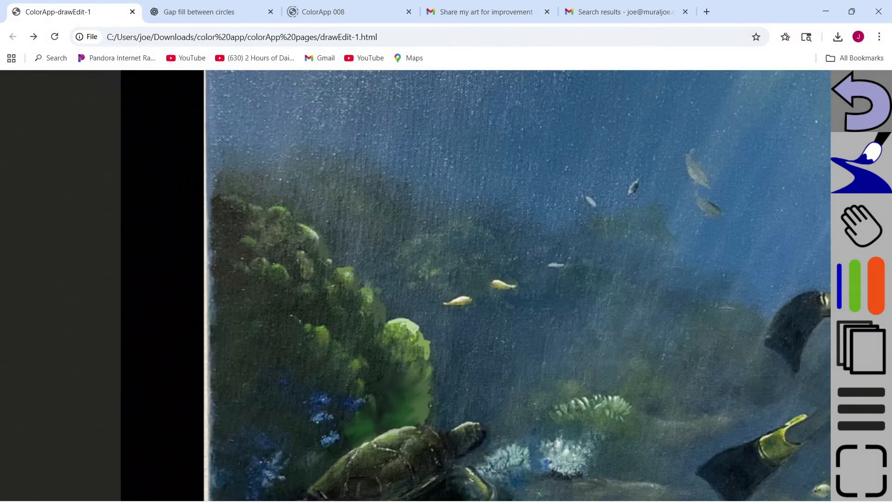
pyautogui.scroll(10, 325, 232)
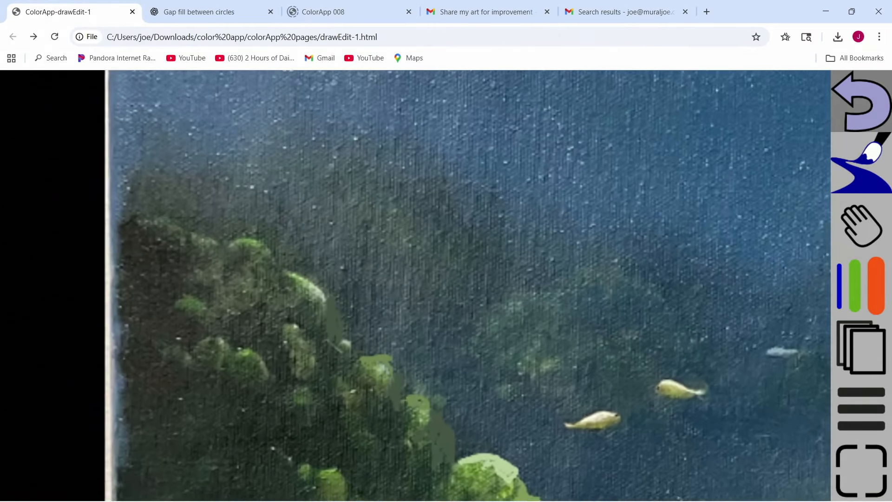
pyautogui.scroll(-1, 402, 135)
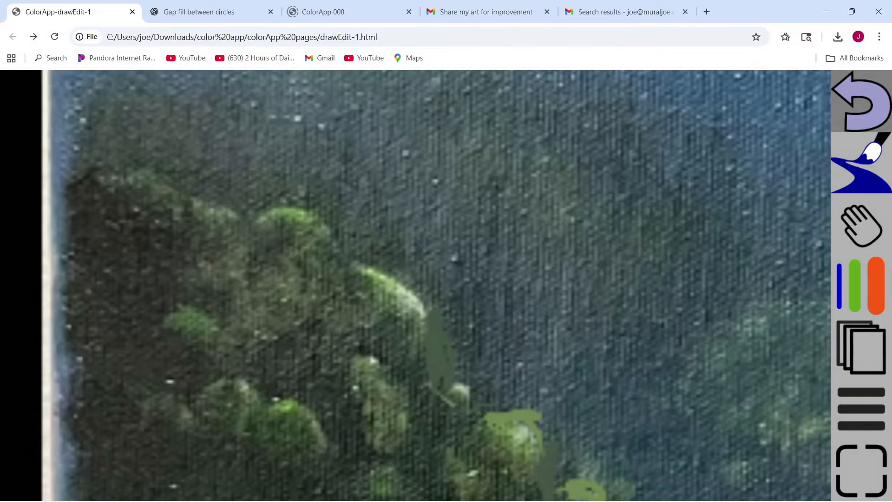
pyautogui.click(861, 163)
pyautogui.click(615, 161)
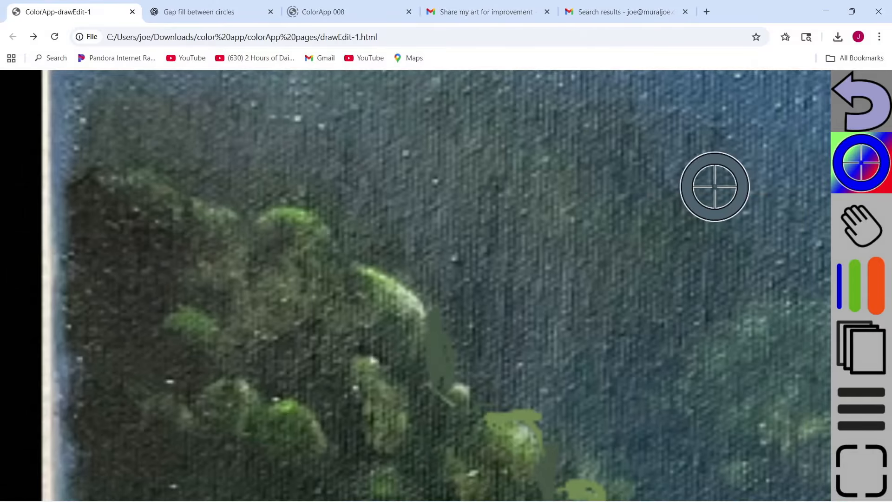
pyautogui.click(261, 153)
pyautogui.click(228, 217)
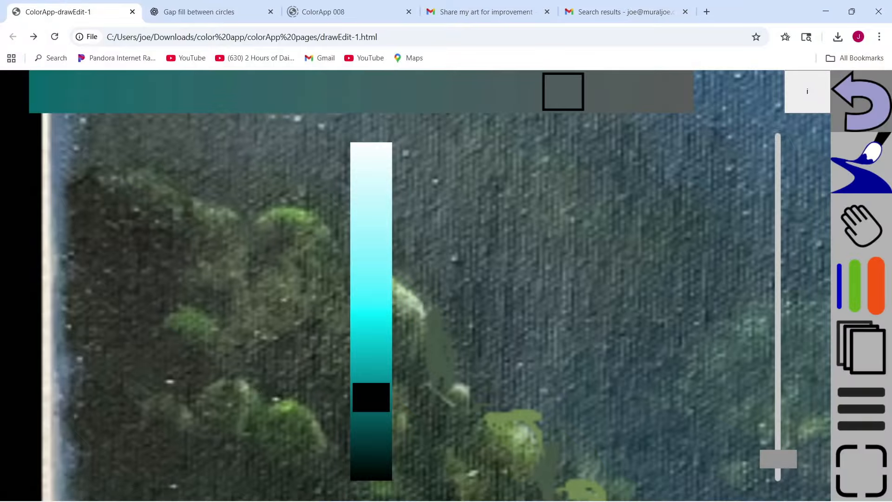
pyautogui.moveTo(375, 241)
pyautogui.mouseDown()
pyautogui.moveTo(401, 257)
pyautogui.moveTo(351, 255)
pyautogui.moveTo(398, 235)
pyautogui.moveTo(389, 228)
pyautogui.moveTo(363, 243)
pyautogui.moveTo(328, 224)
pyautogui.moveTo(344, 230)
pyautogui.moveTo(351, 189)
pyautogui.moveTo(322, 194)
pyautogui.moveTo(374, 209)
pyautogui.mouseUp()
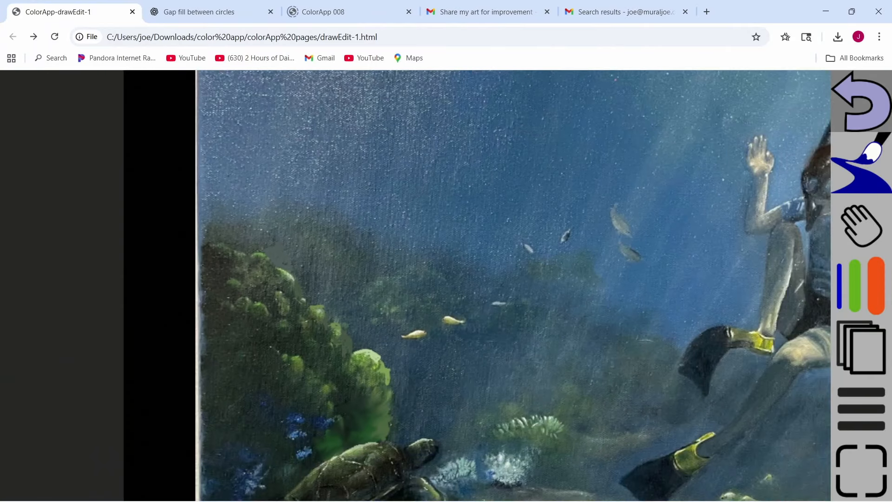
# - Extend the grey-teal patch along the top of the reef and down its water-facing slope
pyautogui.scroll(-4, 414, 285)
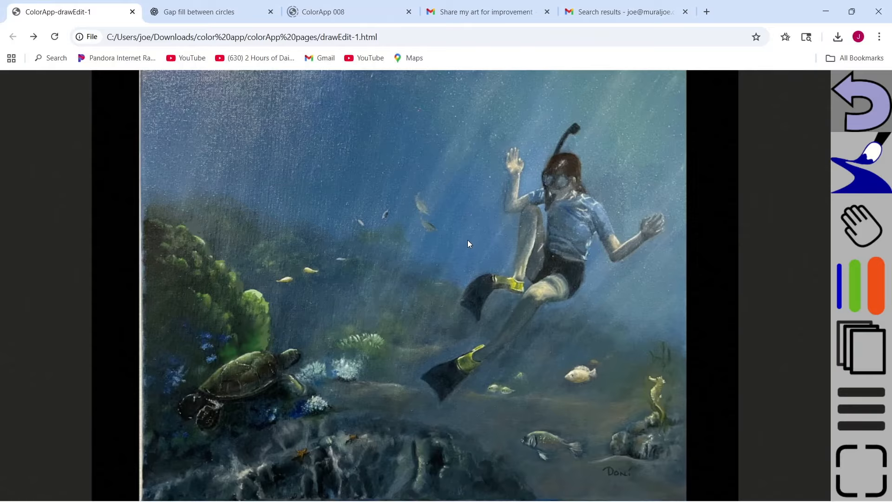
pyautogui.scroll(10, 164, 220)
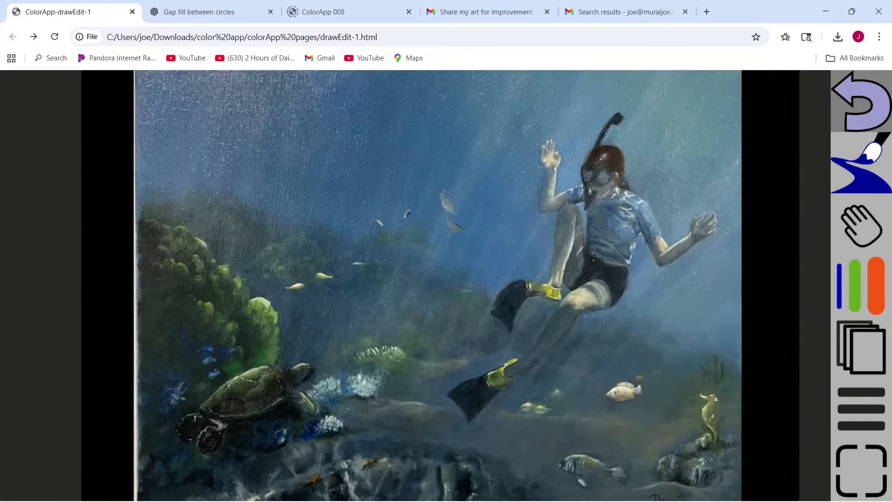
pyautogui.scroll(3, 164, 220)
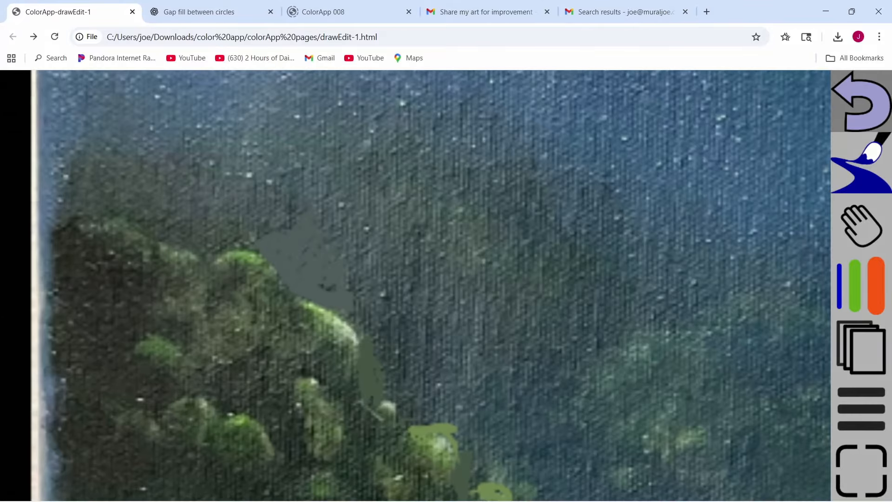
pyautogui.moveTo(429, 356)
pyautogui.mouseDown()
pyautogui.moveTo(455, 346)
pyautogui.moveTo(447, 373)
pyautogui.moveTo(477, 387)
pyautogui.moveTo(495, 372)
pyautogui.moveTo(524, 371)
pyautogui.moveTo(503, 309)
pyautogui.moveTo(509, 228)
pyautogui.mouseUp()
pyautogui.moveTo(346, 246)
pyautogui.mouseDown()
pyautogui.moveTo(319, 248)
pyautogui.moveTo(239, 287)
pyautogui.moveTo(167, 251)
pyautogui.moveTo(228, 239)
pyautogui.moveTo(262, 247)
pyautogui.moveTo(217, 255)
pyautogui.moveTo(233, 274)
pyautogui.moveTo(172, 273)
pyautogui.moveTo(162, 285)
pyautogui.moveTo(130, 235)
pyautogui.moveTo(216, 160)
pyautogui.moveTo(346, 218)
pyautogui.moveTo(441, 297)
pyautogui.moveTo(476, 348)
pyautogui.moveTo(499, 453)
pyautogui.moveTo(482, 445)
pyautogui.moveTo(509, 479)
pyautogui.mouseUp()
pyautogui.scroll(-1, 504, 201)
pyautogui.scroll(-3, 504, 201)
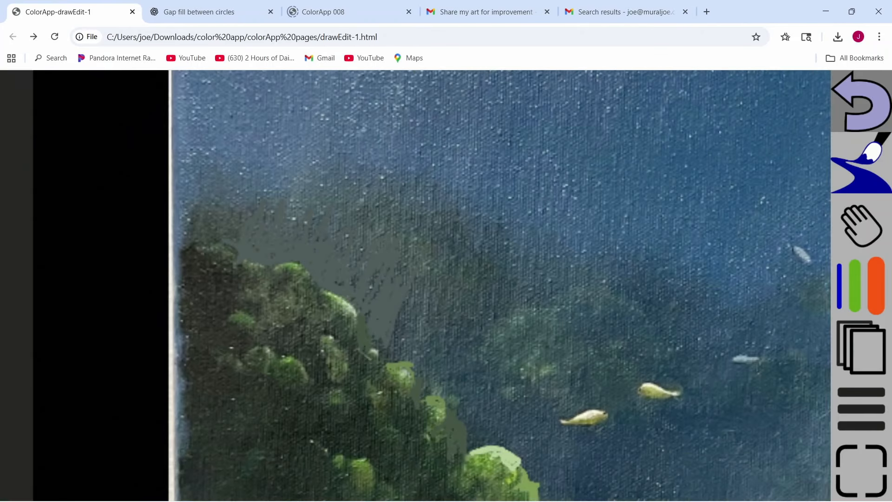
pyautogui.scroll(-4, 504, 200)
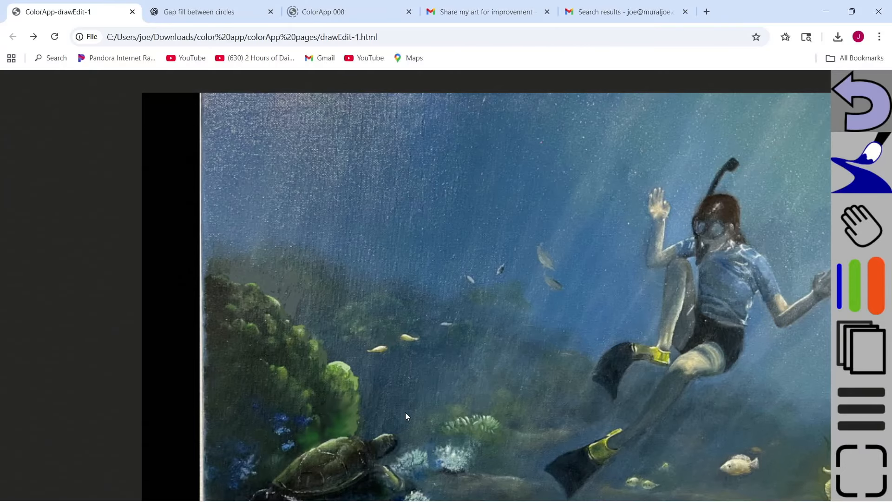
# - Sample the dark green behind the turtle's shell as the paint colour
pyautogui.scroll(10, 405, 412)
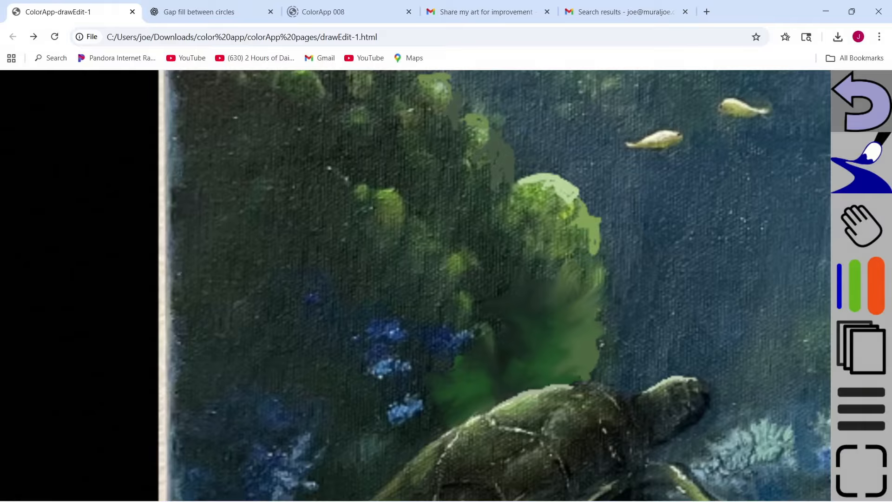
pyautogui.scroll(3, 540, 333)
pyautogui.click(861, 163)
pyautogui.click(615, 163)
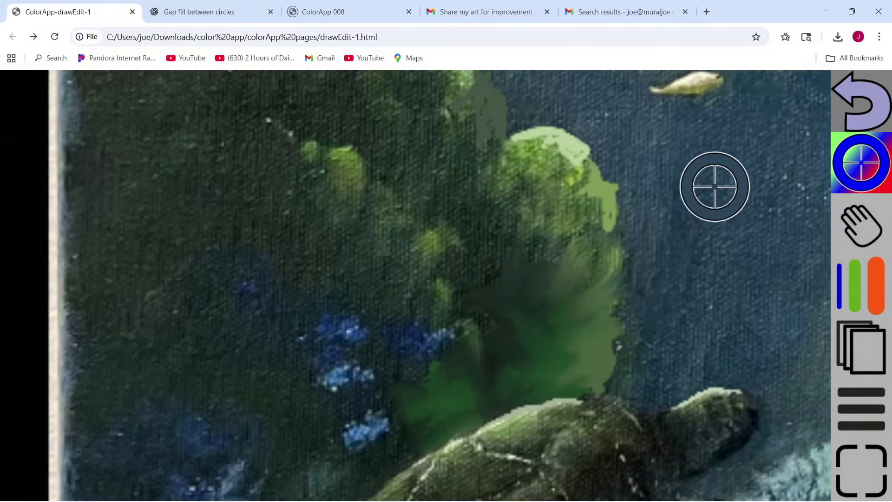
pyautogui.click(549, 339)
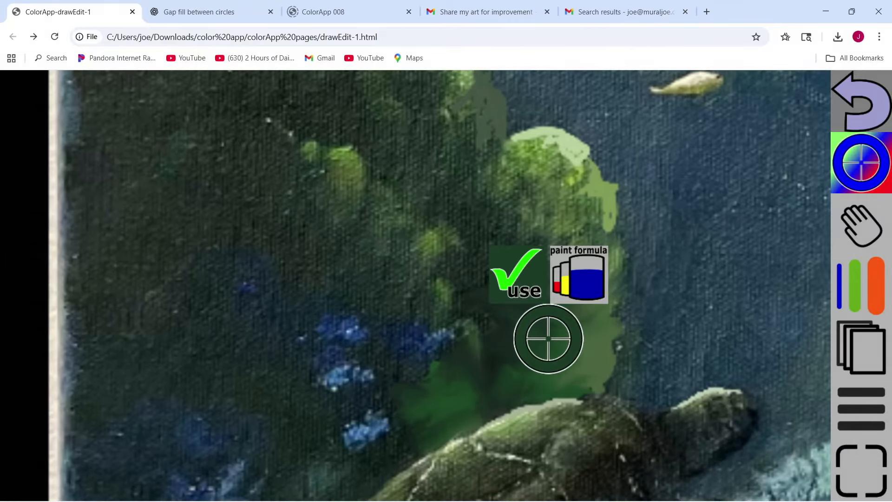
pyautogui.click(516, 274)
pyautogui.click(504, 240)
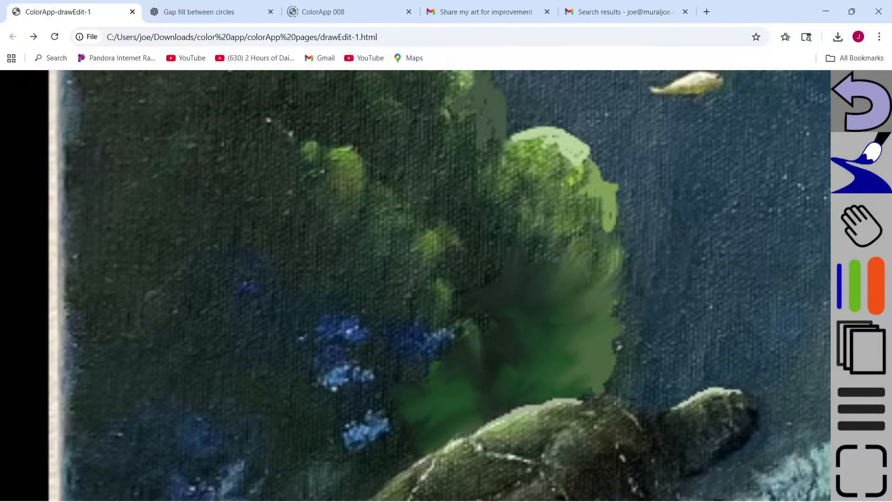
# - Paint dark green strokes beside the round coral and across the shadowed reef above the blue coral
pyautogui.moveTo(504, 239)
pyautogui.mouseDown()
pyautogui.moveTo(487, 255)
pyautogui.moveTo(498, 224)
pyautogui.moveTo(467, 193)
pyautogui.moveTo(529, 265)
pyautogui.moveTo(552, 239)
pyautogui.moveTo(466, 162)
pyautogui.moveTo(451, 123)
pyautogui.mouseUp()
pyautogui.moveTo(416, 307)
pyautogui.mouseDown()
pyautogui.moveTo(335, 226)
pyautogui.moveTo(300, 218)
pyautogui.moveTo(295, 181)
pyautogui.moveTo(286, 183)
pyautogui.moveTo(276, 166)
pyautogui.moveTo(253, 175)
pyautogui.moveTo(195, 152)
pyautogui.mouseUp()
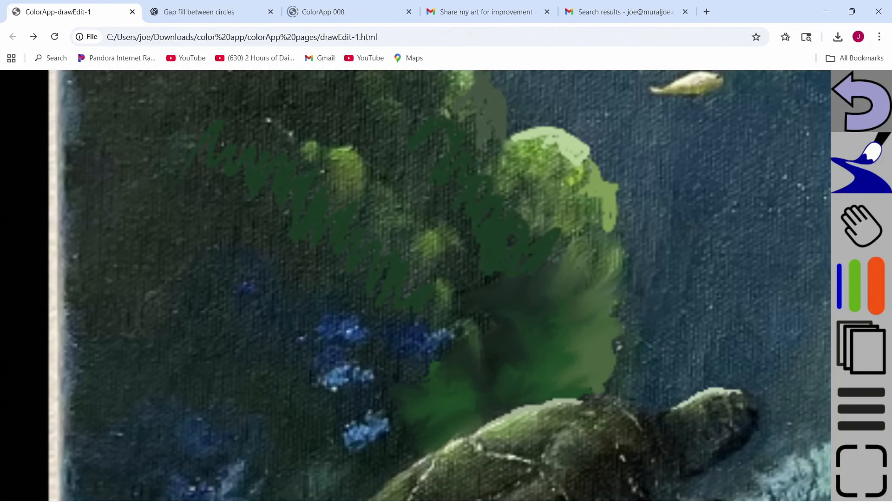
pyautogui.moveTo(367, 302)
pyautogui.mouseDown()
pyautogui.moveTo(343, 276)
pyautogui.moveTo(297, 260)
pyautogui.moveTo(279, 241)
pyautogui.moveTo(193, 272)
pyautogui.moveTo(198, 214)
pyautogui.moveTo(233, 181)
pyautogui.moveTo(192, 177)
pyautogui.moveTo(214, 223)
pyautogui.mouseUp()
pyautogui.moveTo(184, 136)
pyautogui.mouseDown()
pyautogui.moveTo(186, 112)
pyautogui.moveTo(117, 114)
pyautogui.moveTo(175, 159)
pyautogui.mouseUp()
# - Paint dark green shadows behind and beneath the small coral knobs along the reef's upper slope
pyautogui.scroll(3, 439, 285)
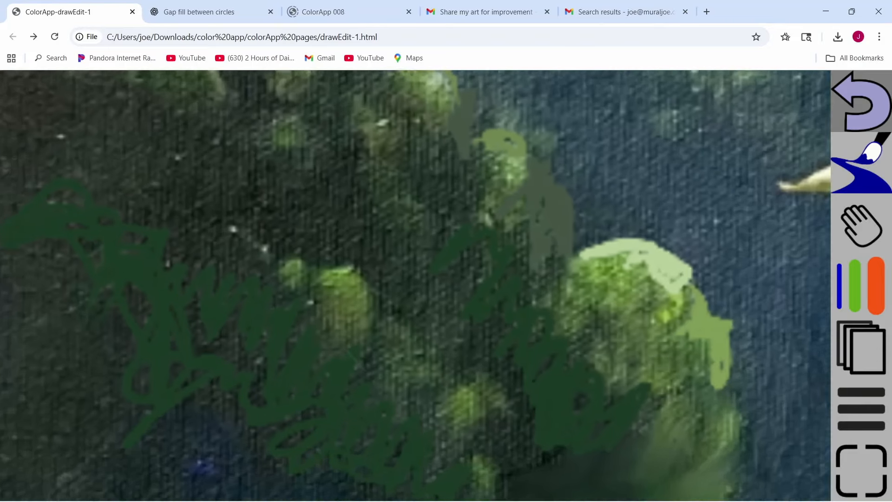
pyautogui.scroll(-1, 439, 285)
pyautogui.moveTo(469, 302)
pyautogui.mouseDown()
pyautogui.moveTo(460, 278)
pyautogui.moveTo(430, 260)
pyautogui.moveTo(500, 269)
pyautogui.moveTo(495, 302)
pyautogui.mouseUp()
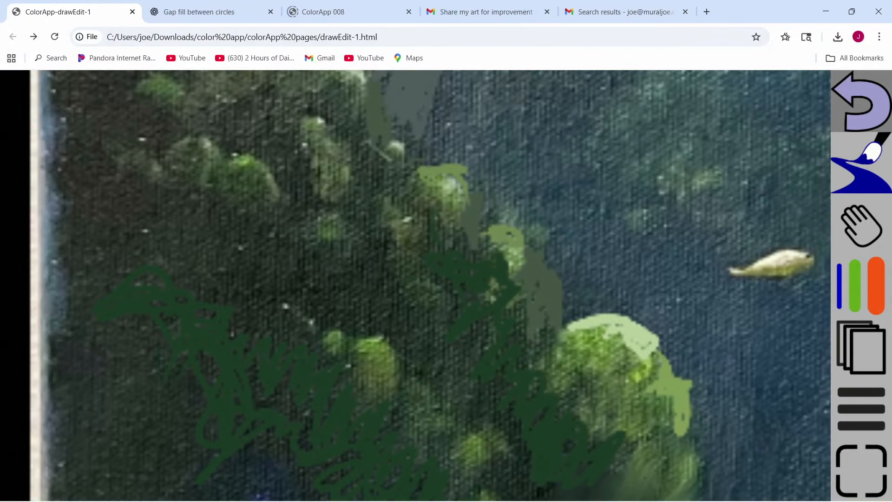
pyautogui.moveTo(435, 221)
pyautogui.mouseDown()
pyautogui.moveTo(411, 197)
pyautogui.moveTo(413, 213)
pyautogui.mouseUp()
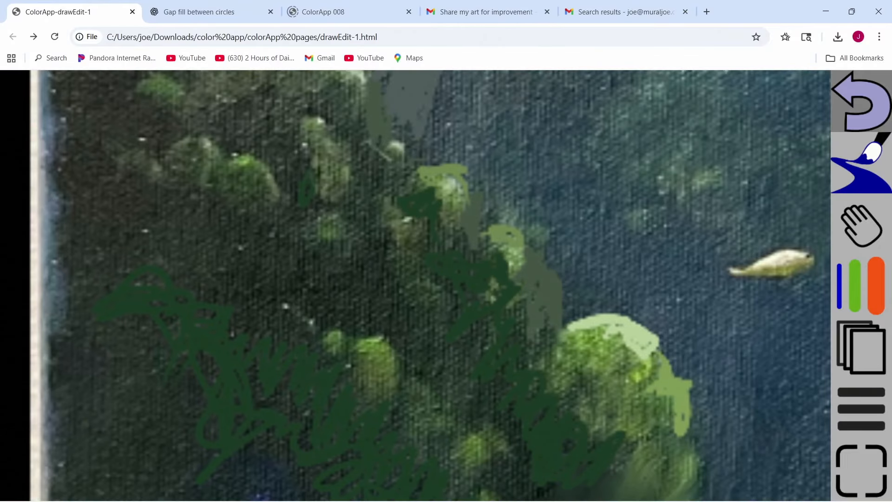
pyautogui.moveTo(307, 177)
pyautogui.mouseDown()
pyautogui.moveTo(319, 153)
pyautogui.moveTo(289, 151)
pyautogui.moveTo(281, 130)
pyautogui.moveTo(306, 135)
pyautogui.mouseUp()
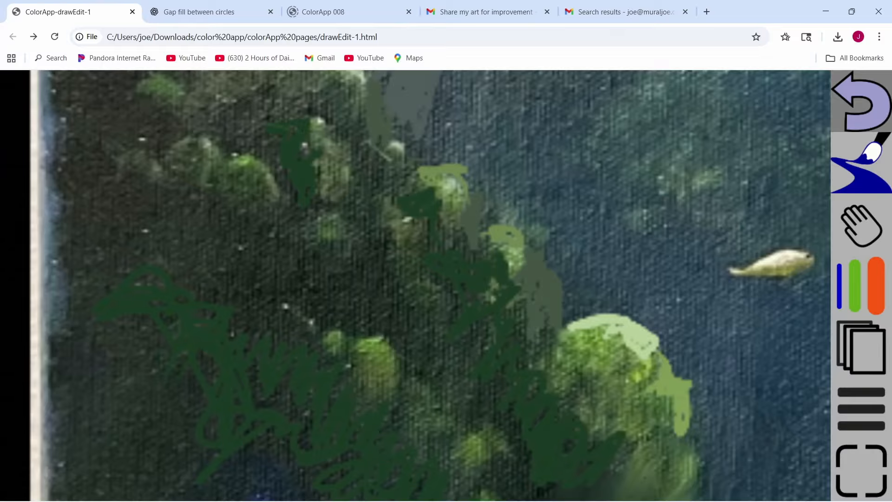
# - Add dark green shadow strokes around the coral clumps near the painting's edge and across the middle of the reef
pyautogui.moveTo(272, 244)
pyautogui.mouseDown()
pyautogui.moveTo(230, 196)
pyautogui.moveTo(216, 205)
pyautogui.moveTo(207, 180)
pyautogui.moveTo(267, 232)
pyautogui.mouseUp()
pyautogui.moveTo(195, 167)
pyautogui.mouseDown()
pyautogui.moveTo(169, 149)
pyautogui.moveTo(151, 175)
pyautogui.moveTo(103, 96)
pyautogui.mouseUp()
pyautogui.moveTo(97, 140)
pyautogui.mouseDown()
pyautogui.moveTo(79, 119)
pyautogui.moveTo(112, 73)
pyautogui.mouseUp()
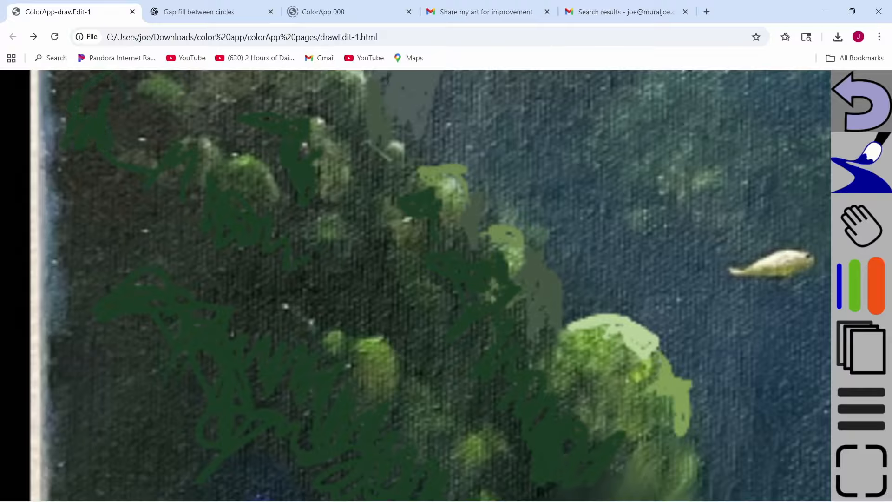
pyautogui.moveTo(341, 283)
pyautogui.mouseDown()
pyautogui.moveTo(392, 281)
pyautogui.moveTo(334, 302)
pyautogui.moveTo(306, 278)
pyautogui.moveTo(497, 374)
pyautogui.mouseUp()
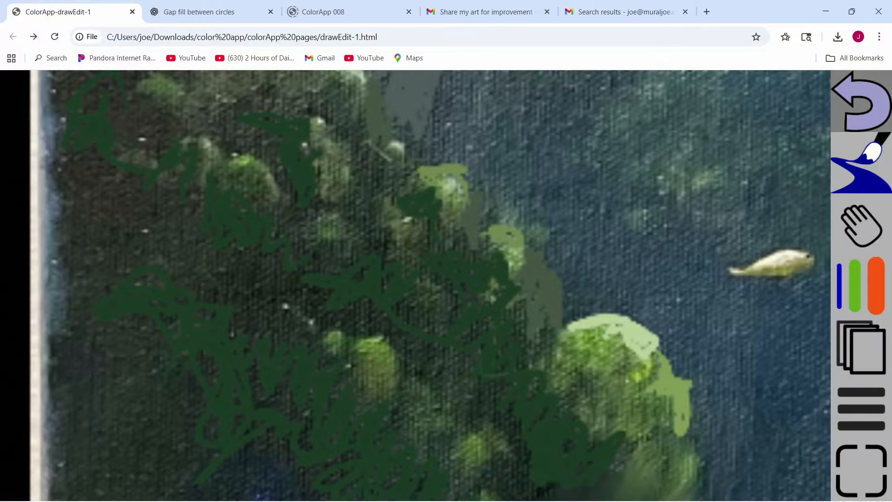
pyautogui.scroll(-8, 515, 309)
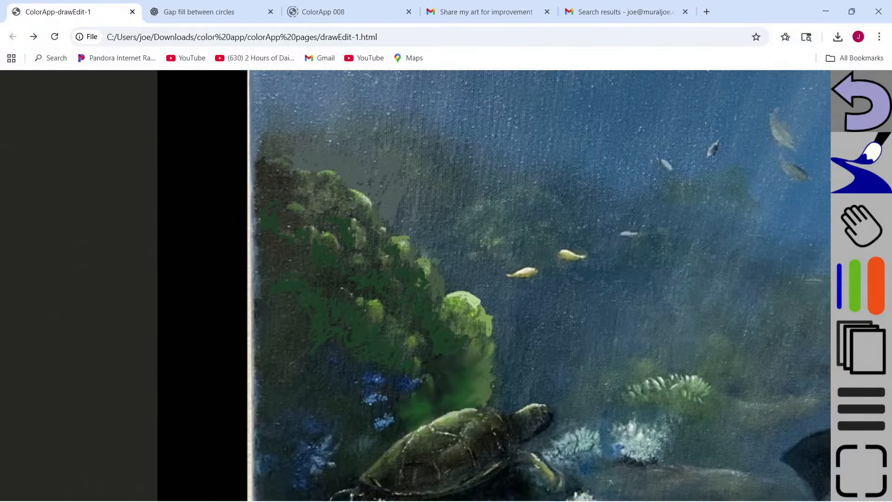
# - Blend the round coral's lower part and its shadowed side into the dark green strokes with the blending brush
pyautogui.scroll(10, 450, 285)
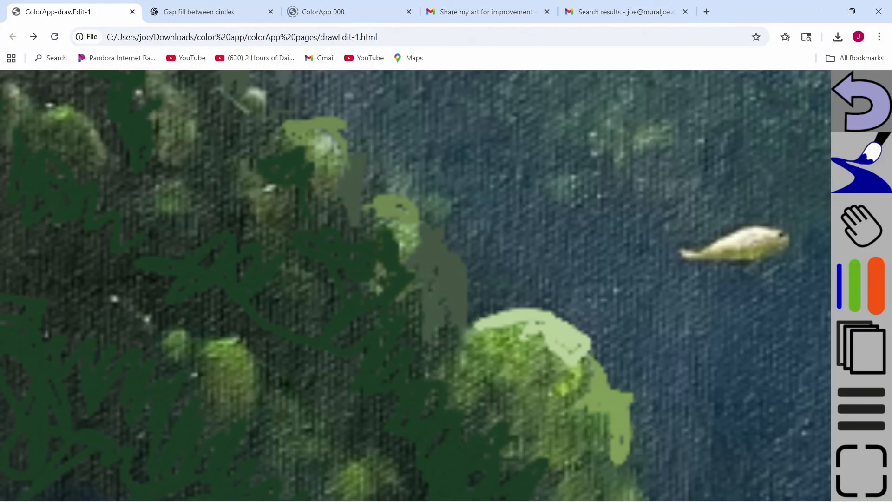
pyautogui.click(862, 163)
pyautogui.click(797, 161)
pyautogui.moveTo(534, 436)
pyautogui.mouseDown()
pyautogui.moveTo(497, 446)
pyautogui.moveTo(526, 469)
pyautogui.moveTo(526, 458)
pyautogui.moveTo(552, 442)
pyautogui.mouseUp()
pyautogui.moveTo(534, 379)
pyautogui.mouseDown()
pyautogui.moveTo(540, 437)
pyautogui.moveTo(516, 428)
pyautogui.moveTo(504, 438)
pyautogui.mouseUp()
pyautogui.moveTo(534, 467); pyautogui.dragTo(531, 439)
pyautogui.moveTo(470, 384)
pyautogui.mouseDown()
pyautogui.moveTo(450, 393)
pyautogui.moveTo(466, 397)
pyautogui.mouseUp()
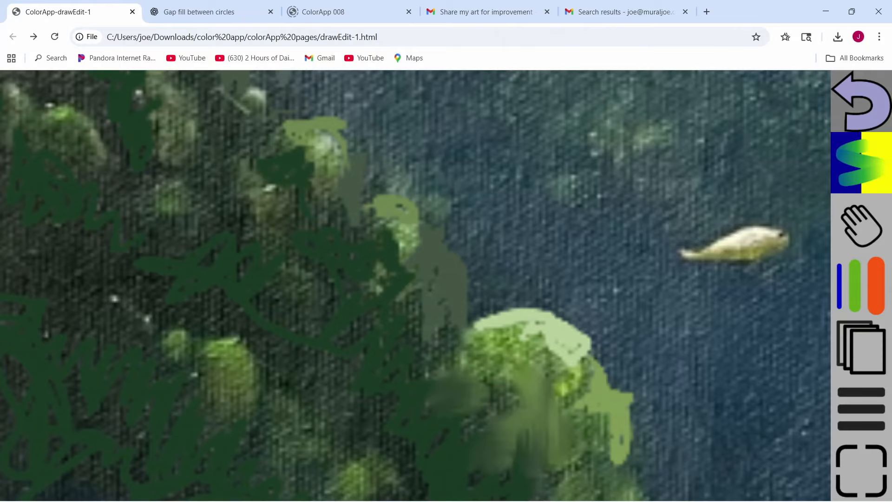
pyautogui.moveTo(484, 358); pyautogui.dragTo(465, 394)
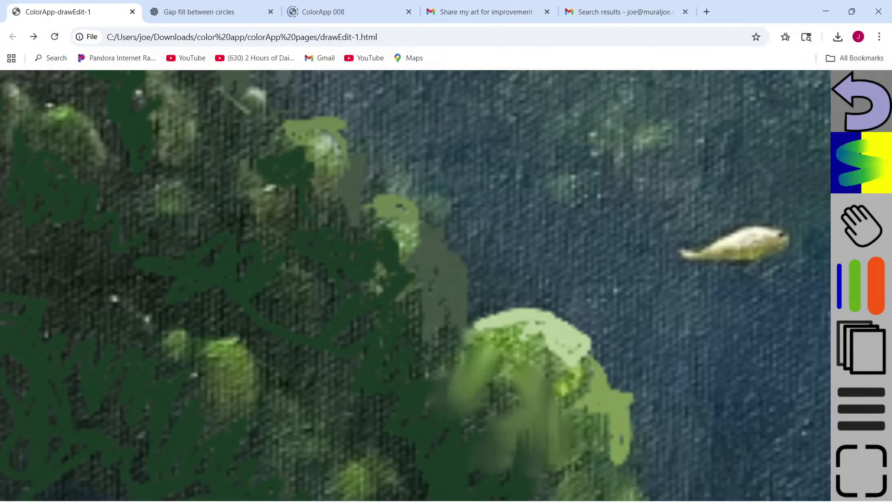
# - Sample the mid green on the round coral's shaded side and paint it onto the two small knobs upslope
pyautogui.click(861, 162)
pyautogui.click(613, 161)
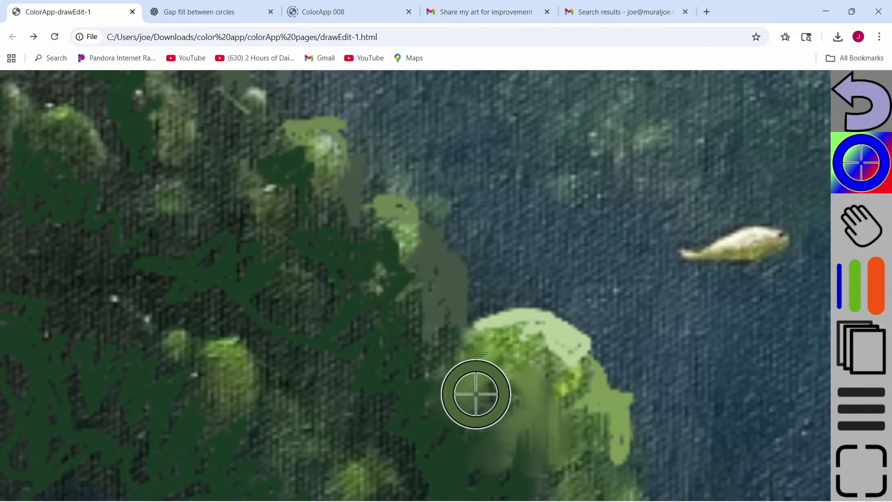
pyautogui.click(458, 400)
pyautogui.click(428, 336)
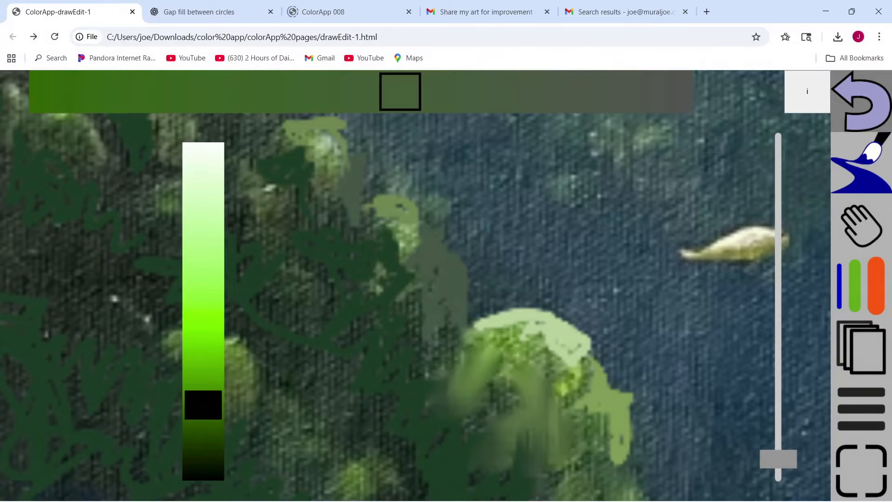
pyautogui.moveTo(410, 252)
pyautogui.mouseDown()
pyautogui.moveTo(393, 260)
pyautogui.moveTo(388, 249)
pyautogui.moveTo(379, 253)
pyautogui.moveTo(375, 239)
pyautogui.moveTo(400, 237)
pyautogui.moveTo(349, 244)
pyautogui.mouseUp()
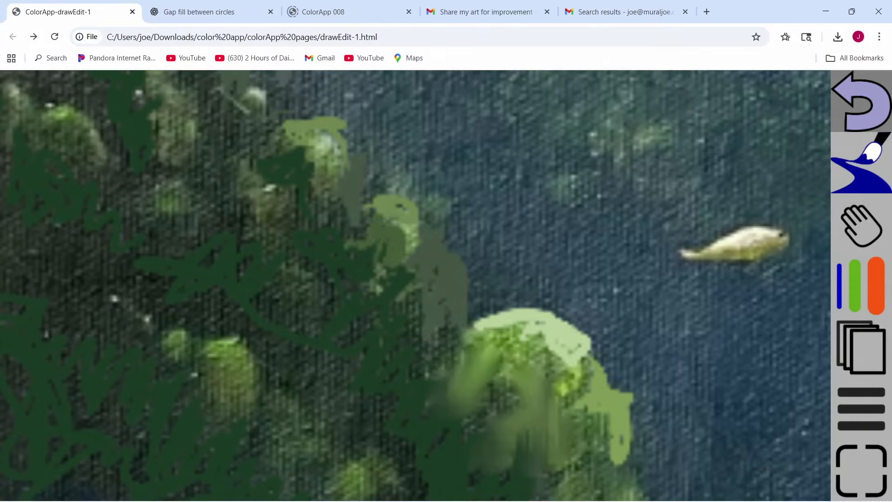
pyautogui.click(306, 168)
pyautogui.moveTo(312, 176); pyautogui.dragTo(280, 147)
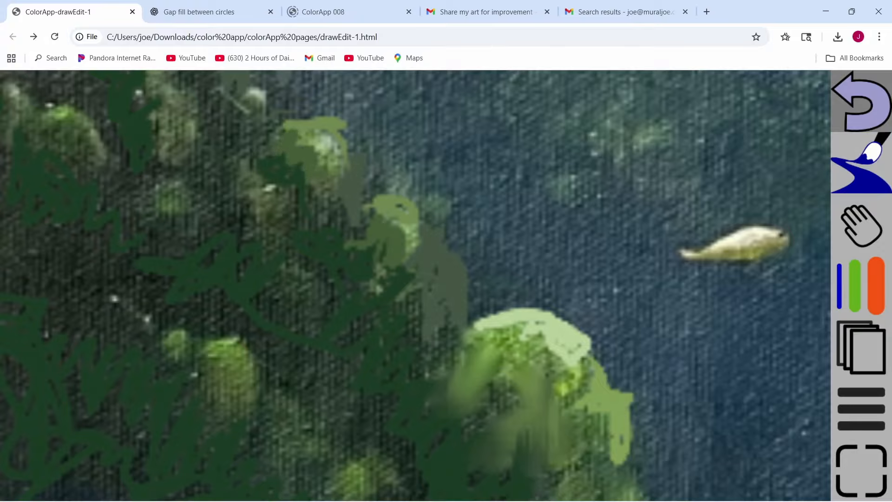
pyautogui.moveTo(333, 170); pyautogui.dragTo(301, 181)
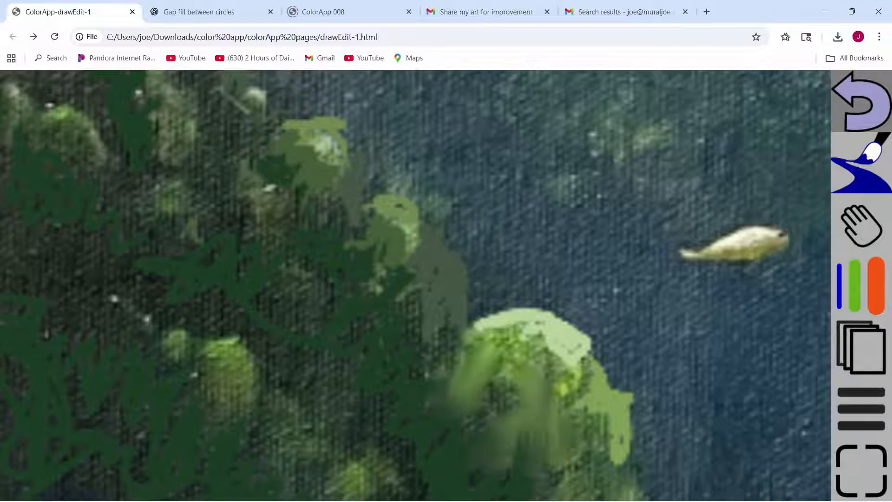
# - Paint mid green body tones on the coral knobs and patches across the middle of the shadowed reef
pyautogui.moveTo(172, 207); pyautogui.dragTo(193, 236)
pyautogui.moveTo(152, 204); pyautogui.dragTo(132, 227)
pyautogui.moveTo(42, 148)
pyautogui.mouseDown()
pyautogui.moveTo(58, 144)
pyautogui.moveTo(33, 143)
pyautogui.moveTo(87, 191)
pyautogui.mouseUp()
pyautogui.moveTo(183, 400)
pyautogui.mouseDown()
pyautogui.moveTo(190, 394)
pyautogui.moveTo(208, 407)
pyautogui.moveTo(236, 386)
pyautogui.mouseUp()
pyautogui.moveTo(170, 350)
pyautogui.mouseDown()
pyautogui.moveTo(158, 377)
pyautogui.moveTo(170, 359)
pyautogui.moveTo(174, 365)
pyautogui.mouseUp()
pyautogui.moveTo(181, 247)
pyautogui.mouseDown()
pyautogui.moveTo(200, 262)
pyautogui.moveTo(221, 239)
pyautogui.mouseUp()
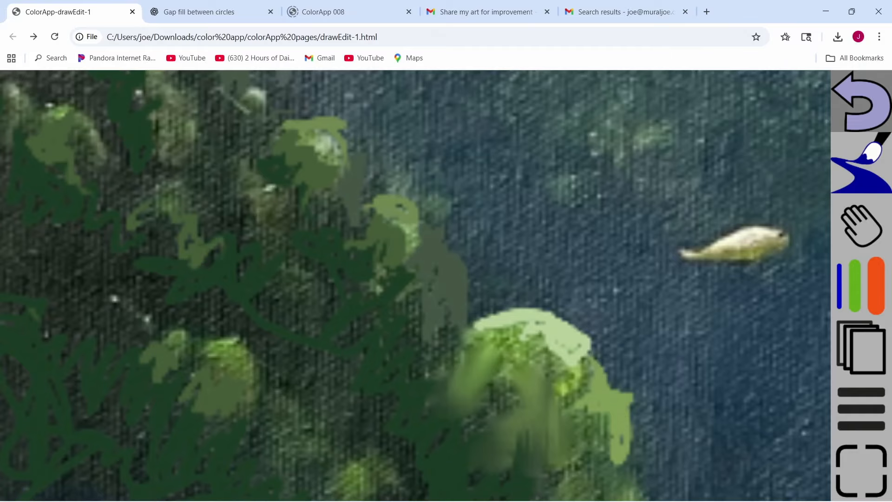
# - Add mid green strokes to the knobs along the reef's upper slope and to the patches near its top
pyautogui.scroll(-4, 416, 286)
pyautogui.scroll(4, 271, 290)
pyautogui.scroll(1, 116, 260)
pyautogui.moveTo(299, 267)
pyautogui.mouseDown()
pyautogui.moveTo(284, 271)
pyautogui.moveTo(278, 242)
pyautogui.moveTo(236, 239)
pyautogui.moveTo(227, 228)
pyautogui.mouseUp()
pyautogui.moveTo(291, 157)
pyautogui.mouseDown()
pyautogui.moveTo(258, 147)
pyautogui.moveTo(288, 165)
pyautogui.moveTo(351, 250)
pyautogui.moveTo(386, 323)
pyautogui.mouseUp()
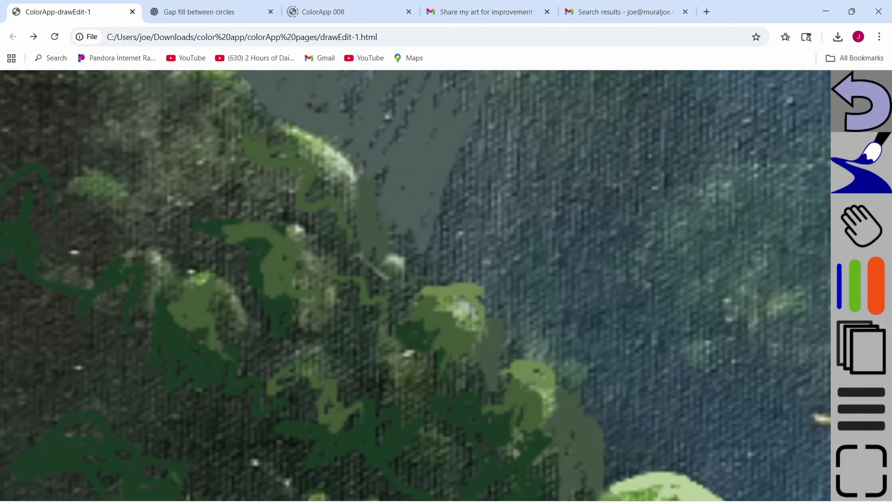
pyautogui.moveTo(174, 230)
pyautogui.mouseDown()
pyautogui.moveTo(105, 147)
pyautogui.moveTo(61, 125)
pyautogui.moveTo(42, 130)
pyautogui.mouseUp()
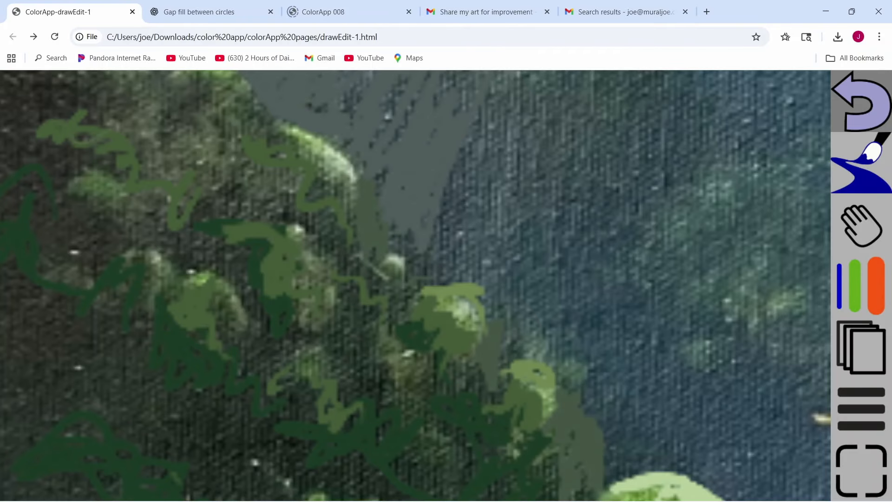
# - Paint small mid green coral shapes in the dark gaps between the round coral and the reef's middle knobs
pyautogui.scroll(-5, 188, 219)
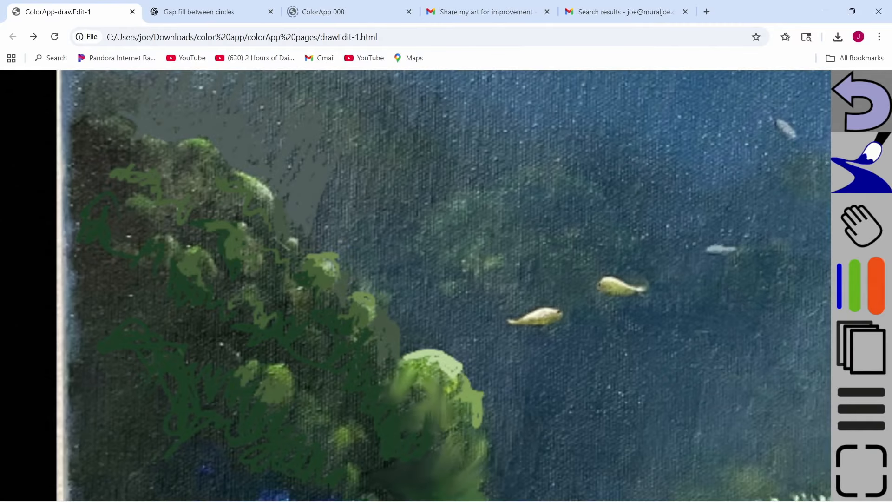
pyautogui.scroll(-3, 209, 441)
pyautogui.scroll(6, 209, 442)
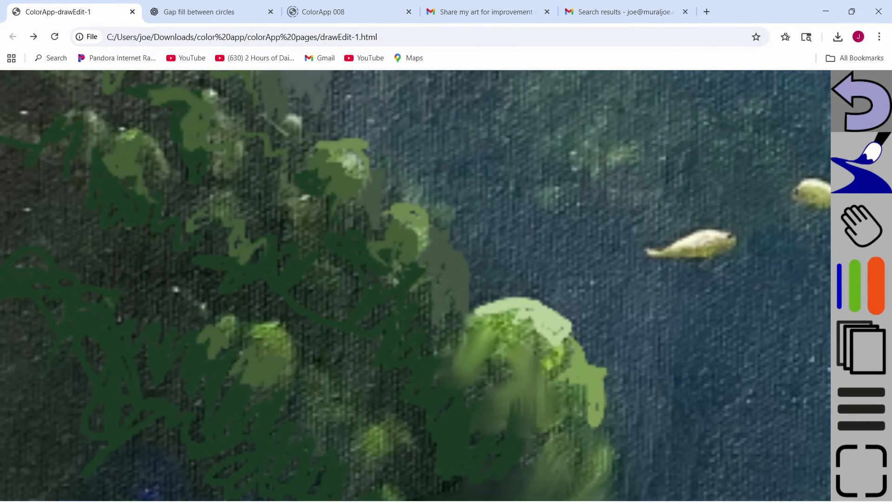
pyautogui.moveTo(377, 253); pyautogui.dragTo(383, 272)
pyautogui.moveTo(355, 331)
pyautogui.mouseDown()
pyautogui.moveTo(409, 332)
pyautogui.moveTo(367, 330)
pyautogui.mouseUp()
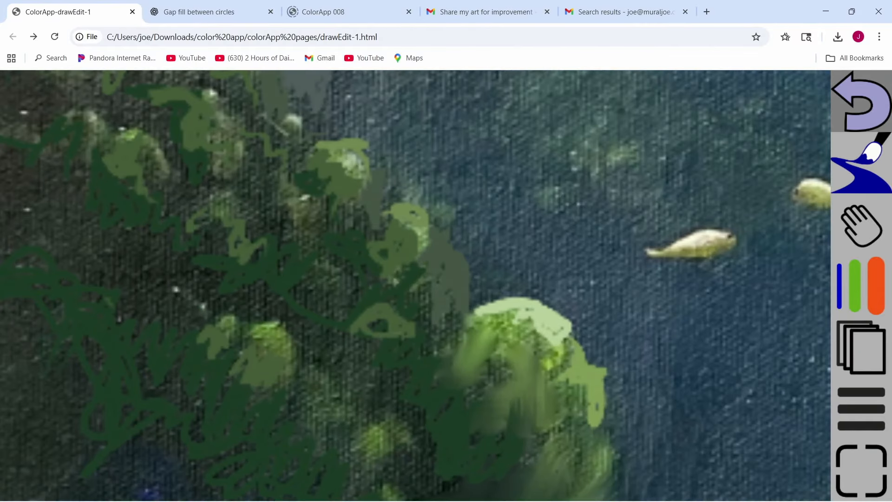
pyautogui.moveTo(352, 367); pyautogui.dragTo(436, 395)
pyautogui.moveTo(276, 301); pyautogui.dragTo(316, 323)
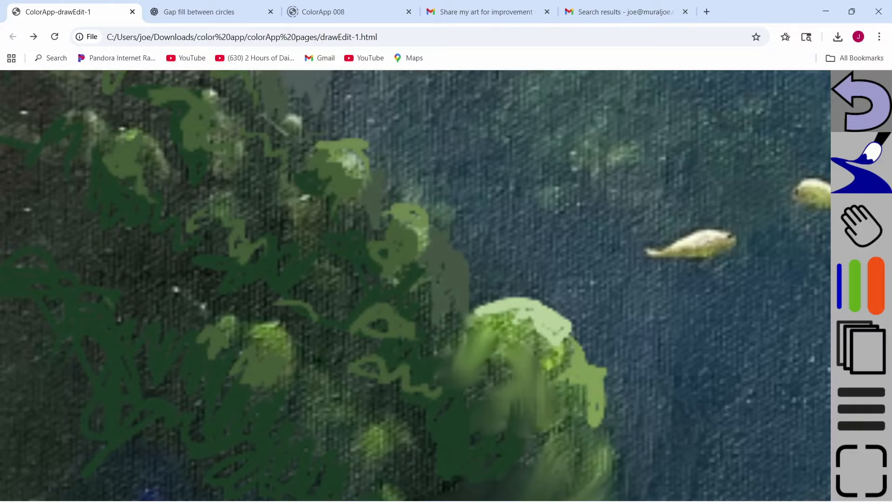
pyautogui.moveTo(127, 274); pyautogui.dragTo(191, 248)
# - Add mid green strokes to the round coral's shaded side and the coral clumps above the blue coral, out towards the painting's edge
pyautogui.scroll(-4, 122, 209)
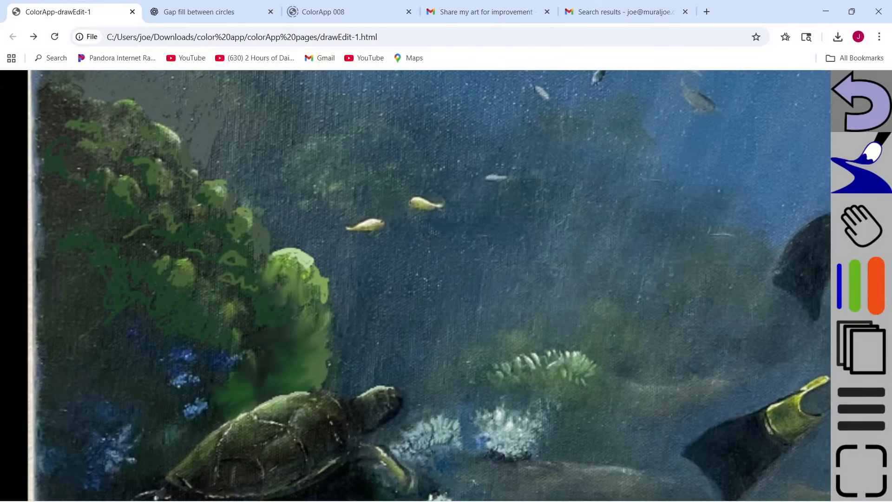
pyautogui.scroll(4, 161, 307)
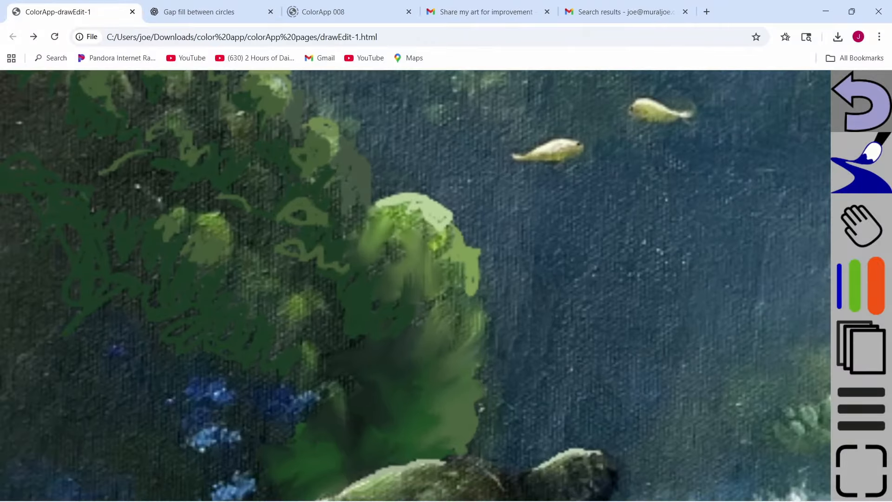
pyautogui.moveTo(401, 291)
pyautogui.mouseDown()
pyautogui.moveTo(403, 257)
pyautogui.moveTo(376, 243)
pyautogui.mouseUp()
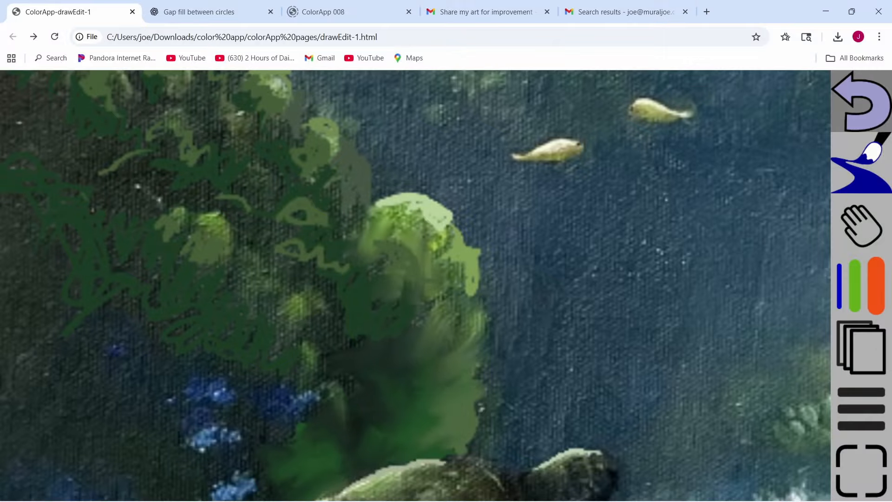
pyautogui.moveTo(307, 357); pyautogui.dragTo(289, 369)
pyautogui.moveTo(286, 331)
pyautogui.mouseDown()
pyautogui.moveTo(258, 322)
pyautogui.moveTo(269, 333)
pyautogui.mouseUp()
pyautogui.moveTo(241, 291)
pyautogui.mouseDown()
pyautogui.moveTo(248, 306)
pyautogui.moveTo(238, 288)
pyautogui.mouseUp()
pyautogui.moveTo(204, 264)
pyautogui.mouseDown()
pyautogui.moveTo(187, 285)
pyautogui.moveTo(201, 270)
pyautogui.mouseUp()
pyautogui.moveTo(162, 232); pyautogui.dragTo(157, 243)
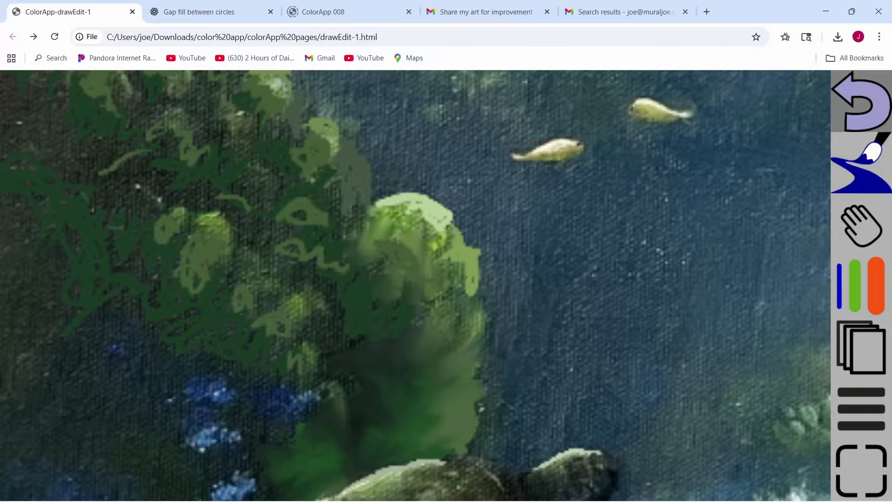
pyautogui.moveTo(98, 213); pyautogui.dragTo(109, 228)
pyautogui.moveTo(37, 191)
pyautogui.mouseDown()
pyautogui.moveTo(64, 217)
pyautogui.moveTo(60, 229)
pyautogui.mouseUp()
# - Sample the dark blue within the blue coral as the paint colour and slightly enlarge the brush
pyautogui.scroll(-7, 157, 257)
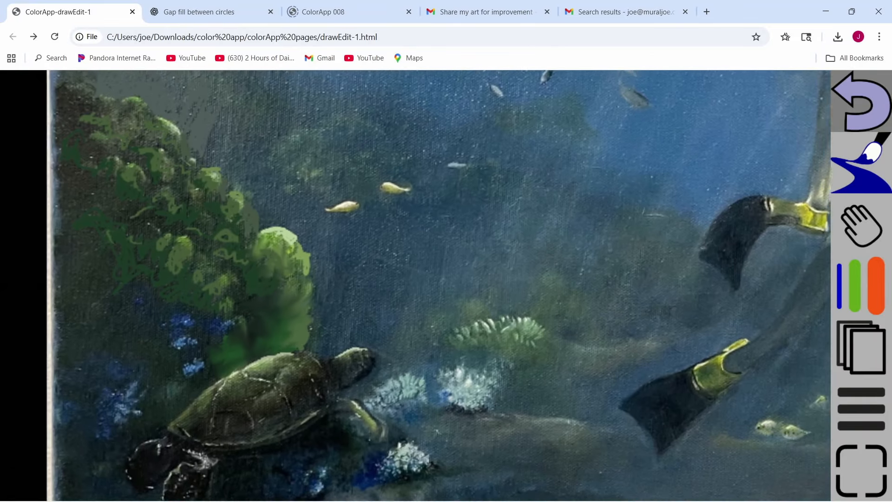
pyautogui.scroll(6, 139, 353)
pyautogui.scroll(-1, 325, 185)
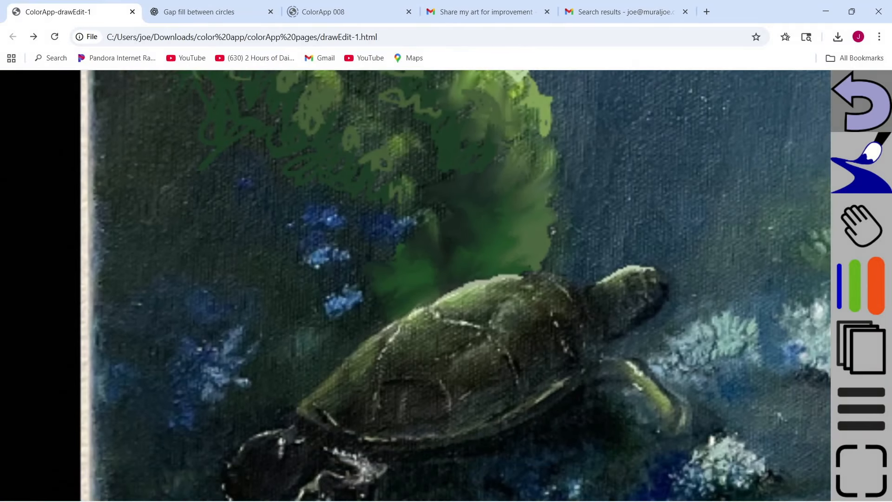
pyautogui.scroll(-8, 418, 372)
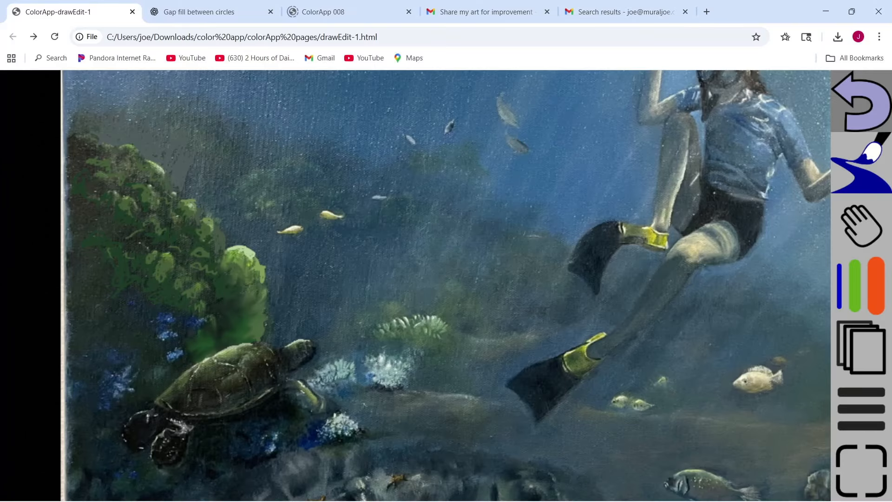
pyautogui.scroll(-8, 446, 286)
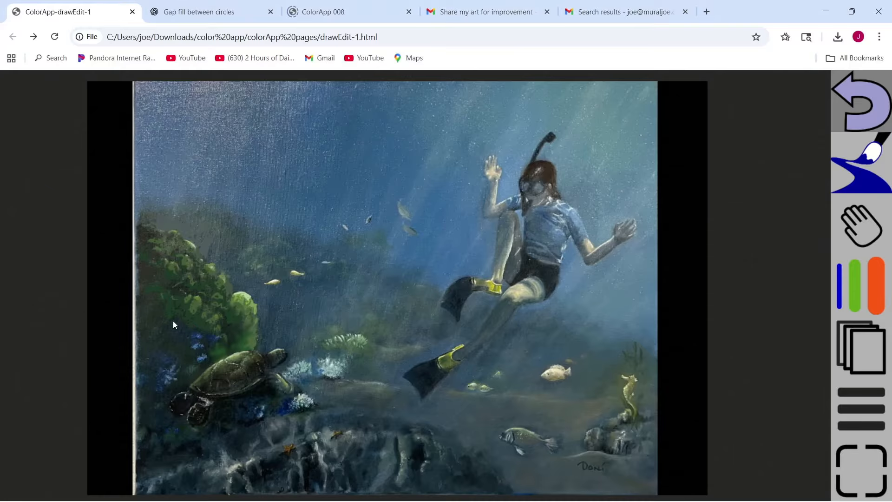
pyautogui.scroll(5, 173, 320)
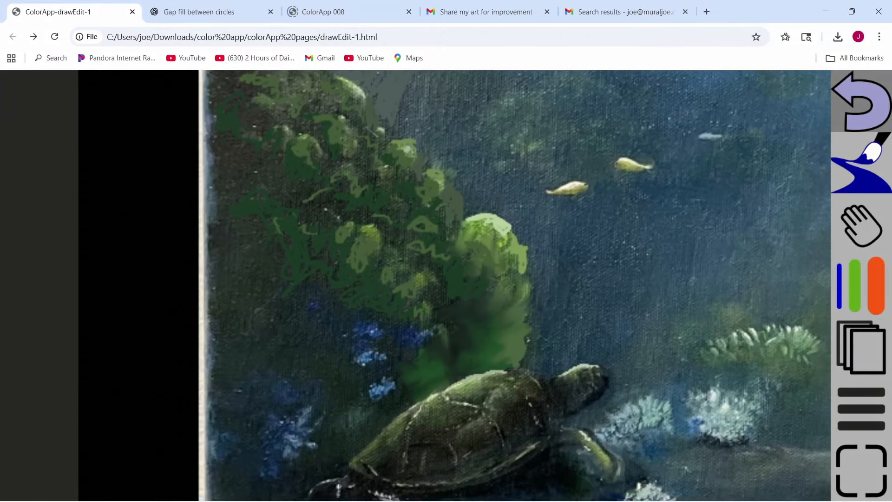
pyautogui.click(861, 163)
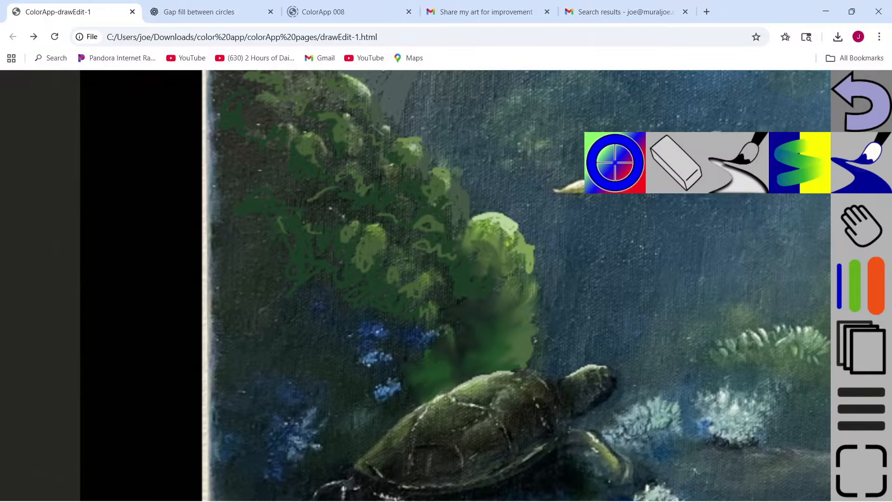
pyautogui.click(613, 163)
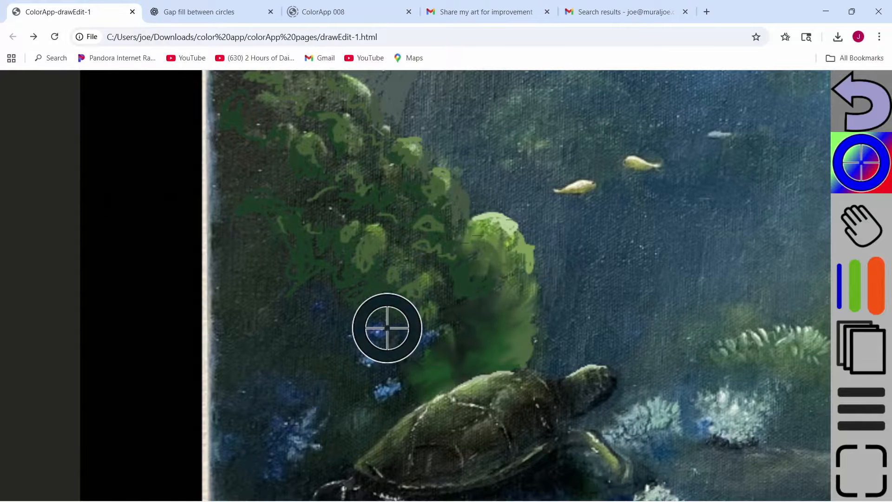
pyautogui.click(413, 341)
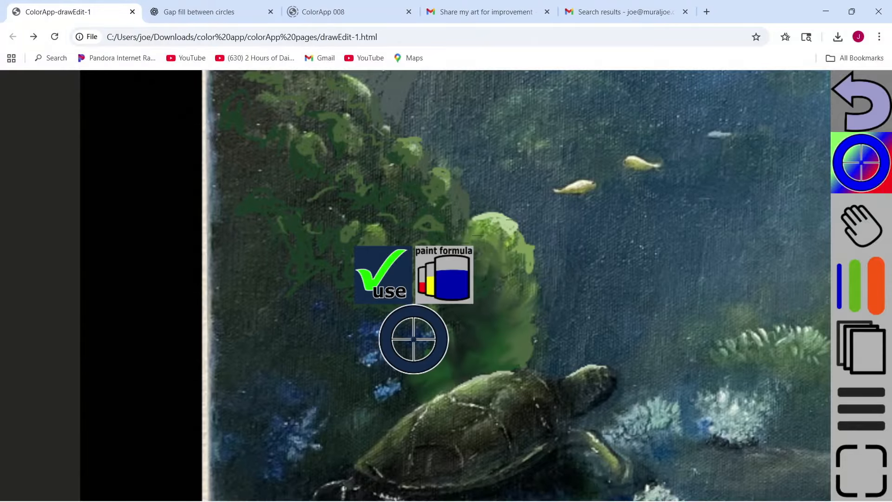
pyautogui.click(383, 279)
pyautogui.click(861, 285)
pyautogui.click(860, 286)
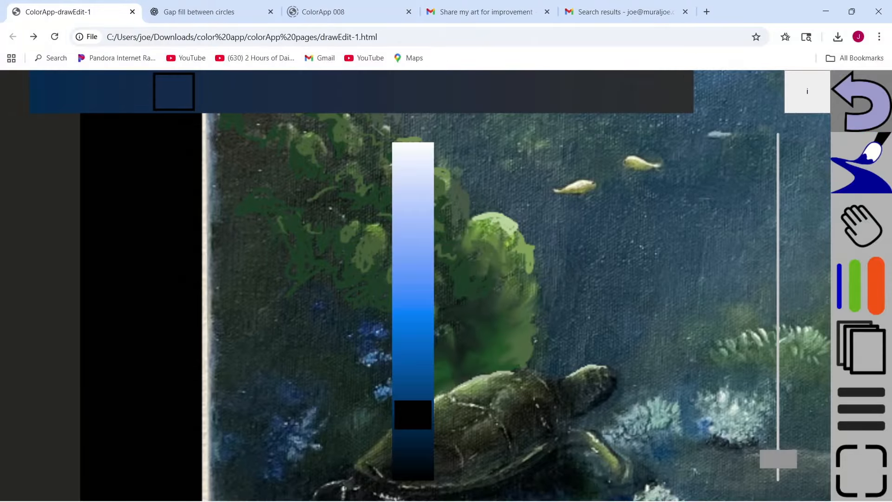
pyautogui.moveTo(779, 459); pyautogui.dragTo(778, 447)
# - Paint dark blue shadows down the reef beside the painting's edge and through the gaps between the coral knobs
pyautogui.click(323, 350)
pyautogui.moveTo(293, 336)
pyautogui.mouseDown()
pyautogui.moveTo(242, 379)
pyautogui.moveTo(275, 248)
pyautogui.moveTo(228, 322)
pyautogui.moveTo(214, 365)
pyautogui.moveTo(233, 172)
pyautogui.moveTo(227, 112)
pyautogui.moveTo(243, 279)
pyautogui.moveTo(247, 226)
pyautogui.moveTo(273, 141)
pyautogui.moveTo(278, 189)
pyautogui.moveTo(311, 182)
pyautogui.moveTo(325, 215)
pyautogui.moveTo(347, 226)
pyautogui.moveTo(376, 212)
pyautogui.moveTo(407, 226)
pyautogui.mouseUp()
pyautogui.moveTo(346, 155); pyautogui.dragTo(374, 180)
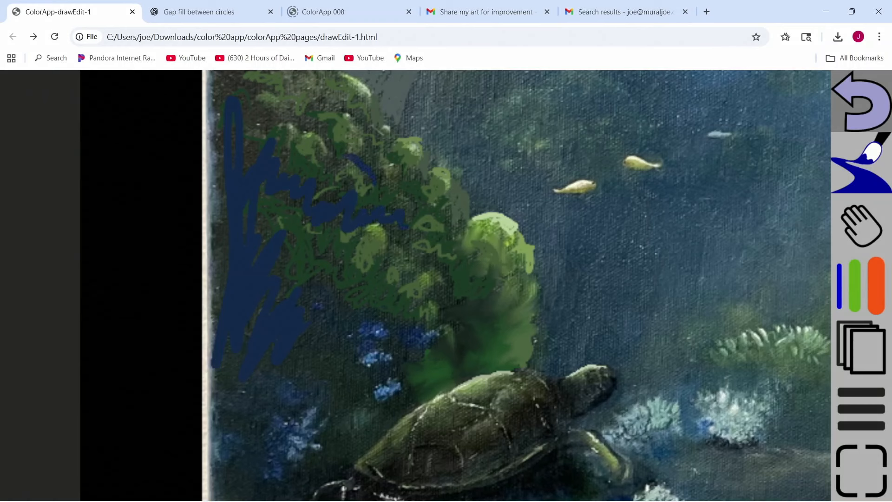
pyautogui.moveTo(330, 133)
pyautogui.mouseDown()
pyautogui.moveTo(281, 117)
pyautogui.moveTo(246, 91)
pyautogui.mouseUp()
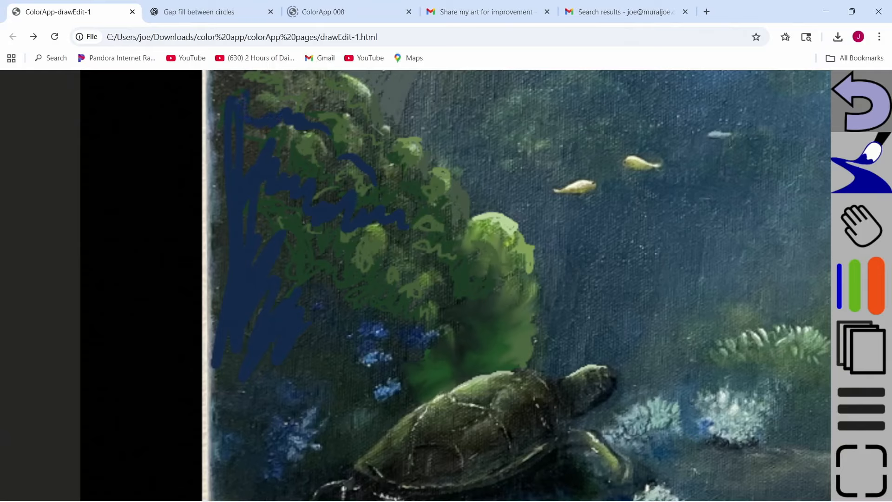
pyautogui.moveTo(282, 276)
pyautogui.mouseDown()
pyautogui.moveTo(297, 290)
pyautogui.moveTo(364, 305)
pyautogui.mouseUp()
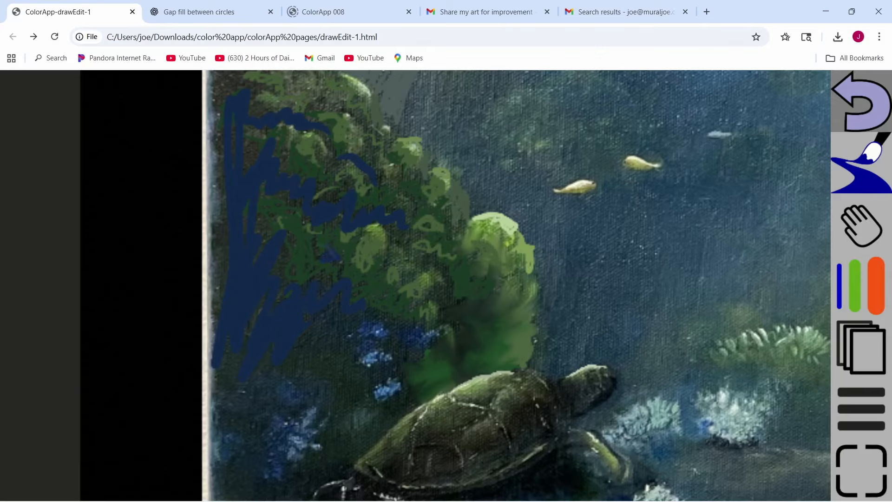
# - Extend the dark blue across the lower reef and around the blue coral clusters down to the turtle's shell
pyautogui.moveTo(311, 244)
pyautogui.mouseDown()
pyautogui.moveTo(348, 275)
pyautogui.moveTo(281, 274)
pyautogui.moveTo(353, 322)
pyautogui.moveTo(346, 370)
pyautogui.moveTo(365, 389)
pyautogui.moveTo(291, 360)
pyautogui.mouseUp()
pyautogui.moveTo(230, 388)
pyautogui.mouseDown()
pyautogui.moveTo(242, 359)
pyautogui.moveTo(270, 368)
pyautogui.mouseUp()
pyautogui.moveTo(323, 379)
pyautogui.mouseDown()
pyautogui.moveTo(349, 409)
pyautogui.moveTo(325, 418)
pyautogui.moveTo(331, 433)
pyautogui.moveTo(357, 443)
pyautogui.mouseUp()
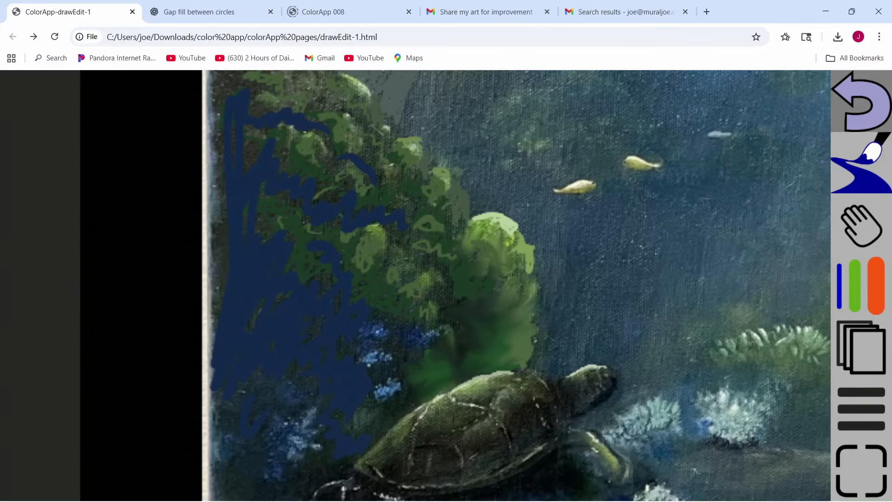
# - Paint dark blue along the rear edge of the turtle's shell and fill gaps in the blue area above it
pyautogui.scroll(5, 381, 367)
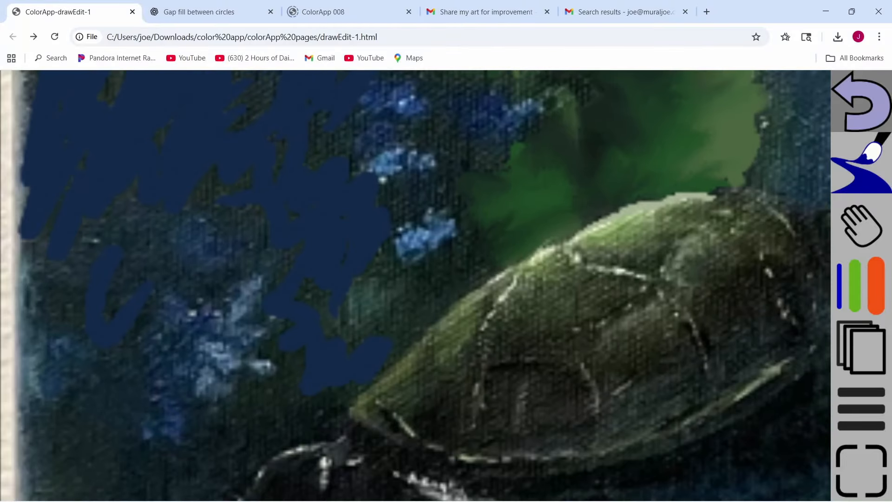
pyautogui.moveTo(381, 367)
pyautogui.mouseDown()
pyautogui.moveTo(496, 267)
pyautogui.moveTo(402, 319)
pyautogui.moveTo(416, 272)
pyautogui.moveTo(431, 270)
pyautogui.moveTo(379, 260)
pyautogui.mouseUp()
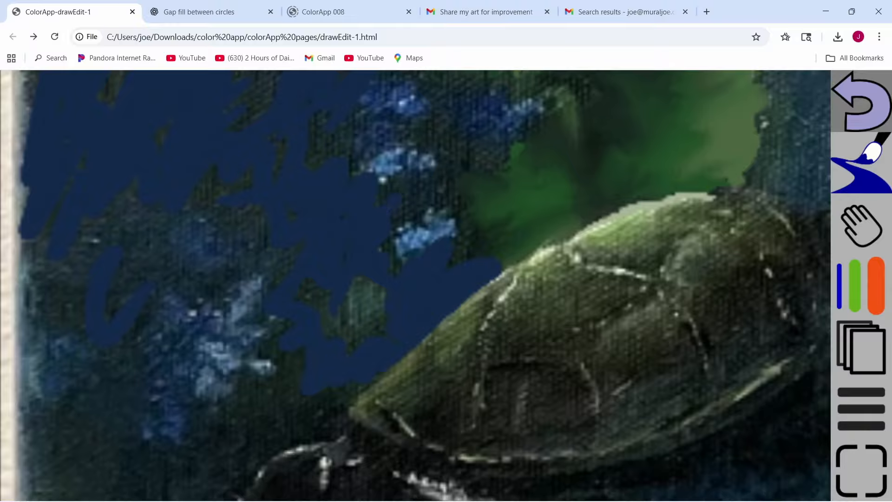
pyautogui.moveTo(332, 170)
pyautogui.mouseDown()
pyautogui.moveTo(307, 158)
pyautogui.moveTo(272, 228)
pyautogui.moveTo(228, 204)
pyautogui.moveTo(199, 166)
pyautogui.mouseUp()
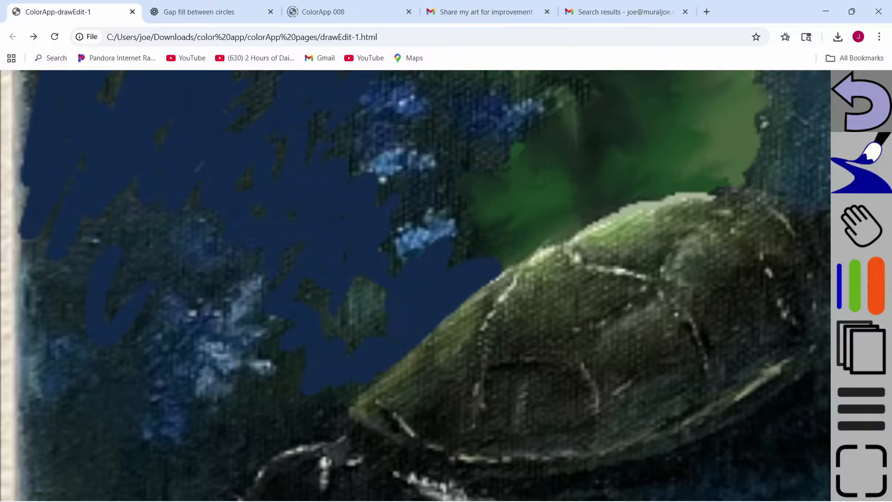
# - Paint dark blue above the lower blue coral cluster, behind the turtle's shell, and beside the blue tufts next to the green coral
pyautogui.moveTo(202, 275); pyautogui.dragTo(229, 274)
pyautogui.moveTo(277, 404)
pyautogui.mouseDown()
pyautogui.moveTo(332, 392)
pyautogui.moveTo(332, 417)
pyautogui.mouseUp()
pyautogui.moveTo(248, 420); pyautogui.dragTo(241, 430)
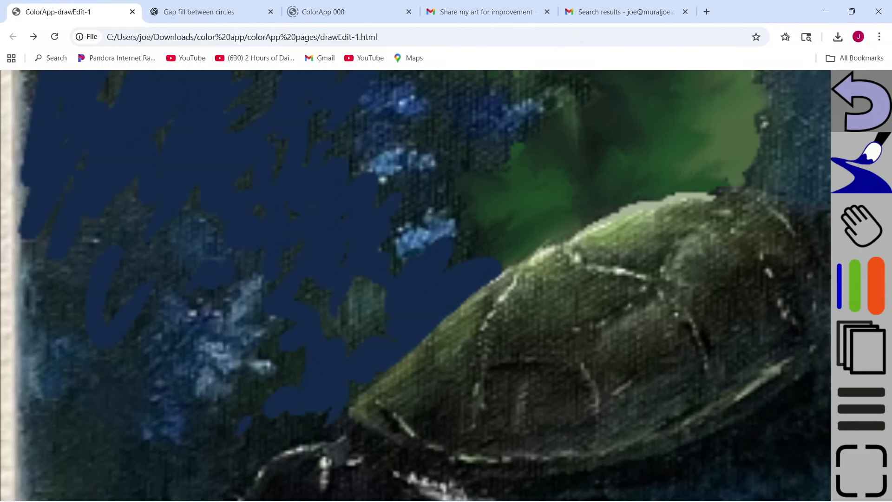
pyautogui.scroll(-5, 135, 321)
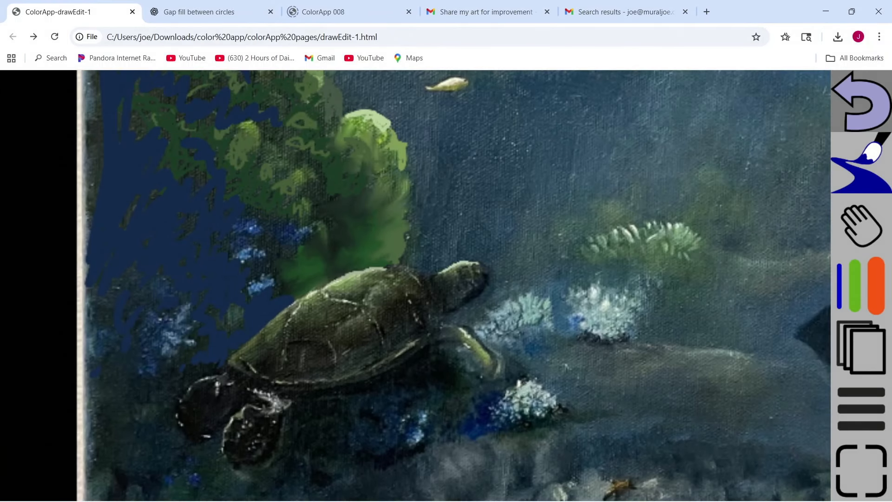
pyautogui.scroll(4, 260, 285)
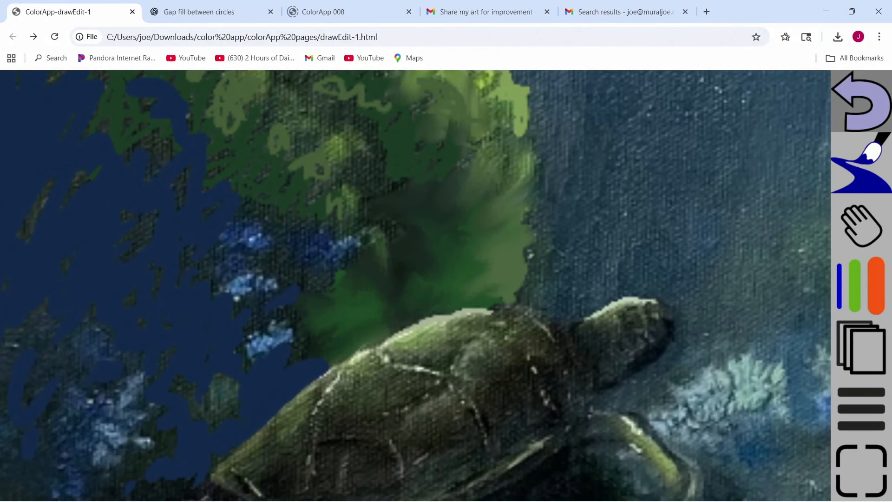
pyautogui.moveTo(305, 359); pyautogui.dragTo(314, 328)
pyautogui.moveTo(295, 293)
pyautogui.mouseDown()
pyautogui.moveTo(296, 268)
pyautogui.moveTo(272, 261)
pyautogui.mouseUp()
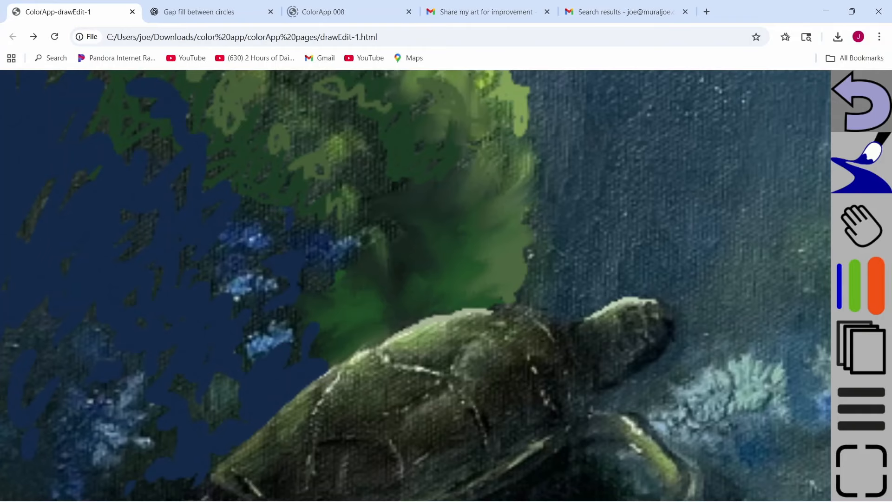
# - Paint dark blue shadows into the gaps between the green coral knobs, from beside the large knob up to the upper reef
pyautogui.moveTo(288, 209); pyautogui.dragTo(244, 188)
pyautogui.moveTo(368, 160); pyautogui.dragTo(402, 227)
pyautogui.scroll(-3, 402, 227)
pyautogui.scroll(2, 325, 195)
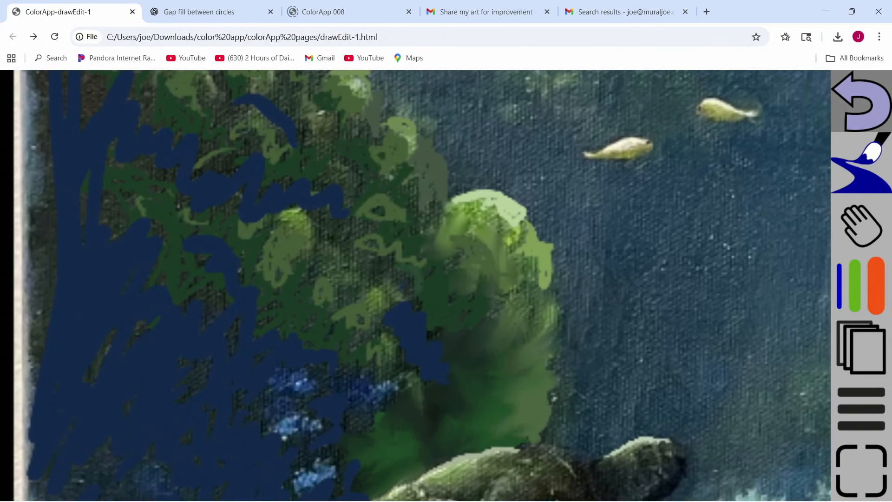
pyautogui.moveTo(329, 244); pyautogui.dragTo(316, 212)
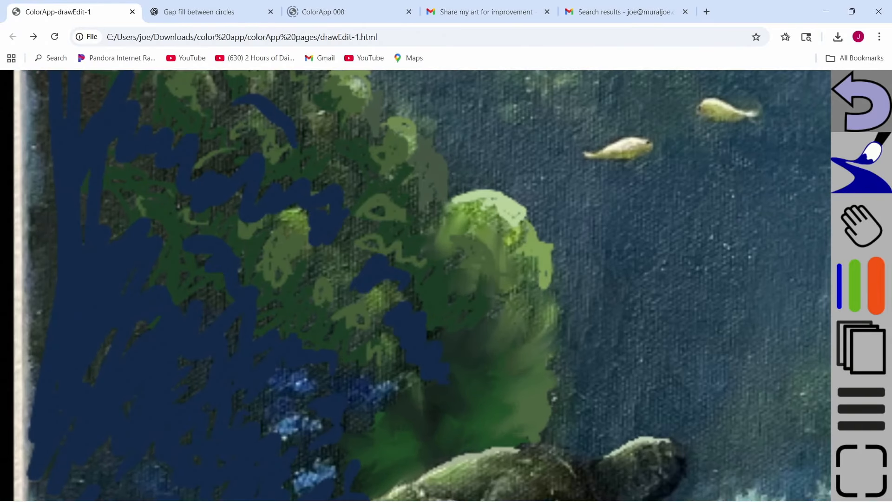
pyautogui.moveTo(279, 103); pyautogui.dragTo(275, 93)
pyautogui.moveTo(223, 185); pyautogui.dragTo(200, 168)
pyautogui.moveTo(141, 125); pyautogui.dragTo(122, 115)
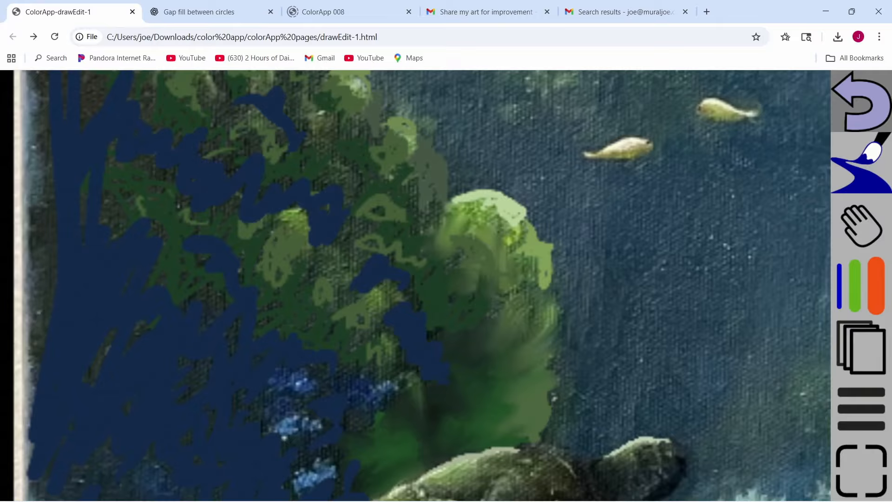
# - Switch to the blending brush, adjust its size, and blend the dark blue shadows into the surrounding green coral knobs
pyautogui.click(861, 162)
pyautogui.click(802, 162)
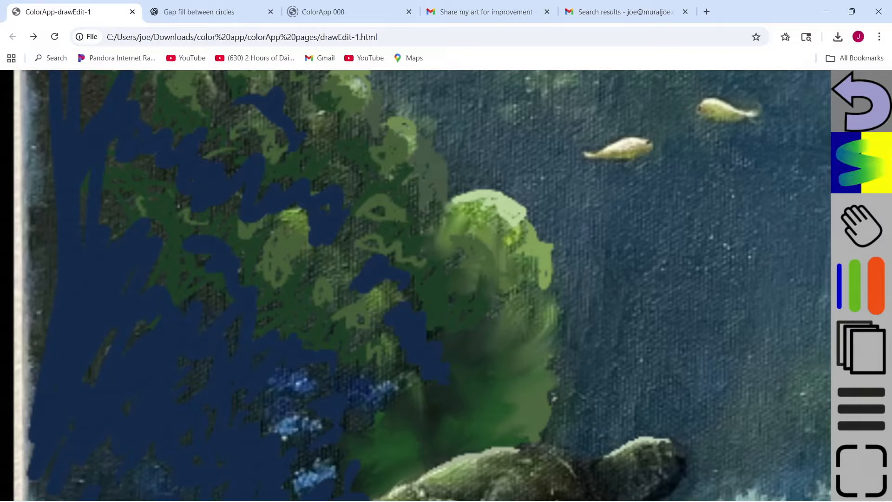
pyautogui.click(861, 286)
pyautogui.click(277, 368)
pyautogui.moveTo(277, 342)
pyautogui.mouseDown()
pyautogui.moveTo(276, 305)
pyautogui.moveTo(203, 223)
pyautogui.moveTo(180, 296)
pyautogui.moveTo(147, 223)
pyautogui.moveTo(109, 232)
pyautogui.moveTo(121, 149)
pyautogui.moveTo(184, 192)
pyautogui.moveTo(212, 154)
pyautogui.moveTo(253, 184)
pyautogui.moveTo(285, 111)
pyautogui.moveTo(321, 148)
pyautogui.moveTo(342, 246)
pyautogui.moveTo(367, 237)
pyautogui.moveTo(447, 355)
pyautogui.moveTo(504, 386)
pyautogui.mouseUp()
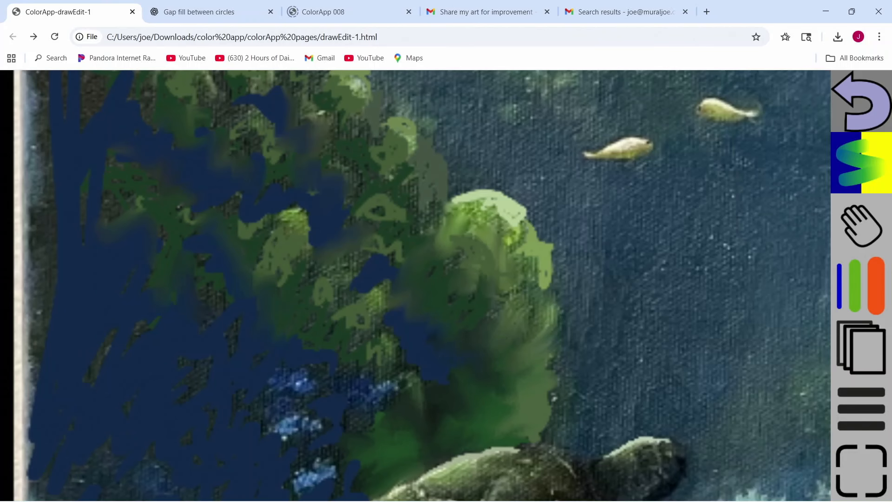
pyautogui.moveTo(334, 190)
pyautogui.mouseDown()
pyautogui.moveTo(279, 86)
pyautogui.moveTo(288, 111)
pyautogui.mouseUp()
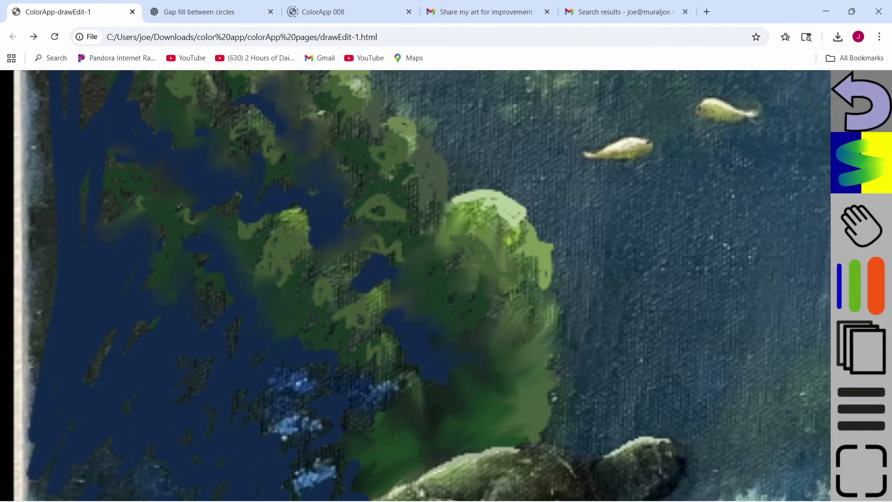
pyautogui.moveTo(434, 357)
pyautogui.mouseDown()
pyautogui.moveTo(420, 407)
pyautogui.moveTo(418, 392)
pyautogui.mouseUp()
# - Blend the dark blue area across the lower reef and down toward the rear of the turtle's shell
pyautogui.scroll(-3, 490, 260)
pyautogui.scroll(-2, 368, 235)
pyautogui.scroll(4, 368, 235)
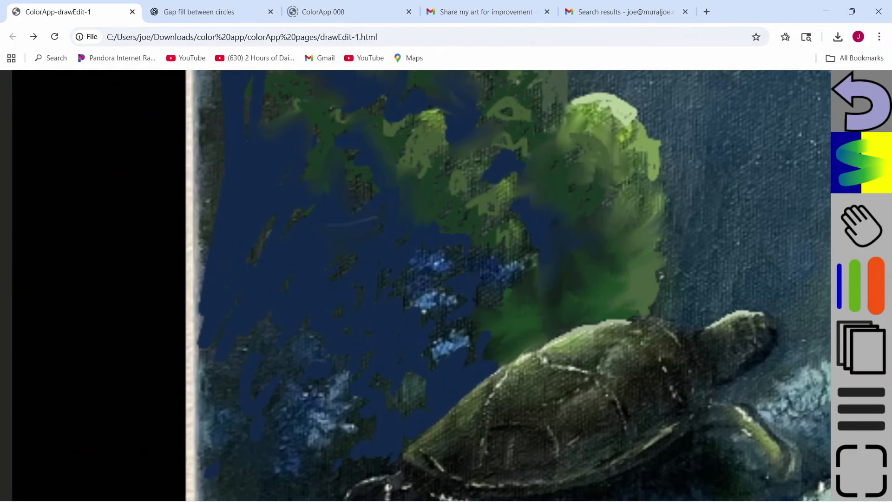
pyautogui.moveTo(370, 140)
pyautogui.mouseDown()
pyautogui.moveTo(267, 207)
pyautogui.moveTo(216, 149)
pyautogui.moveTo(230, 227)
pyautogui.mouseUp()
pyautogui.moveTo(348, 332)
pyautogui.mouseDown()
pyautogui.moveTo(362, 439)
pyautogui.moveTo(408, 426)
pyautogui.moveTo(411, 348)
pyautogui.mouseUp()
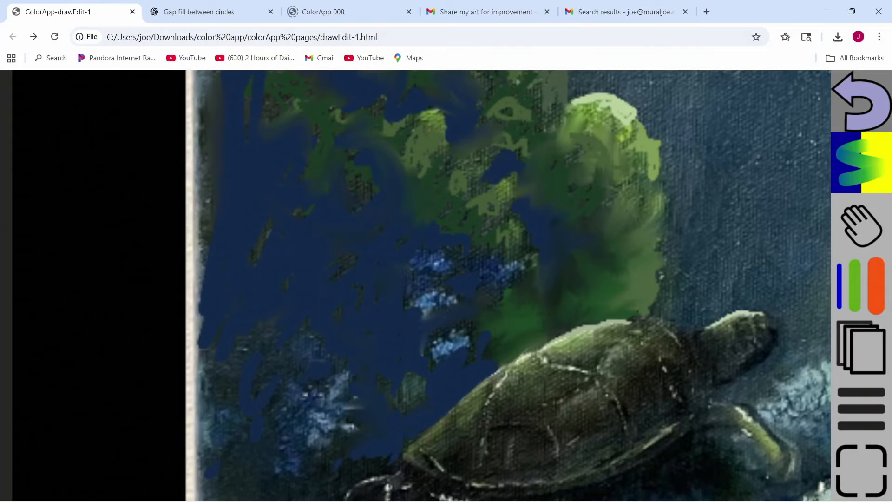
# - Smudge the light blue coral tufts downward into the dark blue above and behind the turtle's shell
pyautogui.moveTo(441, 262)
pyautogui.mouseDown()
pyautogui.moveTo(420, 297)
pyautogui.moveTo(417, 335)
pyautogui.moveTo(436, 380)
pyautogui.mouseUp()
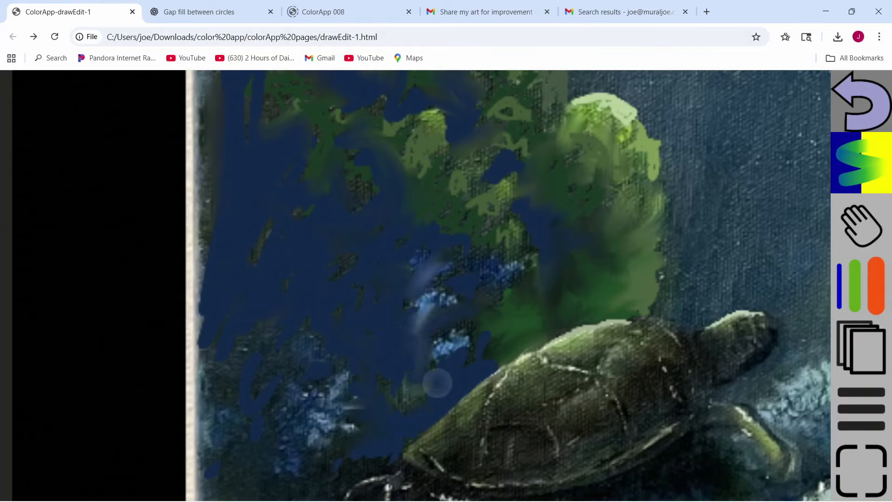
pyautogui.moveTo(450, 343)
pyautogui.mouseDown()
pyautogui.moveTo(448, 360)
pyautogui.moveTo(461, 373)
pyautogui.moveTo(468, 359)
pyautogui.mouseUp()
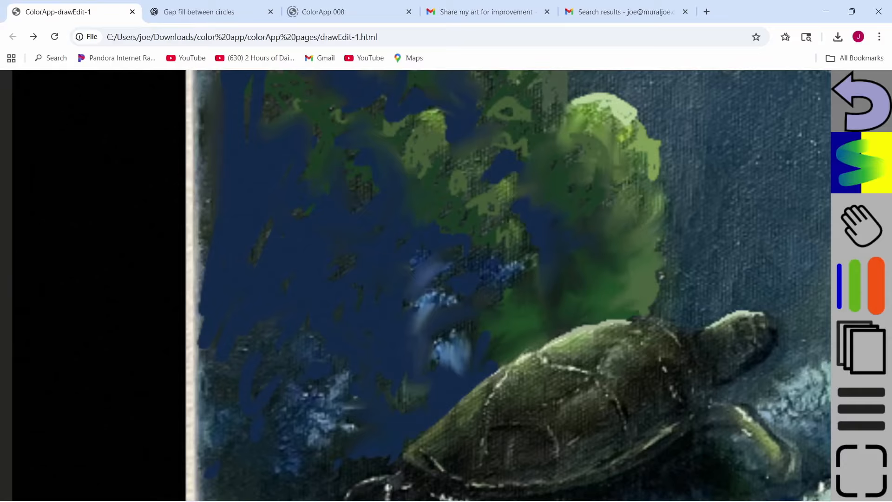
pyautogui.moveTo(513, 263); pyautogui.dragTo(508, 290)
pyautogui.moveTo(342, 418); pyautogui.dragTo(323, 458)
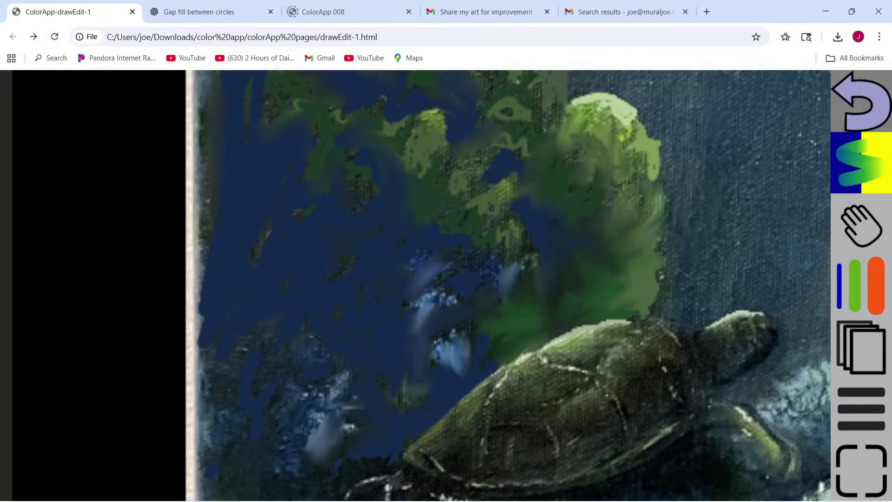
pyautogui.moveTo(294, 357); pyautogui.dragTo(291, 386)
pyautogui.scroll(-5, 421, 325)
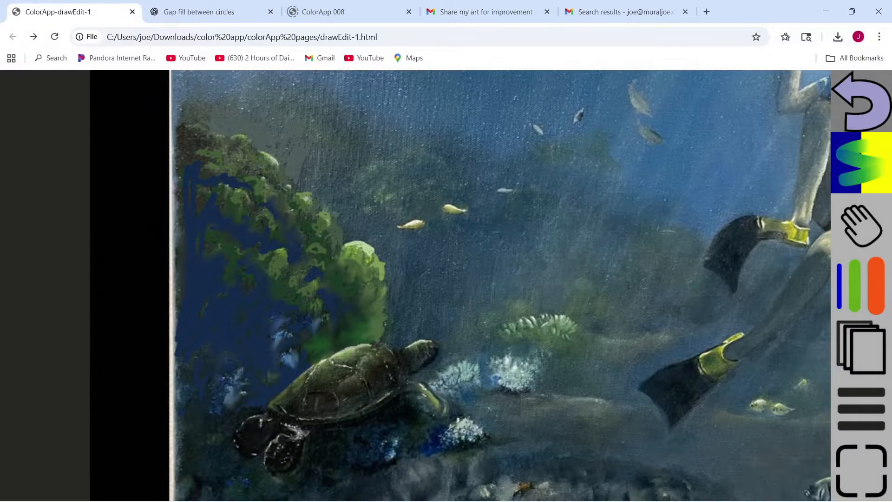
pyautogui.scroll(-5, 455, 284)
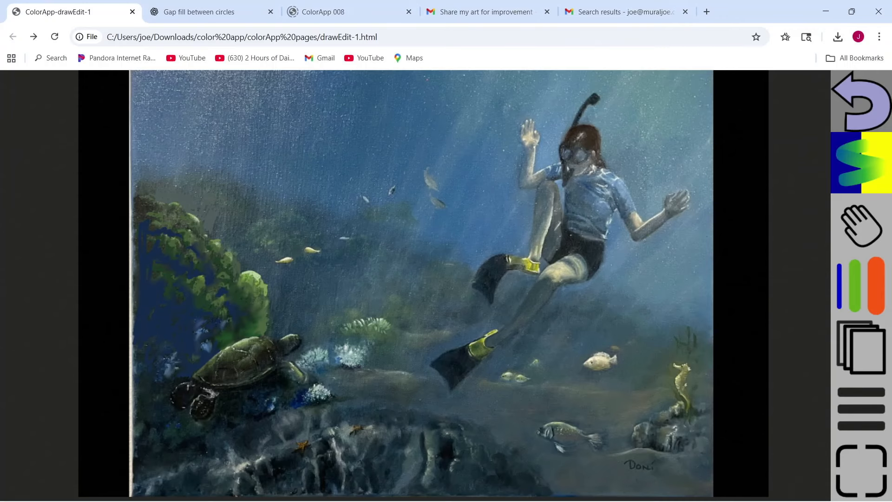
# - Sample the dark blue from the reef, darken it, and paint a patch beneath the turtle's shell beside the rear flipper
pyautogui.scroll(6, 162, 427)
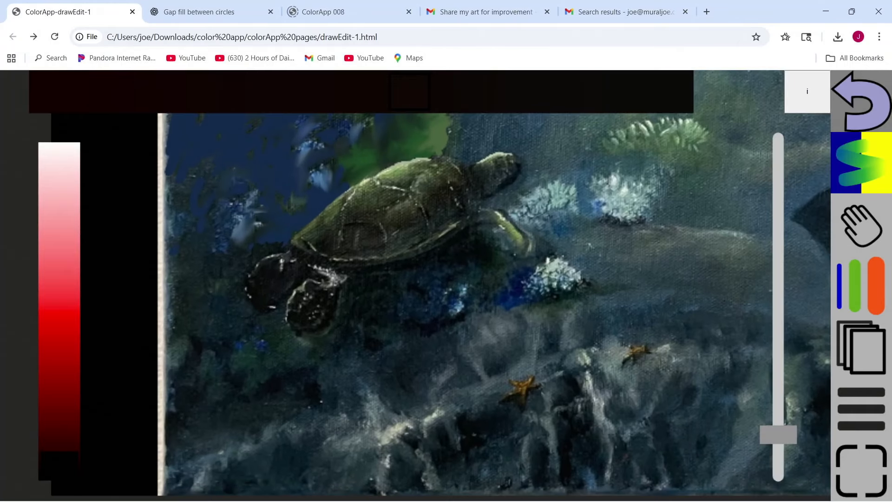
pyautogui.click(860, 163)
pyautogui.click(615, 163)
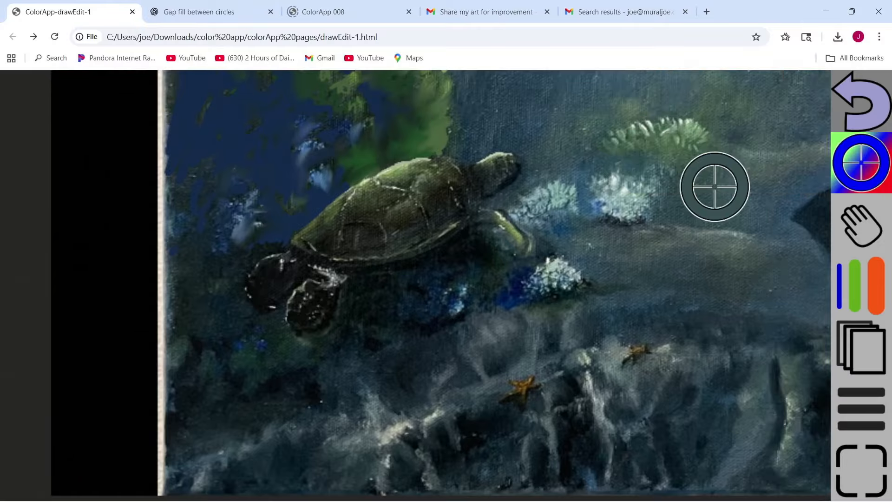
pyautogui.moveTo(714, 186)
pyautogui.mouseDown()
pyautogui.moveTo(239, 143)
pyautogui.moveTo(279, 186)
pyautogui.mouseUp()
pyautogui.click(207, 205)
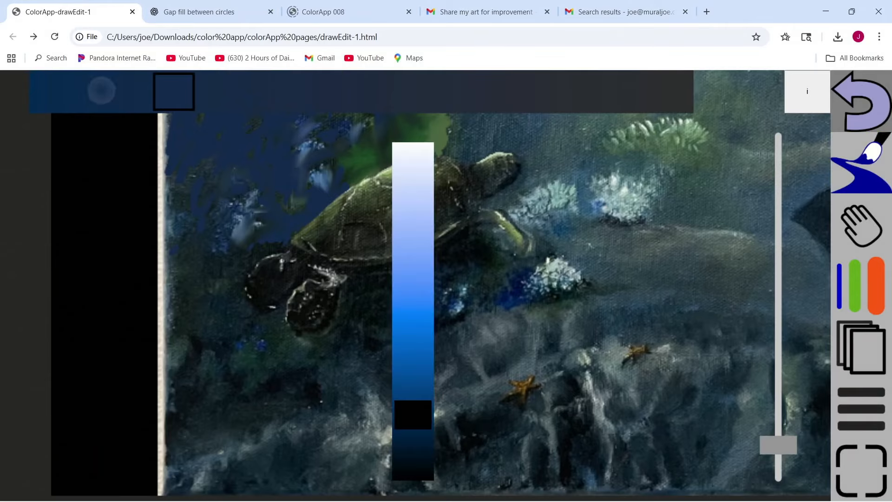
pyautogui.moveTo(413, 415); pyautogui.dragTo(412, 430)
pyautogui.click(298, 375)
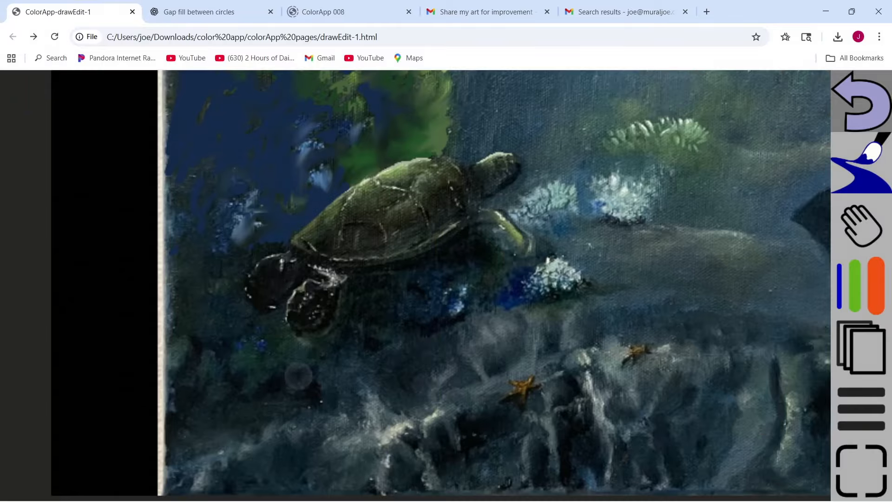
pyautogui.moveTo(383, 304)
pyautogui.mouseDown()
pyautogui.moveTo(364, 338)
pyautogui.moveTo(333, 308)
pyautogui.moveTo(329, 342)
pyautogui.moveTo(372, 303)
pyautogui.moveTo(330, 297)
pyautogui.mouseUp()
pyautogui.scroll(5, 428, 260)
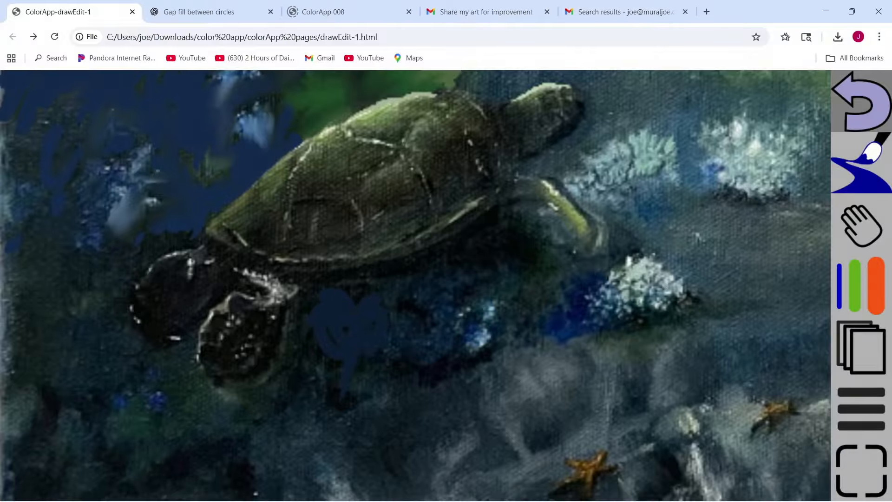
# - Darken the blue paint colour further and paint over the patch beneath the turtle's shell
pyautogui.click(861, 162)
pyautogui.click(405, 461)
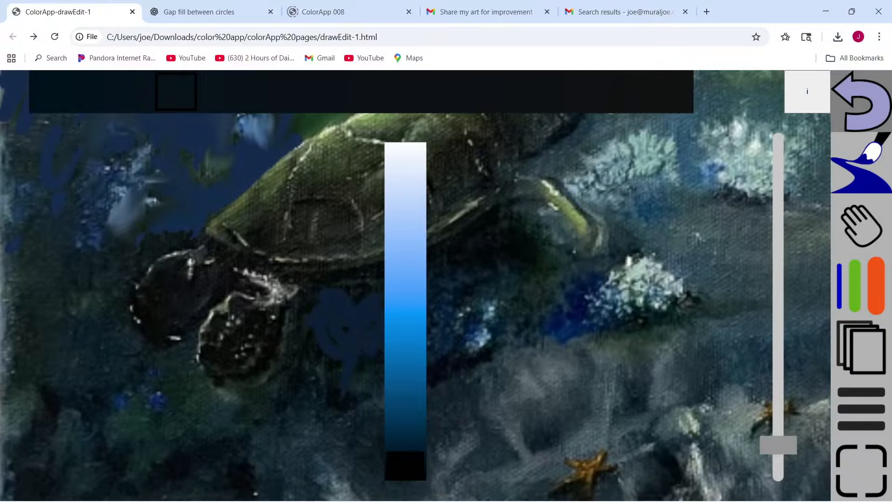
pyautogui.moveTo(406, 454); pyautogui.dragTo(412, 452)
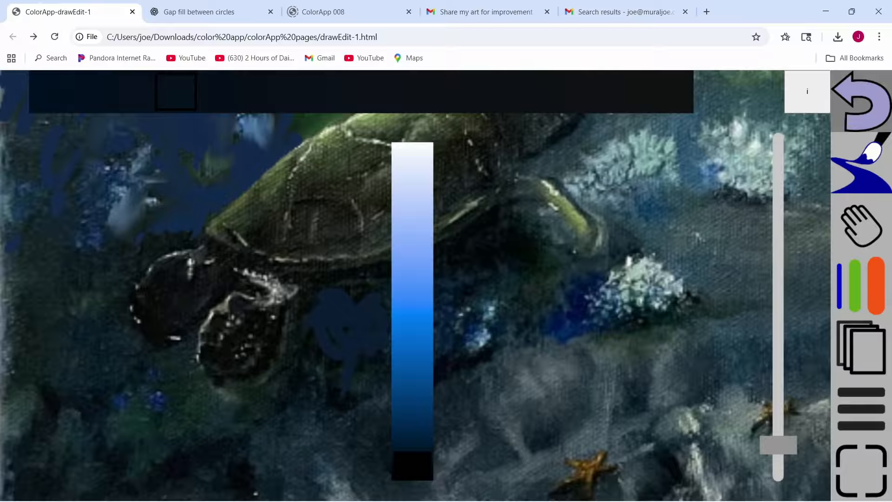
pyautogui.click(357, 361)
pyautogui.moveTo(337, 338)
pyautogui.mouseDown()
pyautogui.moveTo(363, 339)
pyautogui.moveTo(409, 309)
pyautogui.mouseUp()
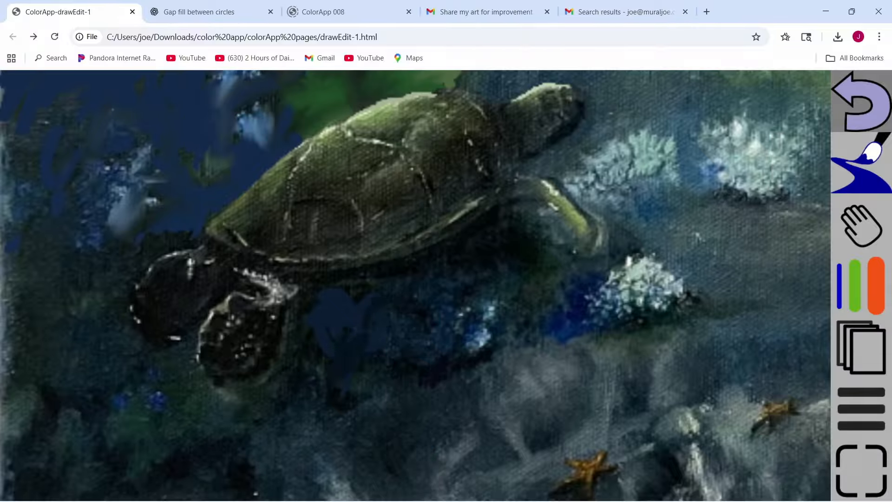
# - Adjust the lightness of the dark blue paint and fill the shadow beneath the turtle's shell, around the small blue coral
pyautogui.click(860, 286)
pyautogui.click(414, 458)
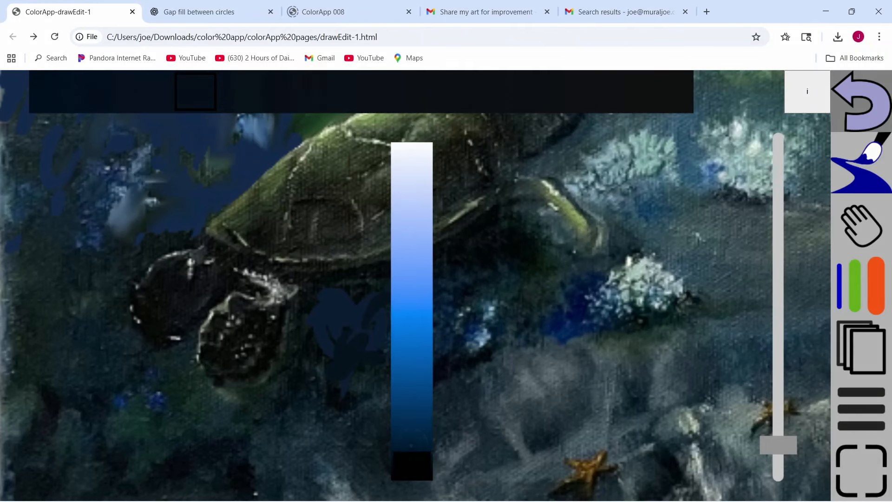
pyautogui.click(413, 436)
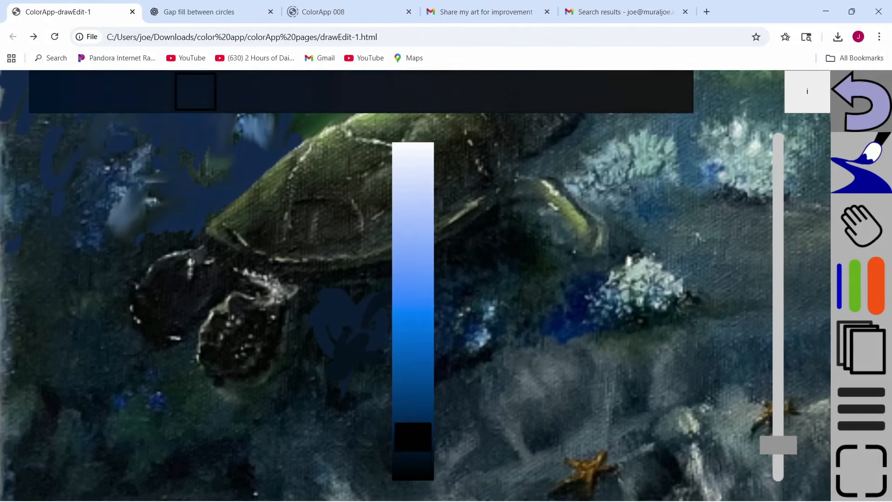
pyautogui.click(861, 162)
pyautogui.moveTo(342, 348)
pyautogui.mouseDown()
pyautogui.moveTo(309, 341)
pyautogui.moveTo(344, 327)
pyautogui.moveTo(401, 365)
pyautogui.moveTo(473, 339)
pyautogui.moveTo(449, 356)
pyautogui.moveTo(504, 346)
pyautogui.moveTo(510, 335)
pyautogui.mouseUp()
pyautogui.moveTo(372, 300)
pyautogui.mouseDown()
pyautogui.moveTo(330, 291)
pyautogui.moveTo(441, 269)
pyautogui.mouseUp()
pyautogui.moveTo(328, 369); pyautogui.dragTo(336, 390)
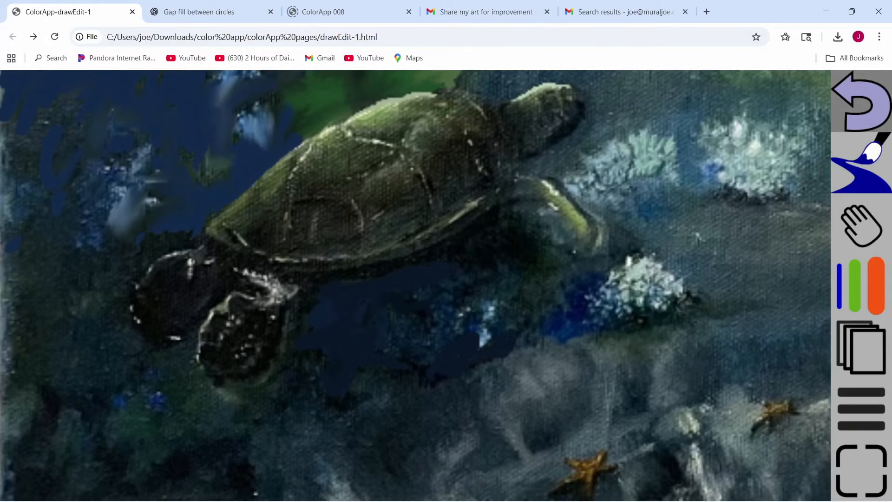
# - Paint very dark blue shadows around the turtle's rear flippers and in strokes across the reef around the light blue coral cluster
pyautogui.moveTo(214, 450); pyautogui.dragTo(197, 451)
pyautogui.moveTo(115, 357)
pyautogui.mouseDown()
pyautogui.moveTo(132, 351)
pyautogui.moveTo(114, 312)
pyautogui.moveTo(69, 320)
pyautogui.moveTo(83, 247)
pyautogui.moveTo(175, 236)
pyautogui.moveTo(131, 261)
pyautogui.moveTo(174, 203)
pyautogui.moveTo(195, 235)
pyautogui.moveTo(186, 211)
pyautogui.moveTo(164, 207)
pyautogui.mouseUp()
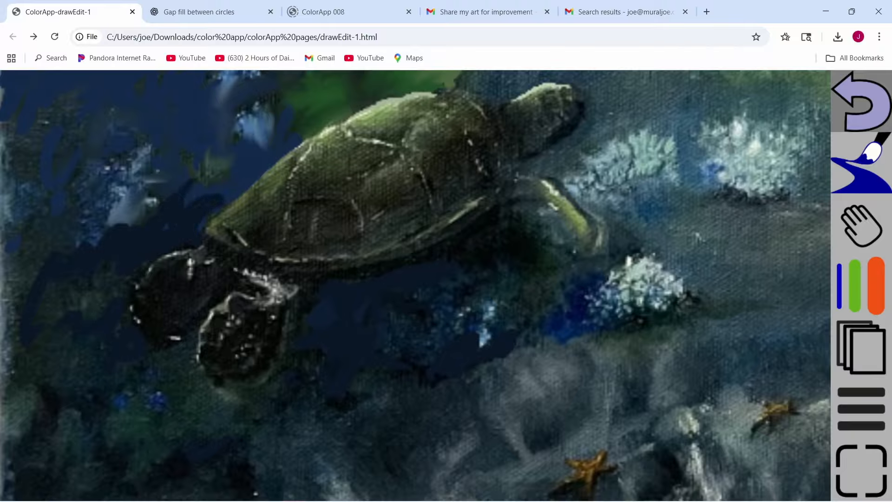
pyautogui.moveTo(59, 250); pyautogui.dragTo(38, 224)
pyautogui.moveTo(26, 137)
pyautogui.mouseDown()
pyautogui.moveTo(12, 165)
pyautogui.moveTo(74, 160)
pyautogui.moveTo(93, 145)
pyautogui.mouseUp()
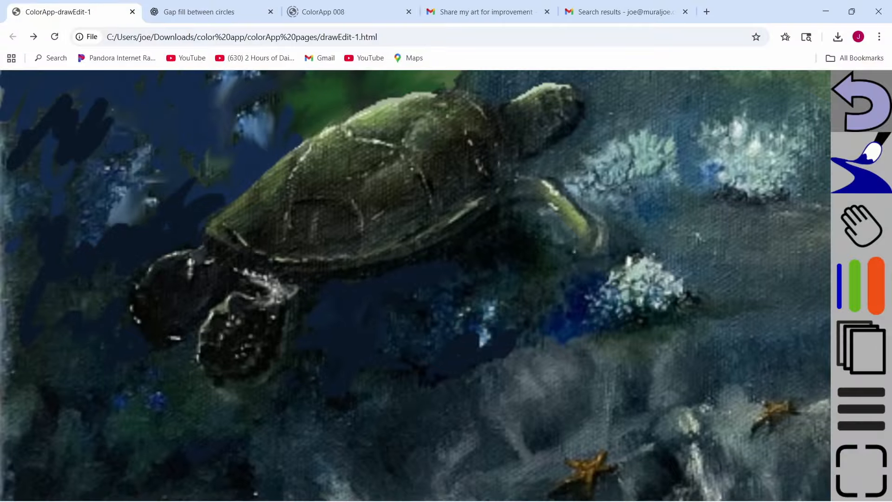
pyautogui.scroll(-2, 416, 286)
pyautogui.scroll(6, 255, 242)
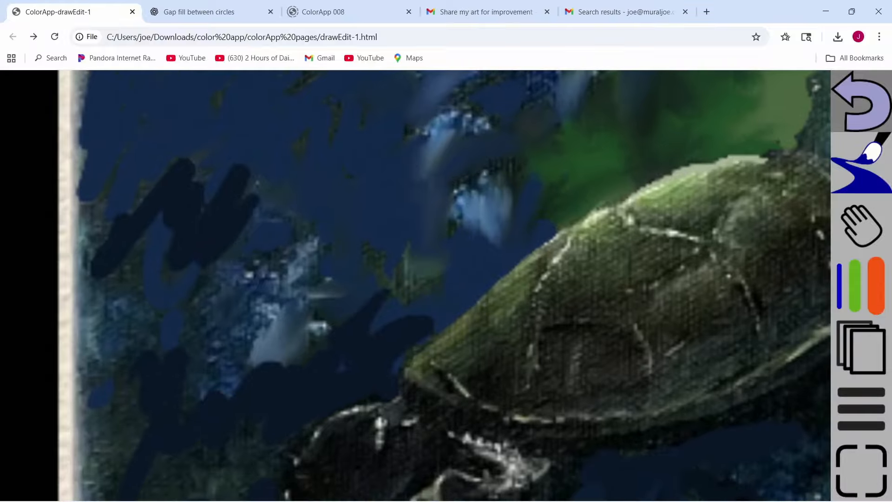
pyautogui.moveTo(333, 321)
pyautogui.mouseDown()
pyautogui.moveTo(325, 279)
pyautogui.moveTo(285, 226)
pyautogui.moveTo(270, 172)
pyautogui.moveTo(160, 104)
pyautogui.moveTo(295, 179)
pyautogui.moveTo(385, 161)
pyautogui.mouseUp()
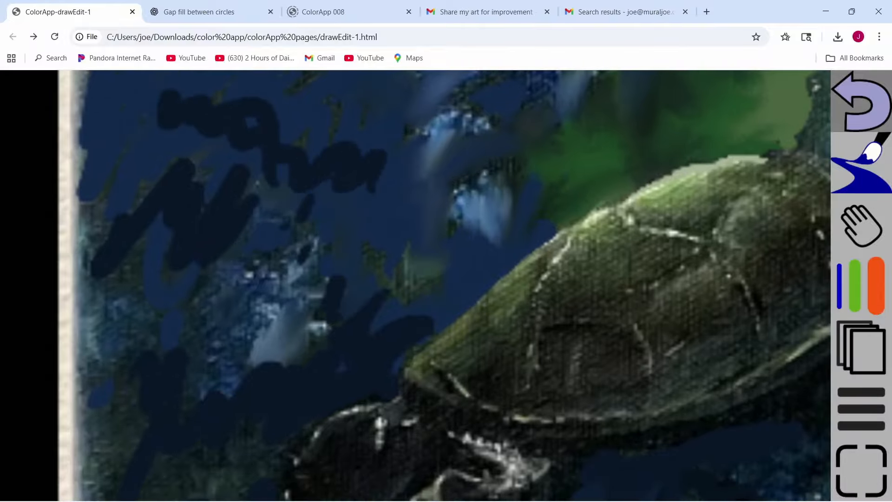
# - Switch to the blending brush and blend the very dark blue strokes into the blue reef behind the turtle's shell
pyautogui.click(861, 163)
pyautogui.click(802, 159)
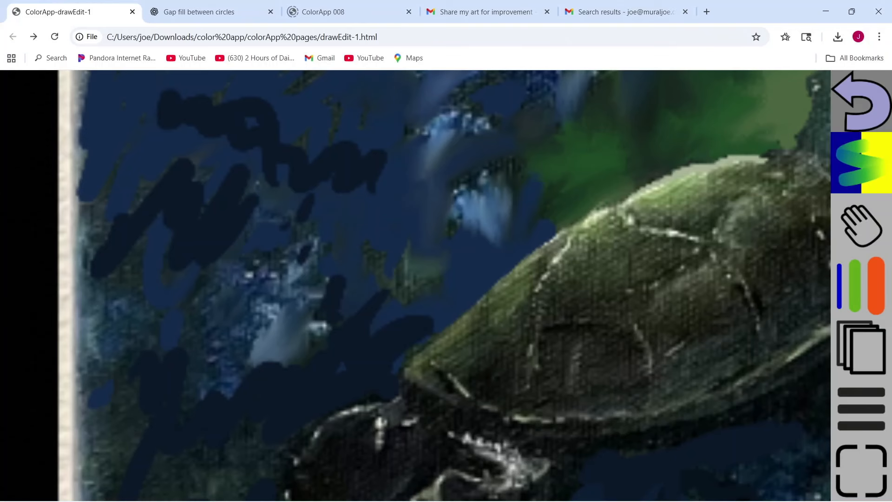
pyautogui.moveTo(391, 321)
pyautogui.mouseDown()
pyautogui.moveTo(425, 318)
pyautogui.moveTo(398, 356)
pyautogui.mouseUp()
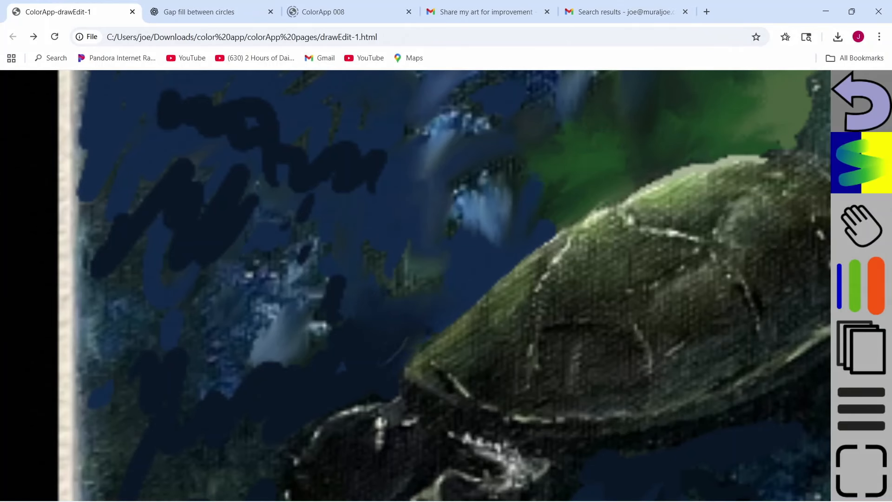
pyautogui.moveTo(355, 311); pyautogui.dragTo(334, 281)
pyautogui.moveTo(377, 156)
pyautogui.mouseDown()
pyautogui.moveTo(355, 177)
pyautogui.moveTo(380, 215)
pyautogui.moveTo(260, 186)
pyautogui.moveTo(274, 124)
pyautogui.moveTo(210, 110)
pyautogui.moveTo(144, 110)
pyautogui.moveTo(220, 191)
pyautogui.moveTo(225, 158)
pyautogui.moveTo(177, 188)
pyautogui.moveTo(135, 182)
pyautogui.moveTo(103, 225)
pyautogui.moveTo(90, 224)
pyautogui.moveTo(216, 241)
pyautogui.moveTo(221, 259)
pyautogui.mouseUp()
pyautogui.scroll(-5, 398, 325)
pyautogui.scroll(-1, 599, 414)
pyautogui.scroll(-3, 460, 286)
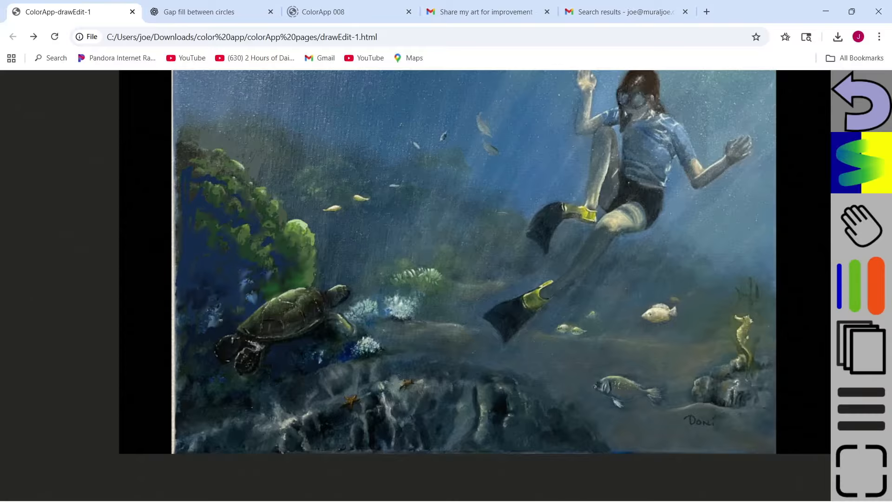
# - Sample the very dark blue from the shadow beneath the turtle and paint a shadow under the small light coral cluster below its front flipper
pyautogui.scroll(4, 339, 474)
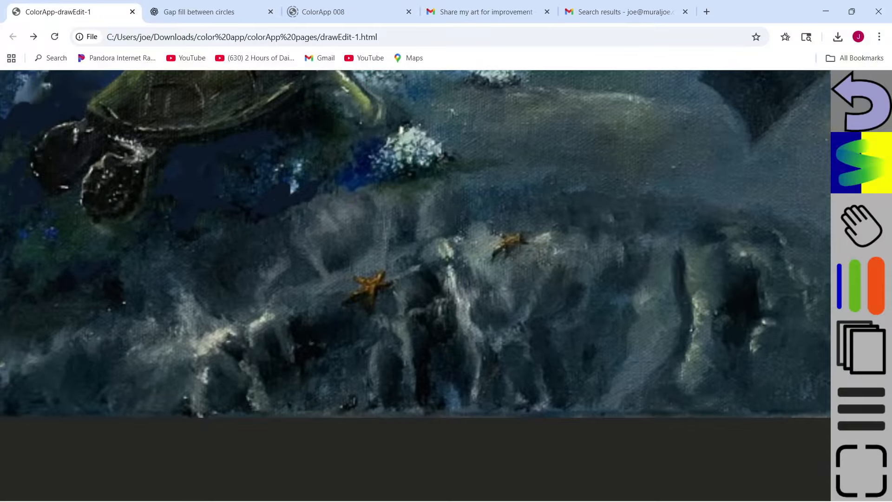
pyautogui.scroll(-4, 452, 351)
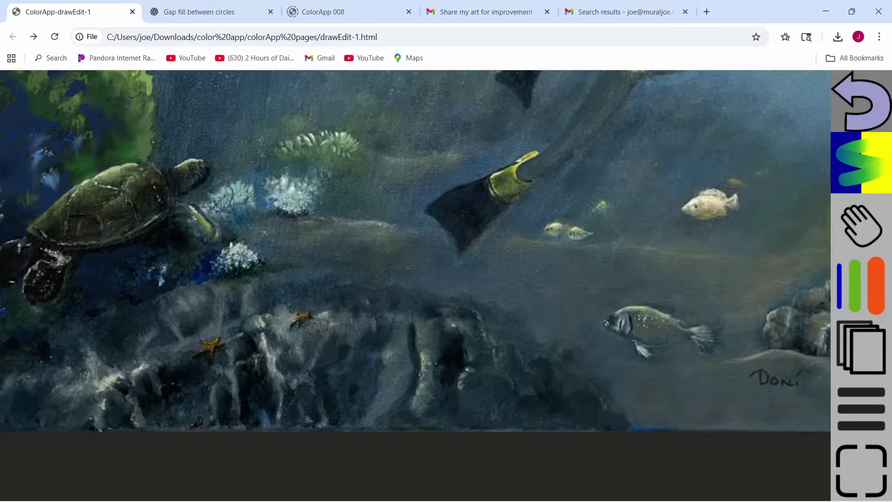
pyautogui.scroll(4, 164, 264)
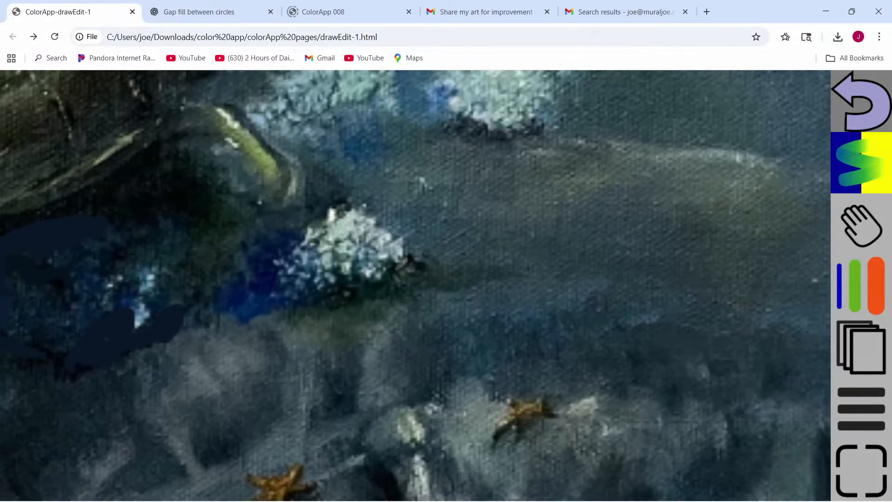
pyautogui.click(861, 163)
pyautogui.click(613, 159)
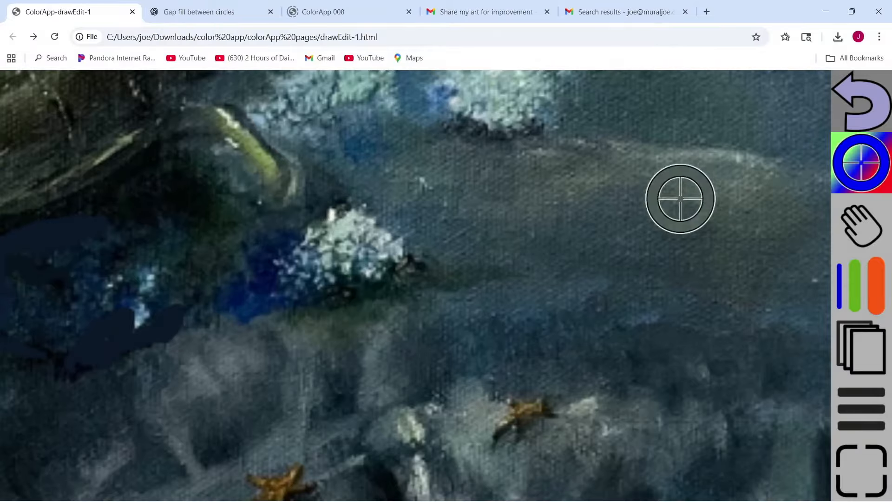
pyautogui.click(101, 344)
pyautogui.click(69, 278)
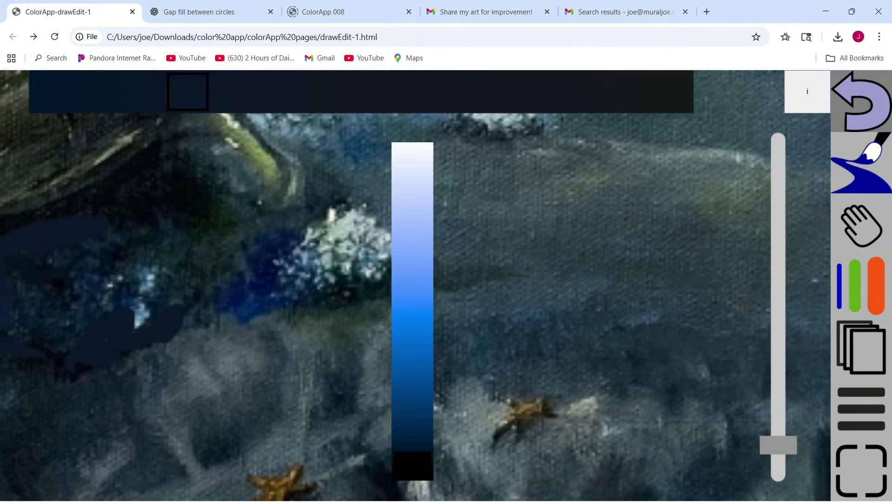
pyautogui.click(134, 325)
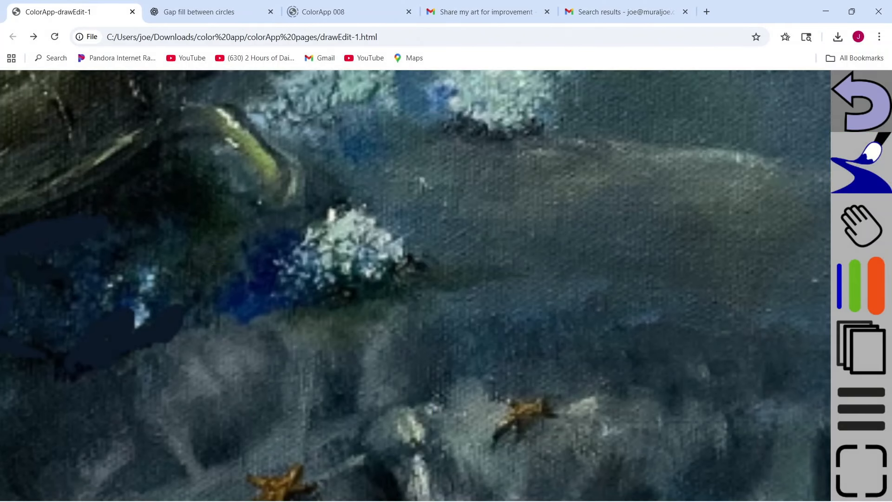
pyautogui.click(861, 163)
pyautogui.click(861, 162)
pyautogui.moveTo(382, 298)
pyautogui.mouseDown()
pyautogui.moveTo(305, 301)
pyautogui.moveTo(402, 302)
pyautogui.moveTo(430, 276)
pyautogui.moveTo(400, 276)
pyautogui.mouseUp()
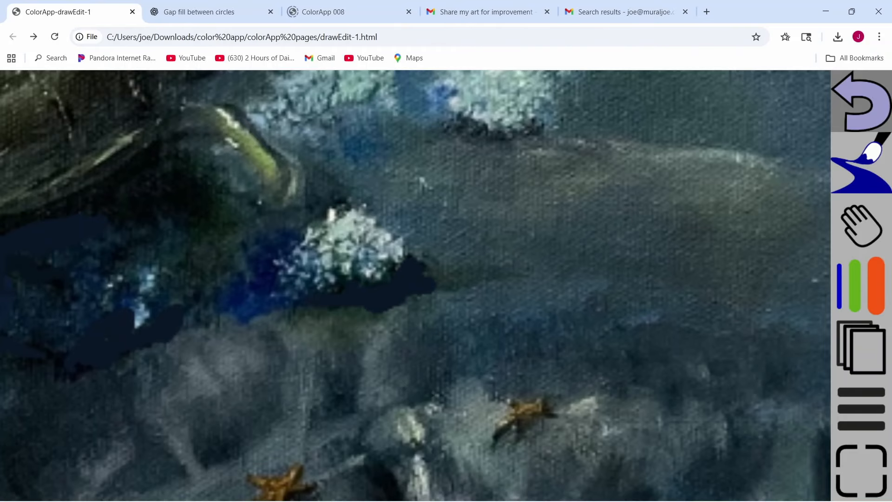
# - Reduce the slider setting for the dark blue paint and paint a shadow along the base of the pale coral cluster ahead of the turtle
pyautogui.scroll(-4, 518, 306)
pyautogui.scroll(6, 556, 282)
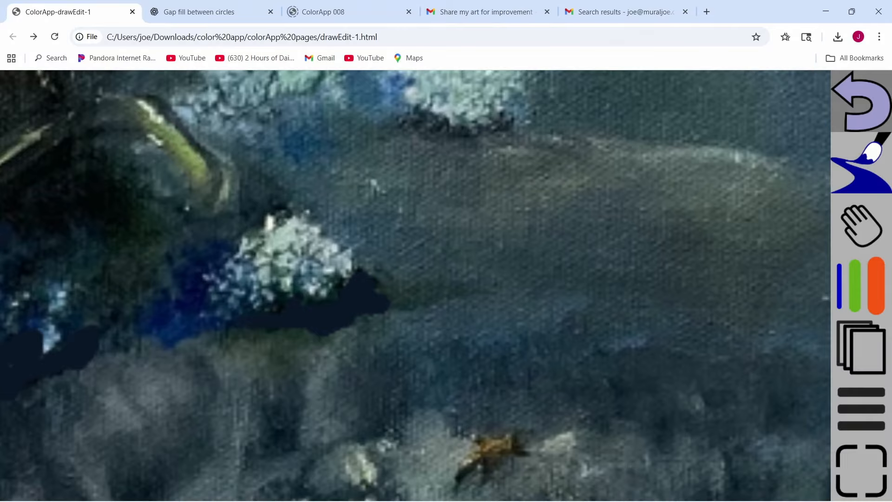
pyautogui.press('space')
pyautogui.moveTo(778, 444); pyautogui.dragTo(778, 458)
pyautogui.press('space')
pyautogui.scroll(5, 446, 233)
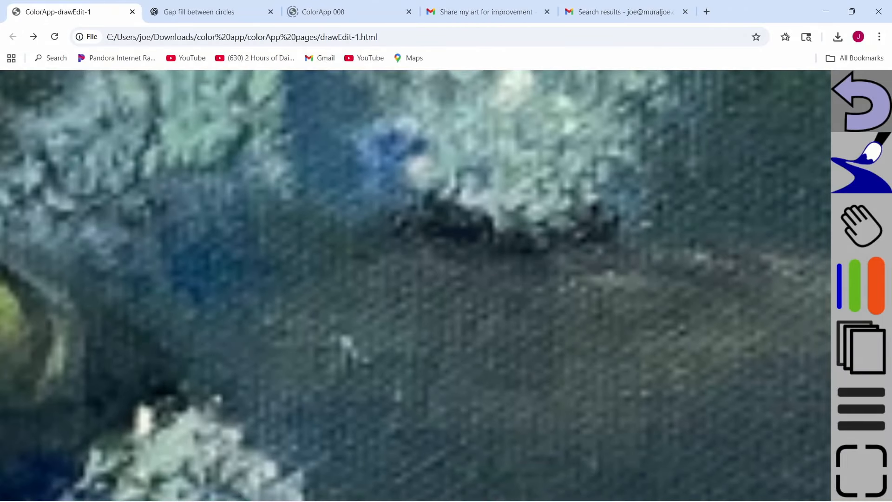
pyautogui.moveTo(461, 224)
pyautogui.mouseDown()
pyautogui.moveTo(446, 222)
pyautogui.moveTo(538, 246)
pyautogui.mouseUp()
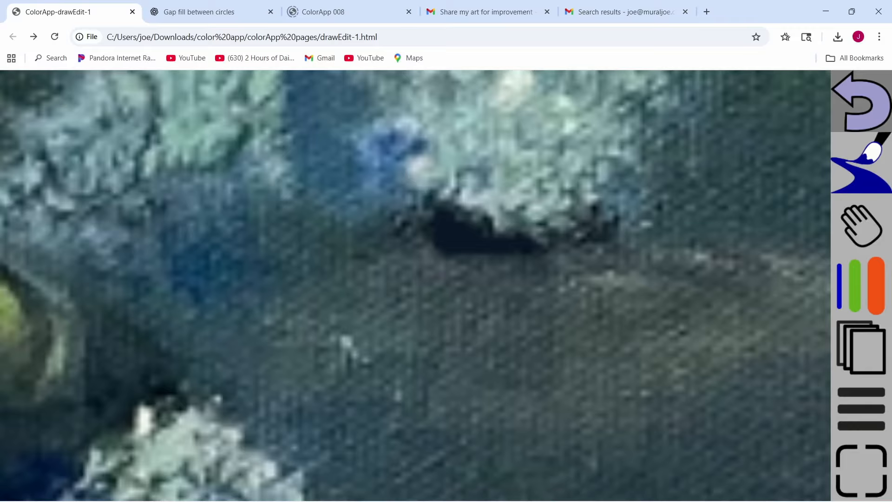
# - Lighten the dark blue paint slightly and extend the shadow toward the turtle along the base of the pale coral cluster
pyautogui.press('space')
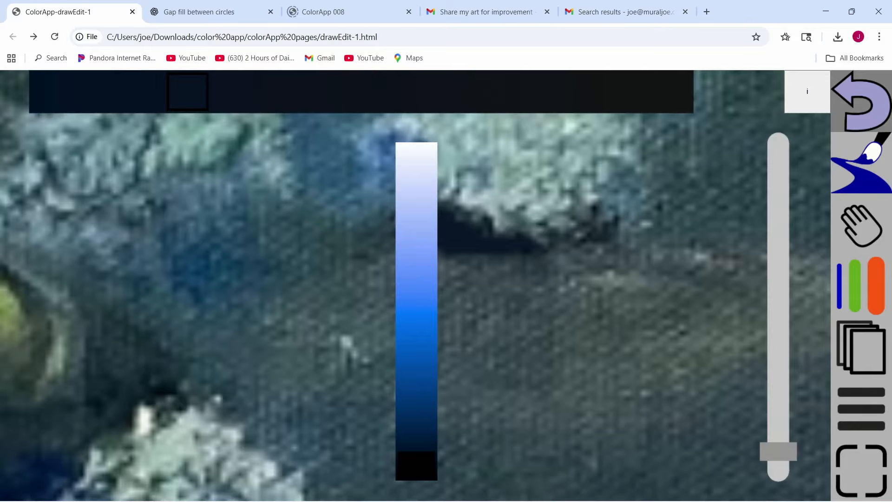
pyautogui.moveTo(411, 461)
pyautogui.mouseDown()
pyautogui.moveTo(408, 445)
pyautogui.moveTo(397, 465)
pyautogui.moveTo(402, 422)
pyautogui.moveTo(401, 451)
pyautogui.moveTo(404, 436)
pyautogui.mouseUp()
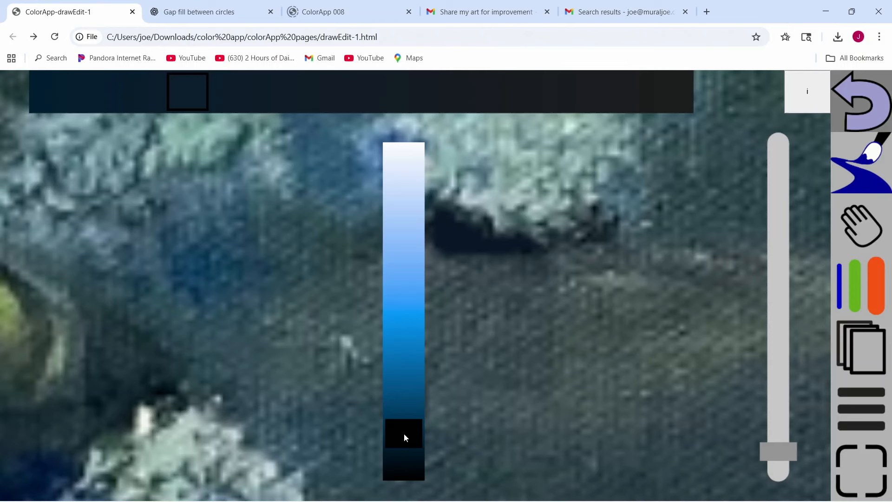
pyautogui.click(475, 306)
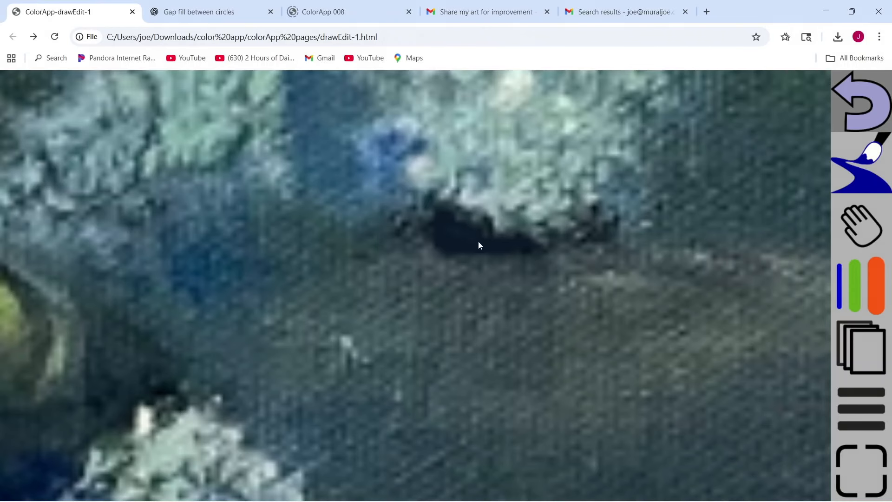
pyautogui.moveTo(434, 247)
pyautogui.mouseDown()
pyautogui.moveTo(484, 232)
pyautogui.moveTo(397, 223)
pyautogui.mouseUp()
# - Switch to the blending brush and soften the dark shadow at the base of the pale coral cluster ahead of the turtle
pyautogui.click(861, 163)
pyautogui.click(799, 163)
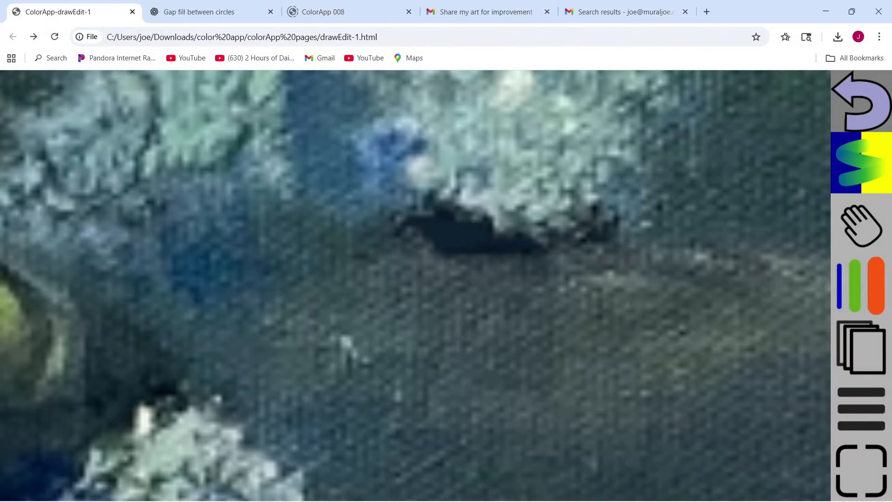
pyautogui.moveTo(479, 213)
pyautogui.mouseDown()
pyautogui.moveTo(486, 197)
pyautogui.moveTo(495, 202)
pyautogui.moveTo(462, 211)
pyautogui.moveTo(637, 225)
pyautogui.mouseUp()
pyautogui.moveTo(441, 241); pyautogui.dragTo(399, 249)
pyautogui.scroll(-2, 587, 339)
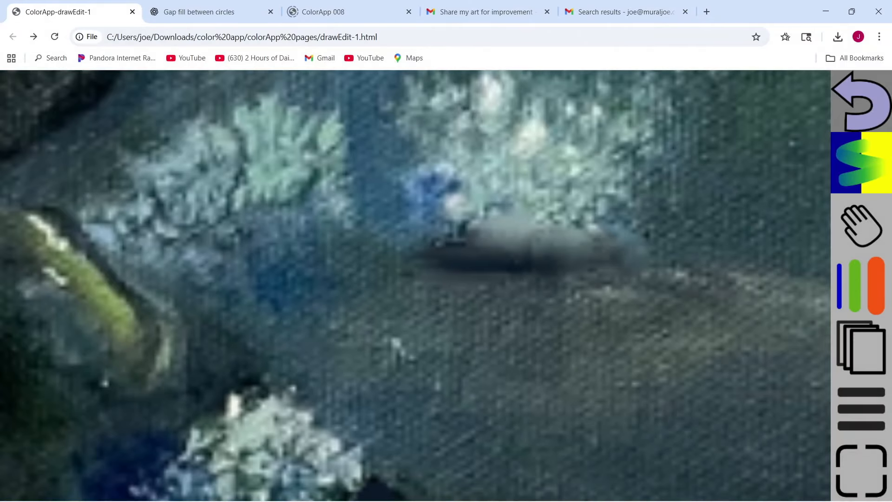
# - Blend the edges of the dark shadow under the small coral cluster below the turtle's front flipper into the rock
pyautogui.scroll(-5, 549, 211)
pyautogui.moveTo(534, 279); pyautogui.dragTo(568, 215)
pyautogui.scroll(5, 415, 383)
pyautogui.moveTo(565, 279)
pyautogui.mouseDown()
pyautogui.moveTo(460, 309)
pyautogui.moveTo(356, 311)
pyautogui.moveTo(231, 341)
pyautogui.mouseUp()
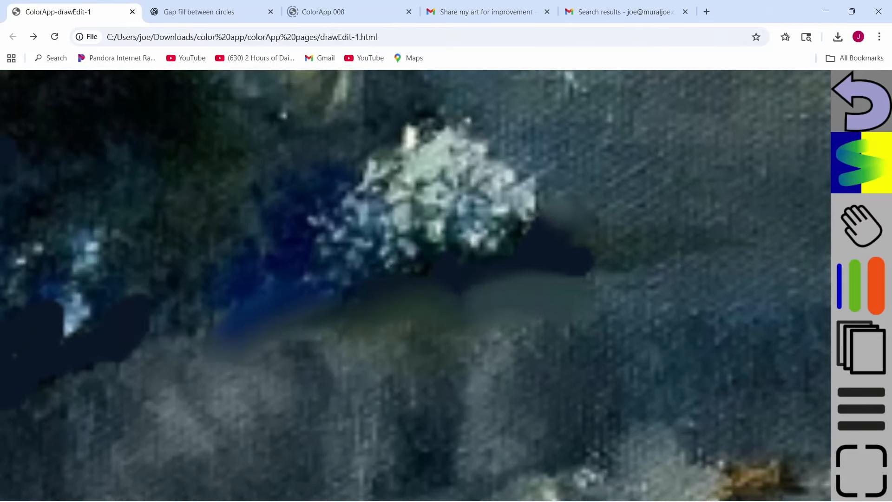
pyautogui.scroll(-1, 581, 302)
pyautogui.scroll(-5, 395, 214)
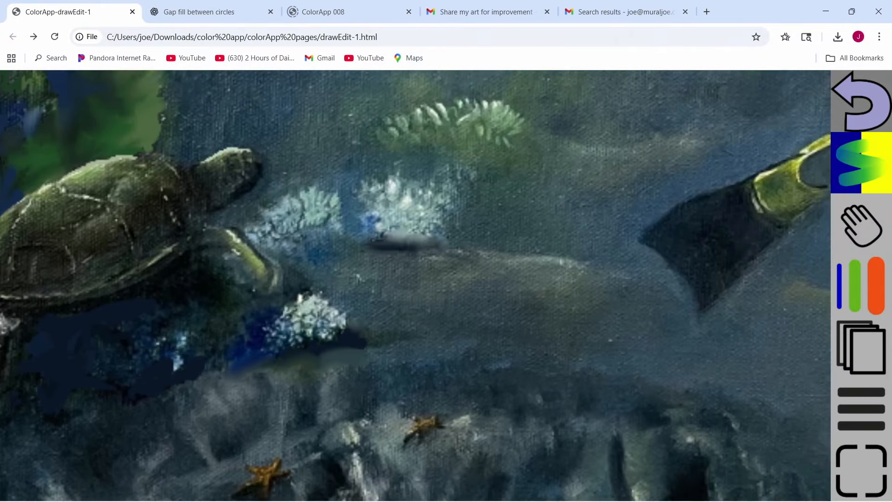
pyautogui.scroll(-4, 270, 344)
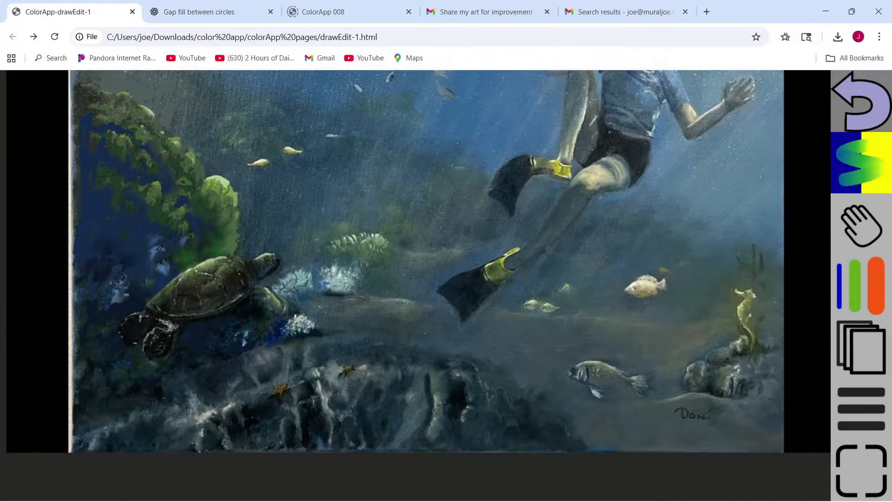
# - Sample a dark blue-grey beside the small lower coral cluster and repaint the shadows beneath both pale coral clusters
pyautogui.scroll(10, 318, 314)
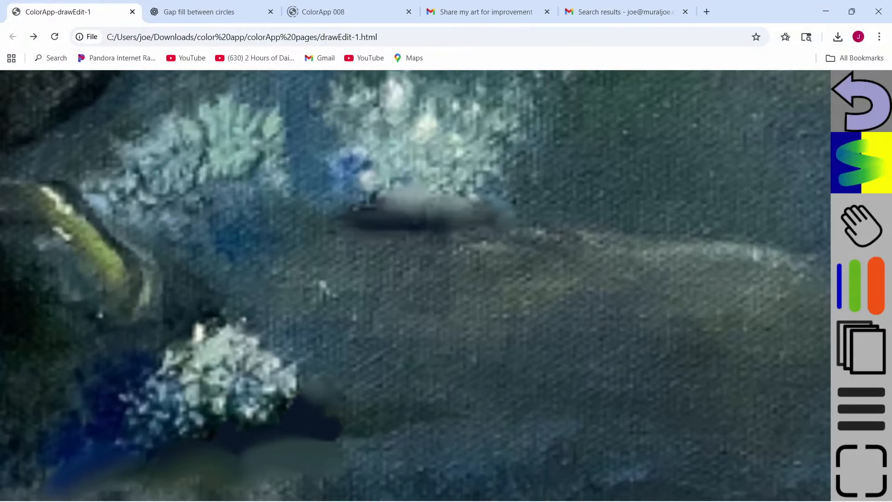
pyautogui.click(862, 286)
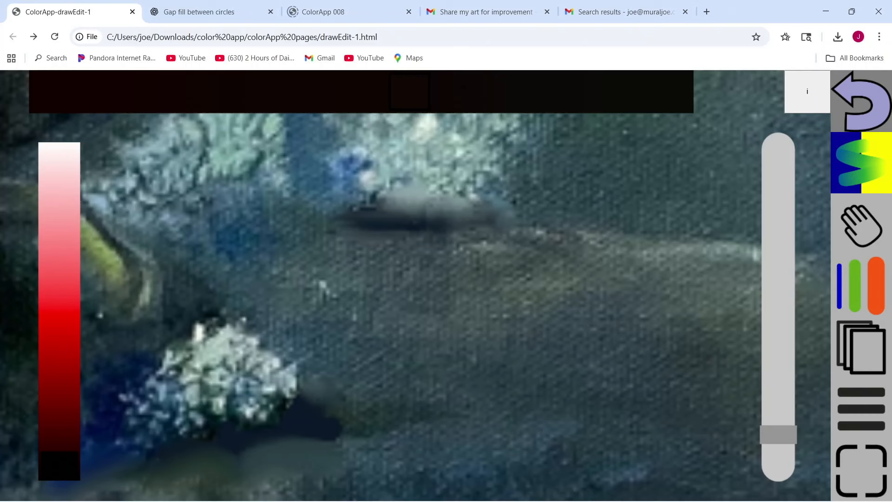
pyautogui.click(861, 162)
pyautogui.click(613, 160)
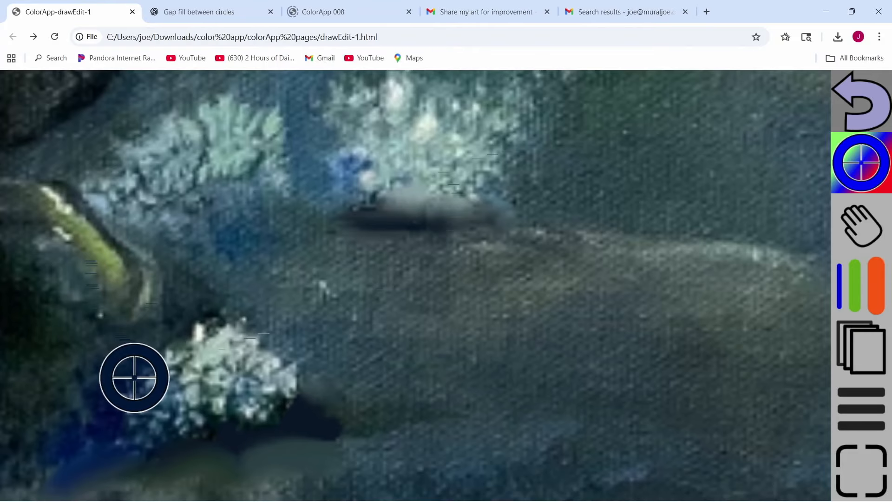
pyautogui.click(145, 357)
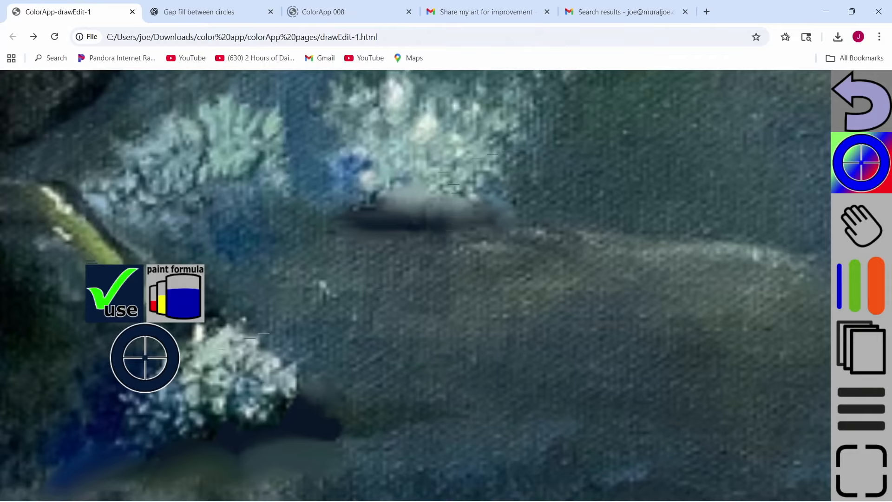
pyautogui.moveTo(158, 383); pyautogui.dragTo(134, 375)
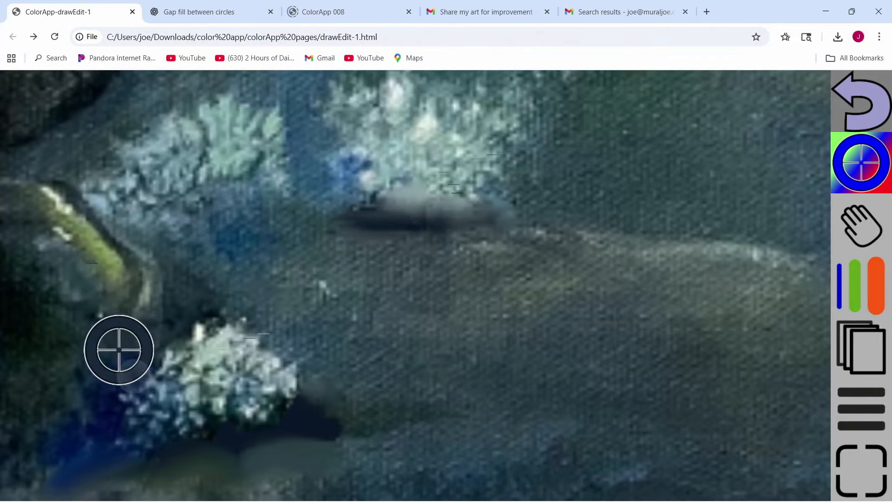
pyautogui.click(83, 289)
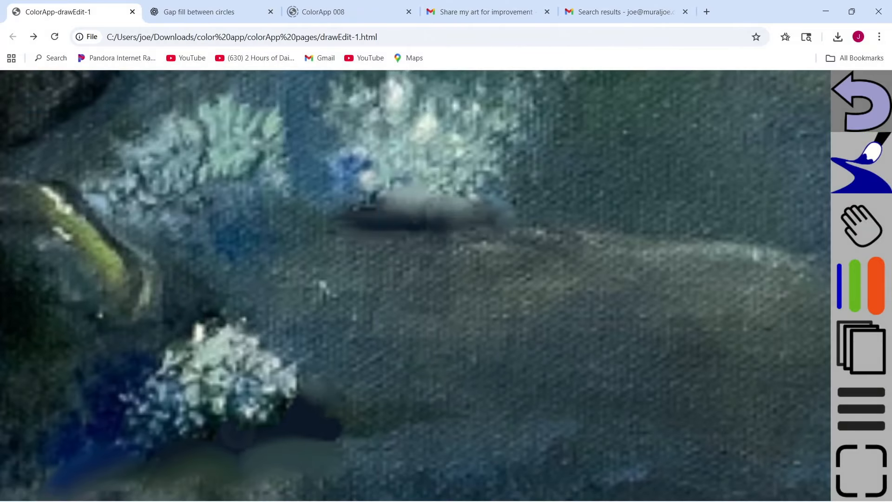
pyautogui.moveTo(227, 430)
pyautogui.mouseDown()
pyautogui.moveTo(284, 423)
pyautogui.moveTo(218, 416)
pyautogui.moveTo(283, 405)
pyautogui.moveTo(320, 417)
pyautogui.moveTo(140, 444)
pyautogui.mouseUp()
pyautogui.moveTo(342, 212)
pyautogui.mouseDown()
pyautogui.moveTo(471, 220)
pyautogui.moveTo(404, 200)
pyautogui.moveTo(458, 179)
pyautogui.moveTo(492, 221)
pyautogui.moveTo(506, 209)
pyautogui.mouseUp()
# - Switch to the blending brush and blend the shadow under the upper coral cluster into the coral and the sand on both sides
pyautogui.click(862, 163)
pyautogui.click(800, 163)
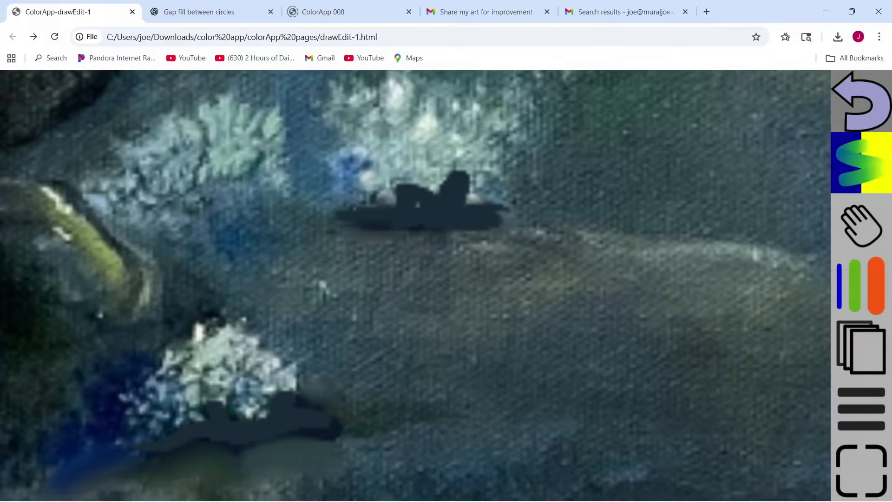
pyautogui.moveTo(460, 176); pyautogui.dragTo(473, 186)
pyautogui.moveTo(414, 185)
pyautogui.mouseDown()
pyautogui.moveTo(362, 207)
pyautogui.moveTo(440, 197)
pyautogui.mouseUp()
pyautogui.moveTo(459, 236); pyautogui.dragTo(307, 227)
pyautogui.moveTo(335, 187); pyautogui.dragTo(382, 214)
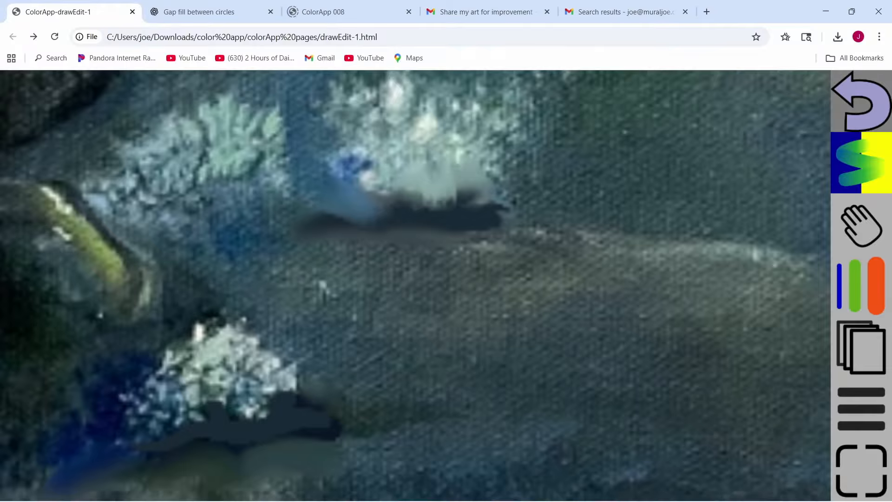
pyautogui.moveTo(300, 212); pyautogui.dragTo(394, 216)
pyautogui.moveTo(524, 215); pyautogui.dragTo(468, 217)
# - Blend both ends of the shadow beneath the small lower coral cluster outward into the seabed
pyautogui.moveTo(315, 421); pyautogui.dragTo(370, 414)
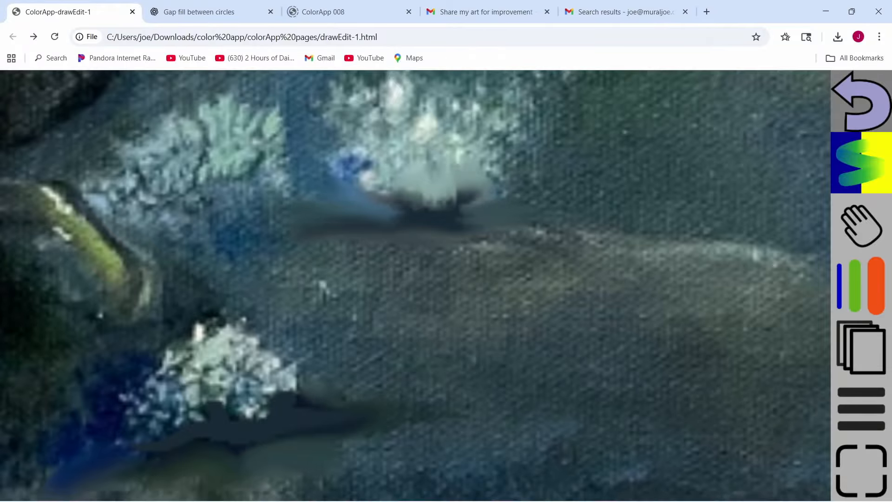
pyautogui.moveTo(180, 423); pyautogui.dragTo(114, 441)
pyautogui.scroll(-5, 323, 347)
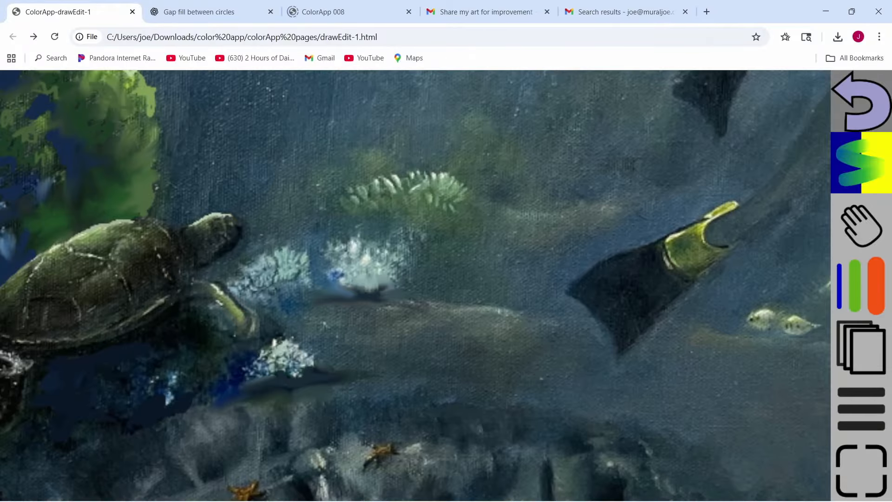
pyautogui.scroll(-5, 323, 347)
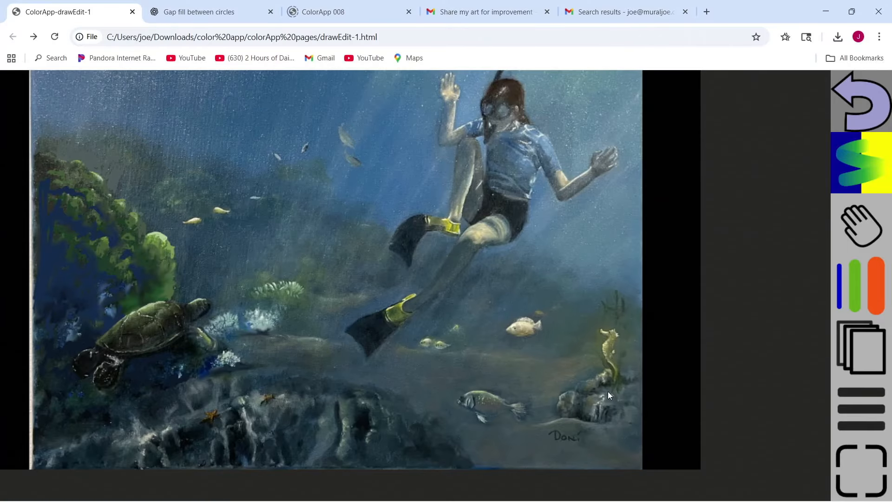
# - Sample a dark navy from the reef beside the turtle and paint loose dark strokes over the blue shadow area and pale coral above it
pyautogui.scroll(5, 415, 286)
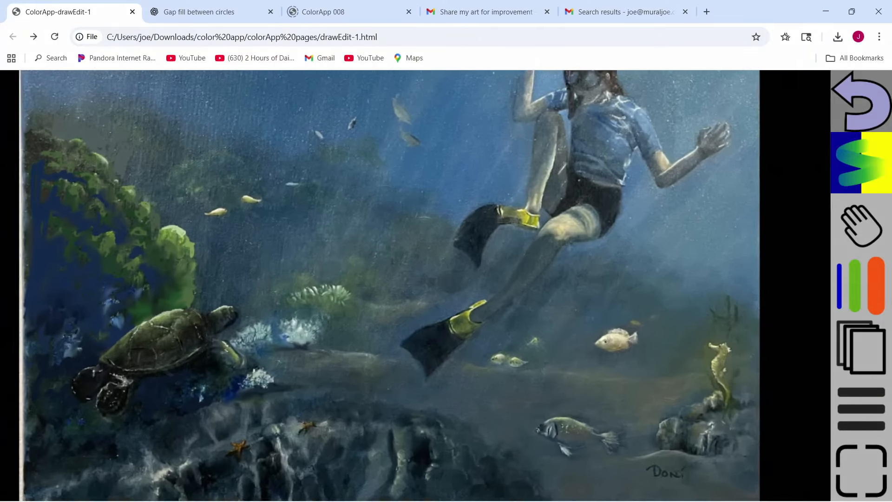
pyautogui.scroll(-6, 415, 285)
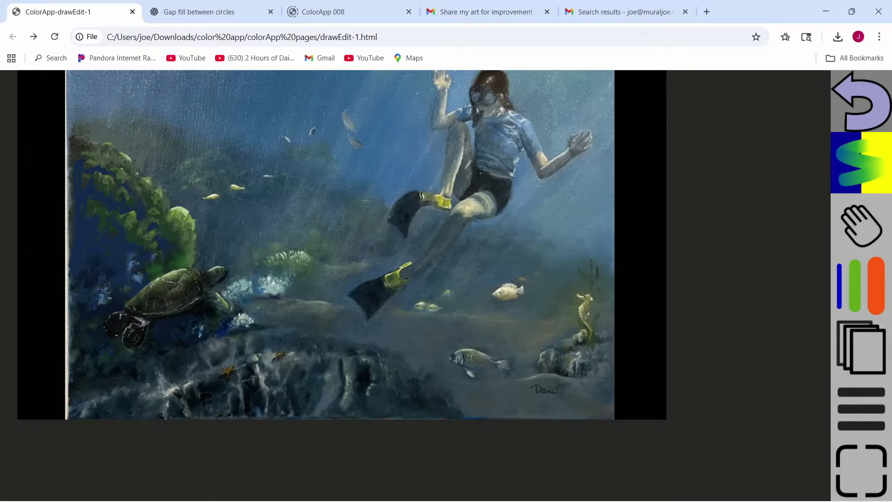
pyautogui.scroll(8, 415, 285)
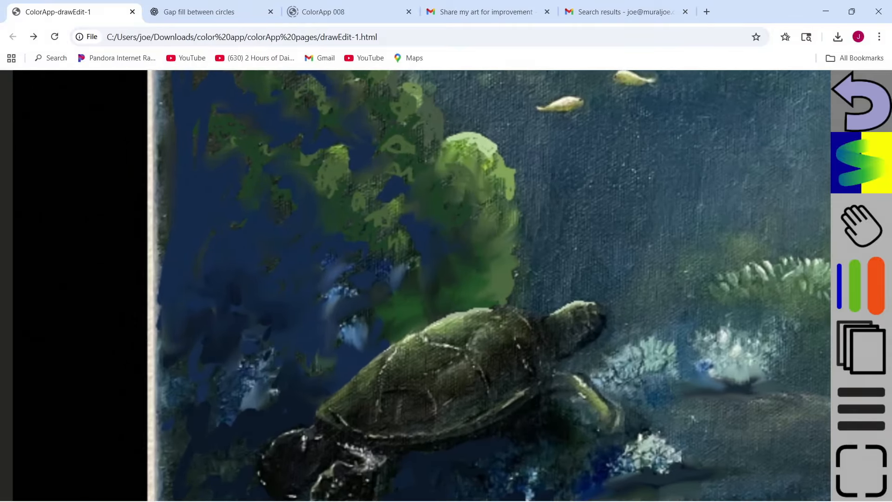
pyautogui.click(860, 162)
pyautogui.click(618, 160)
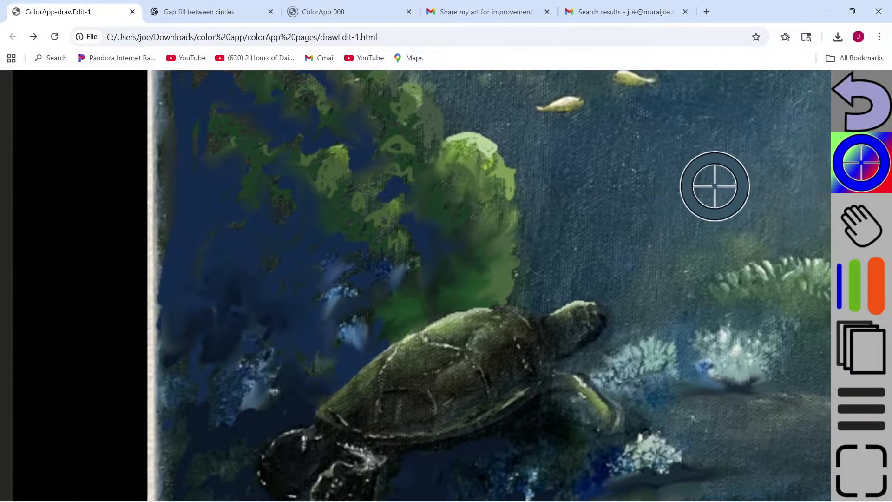
pyautogui.moveTo(252, 323); pyautogui.dragTo(214, 352)
pyautogui.click(183, 289)
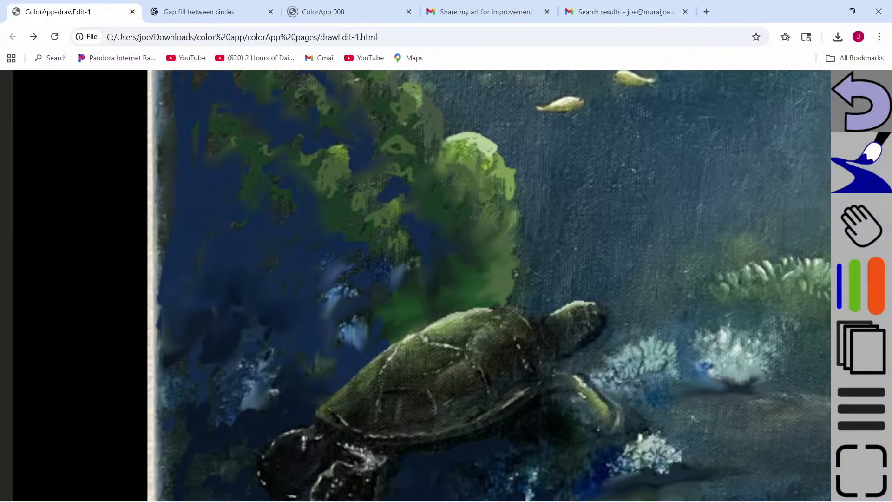
pyautogui.click(267, 278)
pyautogui.moveTo(266, 281)
pyautogui.mouseDown()
pyautogui.moveTo(303, 280)
pyautogui.moveTo(273, 285)
pyautogui.moveTo(263, 256)
pyautogui.moveTo(292, 269)
pyautogui.mouseUp()
pyautogui.moveTo(242, 247); pyautogui.dragTo(210, 268)
pyautogui.moveTo(223, 217)
pyautogui.mouseDown()
pyautogui.moveTo(183, 276)
pyautogui.moveTo(171, 254)
pyautogui.moveTo(258, 247)
pyautogui.mouseUp()
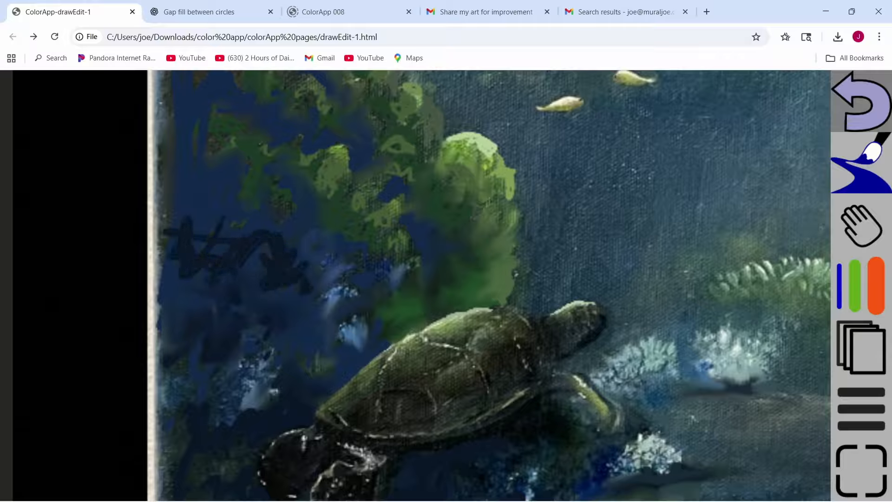
pyautogui.moveTo(322, 235)
pyautogui.mouseDown()
pyautogui.moveTo(308, 314)
pyautogui.moveTo(360, 298)
pyautogui.mouseUp()
pyautogui.moveTo(331, 387)
pyautogui.mouseDown()
pyautogui.moveTo(376, 354)
pyautogui.moveTo(331, 366)
pyautogui.moveTo(337, 360)
pyautogui.moveTo(295, 315)
pyautogui.moveTo(271, 349)
pyautogui.mouseUp()
# - Switch to the blending brush, enlarge it, and blend the dark strokes into the reef shadow above the turtle
pyautogui.click(861, 162)
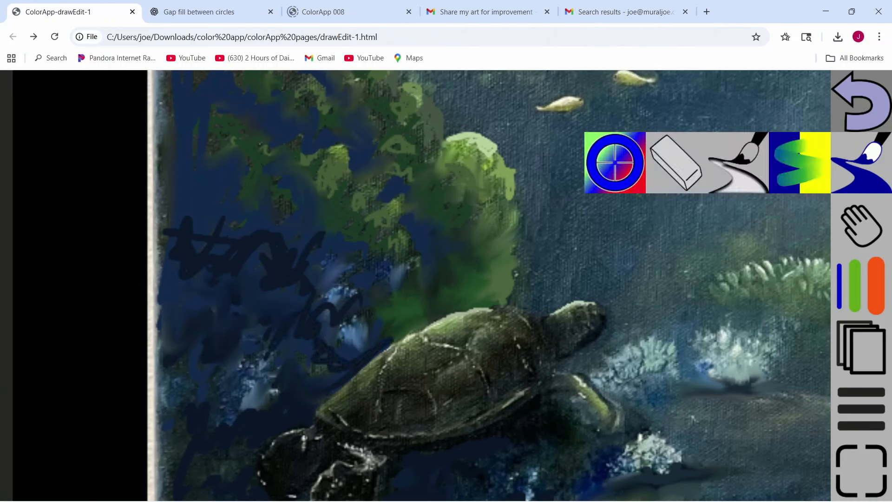
pyautogui.click(800, 162)
pyautogui.click(861, 286)
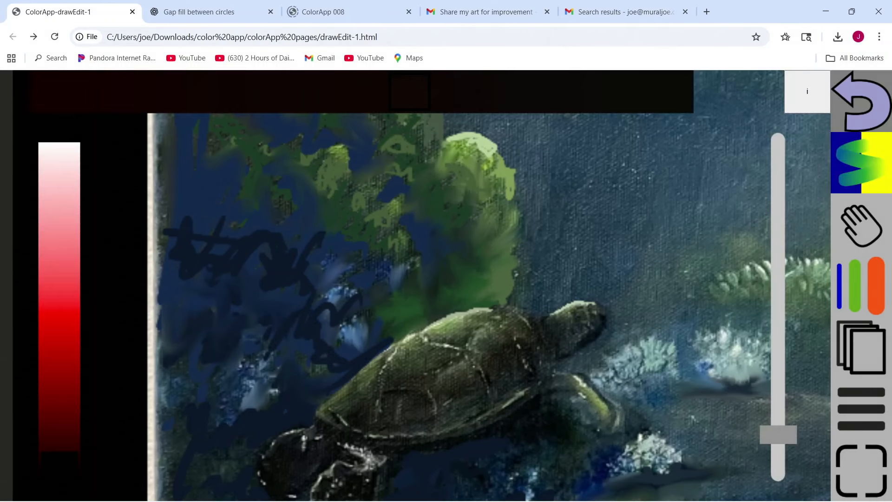
pyautogui.moveTo(777, 434); pyautogui.dragTo(777, 405)
pyautogui.click(862, 286)
pyautogui.moveTo(310, 257); pyautogui.dragTo(249, 223)
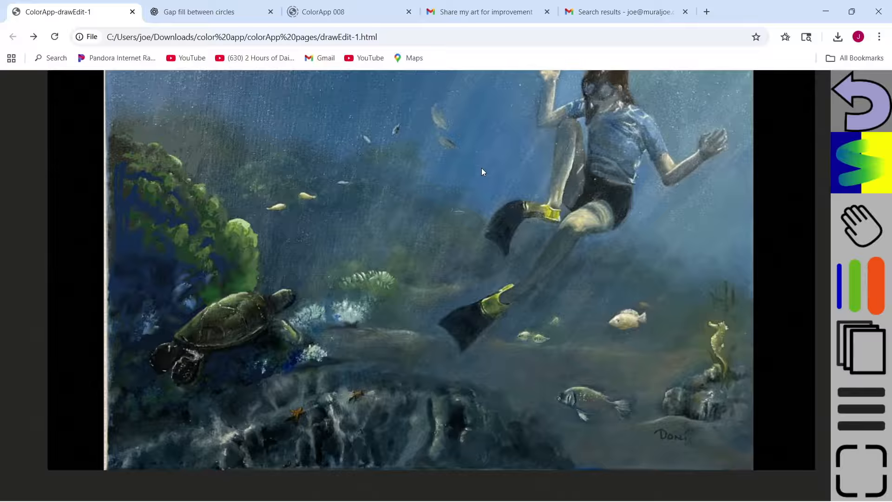
# - Sample the grey water colour above the spotted fish and paint over the dark shadow along its back
pyautogui.scroll(10, 604, 397)
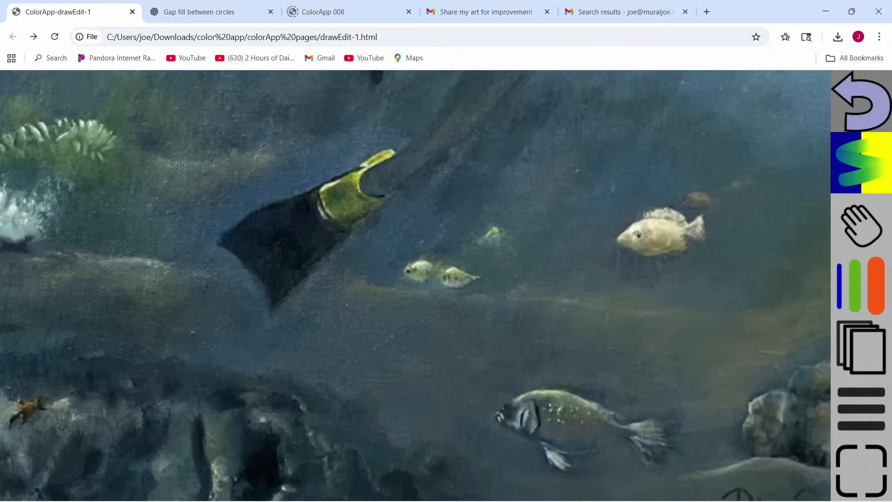
pyautogui.scroll(5, 588, 444)
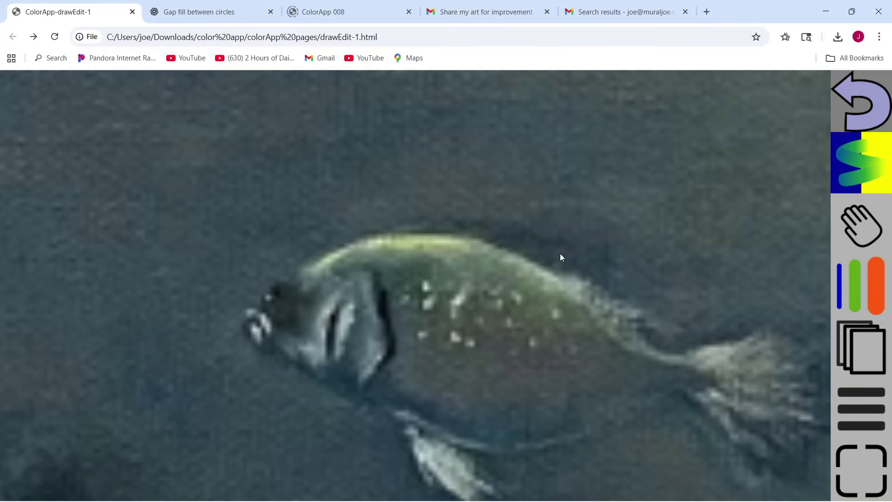
pyautogui.click(856, 166)
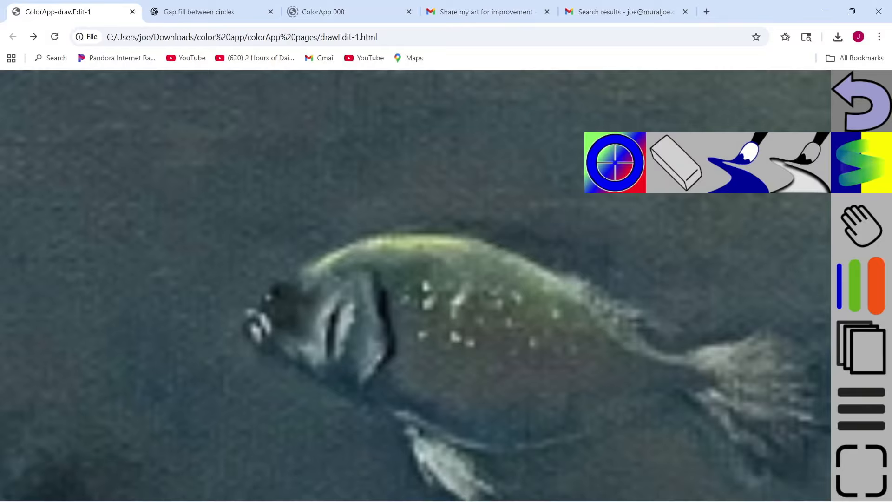
pyautogui.click(625, 169)
pyautogui.moveTo(714, 187); pyautogui.dragTo(515, 188)
pyautogui.click(484, 124)
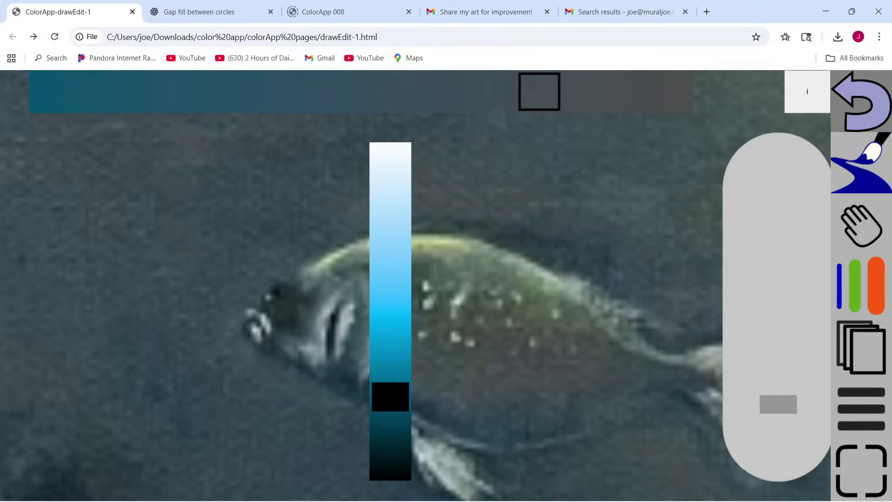
pyautogui.moveTo(557, 246); pyautogui.dragTo(448, 211)
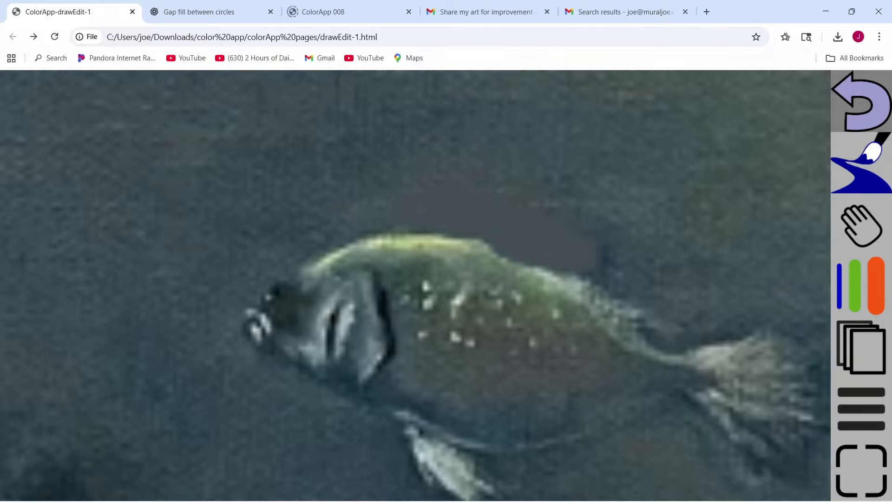
# - Reduce the brush size and paint the grey water colour into the gap above the spotted fish's tail base
pyautogui.click(861, 286)
pyautogui.moveTo(777, 404); pyautogui.dragTo(777, 451)
pyautogui.moveTo(653, 331)
pyautogui.mouseDown()
pyautogui.moveTo(746, 326)
pyautogui.moveTo(757, 334)
pyautogui.moveTo(748, 338)
pyautogui.mouseUp()
pyautogui.scroll(-6, 660, 325)
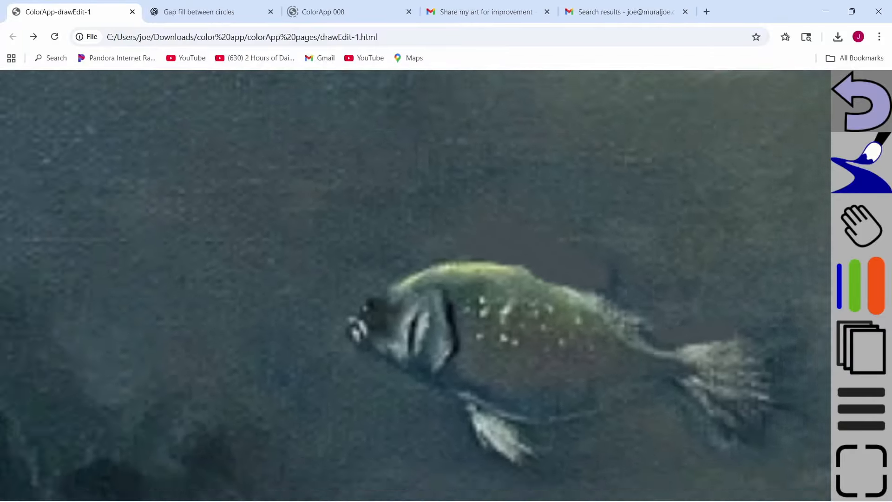
# - Sample the pale yellow-green on the fish's back and paint a thin highlight along its upper edge with a smaller brush, undoing the first stroke
pyautogui.scroll(9, 516, 258)
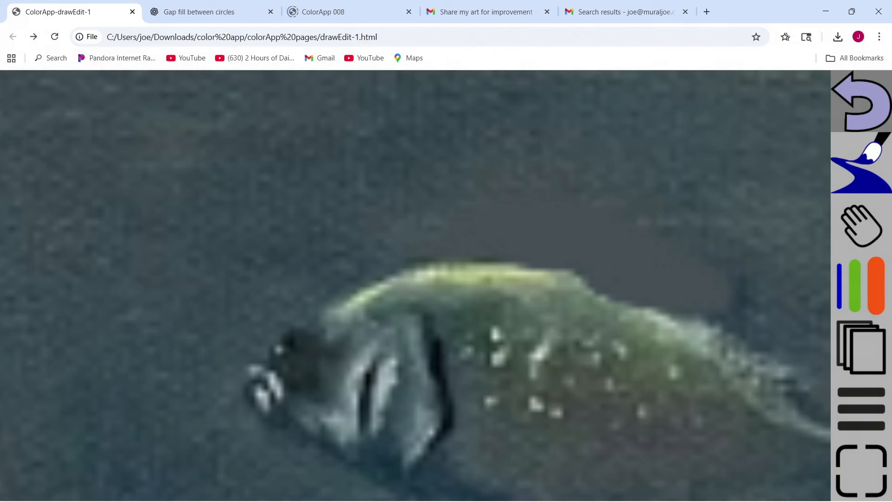
pyautogui.click(861, 162)
pyautogui.click(715, 181)
pyautogui.click(520, 280)
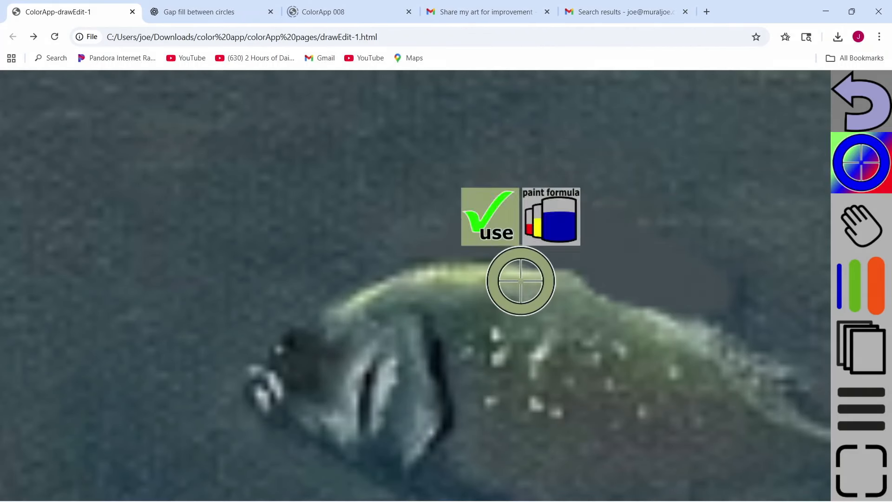
pyautogui.click(489, 219)
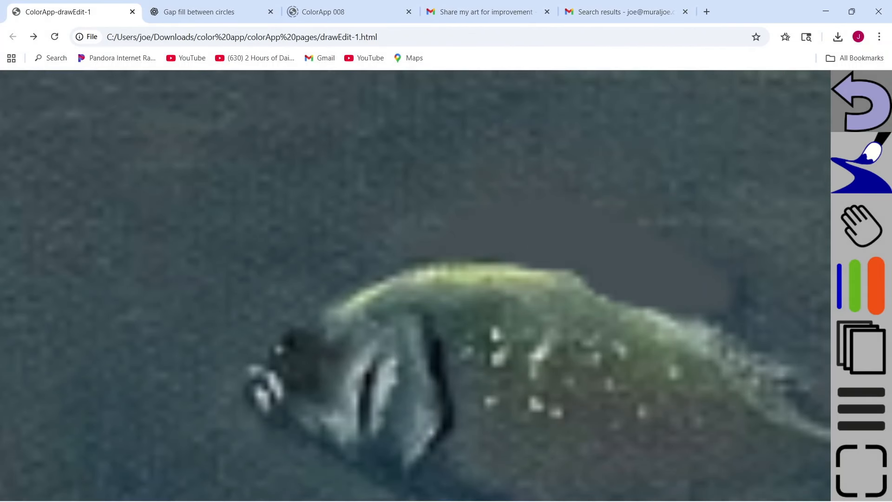
pyautogui.click(861, 285)
pyautogui.moveTo(778, 444)
pyautogui.mouseDown()
pyautogui.moveTo(778, 434)
pyautogui.moveTo(778, 473)
pyautogui.mouseUp()
pyautogui.click(861, 285)
pyautogui.moveTo(466, 278)
pyautogui.mouseDown()
pyautogui.moveTo(560, 282)
pyautogui.moveTo(692, 337)
pyautogui.moveTo(627, 301)
pyautogui.moveTo(450, 275)
pyautogui.moveTo(716, 327)
pyautogui.moveTo(627, 267)
pyautogui.mouseUp()
pyautogui.click(860, 102)
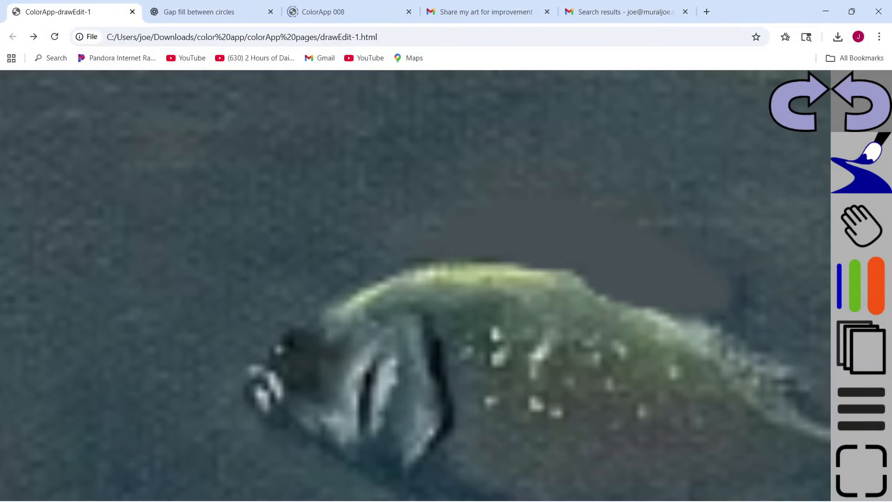
pyautogui.moveTo(729, 348)
pyautogui.mouseDown()
pyautogui.moveTo(581, 284)
pyautogui.moveTo(453, 274)
pyautogui.mouseUp()
# - Sample the dark blue-grey water below the spotted fish and repaint the background around its lower fin and belly
pyautogui.scroll(-5, 353, 246)
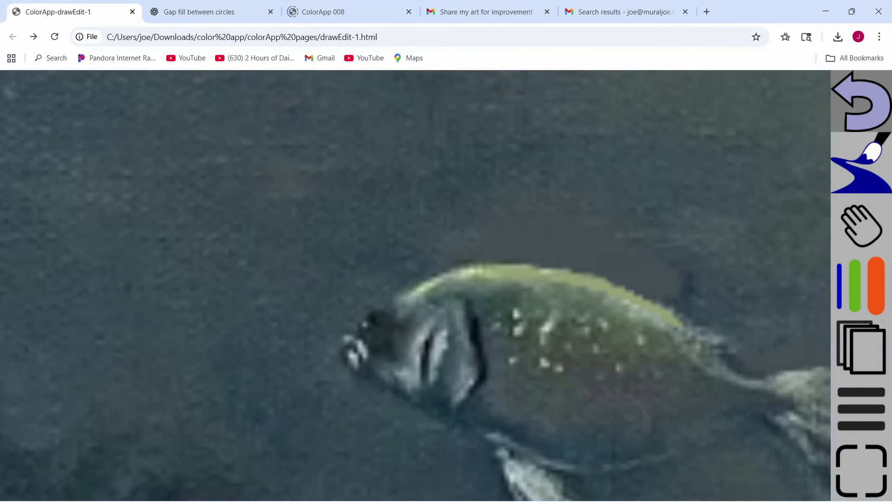
pyautogui.scroll(-5, 600, 312)
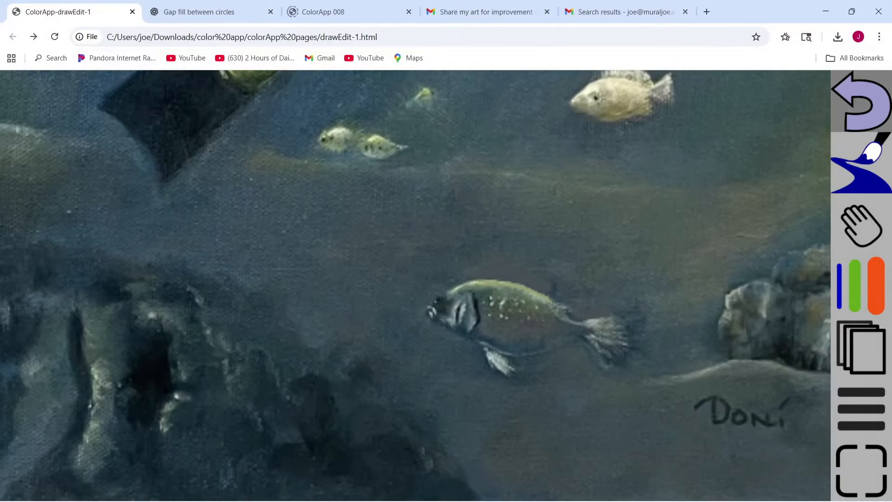
pyautogui.scroll(10, 497, 395)
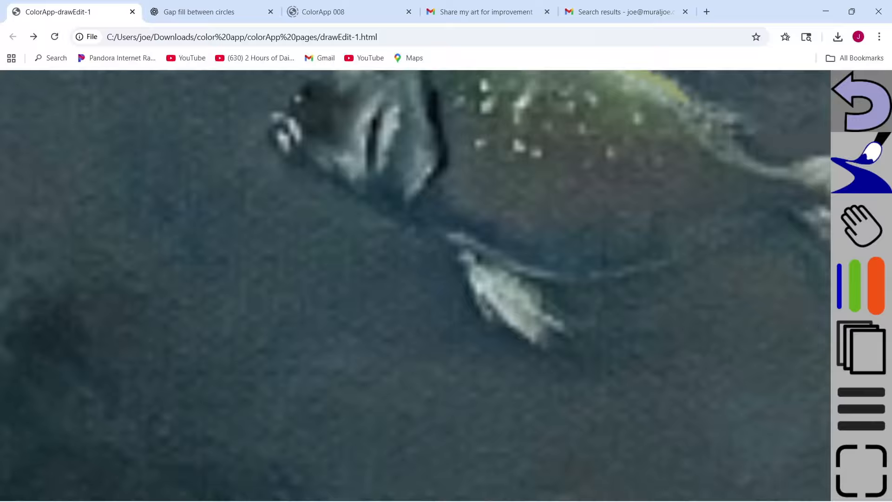
pyautogui.click(861, 163)
pyautogui.click(615, 162)
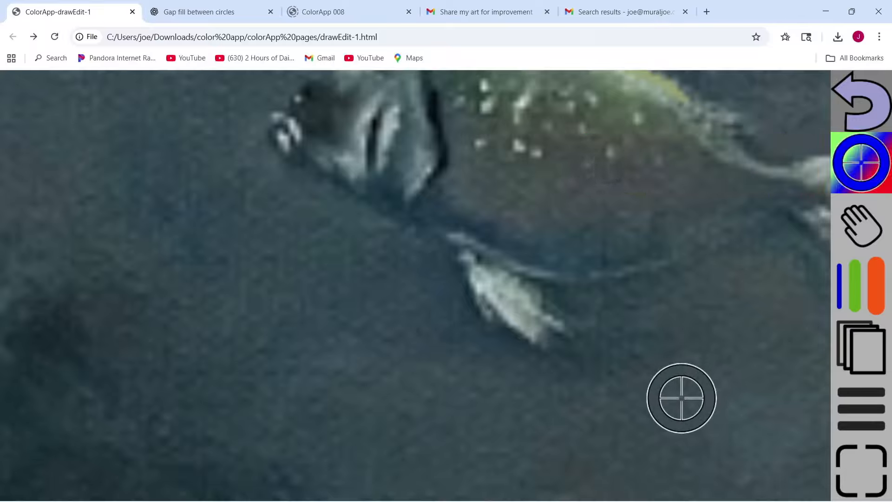
pyautogui.click(563, 407)
pyautogui.click(506, 337)
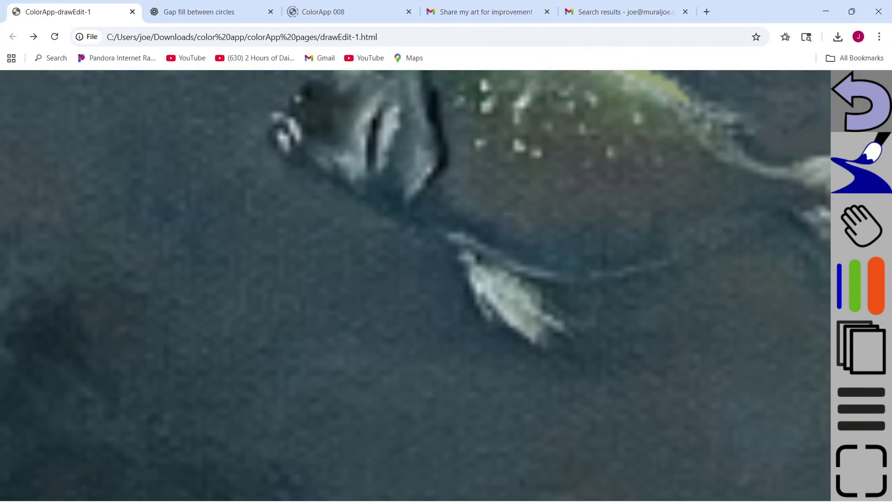
pyautogui.moveTo(583, 305); pyautogui.dragTo(615, 328)
pyautogui.moveTo(563, 291)
pyautogui.mouseDown()
pyautogui.moveTo(658, 276)
pyautogui.moveTo(604, 306)
pyautogui.moveTo(651, 303)
pyautogui.moveTo(591, 348)
pyautogui.moveTo(561, 357)
pyautogui.moveTo(576, 354)
pyautogui.moveTo(564, 341)
pyautogui.moveTo(507, 336)
pyautogui.moveTo(489, 318)
pyautogui.moveTo(475, 334)
pyautogui.moveTo(459, 266)
pyautogui.moveTo(402, 236)
pyautogui.moveTo(434, 274)
pyautogui.mouseUp()
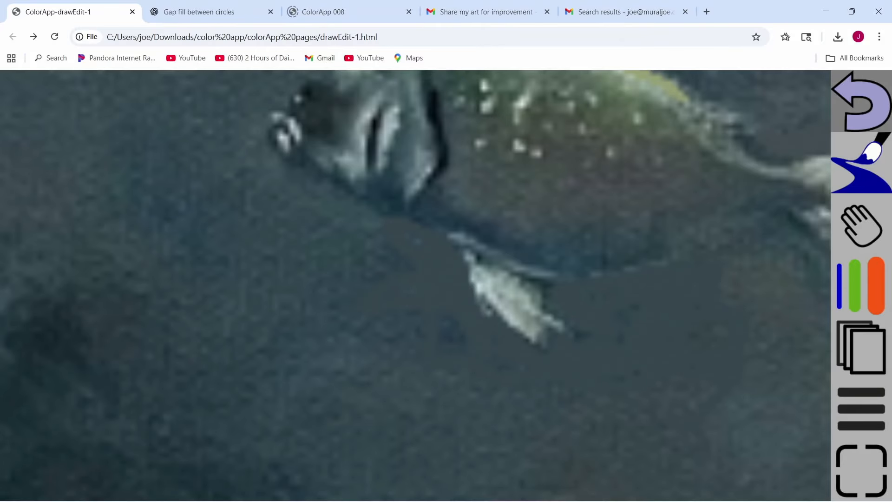
# - Switch to the blending brush, try blending the grey patch above the fish's back, and undo the stroke
pyautogui.scroll(-5, 486, 388)
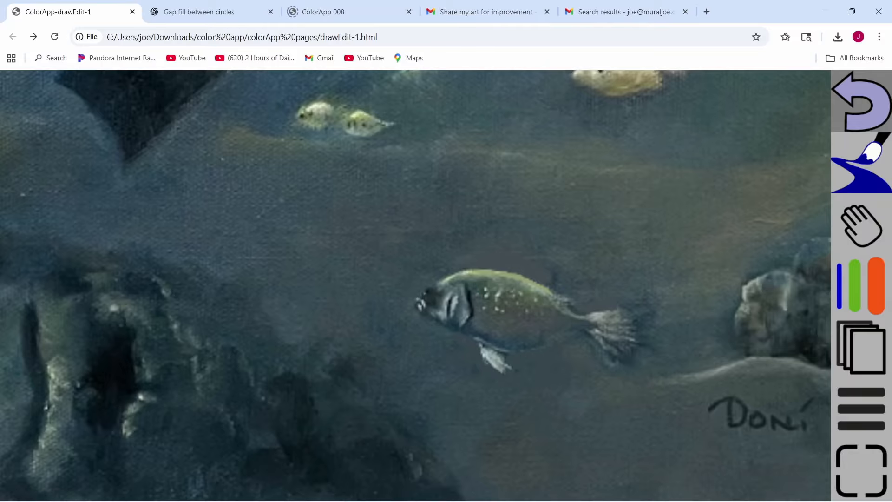
pyautogui.scroll(5, 568, 278)
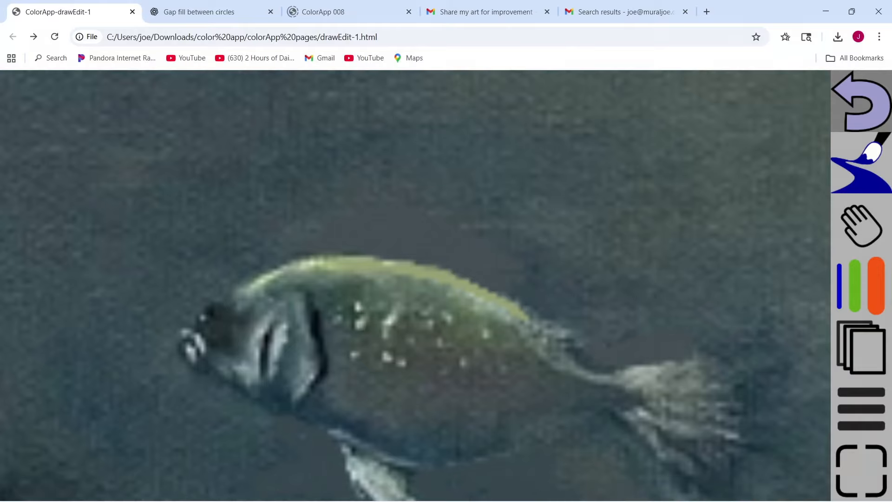
pyautogui.click(861, 163)
pyautogui.click(801, 162)
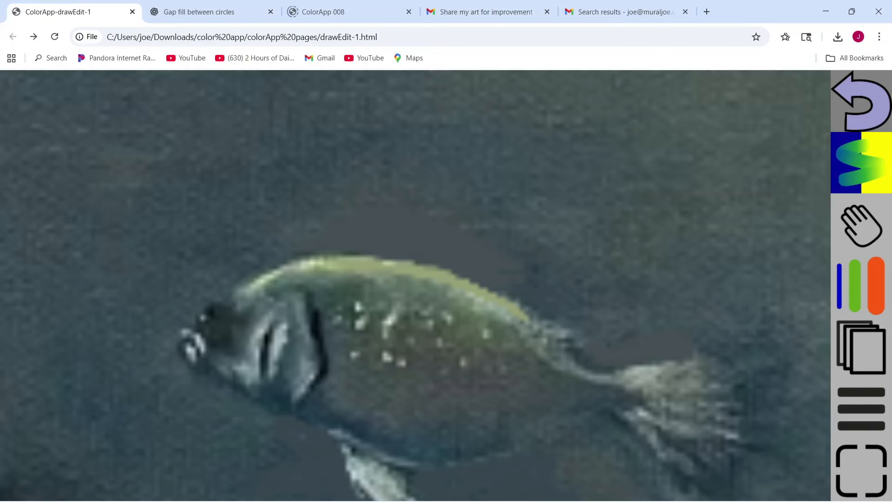
pyautogui.moveTo(465, 256); pyautogui.dragTo(646, 245)
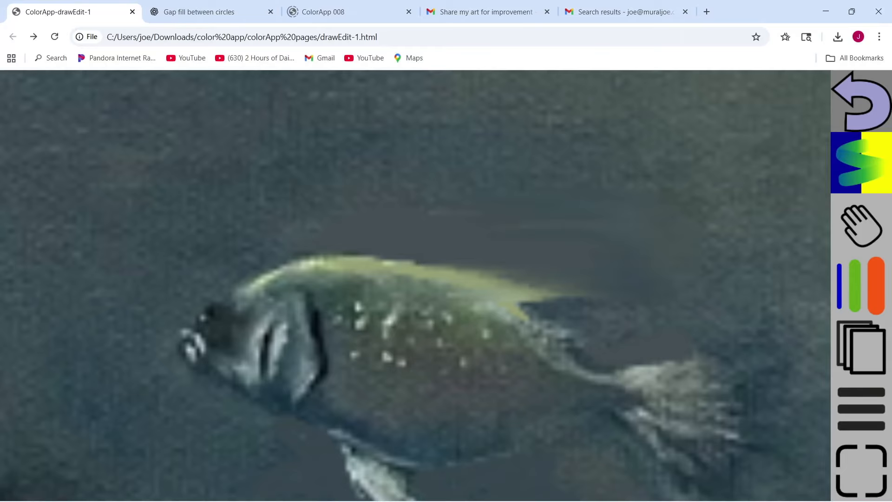
pyautogui.click(861, 103)
# - Reduce the blending brush size and blend the grey patches above the fish's back and tail into the surrounding water
pyautogui.click(861, 286)
pyautogui.moveTo(778, 404); pyautogui.dragTo(778, 446)
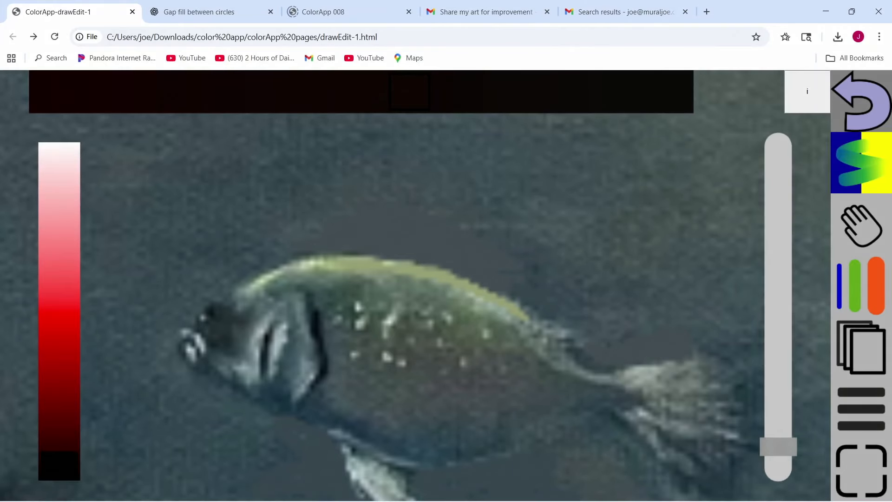
pyautogui.click(861, 286)
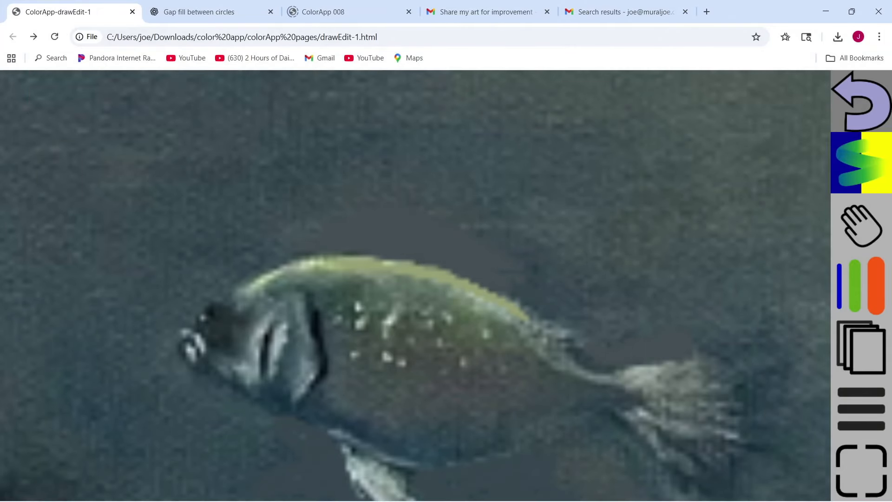
pyautogui.moveTo(488, 284)
pyautogui.mouseDown()
pyautogui.moveTo(532, 279)
pyautogui.moveTo(574, 298)
pyautogui.moveTo(554, 295)
pyautogui.moveTo(676, 258)
pyautogui.moveTo(625, 188)
pyautogui.moveTo(647, 264)
pyautogui.moveTo(633, 338)
pyautogui.moveTo(588, 358)
pyautogui.mouseUp()
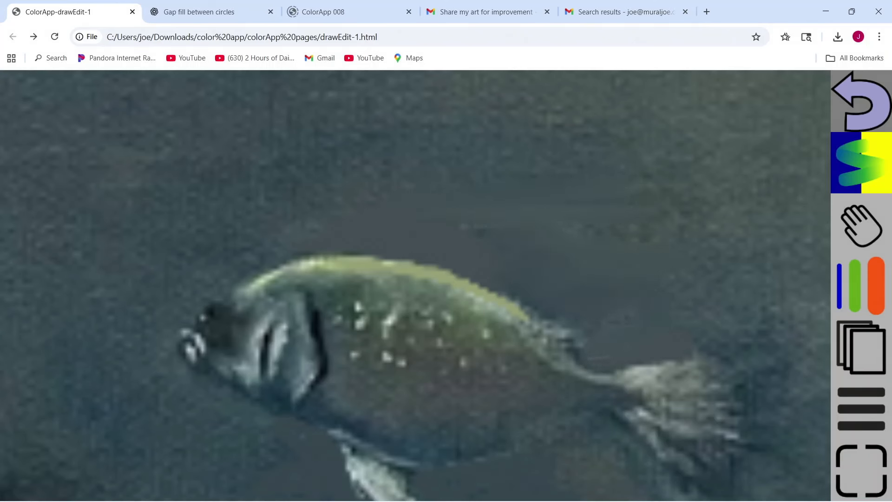
pyautogui.moveTo(712, 326); pyautogui.dragTo(663, 307)
pyautogui.moveTo(586, 342); pyautogui.dragTo(574, 355)
pyautogui.moveTo(721, 335)
pyautogui.mouseDown()
pyautogui.moveTo(764, 332)
pyautogui.moveTo(784, 255)
pyautogui.mouseUp()
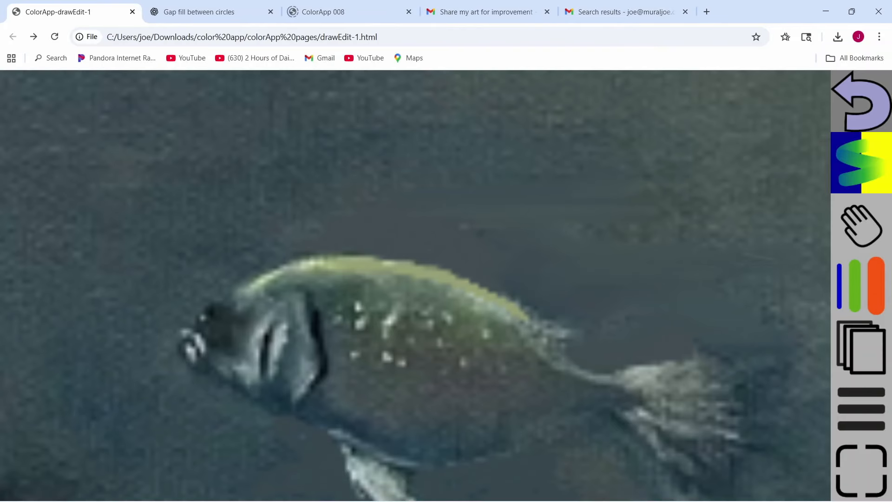
pyautogui.moveTo(599, 224); pyautogui.dragTo(752, 194)
pyautogui.moveTo(550, 178); pyautogui.dragTo(759, 151)
# - Blend the water behind the spotted fish's tail fin toward the fin's trailing edge to soften the dark shadow there
pyautogui.scroll(-5, 558, 242)
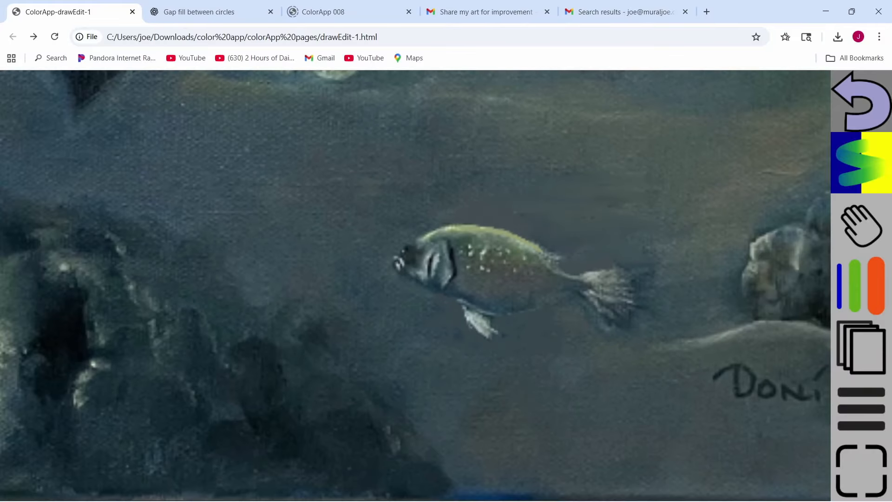
pyautogui.scroll(6, 647, 292)
pyautogui.moveTo(725, 263)
pyautogui.mouseDown()
pyautogui.moveTo(618, 267)
pyautogui.moveTo(629, 288)
pyautogui.moveTo(622, 287)
pyautogui.mouseUp()
pyautogui.moveTo(715, 312); pyautogui.dragTo(625, 315)
pyautogui.moveTo(683, 342); pyautogui.dragTo(615, 346)
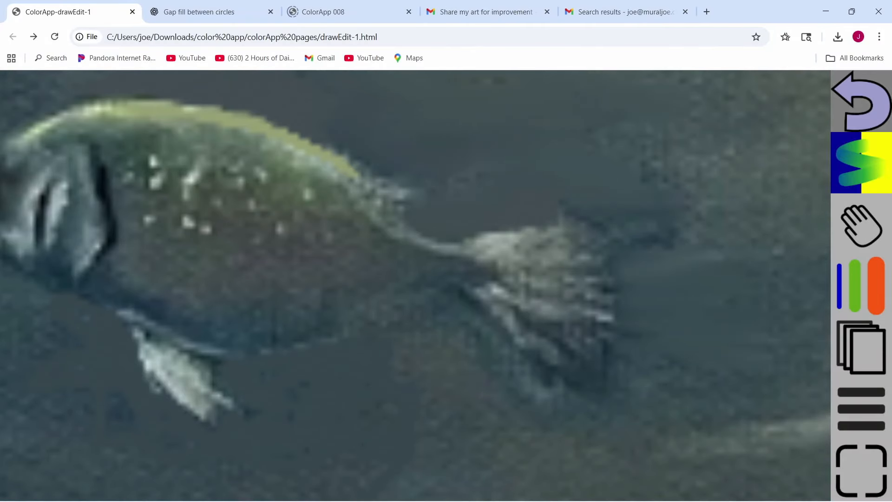
# - Smooth the water above and below the tail fin's trailing edge and blend out the end of the pale sand ridge behind it
pyautogui.moveTo(683, 360); pyautogui.dragTo(612, 355)
pyautogui.moveTo(692, 379); pyautogui.dragTo(606, 382)
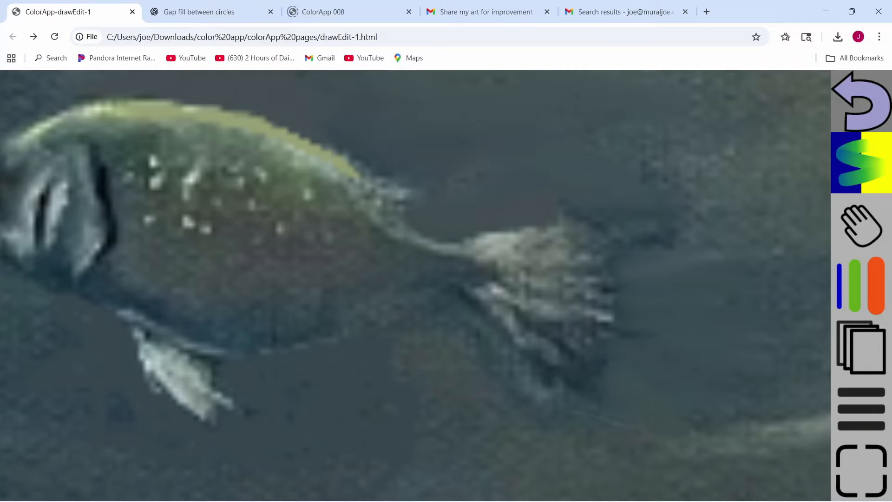
pyautogui.moveTo(723, 252); pyautogui.dragTo(616, 251)
pyautogui.moveTo(738, 231); pyautogui.dragTo(622, 225)
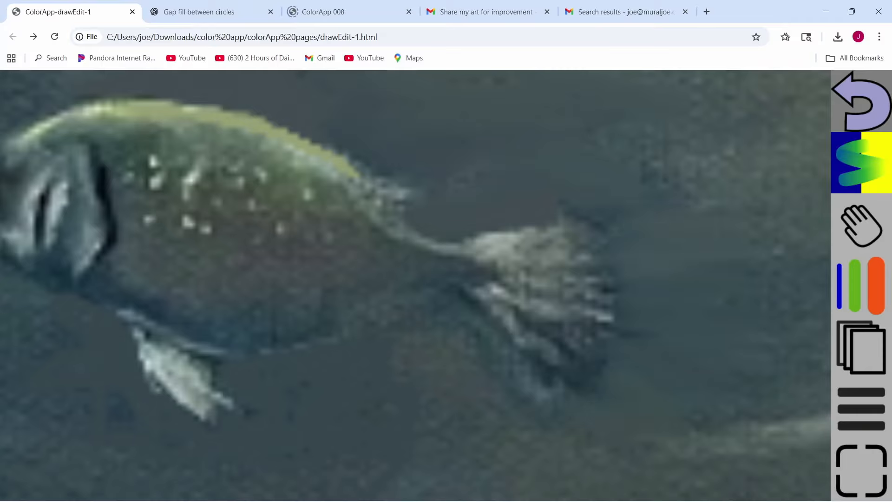
pyautogui.moveTo(778, 427); pyautogui.dragTo(548, 431)
# - Blend the dark lower tip and shadow beneath the spotted fish's tail fin into the surrounding water
pyautogui.moveTo(522, 382); pyautogui.dragTo(579, 416)
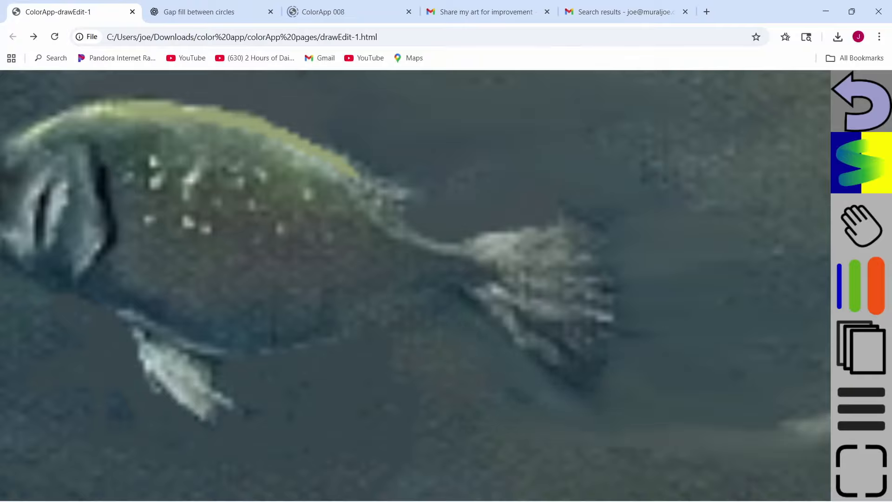
pyautogui.moveTo(565, 370); pyautogui.dragTo(497, 392)
pyautogui.moveTo(604, 407); pyautogui.dragTo(511, 398)
pyautogui.moveTo(511, 362); pyautogui.dragTo(576, 376)
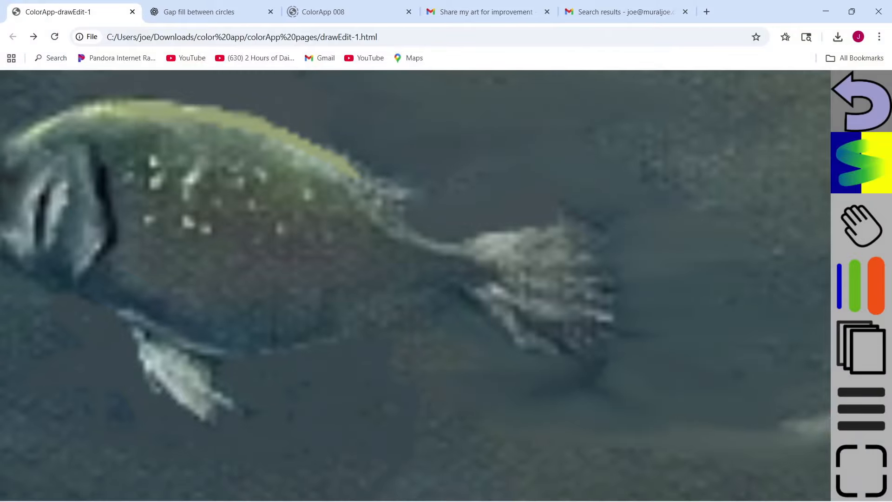
pyautogui.scroll(-6, 624, 339)
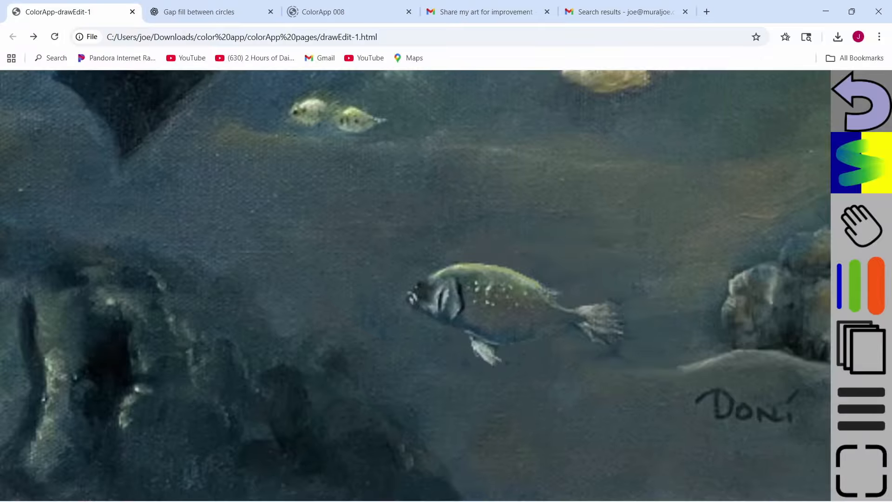
pyautogui.scroll(8, 604, 340)
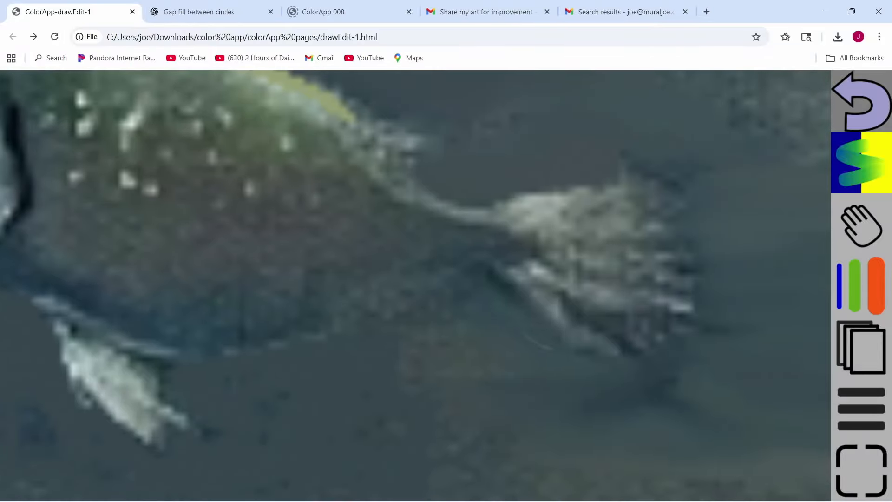
pyautogui.moveTo(552, 348)
pyautogui.mouseDown()
pyautogui.moveTo(557, 376)
pyautogui.moveTo(622, 386)
pyautogui.moveTo(696, 439)
pyautogui.mouseUp()
pyautogui.moveTo(722, 325); pyautogui.dragTo(701, 350)
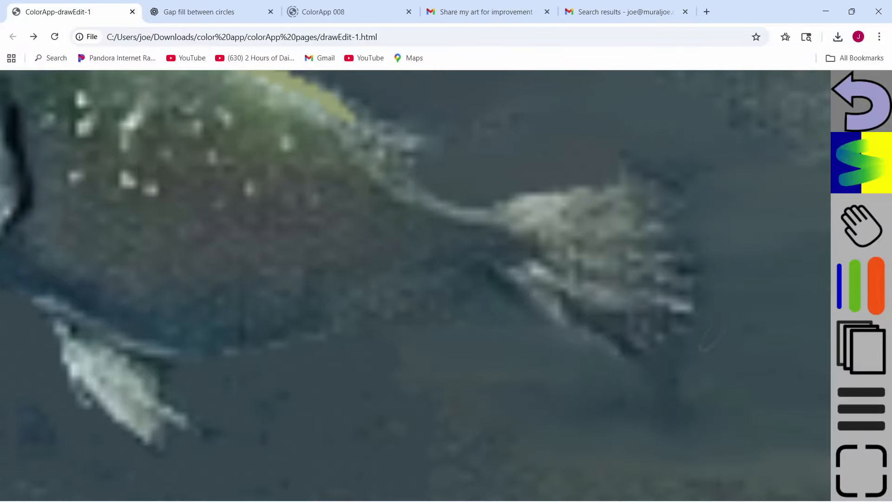
# - Sample the grey from the tail fin and, with a smaller paint brush, repaint the fin's trailing and lower edges
pyautogui.click(861, 163)
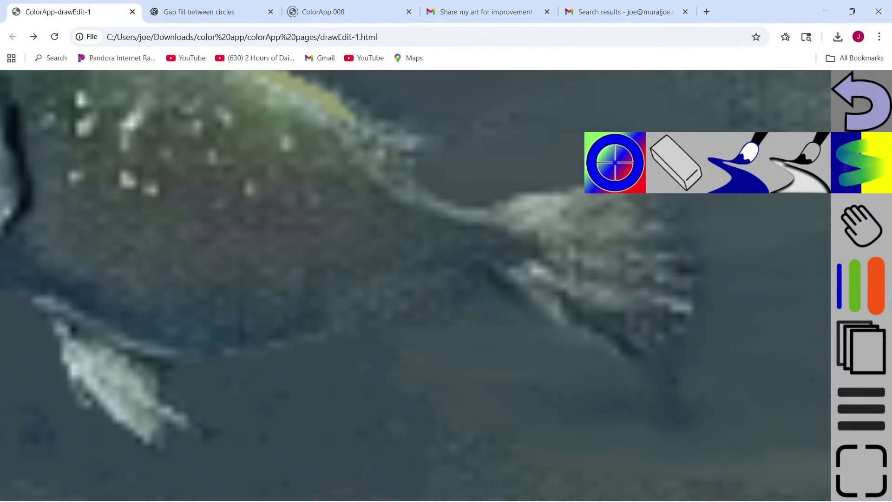
pyautogui.click(615, 161)
pyautogui.moveTo(655, 250); pyautogui.dragTo(647, 266)
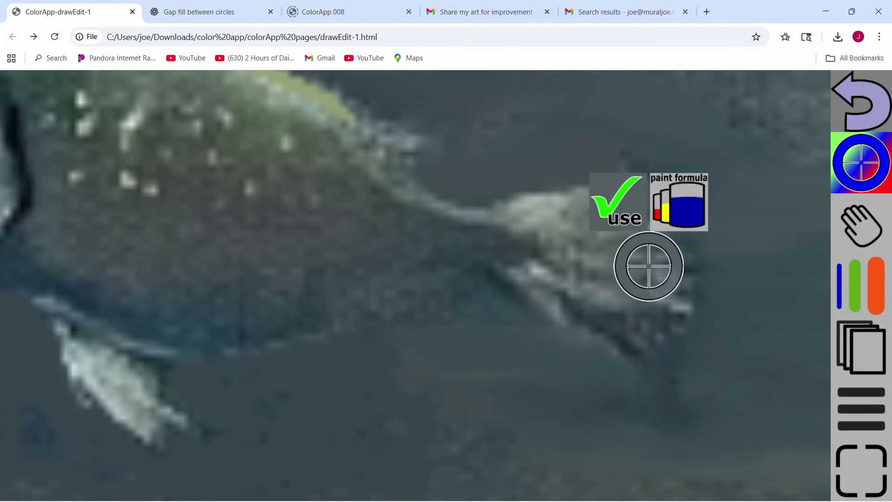
pyautogui.click(618, 202)
pyautogui.click(649, 322)
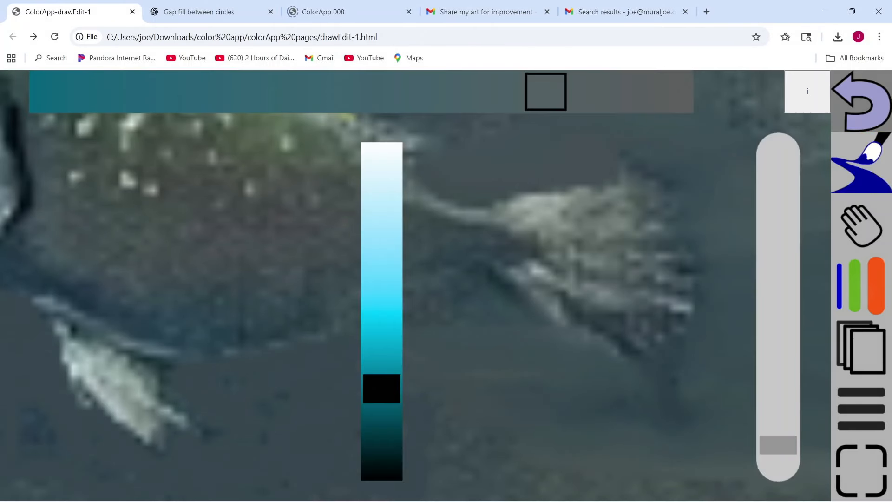
pyautogui.moveTo(778, 444); pyautogui.dragTo(778, 468)
pyautogui.click(715, 382)
pyautogui.moveTo(620, 349)
pyautogui.mouseDown()
pyautogui.moveTo(649, 386)
pyautogui.moveTo(693, 305)
pyautogui.moveTo(693, 188)
pyautogui.moveTo(704, 182)
pyautogui.moveTo(643, 167)
pyautogui.mouseUp()
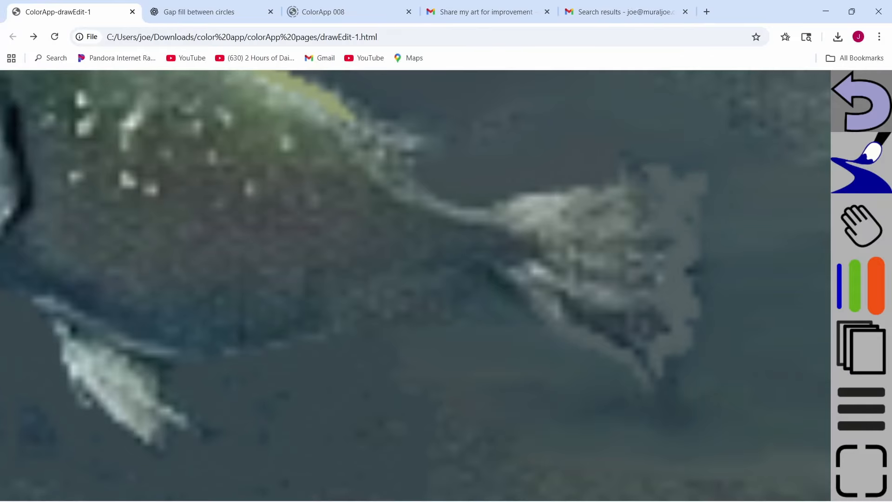
pyautogui.moveTo(660, 351)
pyautogui.mouseDown()
pyautogui.moveTo(641, 378)
pyautogui.moveTo(481, 280)
pyautogui.mouseUp()
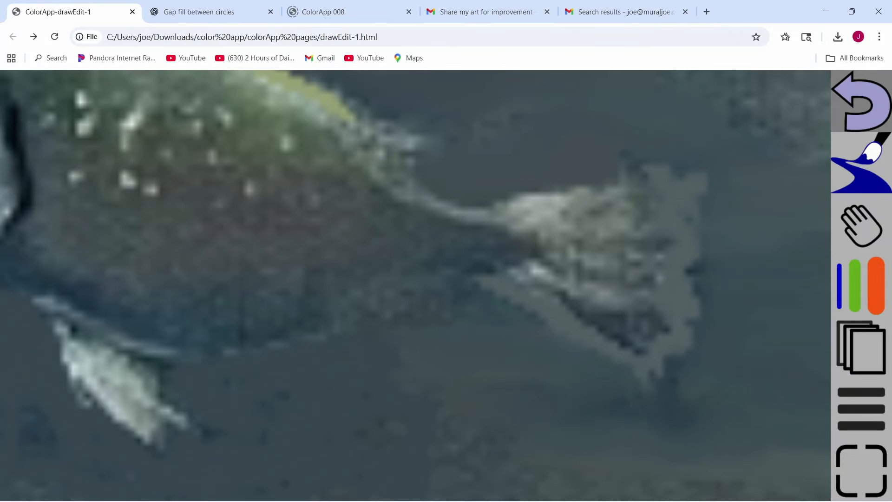
pyautogui.scroll(-8, 481, 398)
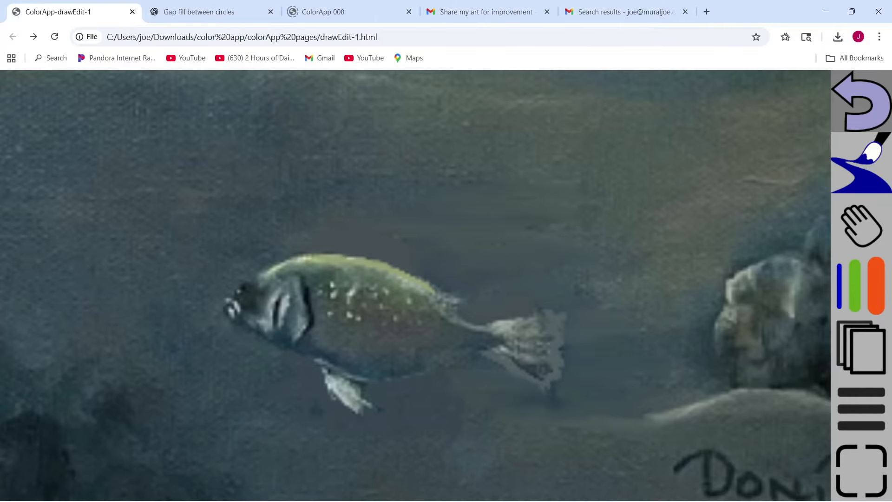
# - Sample the grey-green water colour beside the rocks and paint it over the dark blue background along the rocks' upper-left edge
pyautogui.scroll(-5, 107, 354)
pyautogui.scroll(6, 533, 325)
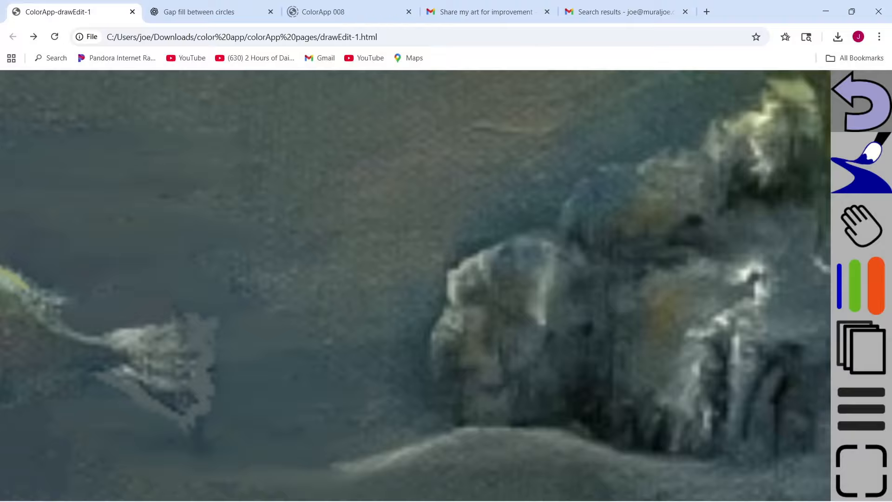
pyautogui.click(870, 173)
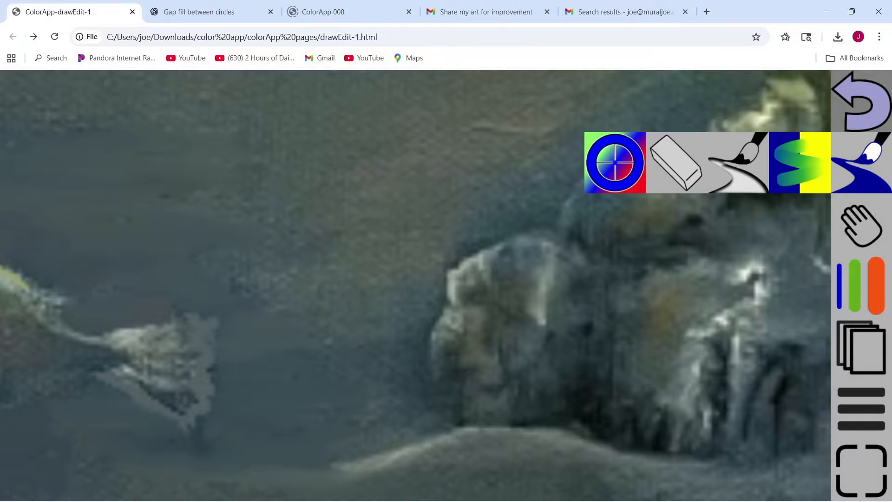
pyautogui.click(614, 162)
pyautogui.click(393, 258)
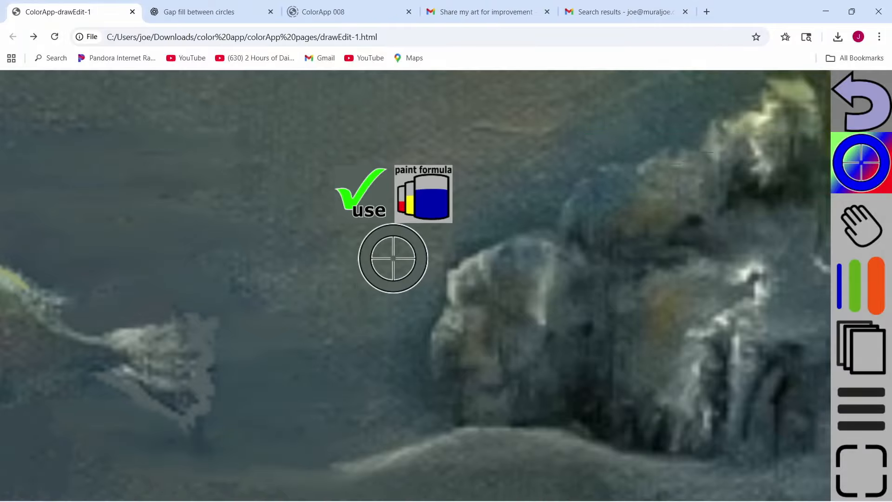
pyautogui.click(361, 192)
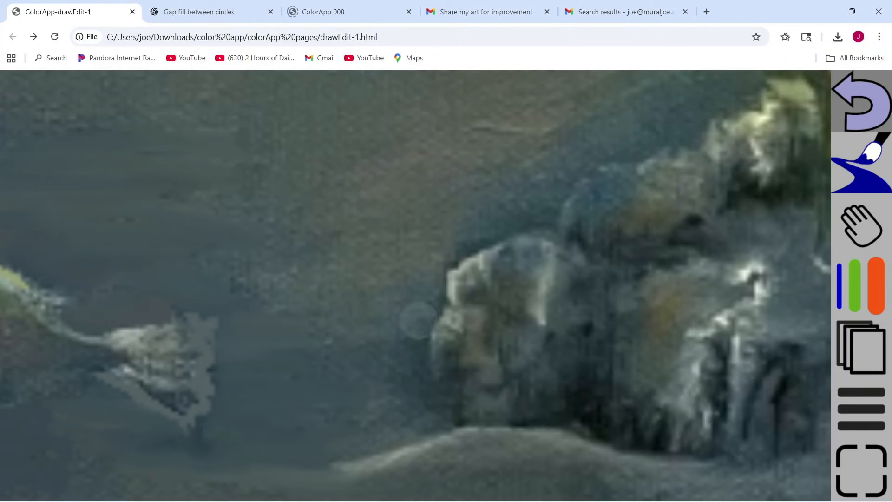
pyautogui.moveTo(440, 294)
pyautogui.mouseDown()
pyautogui.moveTo(413, 337)
pyautogui.moveTo(442, 303)
pyautogui.moveTo(455, 245)
pyautogui.moveTo(401, 312)
pyautogui.moveTo(439, 267)
pyautogui.moveTo(500, 229)
pyautogui.moveTo(556, 221)
pyautogui.moveTo(576, 181)
pyautogui.moveTo(448, 230)
pyautogui.moveTo(458, 207)
pyautogui.moveTo(615, 143)
pyautogui.moveTo(641, 148)
pyautogui.moveTo(557, 185)
pyautogui.moveTo(643, 151)
pyautogui.moveTo(492, 128)
pyautogui.moveTo(706, 128)
pyautogui.mouseUp()
# - Sample the brownish-grey water above the rocks and paint it over the remaining blue near the rocks' upper end
pyautogui.click(861, 162)
pyautogui.click(614, 163)
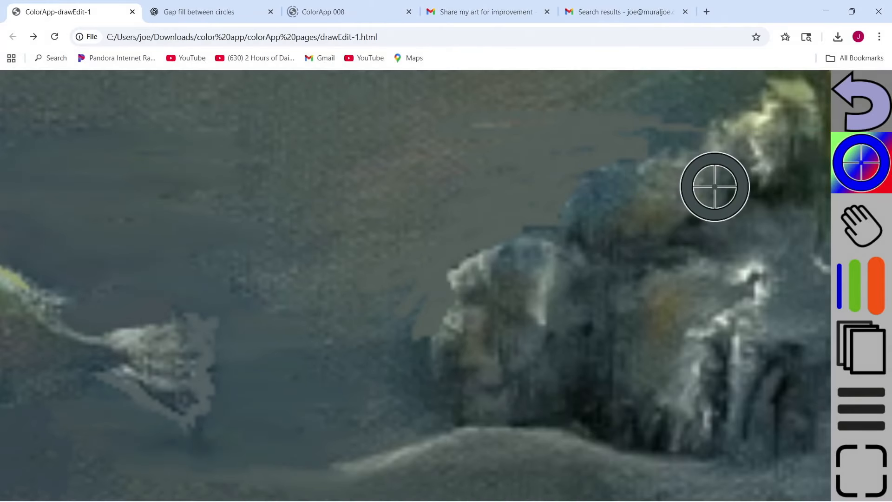
pyautogui.click(440, 151)
pyautogui.click(408, 213)
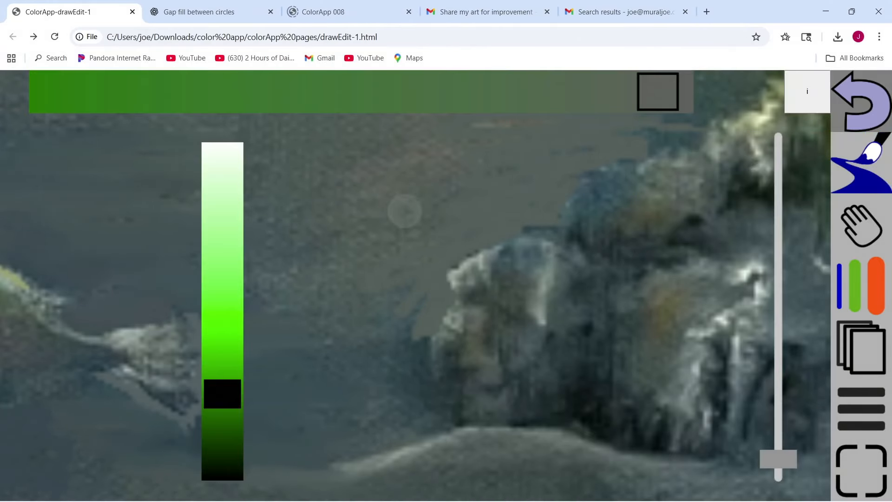
pyautogui.click(418, 210)
pyautogui.moveTo(580, 150)
pyautogui.mouseDown()
pyautogui.moveTo(637, 161)
pyautogui.moveTo(697, 135)
pyautogui.mouseUp()
pyautogui.moveTo(641, 131); pyautogui.dragTo(700, 136)
pyautogui.moveTo(575, 103)
pyautogui.mouseDown()
pyautogui.moveTo(708, 98)
pyautogui.moveTo(707, 132)
pyautogui.mouseUp()
# - Sample the muted water colour left of the seahorse and paint it between the rock top and the seahorse's tail
pyautogui.scroll(-8, 564, 316)
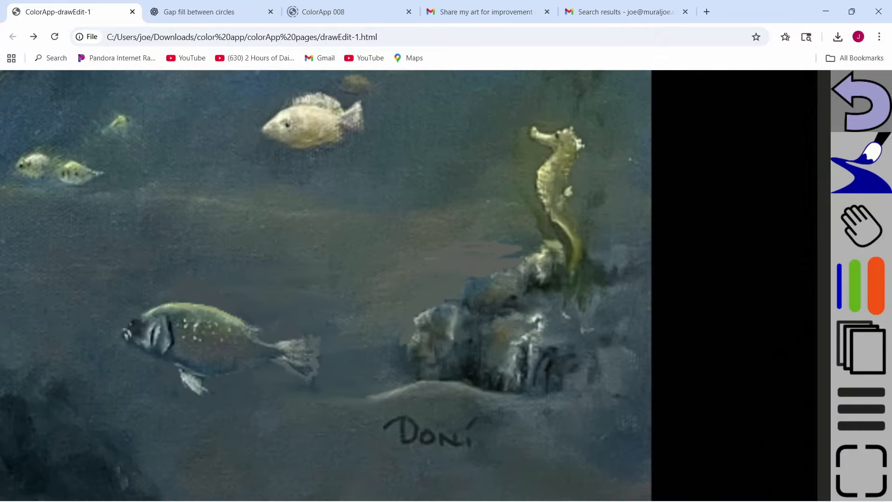
pyautogui.scroll(6, 544, 233)
pyautogui.moveTo(486, 286)
pyautogui.mouseDown()
pyautogui.moveTo(514, 284)
pyautogui.moveTo(484, 294)
pyautogui.moveTo(516, 279)
pyautogui.mouseUp()
pyautogui.click(861, 171)
pyautogui.click(615, 163)
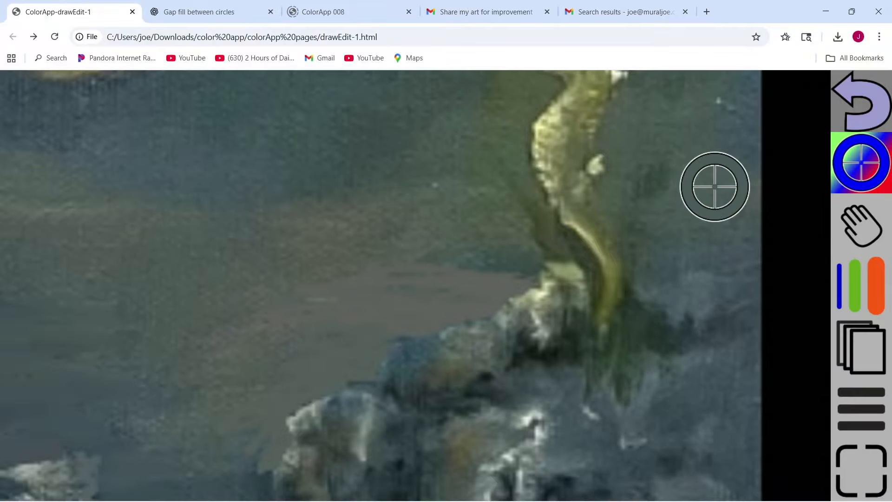
pyautogui.click(364, 217)
pyautogui.click(335, 154)
pyautogui.click(391, 236)
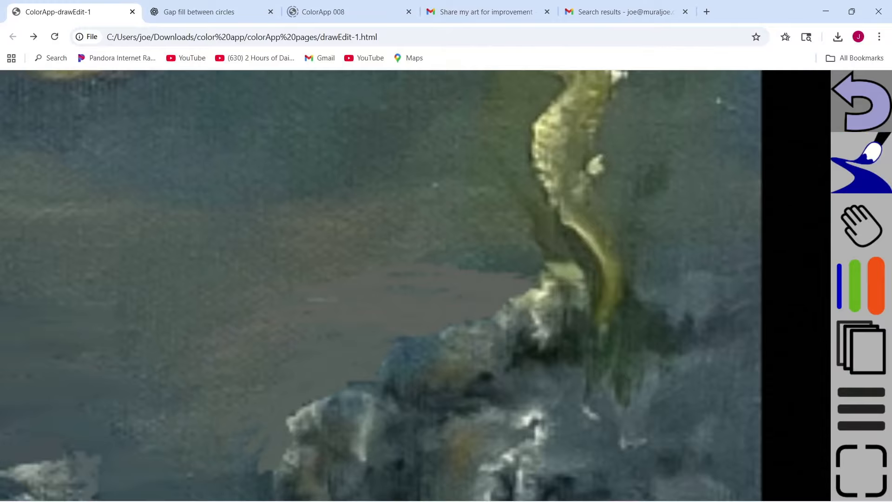
pyautogui.moveTo(461, 252)
pyautogui.mouseDown()
pyautogui.moveTo(464, 265)
pyautogui.moveTo(483, 270)
pyautogui.mouseUp()
pyautogui.moveTo(542, 256)
pyautogui.mouseDown()
pyautogui.moveTo(576, 256)
pyautogui.moveTo(570, 236)
pyautogui.moveTo(589, 249)
pyautogui.moveTo(549, 239)
pyautogui.moveTo(558, 232)
pyautogui.moveTo(556, 214)
pyautogui.moveTo(518, 225)
pyautogui.moveTo(541, 220)
pyautogui.mouseUp()
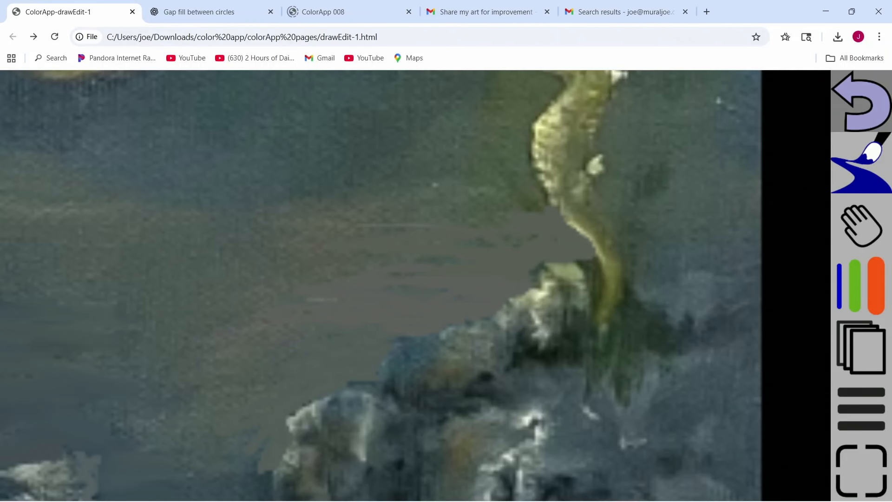
# - Continue the muted grey-green band through the water to the right of the seahorse's tail
pyautogui.scroll(-6, 553, 349)
pyautogui.scroll(12, 556, 251)
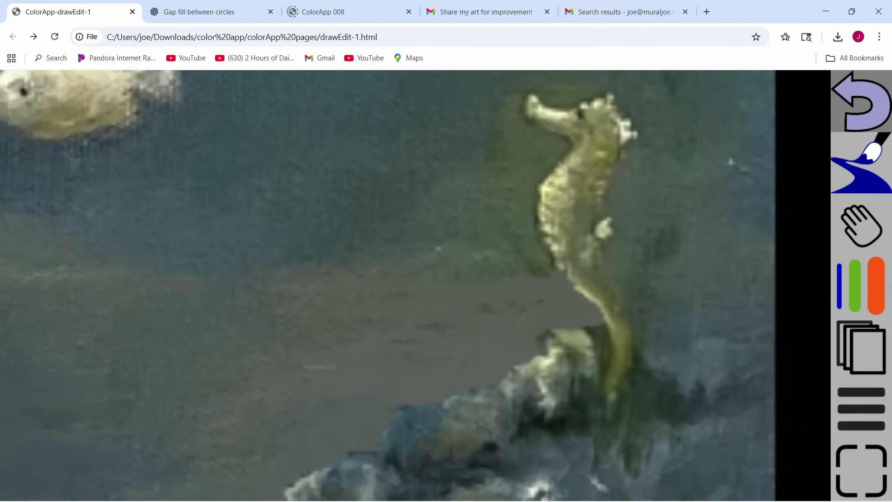
pyautogui.moveTo(525, 301)
pyautogui.mouseDown()
pyautogui.moveTo(466, 288)
pyautogui.moveTo(515, 283)
pyautogui.moveTo(504, 304)
pyautogui.mouseUp()
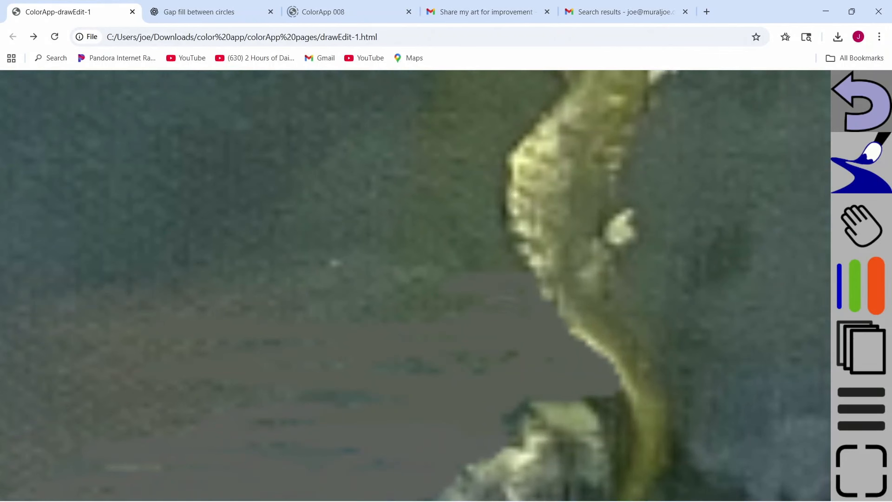
pyautogui.moveTo(671, 326)
pyautogui.mouseDown()
pyautogui.moveTo(739, 341)
pyautogui.moveTo(662, 328)
pyautogui.moveTo(674, 281)
pyautogui.moveTo(796, 263)
pyautogui.moveTo(697, 397)
pyautogui.moveTo(694, 432)
pyautogui.moveTo(694, 372)
pyautogui.moveTo(789, 342)
pyautogui.moveTo(787, 302)
pyautogui.moveTo(762, 392)
pyautogui.moveTo(771, 357)
pyautogui.mouseUp()
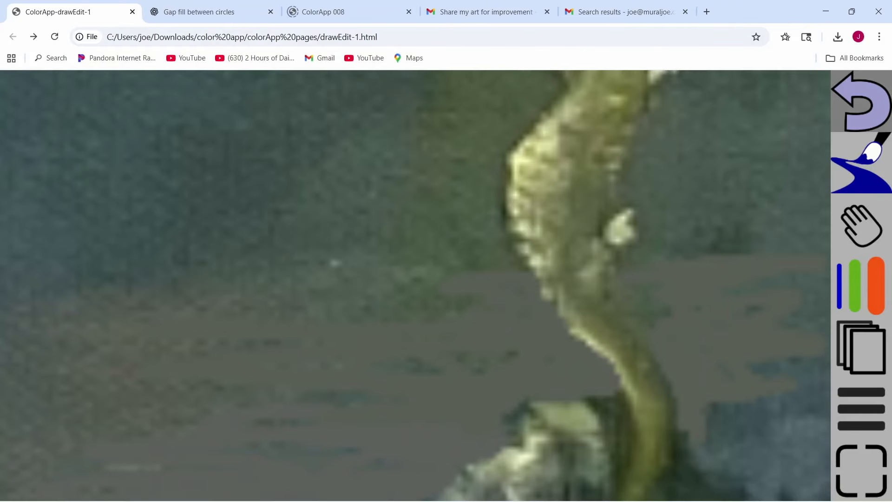
# - Activate the colour sampler near the seahorse's head
pyautogui.scroll(-8, 491, 389)
pyautogui.scroll(10, 519, 289)
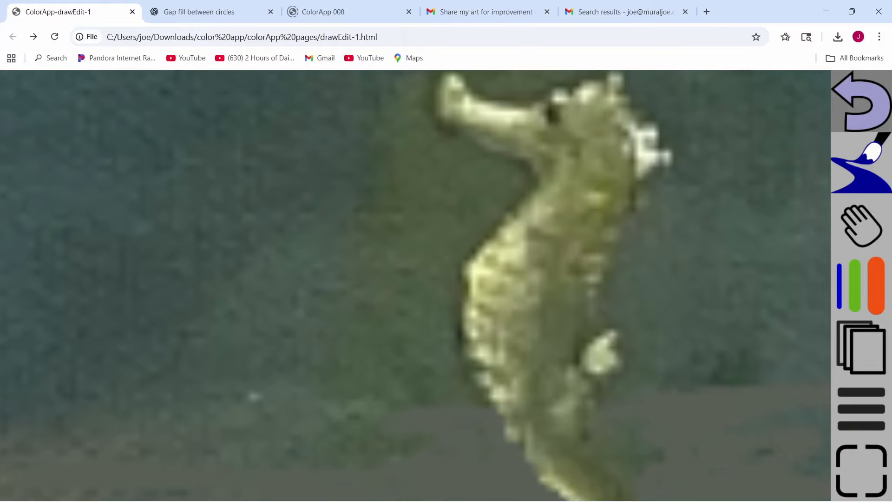
pyautogui.click(861, 162)
pyautogui.click(614, 162)
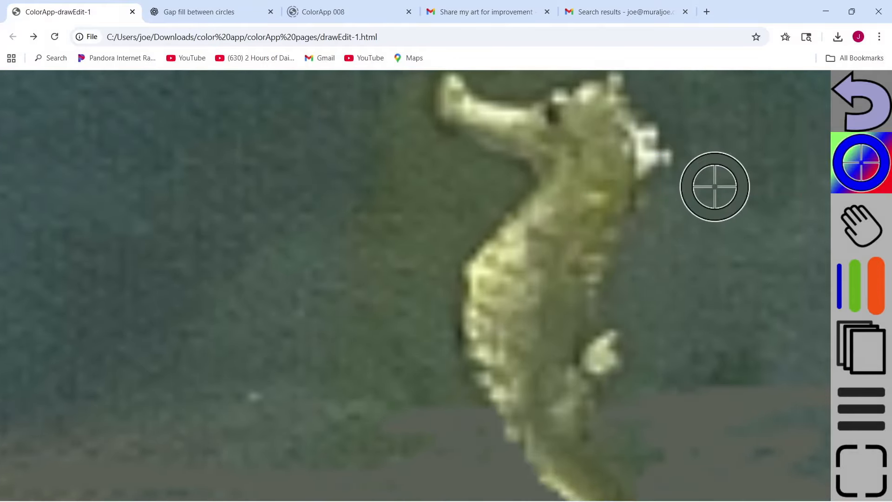
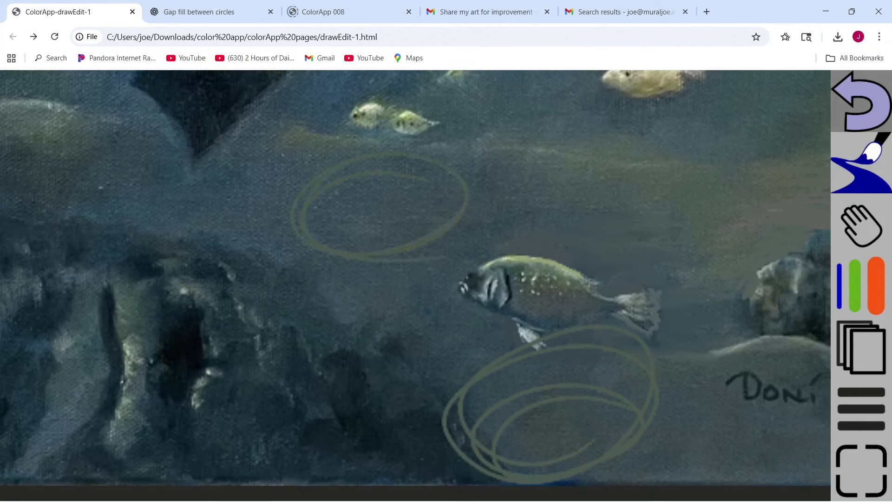
# - Undo the guide circles around the fish, enlarge the brush and paint a muted green patch on the seabed below it
pyautogui.click(861, 101)
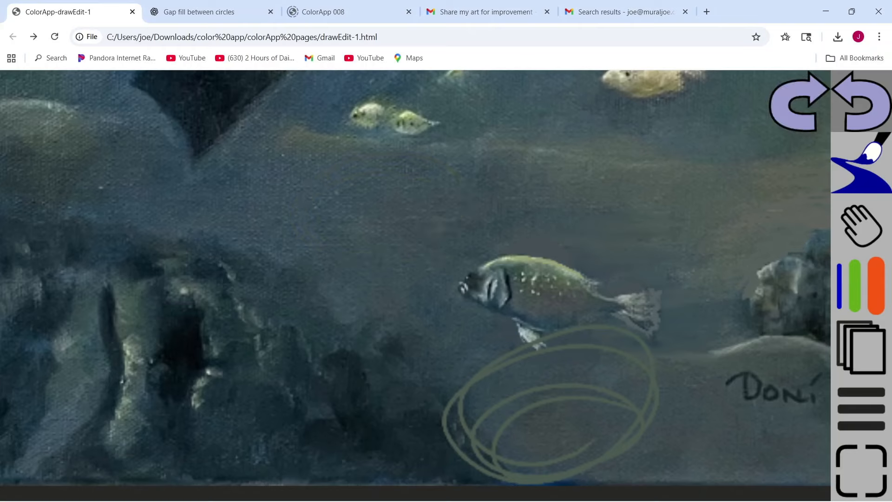
pyautogui.click(861, 101)
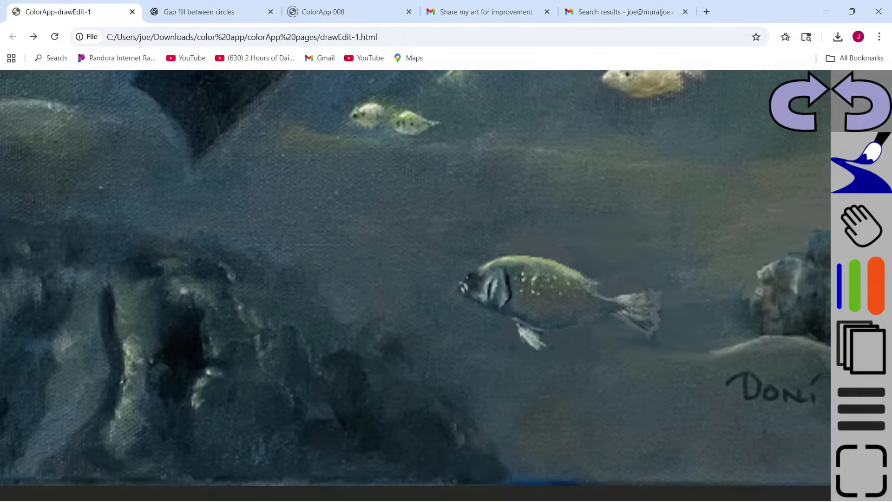
pyautogui.click(876, 288)
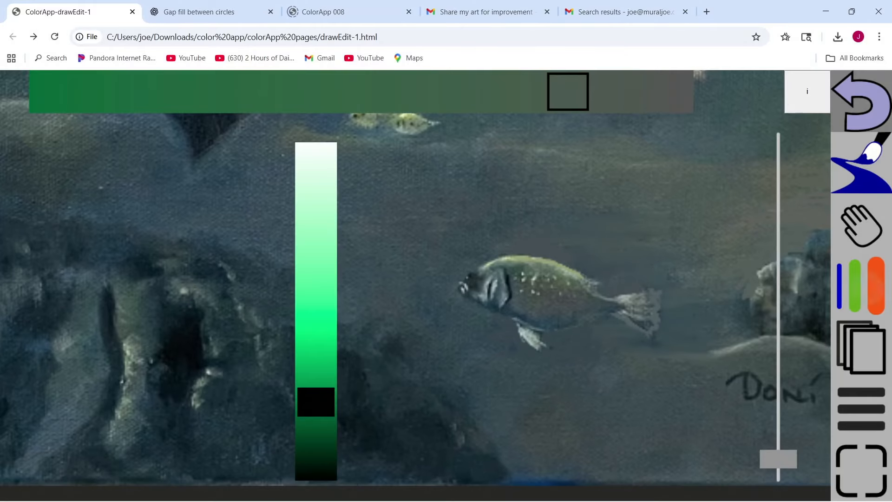
pyautogui.moveTo(781, 458); pyautogui.dragTo(780, 442)
pyautogui.click(584, 435)
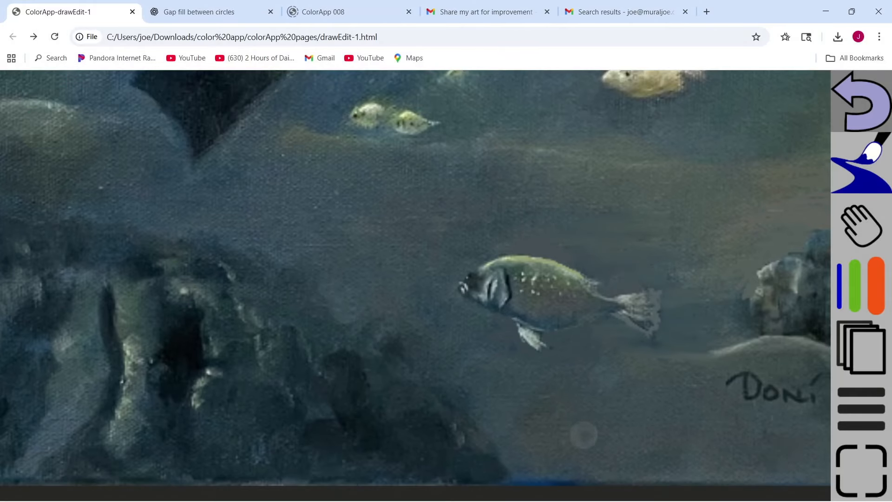
pyautogui.moveTo(519, 451)
pyautogui.mouseDown()
pyautogui.moveTo(645, 445)
pyautogui.moveTo(515, 437)
pyautogui.moveTo(474, 409)
pyautogui.moveTo(506, 394)
pyautogui.moveTo(650, 380)
pyautogui.moveTo(562, 411)
pyautogui.moveTo(565, 462)
pyautogui.moveTo(804, 460)
pyautogui.moveTo(697, 434)
pyautogui.moveTo(804, 436)
pyautogui.mouseUp()
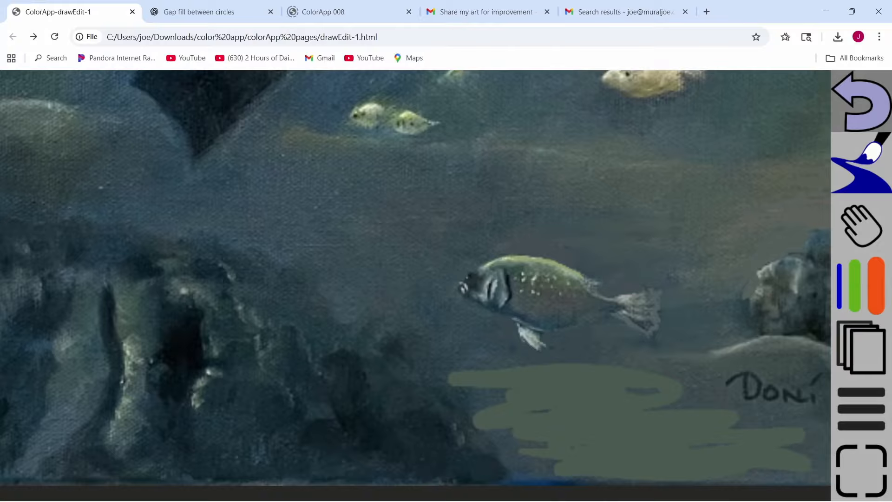
# - Blend the left and upper edges of the green patch into the dark water with the blending brush
pyautogui.click(861, 162)
pyautogui.click(800, 163)
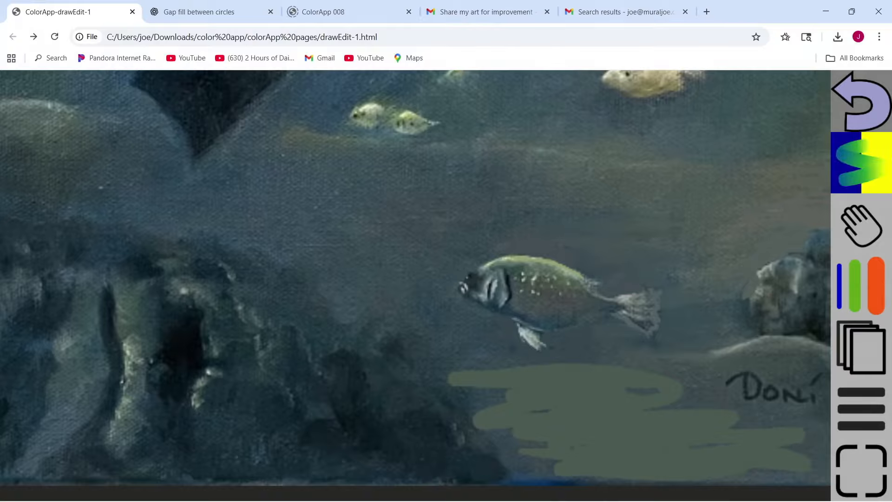
pyautogui.moveTo(632, 391)
pyautogui.mouseDown()
pyautogui.moveTo(683, 385)
pyautogui.moveTo(691, 397)
pyautogui.moveTo(687, 379)
pyautogui.moveTo(579, 363)
pyautogui.mouseUp()
pyautogui.moveTo(484, 378); pyautogui.dragTo(436, 377)
pyautogui.moveTo(506, 368)
pyautogui.mouseDown()
pyautogui.moveTo(446, 366)
pyautogui.moveTo(458, 355)
pyautogui.mouseUp()
pyautogui.moveTo(458, 355)
pyautogui.mouseDown()
pyautogui.moveTo(505, 391)
pyautogui.moveTo(507, 362)
pyautogui.moveTo(539, 410)
pyautogui.mouseUp()
pyautogui.moveTo(539, 411)
pyautogui.mouseDown()
pyautogui.moveTo(525, 360)
pyautogui.moveTo(507, 361)
pyautogui.mouseUp()
# - Enlarge the blending brush slightly and smooth the green patch across the seabed between the dark rocks and the signature
pyautogui.click(862, 285)
pyautogui.moveTo(778, 444); pyautogui.dragTo(778, 439)
pyautogui.moveTo(480, 389)
pyautogui.mouseDown()
pyautogui.moveTo(529, 434)
pyautogui.moveTo(528, 452)
pyautogui.moveTo(565, 467)
pyautogui.moveTo(538, 411)
pyautogui.moveTo(682, 409)
pyautogui.mouseUp()
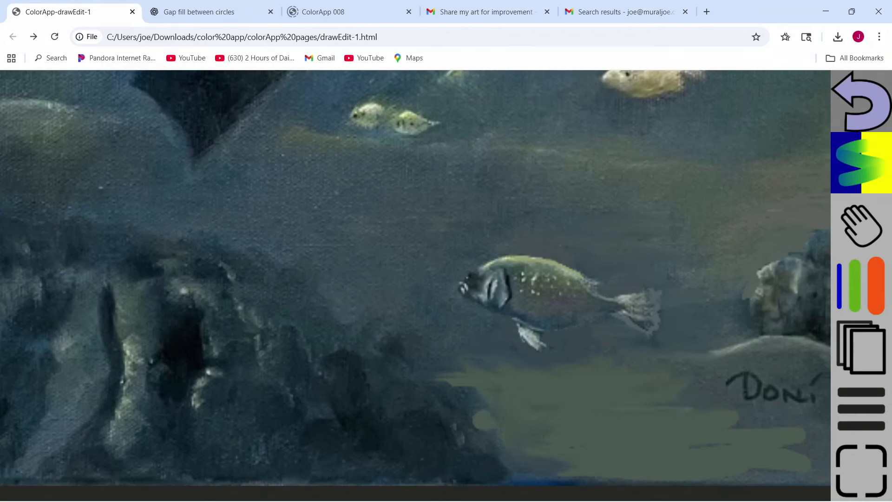
pyautogui.moveTo(562, 407)
pyautogui.mouseDown()
pyautogui.moveTo(589, 367)
pyautogui.moveTo(590, 381)
pyautogui.moveTo(576, 371)
pyautogui.moveTo(644, 374)
pyautogui.mouseUp()
pyautogui.moveTo(497, 373)
pyautogui.mouseDown()
pyautogui.moveTo(525, 364)
pyautogui.moveTo(482, 350)
pyautogui.moveTo(440, 365)
pyautogui.moveTo(495, 358)
pyautogui.mouseUp()
pyautogui.moveTo(577, 374)
pyautogui.mouseDown()
pyautogui.moveTo(561, 364)
pyautogui.moveTo(651, 369)
pyautogui.moveTo(801, 443)
pyautogui.moveTo(755, 470)
pyautogui.mouseUp()
pyautogui.moveTo(659, 449); pyautogui.dragTo(553, 466)
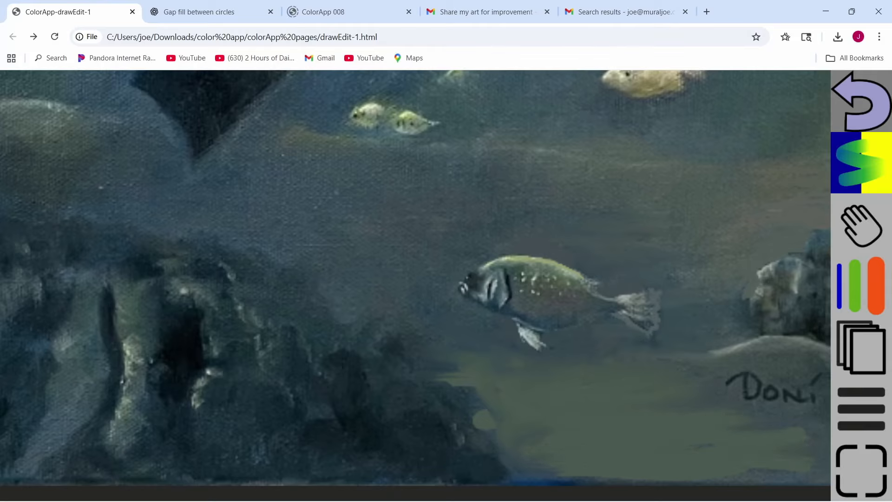
pyautogui.moveTo(511, 392); pyautogui.dragTo(456, 337)
# - Sample the green seabed colour below the fish and paint it up to the rear of the fish's belly
pyautogui.scroll(-10, 398, 396)
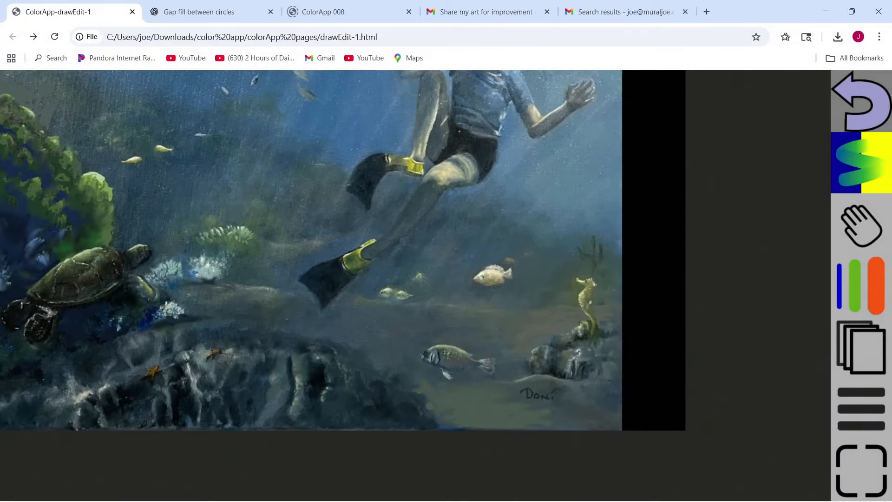
pyautogui.scroll(8, 317, 312)
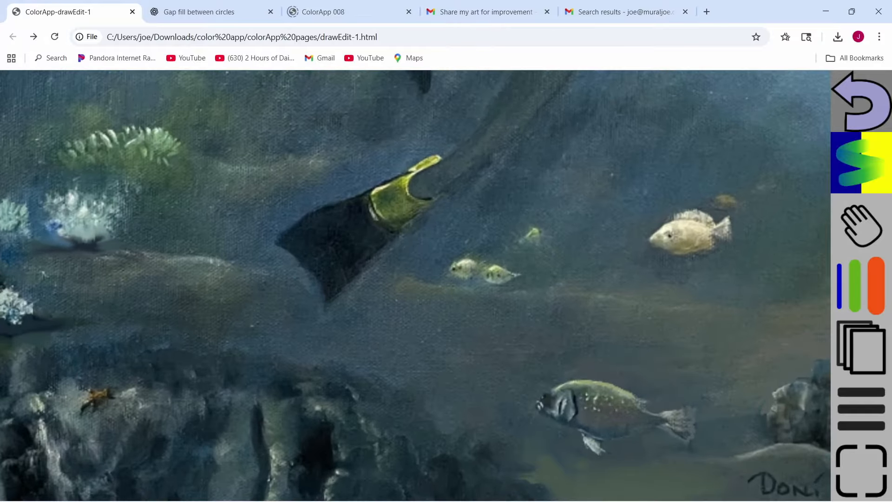
pyautogui.scroll(3, 578, 392)
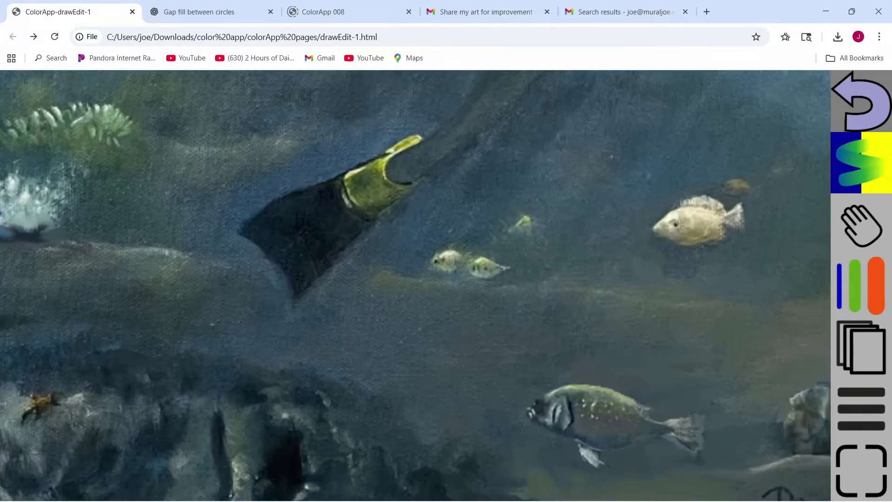
pyautogui.moveTo(578, 395); pyautogui.dragTo(529, 233)
pyautogui.scroll(2, 548, 284)
pyautogui.scroll(2, 548, 325)
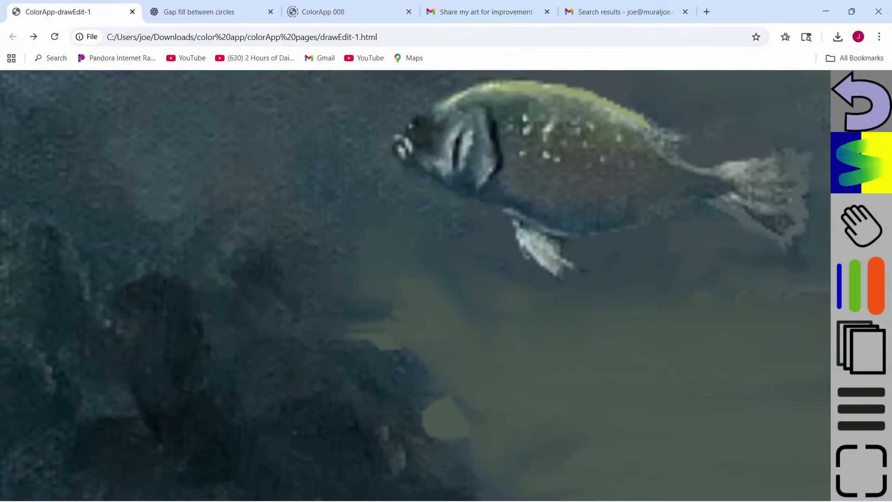
pyautogui.click(856, 159)
pyautogui.click(614, 162)
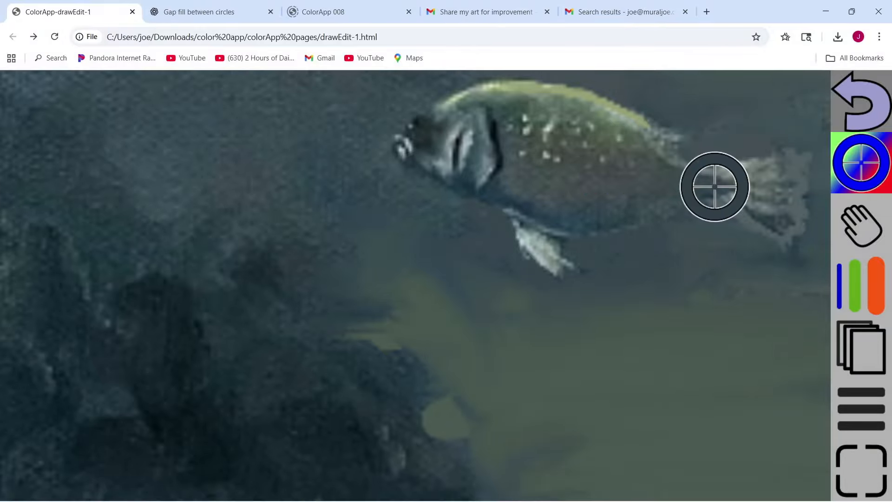
pyautogui.click(593, 315)
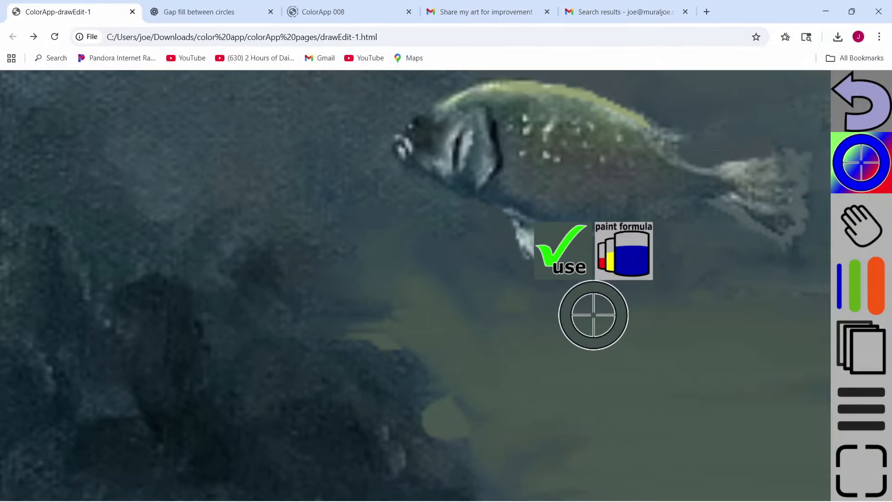
pyautogui.click(561, 248)
pyautogui.moveTo(650, 296)
pyautogui.mouseDown()
pyautogui.moveTo(620, 282)
pyautogui.moveTo(662, 274)
pyautogui.moveTo(615, 261)
pyautogui.moveTo(648, 251)
pyautogui.moveTo(711, 281)
pyautogui.moveTo(623, 303)
pyautogui.moveTo(566, 305)
pyautogui.mouseUp()
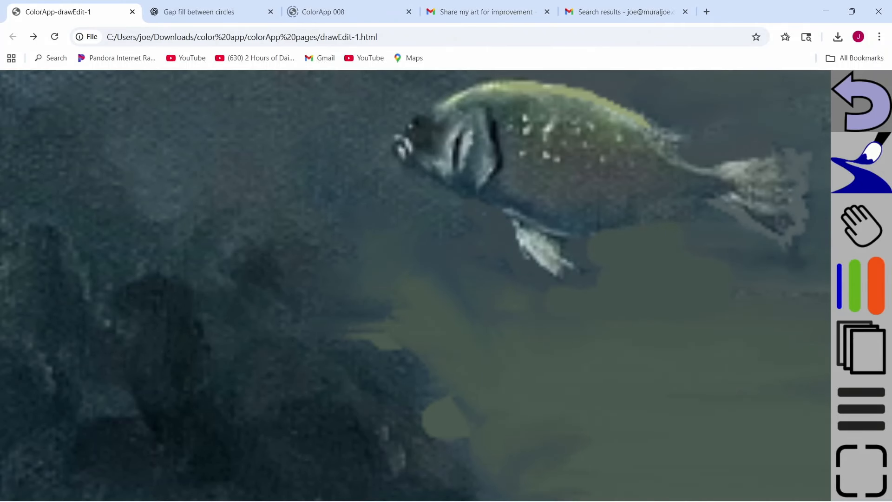
# - Reduce the brush size and paint green over the dark water around the tip and underside of the fish's lower fin
pyautogui.click(873, 283)
pyautogui.moveTo(778, 434); pyautogui.dragTo(779, 462)
pyautogui.scroll(3, 602, 217)
pyautogui.scroll(2, 608, 211)
pyautogui.moveTo(576, 285)
pyautogui.mouseDown()
pyautogui.moveTo(543, 280)
pyautogui.moveTo(591, 328)
pyautogui.moveTo(554, 312)
pyautogui.moveTo(564, 299)
pyautogui.mouseUp()
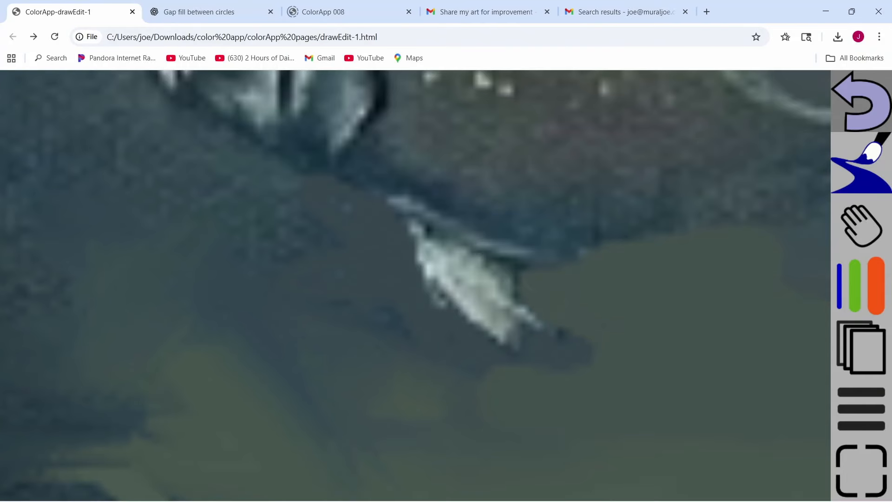
pyautogui.moveTo(581, 352)
pyautogui.mouseDown()
pyautogui.moveTo(543, 343)
pyautogui.moveTo(509, 360)
pyautogui.moveTo(460, 321)
pyautogui.mouseUp()
pyautogui.moveTo(495, 347); pyautogui.dragTo(431, 317)
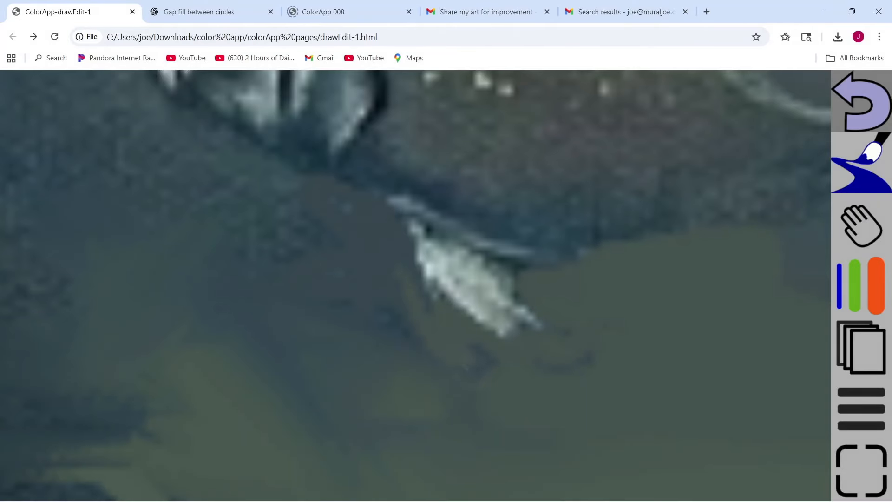
# - Extend the green paint in front of the lower fin and beneath the fish's head
pyautogui.moveTo(464, 355)
pyautogui.mouseDown()
pyautogui.moveTo(480, 357)
pyautogui.moveTo(380, 247)
pyautogui.moveTo(395, 236)
pyautogui.mouseUp()
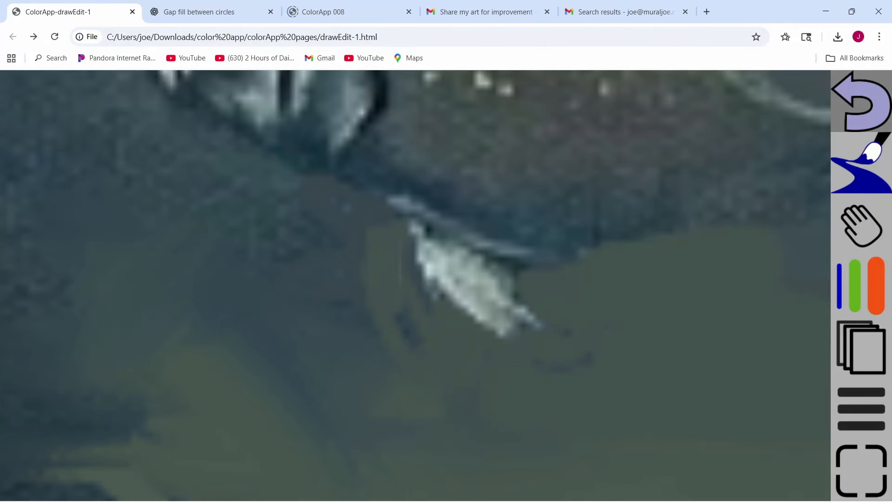
pyautogui.moveTo(398, 316)
pyautogui.mouseDown()
pyautogui.moveTo(419, 340)
pyautogui.moveTo(417, 260)
pyautogui.moveTo(260, 283)
pyautogui.moveTo(364, 237)
pyautogui.moveTo(346, 279)
pyautogui.moveTo(185, 279)
pyautogui.moveTo(321, 283)
pyautogui.mouseUp()
pyautogui.scroll(-5, 617, 335)
pyautogui.scroll(-2, 415, 285)
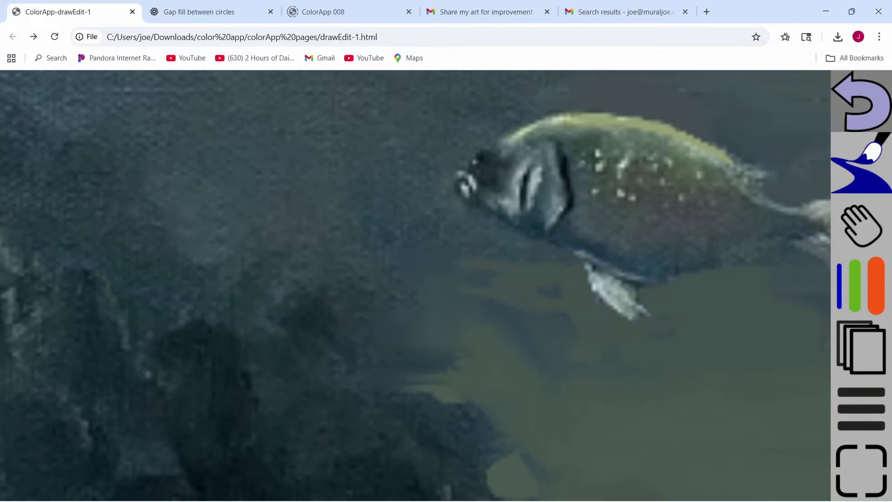
# - Paint green streaks across the water in front of the striped fish, extending them up along the edge of the dark rocks
pyautogui.scroll(3, 390, 315)
pyautogui.moveTo(687, 346)
pyautogui.mouseDown()
pyautogui.moveTo(608, 334)
pyautogui.moveTo(692, 305)
pyautogui.moveTo(469, 294)
pyautogui.moveTo(592, 248)
pyautogui.moveTo(478, 230)
pyautogui.moveTo(534, 204)
pyautogui.moveTo(483, 163)
pyautogui.moveTo(223, 146)
pyautogui.mouseUp()
pyautogui.scroll(-3, 153, 288)
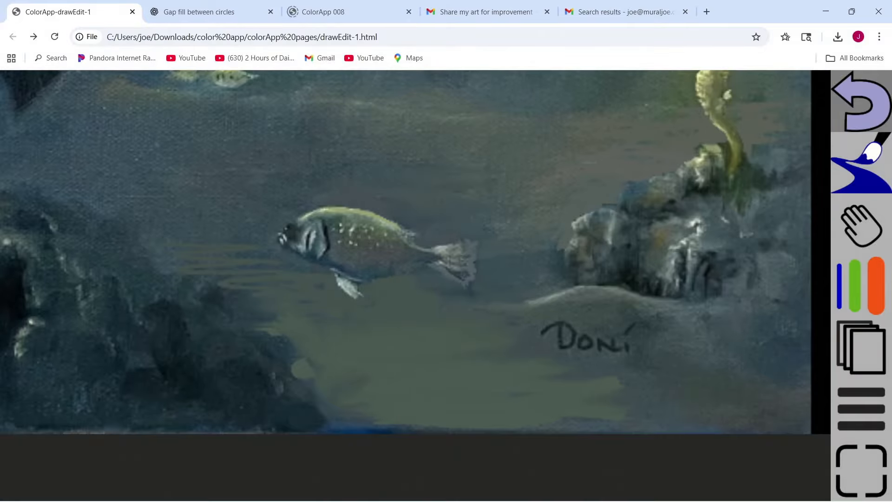
pyautogui.scroll(3, 111, 316)
pyautogui.moveTo(389, 320)
pyautogui.mouseDown()
pyautogui.moveTo(335, 318)
pyautogui.moveTo(318, 300)
pyautogui.moveTo(360, 264)
pyautogui.moveTo(301, 270)
pyautogui.moveTo(223, 228)
pyautogui.moveTo(179, 181)
pyautogui.moveTo(312, 157)
pyautogui.moveTo(111, 131)
pyautogui.moveTo(110, 121)
pyautogui.moveTo(409, 113)
pyautogui.mouseUp()
pyautogui.scroll(-5, 511, 376)
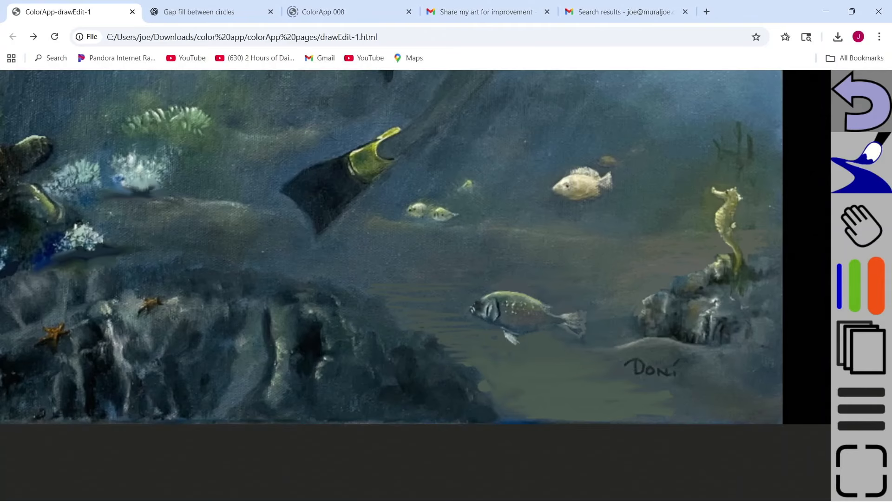
# - Sample the muted olive colour beside the small yellow fish and paint horizontal strokes around the tip of the lower flipper
pyautogui.scroll(3, 20, 171)
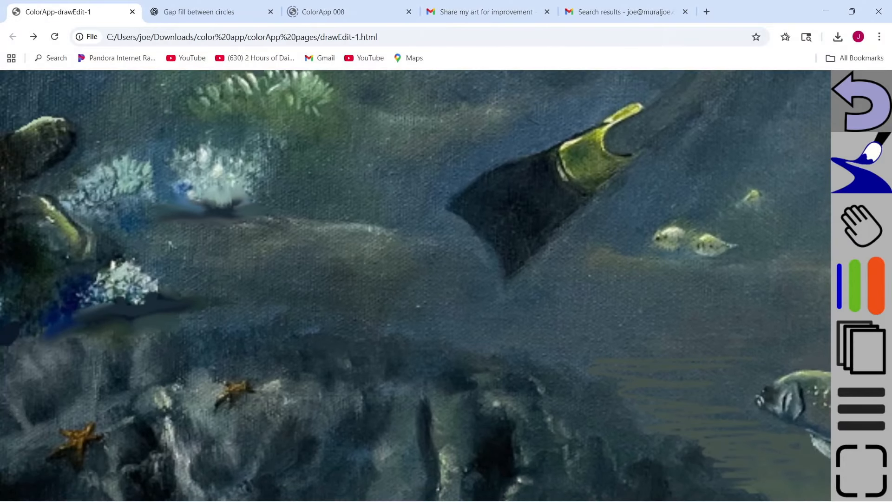
pyautogui.click(861, 163)
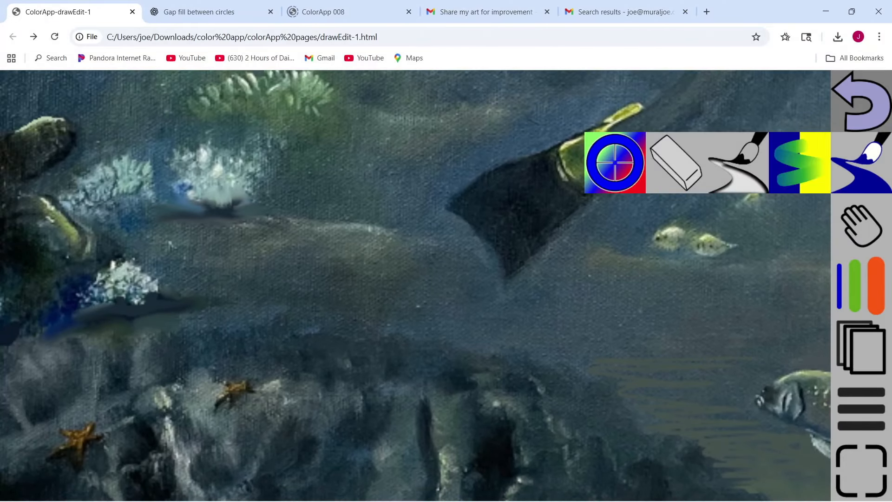
pyautogui.click(615, 162)
pyautogui.moveTo(714, 186)
pyautogui.mouseDown()
pyautogui.moveTo(577, 271)
pyautogui.moveTo(611, 263)
pyautogui.mouseUp()
pyautogui.click(585, 203)
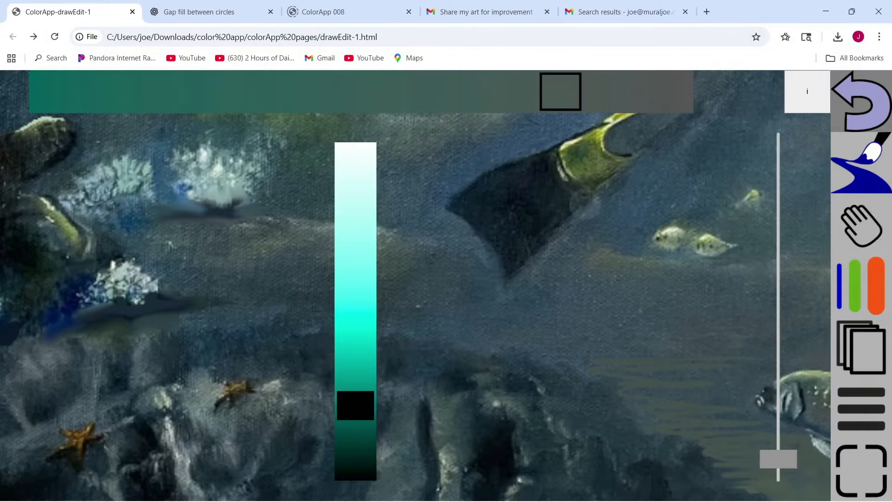
pyautogui.moveTo(551, 261)
pyautogui.mouseDown()
pyautogui.moveTo(565, 251)
pyautogui.moveTo(514, 285)
pyautogui.moveTo(586, 268)
pyautogui.moveTo(602, 284)
pyautogui.moveTo(507, 300)
pyautogui.moveTo(332, 298)
pyautogui.moveTo(512, 280)
pyautogui.moveTo(446, 242)
pyautogui.moveTo(476, 257)
pyautogui.moveTo(415, 269)
pyautogui.moveTo(426, 279)
pyautogui.moveTo(406, 275)
pyautogui.moveTo(395, 249)
pyautogui.moveTo(474, 249)
pyautogui.moveTo(416, 263)
pyautogui.moveTo(490, 279)
pyautogui.moveTo(292, 258)
pyautogui.moveTo(321, 288)
pyautogui.mouseUp()
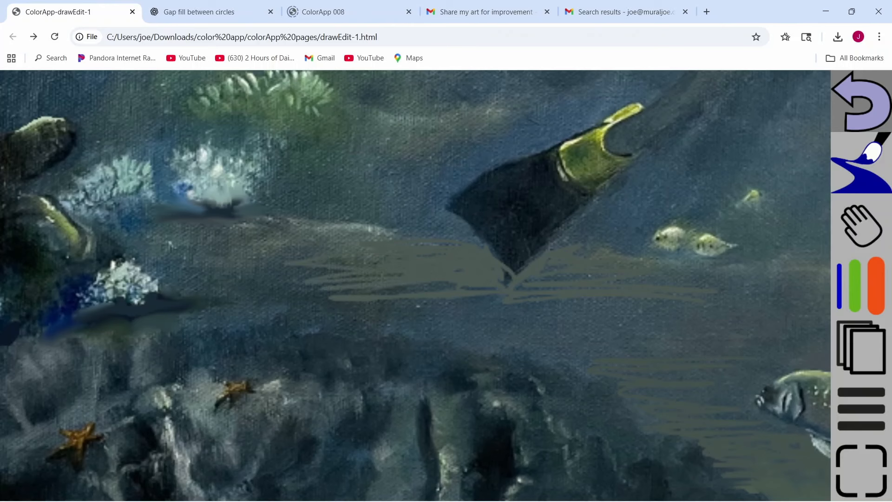
# - Extend the olive strokes beneath the small yellow fish, towards the corals and down towards the dark rocks
pyautogui.moveTo(653, 276)
pyautogui.mouseDown()
pyautogui.moveTo(721, 276)
pyautogui.moveTo(761, 296)
pyautogui.moveTo(743, 285)
pyautogui.moveTo(583, 309)
pyautogui.mouseUp()
pyautogui.moveTo(669, 308)
pyautogui.mouseDown()
pyautogui.moveTo(785, 309)
pyautogui.moveTo(759, 317)
pyautogui.mouseUp()
pyautogui.moveTo(494, 287)
pyautogui.mouseDown()
pyautogui.moveTo(396, 287)
pyautogui.moveTo(446, 284)
pyautogui.mouseUp()
pyautogui.moveTo(325, 249)
pyautogui.mouseDown()
pyautogui.moveTo(321, 241)
pyautogui.moveTo(250, 235)
pyautogui.mouseUp()
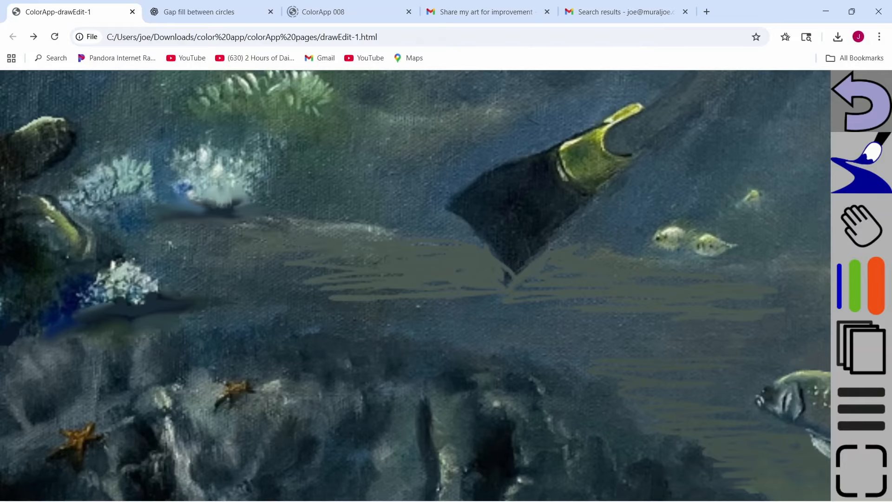
pyautogui.moveTo(488, 305)
pyautogui.mouseDown()
pyautogui.moveTo(636, 321)
pyautogui.moveTo(653, 342)
pyautogui.moveTo(464, 325)
pyautogui.mouseUp()
pyautogui.moveTo(535, 307)
pyautogui.mouseDown()
pyautogui.moveTo(365, 305)
pyautogui.moveTo(267, 284)
pyautogui.moveTo(226, 261)
pyautogui.moveTo(335, 268)
pyautogui.mouseUp()
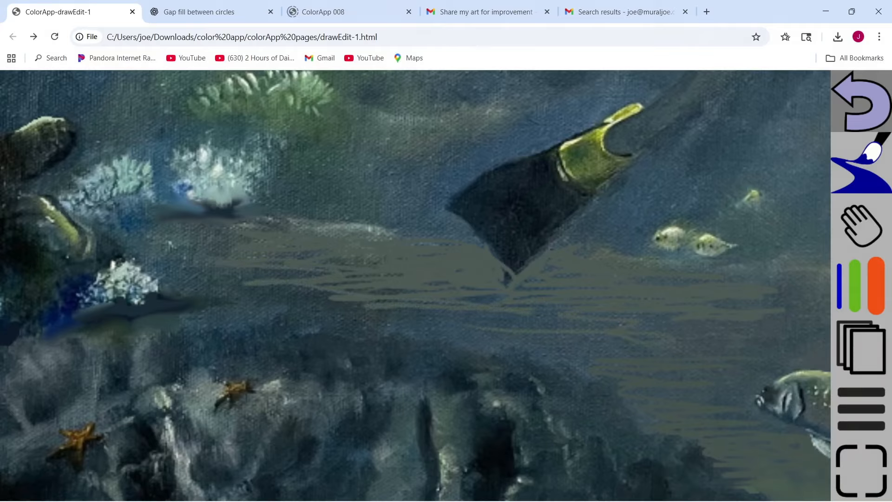
pyautogui.scroll(-10, 297, 334)
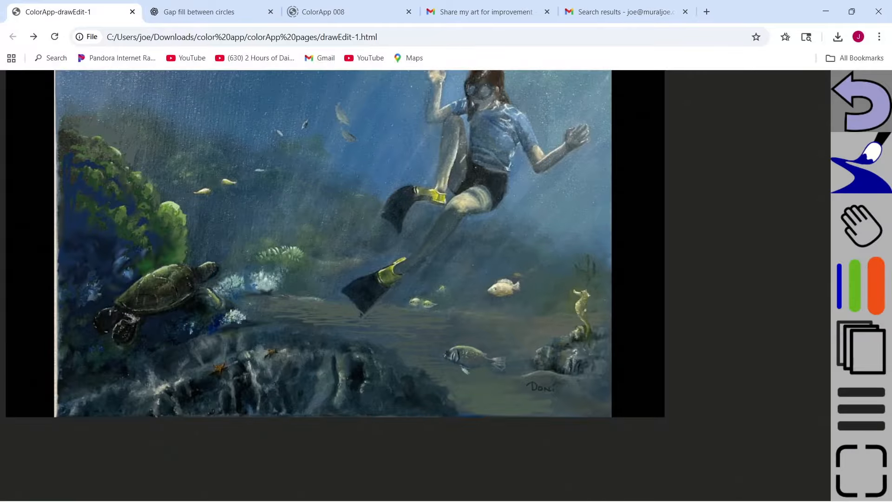
pyautogui.scroll(10, 300, 339)
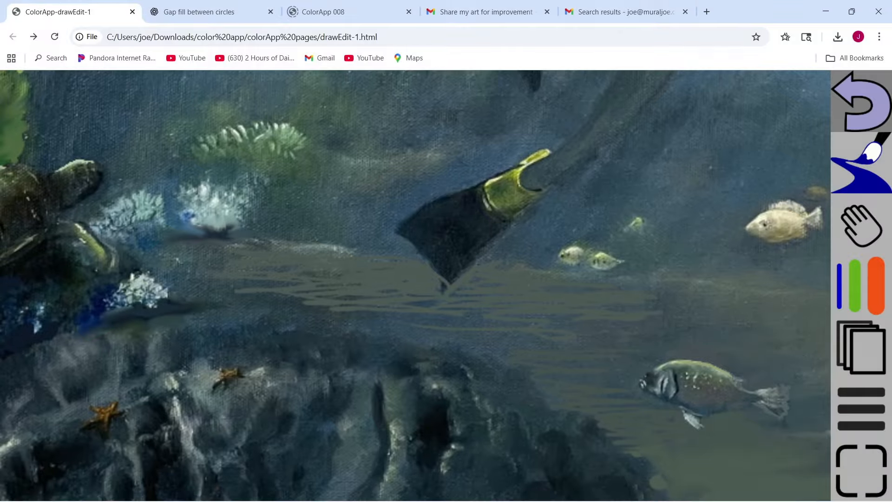
pyautogui.click(860, 163)
pyautogui.click(615, 161)
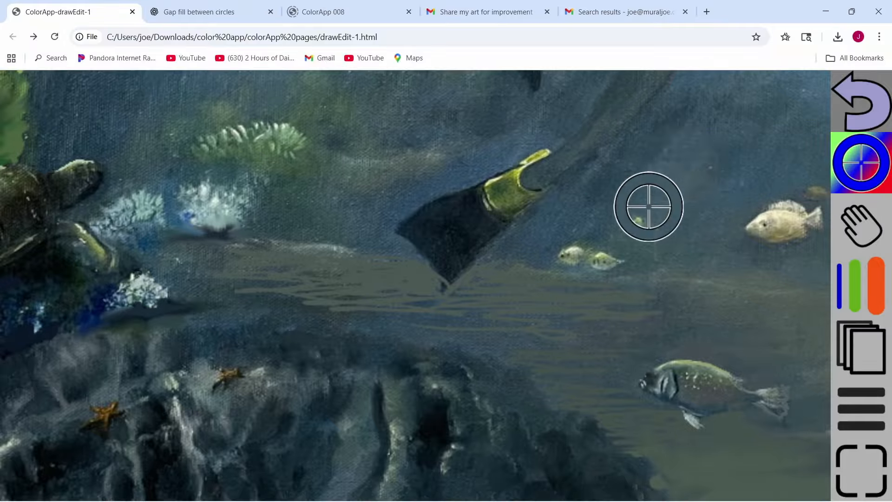
pyautogui.click(675, 172)
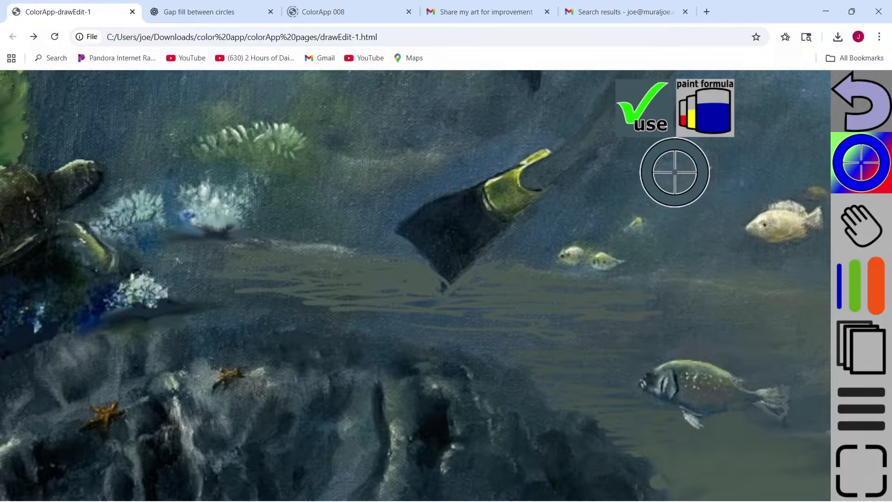
# - Blend the olive strokes on both sides of the flipper tip into the surrounding seabed with the blending brush
pyautogui.click(861, 162)
pyautogui.click(799, 161)
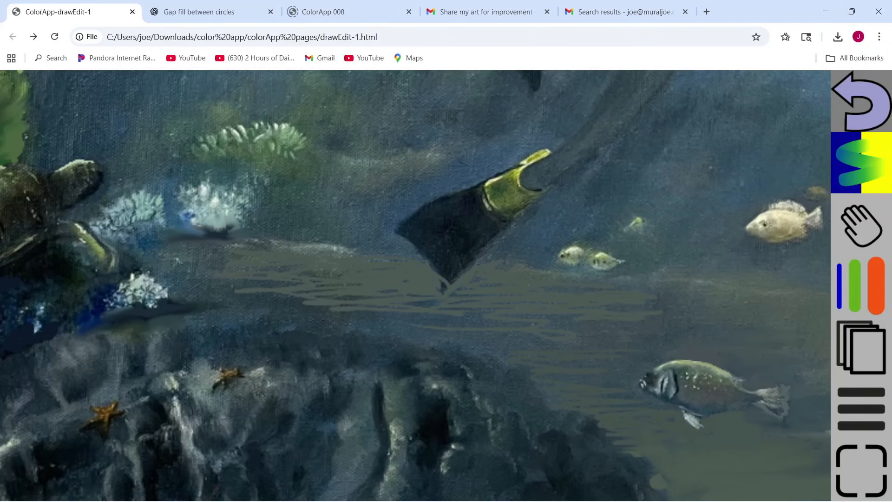
pyautogui.click(870, 292)
pyautogui.click(870, 292)
pyautogui.moveTo(658, 306)
pyautogui.mouseDown()
pyautogui.moveTo(549, 288)
pyautogui.moveTo(356, 314)
pyautogui.moveTo(546, 324)
pyautogui.moveTo(379, 309)
pyautogui.moveTo(499, 295)
pyautogui.moveTo(471, 303)
pyautogui.mouseUp()
pyautogui.moveTo(344, 288)
pyautogui.mouseDown()
pyautogui.moveTo(222, 276)
pyautogui.moveTo(198, 252)
pyautogui.moveTo(341, 275)
pyautogui.moveTo(321, 294)
pyautogui.mouseUp()
pyautogui.moveTo(666, 315)
pyautogui.mouseDown()
pyautogui.moveTo(555, 322)
pyautogui.moveTo(535, 336)
pyautogui.moveTo(633, 326)
pyautogui.mouseUp()
pyautogui.scroll(-7, 412, 269)
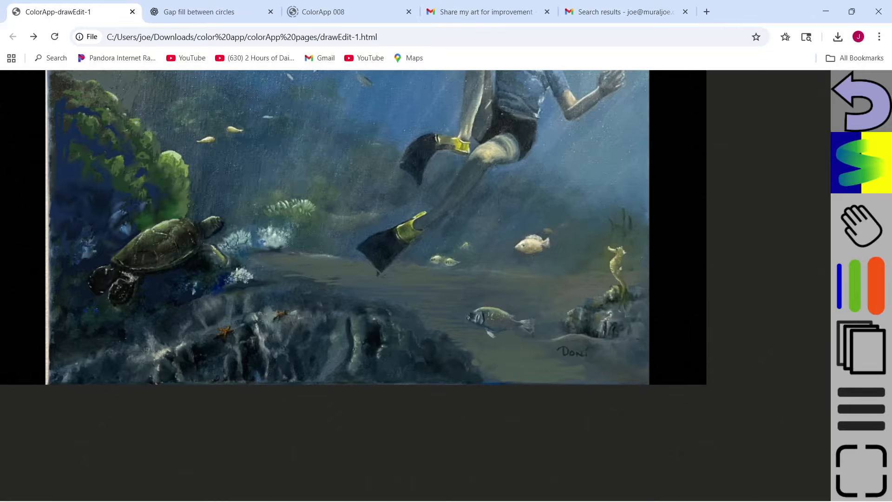
# - Sample the grey shadow colour on the swimmer's lower thigh and desaturate it to a nearly neutral grey for the brush
pyautogui.moveTo(380, 273); pyautogui.dragTo(420, 388)
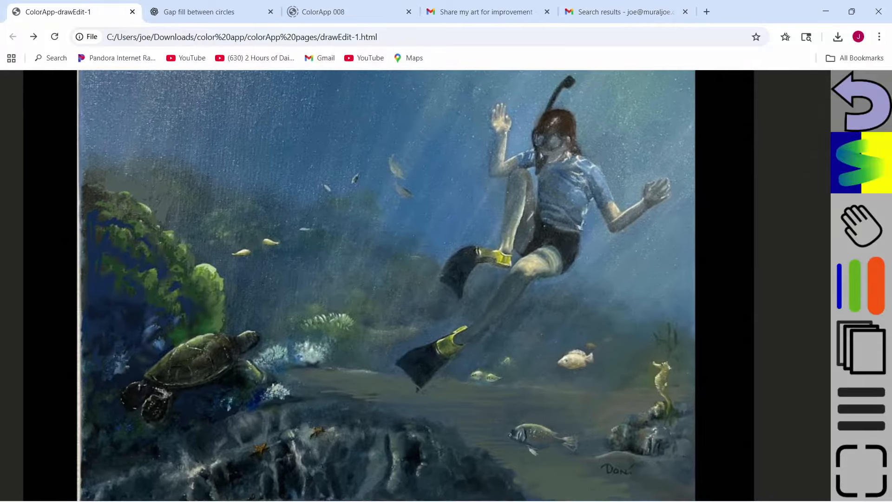
pyautogui.scroll(5, 576, 228)
pyautogui.scroll(6, 495, 287)
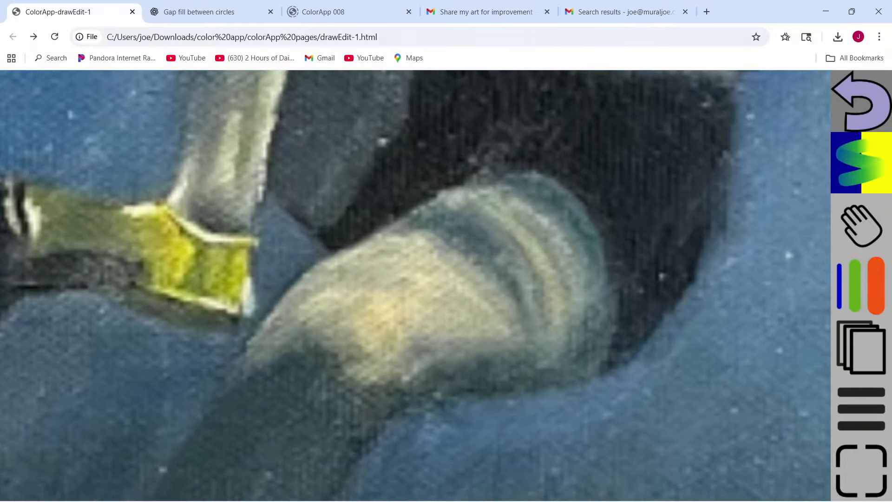
pyautogui.click(861, 162)
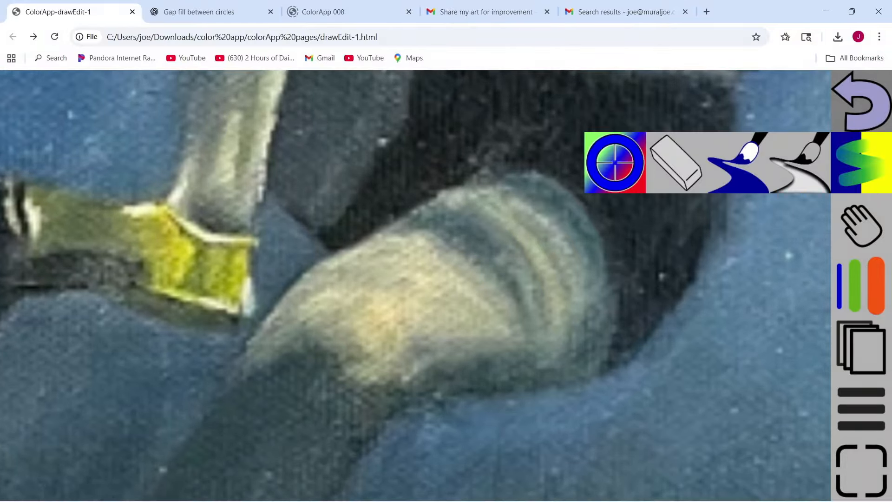
pyautogui.click(614, 163)
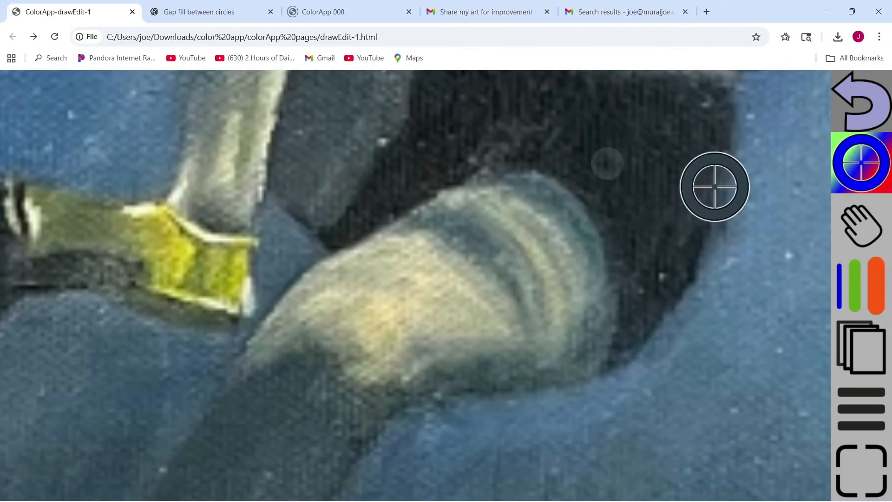
pyautogui.click(453, 344)
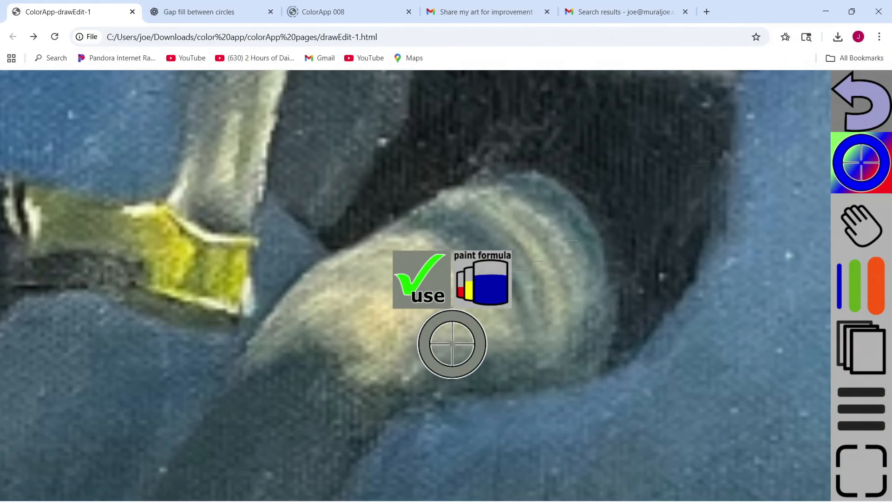
pyautogui.click(420, 279)
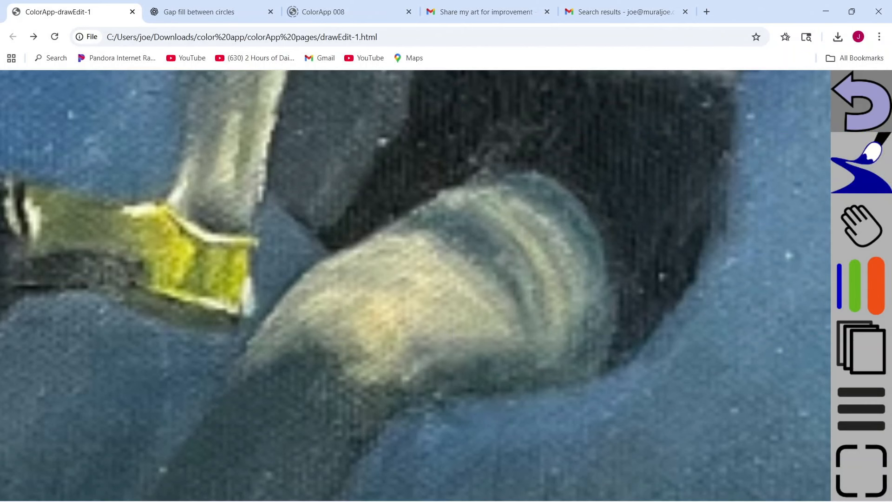
pyautogui.click(860, 286)
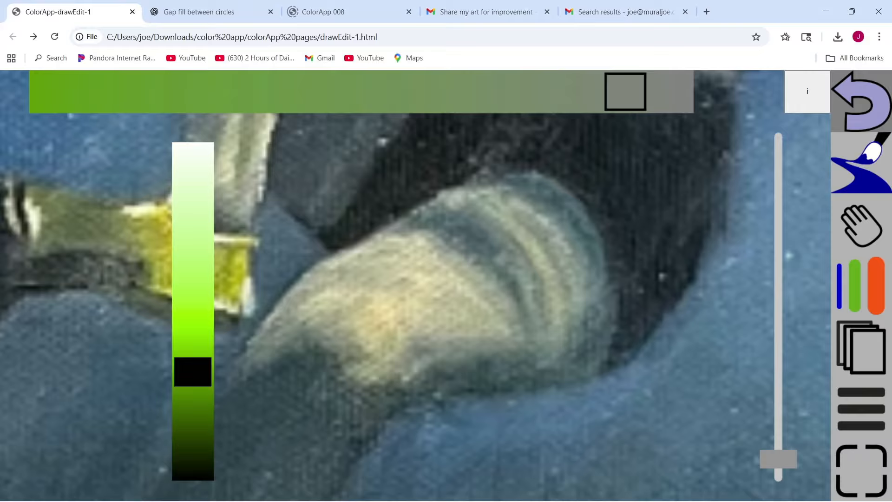
pyautogui.moveTo(626, 92); pyautogui.dragTo(673, 92)
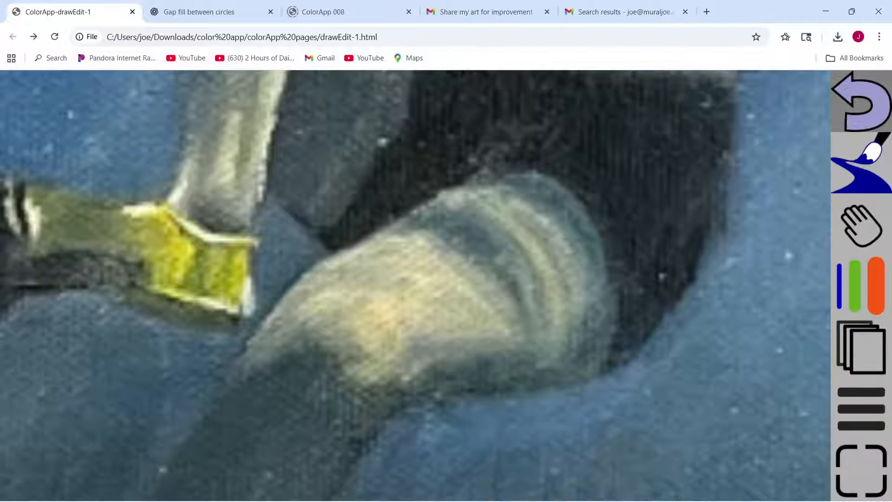
# - Paint grey along the shaded lower edge of the swimmer's lit thigh and beneath the knee
pyautogui.moveTo(412, 354)
pyautogui.mouseDown()
pyautogui.moveTo(446, 336)
pyautogui.moveTo(461, 346)
pyautogui.moveTo(472, 334)
pyautogui.moveTo(502, 333)
pyautogui.moveTo(509, 308)
pyautogui.mouseUp()
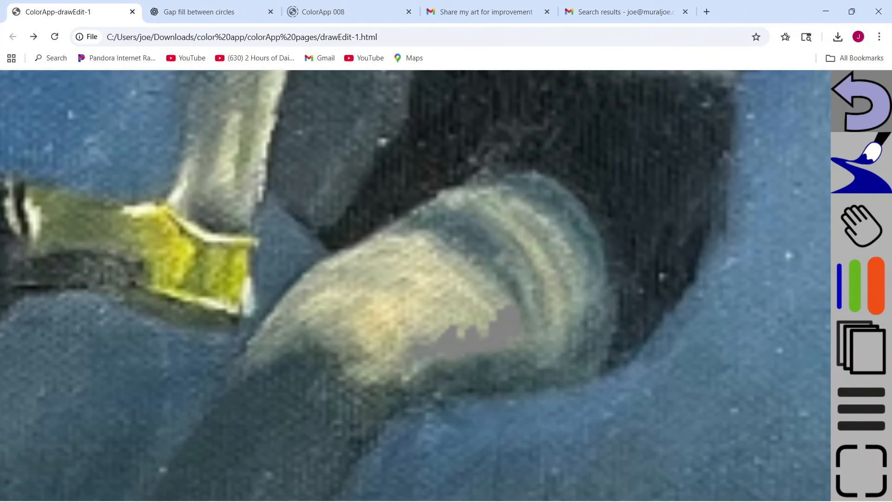
pyautogui.moveTo(537, 352); pyautogui.dragTo(567, 342)
pyautogui.moveTo(332, 356)
pyautogui.mouseDown()
pyautogui.moveTo(299, 335)
pyautogui.moveTo(249, 366)
pyautogui.mouseUp()
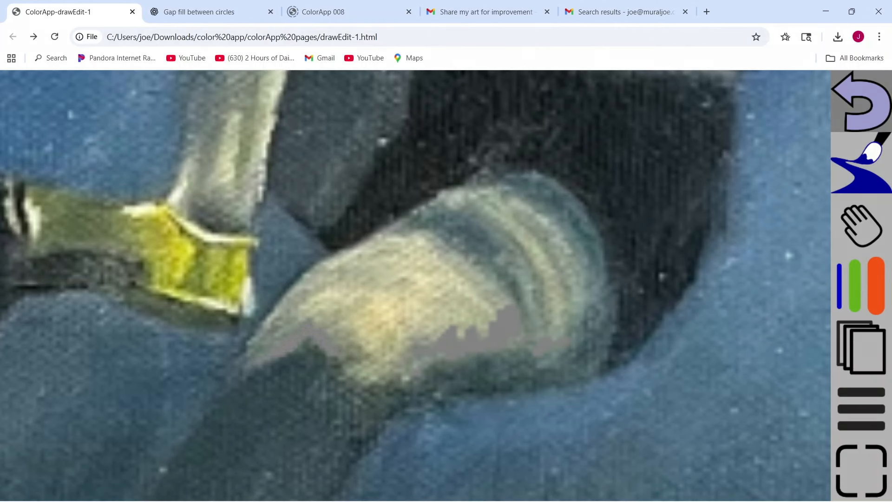
# - Paint grey into the curved bands near the swimmer's shorts and along the upper edge of the thigh's highlight
pyautogui.scroll(-3, 400, 359)
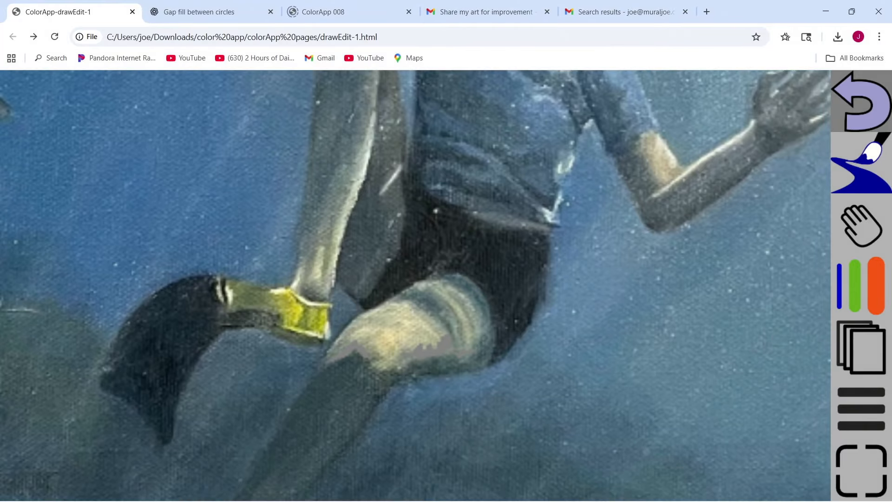
pyautogui.scroll(6, 446, 353)
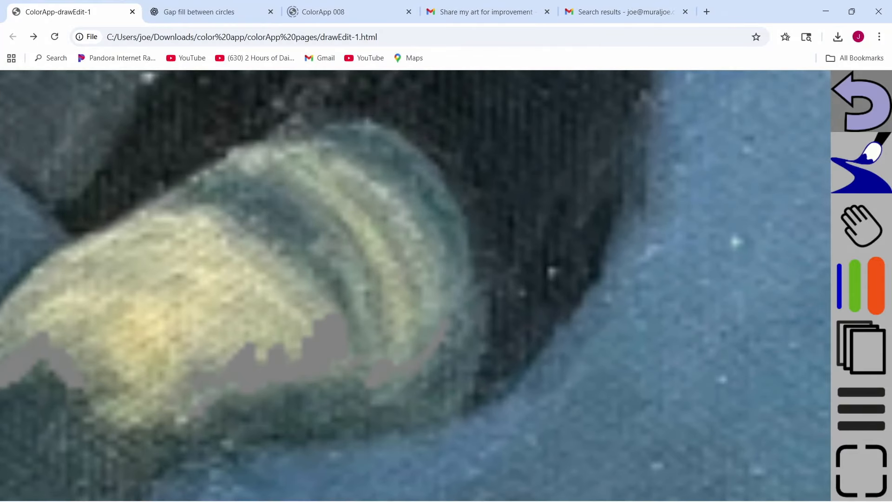
pyautogui.moveTo(441, 307)
pyautogui.mouseDown()
pyautogui.moveTo(444, 245)
pyautogui.moveTo(424, 209)
pyautogui.moveTo(388, 188)
pyautogui.mouseUp()
pyautogui.moveTo(404, 269); pyautogui.dragTo(363, 200)
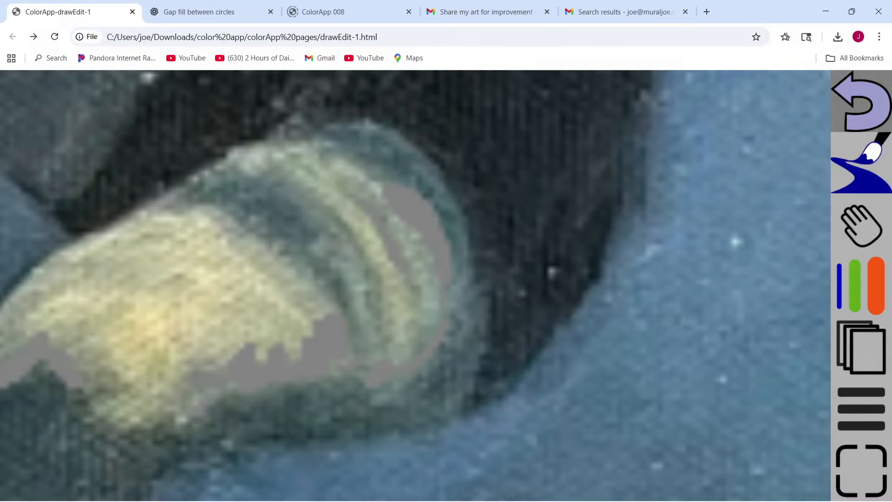
pyautogui.moveTo(351, 235)
pyautogui.mouseDown()
pyautogui.moveTo(372, 296)
pyautogui.moveTo(344, 335)
pyautogui.mouseUp()
pyautogui.moveTo(304, 299); pyautogui.dragTo(222, 232)
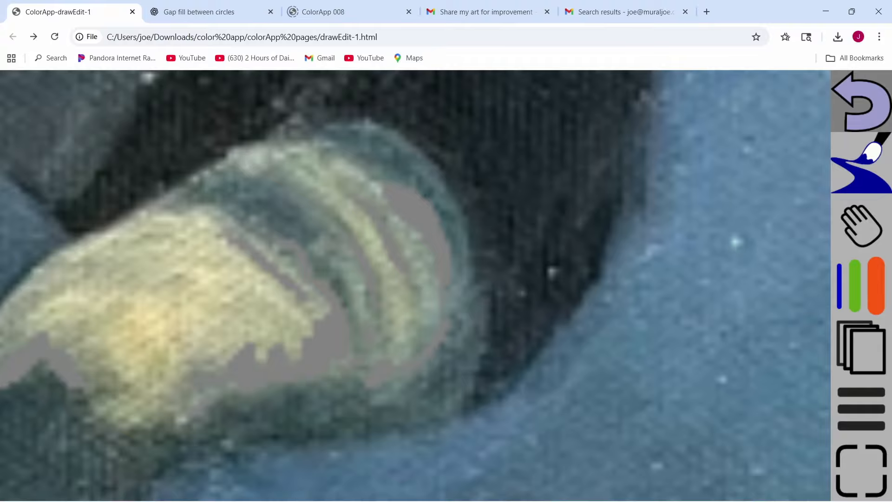
# - Switch to the blending brush, undo its first stroke on the outer grey band and reduce the brush size
pyautogui.click(861, 162)
pyautogui.click(800, 163)
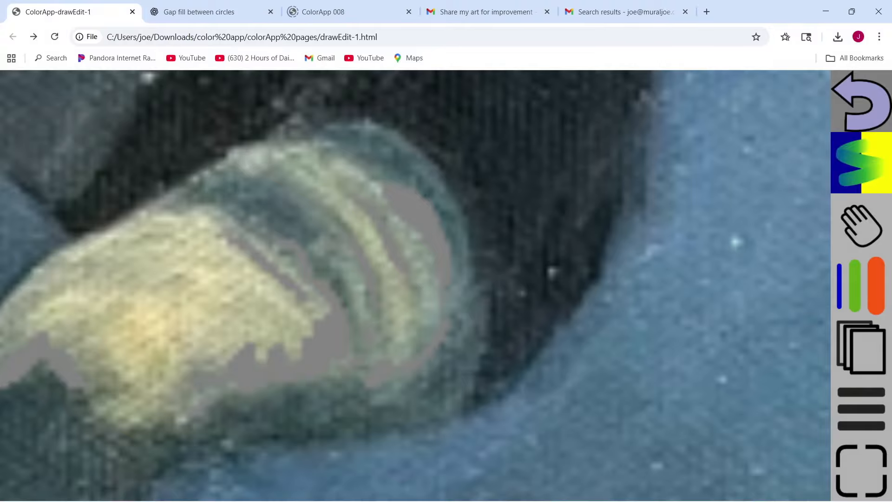
pyautogui.moveTo(383, 207); pyautogui.dragTo(447, 311)
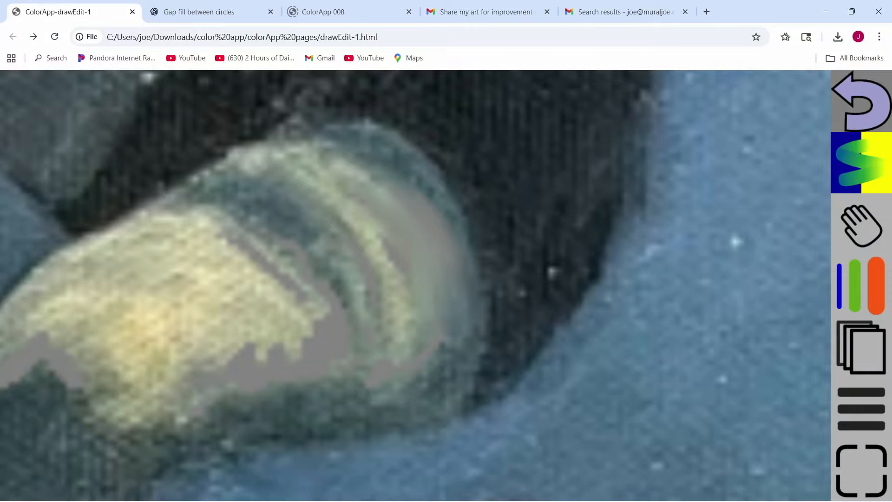
pyautogui.click(861, 101)
pyautogui.click(862, 286)
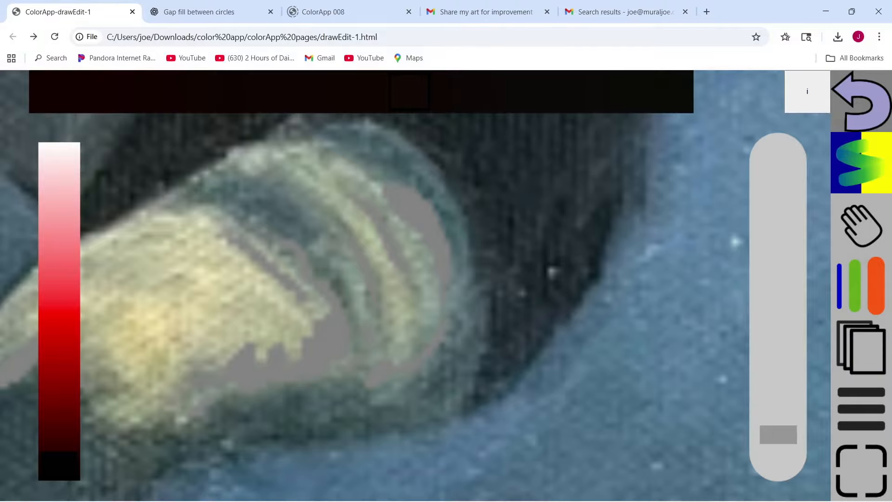
pyautogui.moveTo(778, 434)
pyautogui.mouseDown()
pyautogui.moveTo(778, 465)
pyautogui.moveTo(778, 454)
pyautogui.mouseUp()
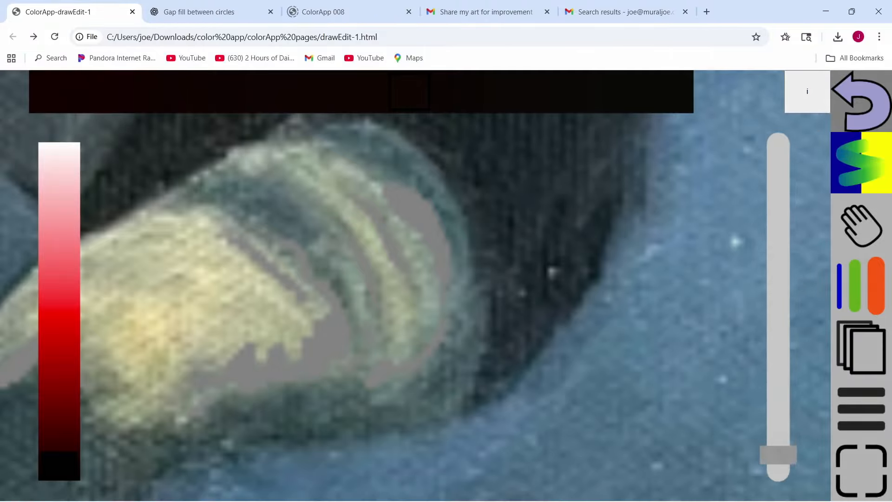
pyautogui.click(862, 286)
# - Blend the grey into the inner curved bands, the highlight's upper edge and the shaded lower edge of the swimmer's thigh
pyautogui.moveTo(374, 185); pyautogui.dragTo(417, 289)
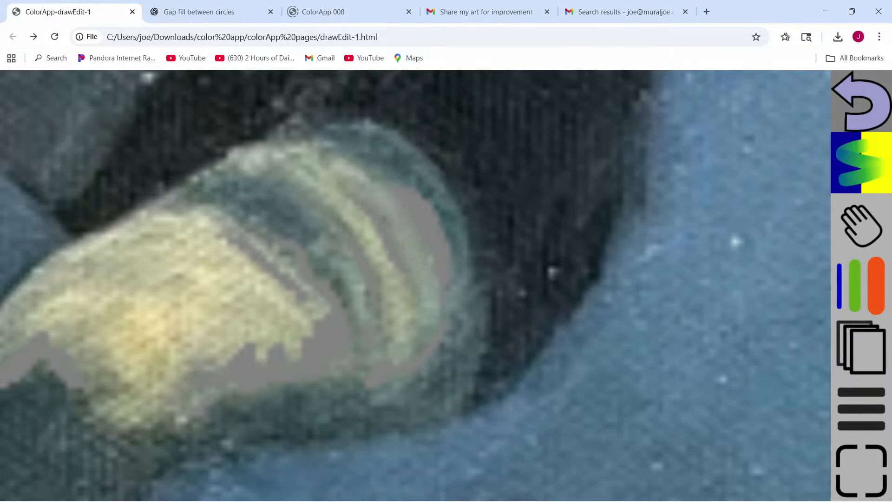
pyautogui.moveTo(368, 211); pyautogui.dragTo(411, 312)
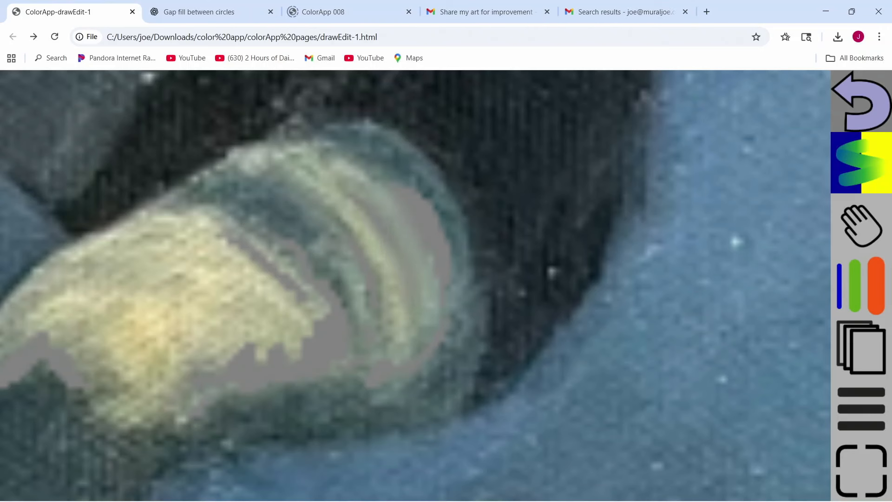
pyautogui.moveTo(255, 255)
pyautogui.mouseDown()
pyautogui.moveTo(320, 317)
pyautogui.moveTo(306, 325)
pyautogui.moveTo(284, 302)
pyautogui.mouseUp()
pyautogui.moveTo(287, 347)
pyautogui.mouseDown()
pyautogui.moveTo(253, 314)
pyautogui.moveTo(239, 353)
pyautogui.moveTo(169, 386)
pyautogui.mouseUp()
pyautogui.moveTo(275, 387)
pyautogui.mouseDown()
pyautogui.moveTo(328, 369)
pyautogui.moveTo(260, 399)
pyautogui.moveTo(369, 379)
pyautogui.moveTo(397, 392)
pyautogui.moveTo(444, 343)
pyautogui.mouseUp()
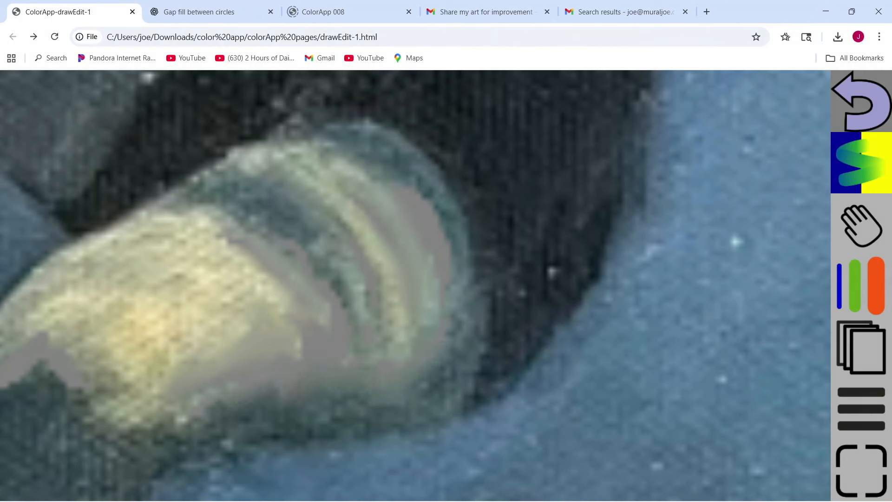
# - Blend the outer grey band near the shorts into the dark rim and soften the lower ends of the curved bands
pyautogui.moveTo(394, 152); pyautogui.dragTo(454, 254)
pyautogui.moveTo(415, 188)
pyautogui.mouseDown()
pyautogui.moveTo(431, 225)
pyautogui.moveTo(415, 228)
pyautogui.moveTo(429, 221)
pyautogui.moveTo(435, 249)
pyautogui.mouseUp()
pyautogui.moveTo(436, 248); pyautogui.dragTo(451, 307)
pyautogui.moveTo(424, 224); pyautogui.dragTo(367, 171)
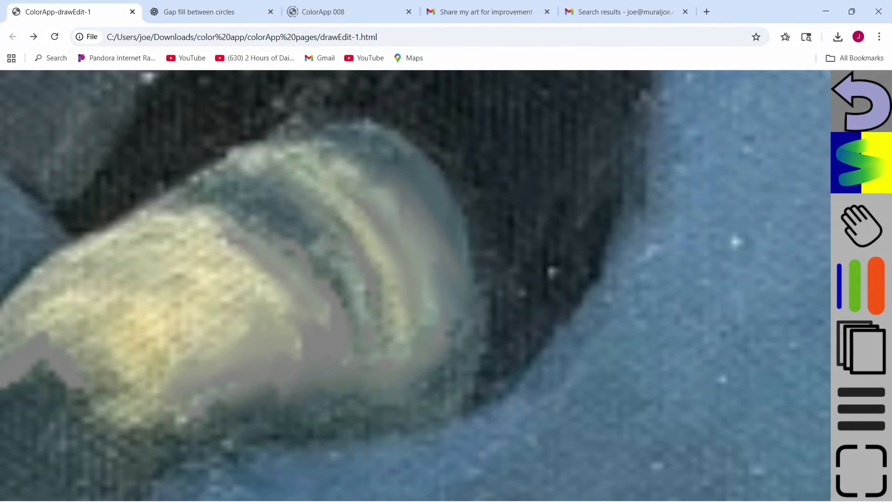
pyautogui.moveTo(400, 309); pyautogui.dragTo(410, 360)
pyautogui.moveTo(356, 307); pyautogui.dragTo(362, 360)
pyautogui.scroll(-5, 416, 285)
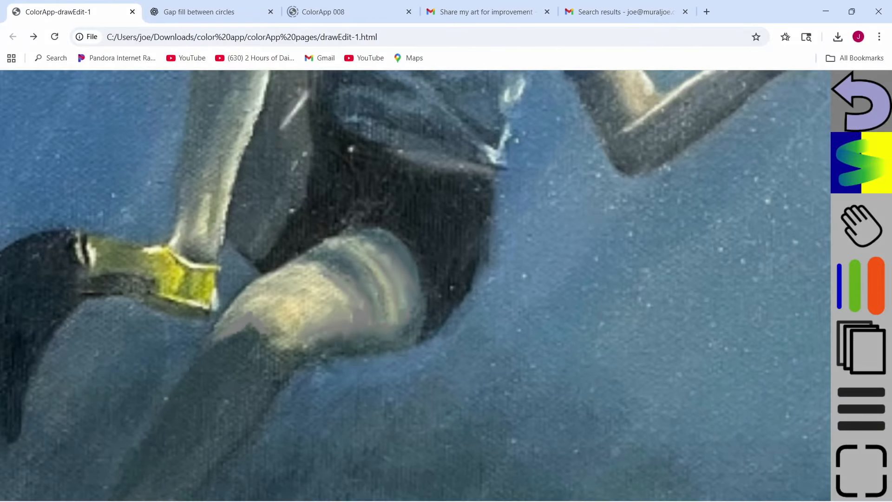
# - Smooth the curved light and dark bands beside the shorts with long blending strokes along their curve
pyautogui.scroll(5, 353, 325)
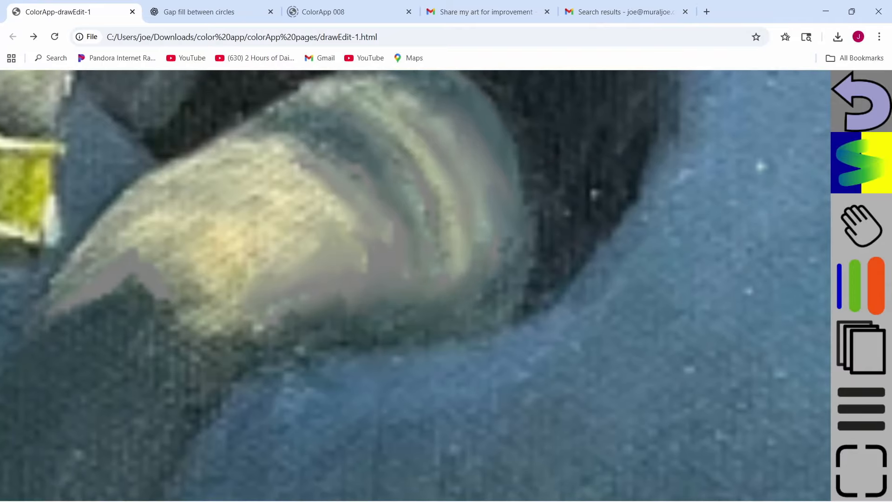
pyautogui.moveTo(453, 300); pyautogui.dragTo(443, 184)
pyautogui.moveTo(488, 279); pyautogui.dragTo(472, 142)
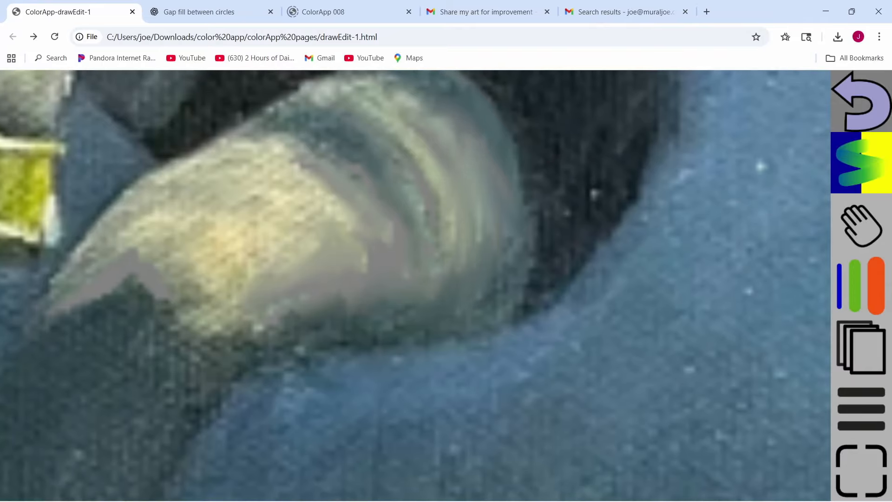
pyautogui.moveTo(511, 270)
pyautogui.mouseDown()
pyautogui.moveTo(508, 126)
pyautogui.moveTo(488, 93)
pyautogui.mouseUp()
pyautogui.moveTo(425, 302); pyautogui.dragTo(418, 153)
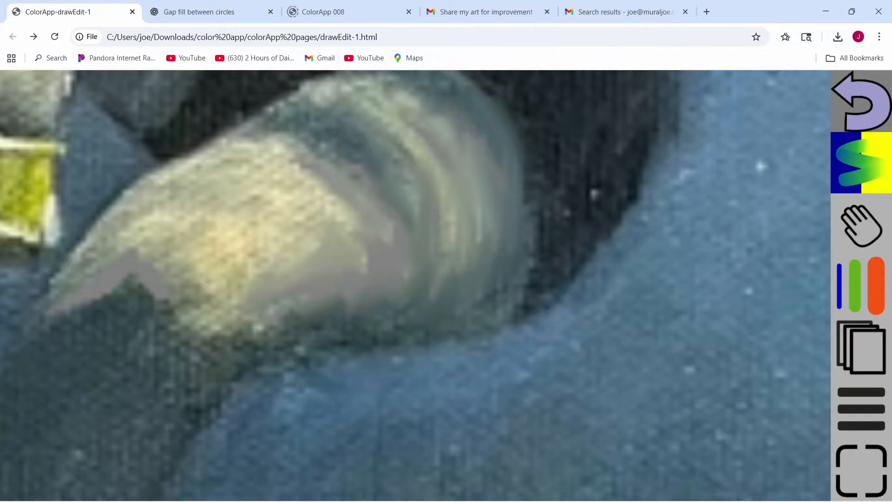
# - Blend the remaining grey patch between the thigh's highlight and bands, and soften the shadow along the lower edge
pyautogui.moveTo(413, 260)
pyautogui.mouseDown()
pyautogui.moveTo(397, 172)
pyautogui.moveTo(373, 292)
pyautogui.moveTo(358, 260)
pyautogui.mouseUp()
pyautogui.moveTo(309, 314)
pyautogui.mouseDown()
pyautogui.moveTo(312, 286)
pyautogui.moveTo(251, 330)
pyautogui.mouseUp()
pyautogui.moveTo(325, 289)
pyautogui.mouseDown()
pyautogui.moveTo(188, 376)
pyautogui.moveTo(246, 328)
pyautogui.mouseUp()
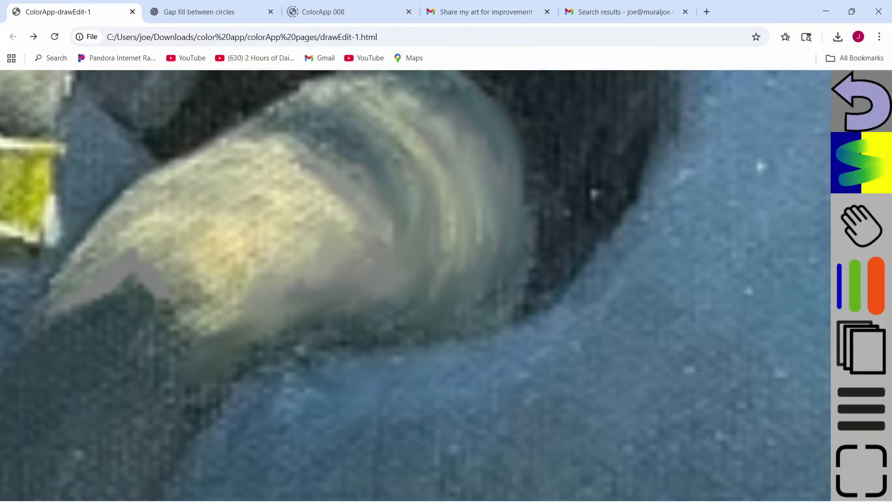
pyautogui.scroll(-4, 376, 341)
pyautogui.scroll(-3, 340, 331)
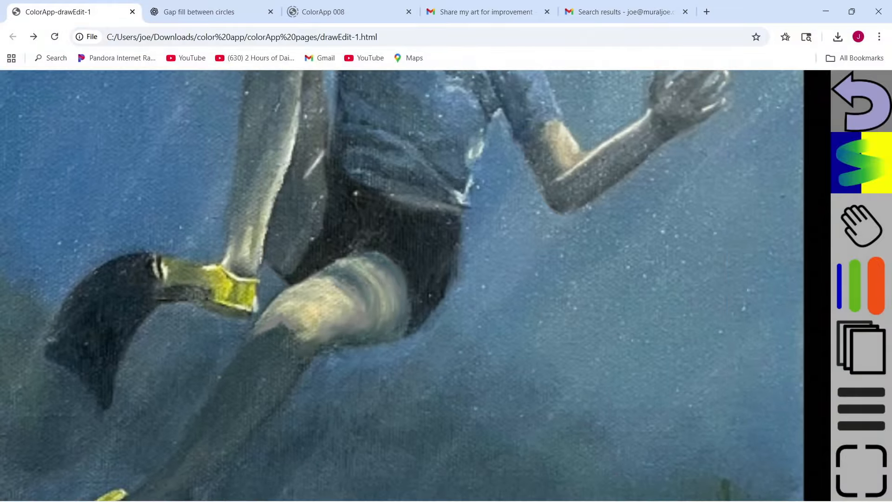
pyautogui.scroll(-3, 406, 363)
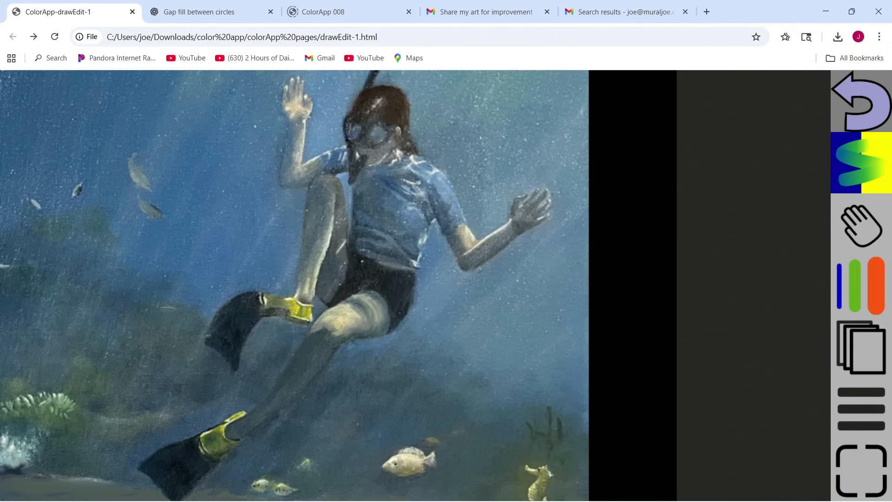
# - Blend the grey patch below the knee into the dark lower leg and the bright knee highlight
pyautogui.scroll(5, 283, 385)
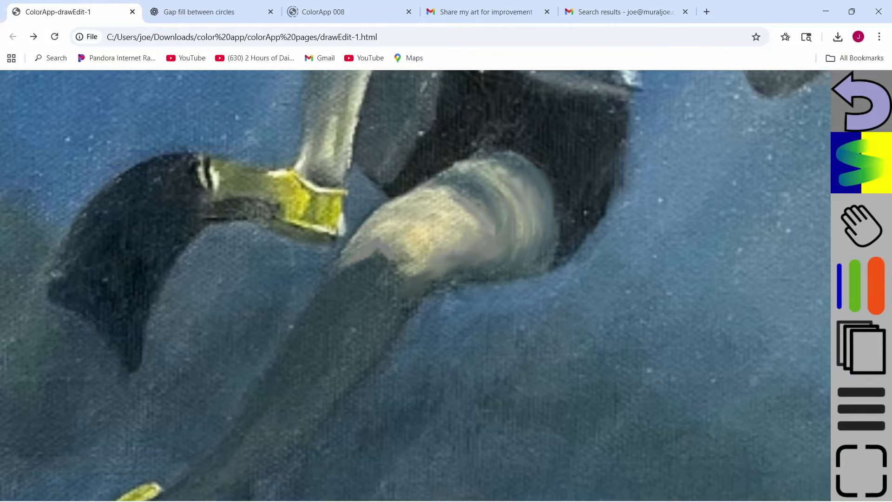
pyautogui.scroll(5, 343, 211)
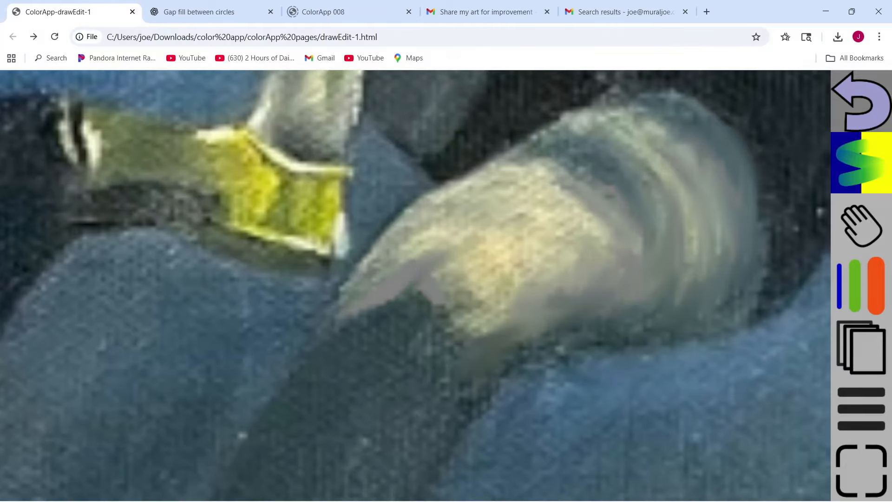
pyautogui.moveTo(439, 279); pyautogui.dragTo(343, 332)
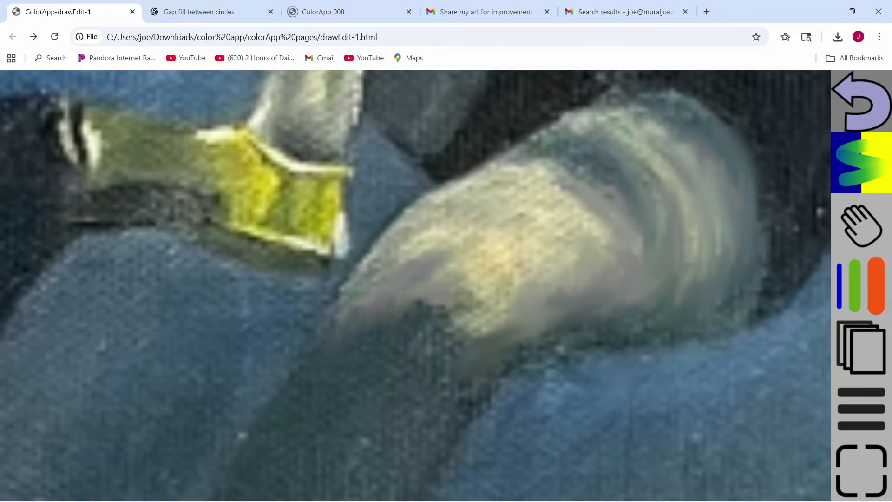
pyautogui.moveTo(369, 281); pyautogui.dragTo(401, 240)
pyautogui.moveTo(432, 270)
pyautogui.mouseDown()
pyautogui.moveTo(462, 262)
pyautogui.moveTo(469, 270)
pyautogui.mouseUp()
pyautogui.moveTo(476, 245)
pyautogui.mouseDown()
pyautogui.moveTo(413, 260)
pyautogui.moveTo(380, 280)
pyautogui.mouseUp()
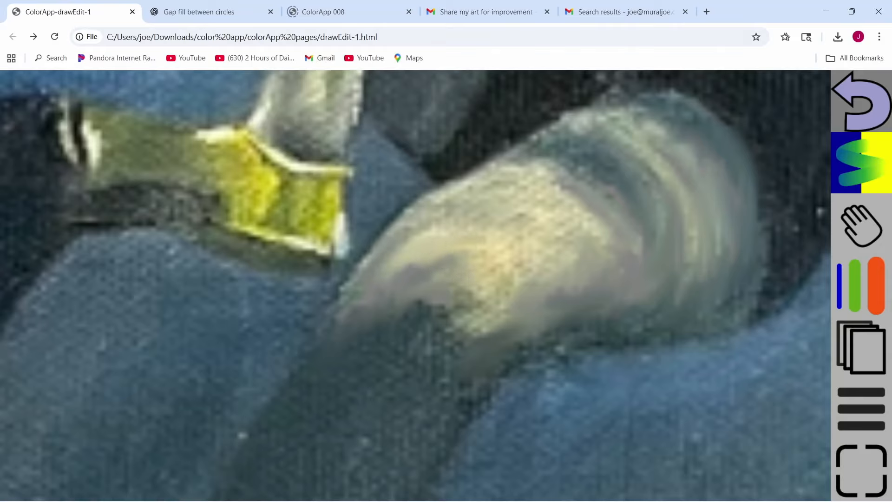
# - Smooth the bright highlight across the top of the knee and thigh with blending strokes
pyautogui.moveTo(487, 223); pyautogui.dragTo(427, 223)
pyautogui.moveTo(532, 221); pyautogui.dragTo(445, 207)
pyautogui.moveTo(527, 186); pyautogui.dragTo(436, 206)
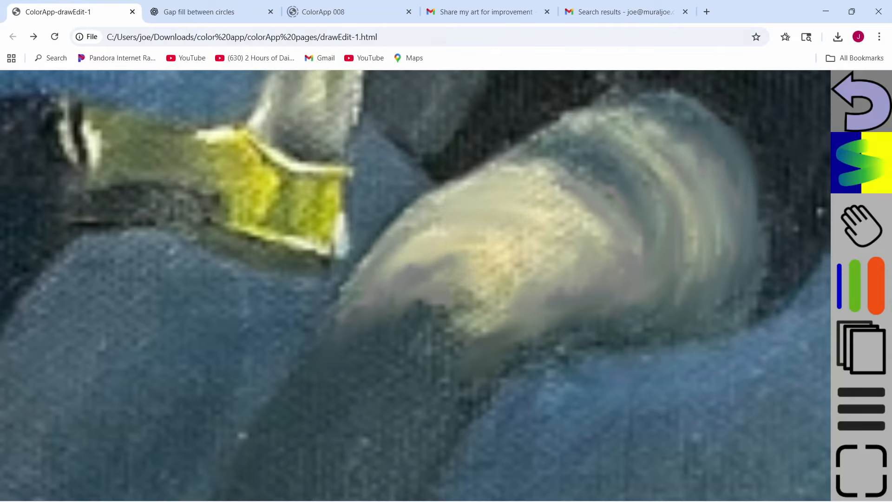
pyautogui.moveTo(554, 248); pyautogui.dragTo(587, 264)
pyautogui.moveTo(570, 224); pyautogui.dragTo(599, 243)
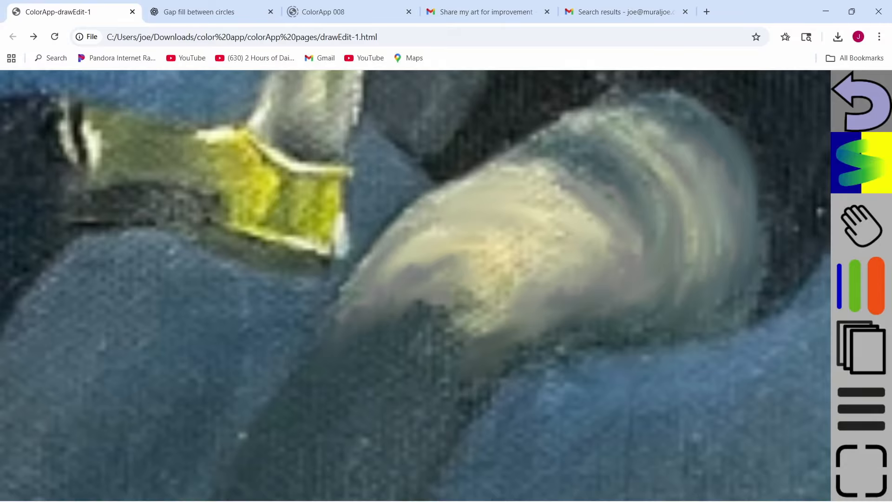
pyautogui.scroll(-3, 535, 349)
pyautogui.scroll(-3, 432, 335)
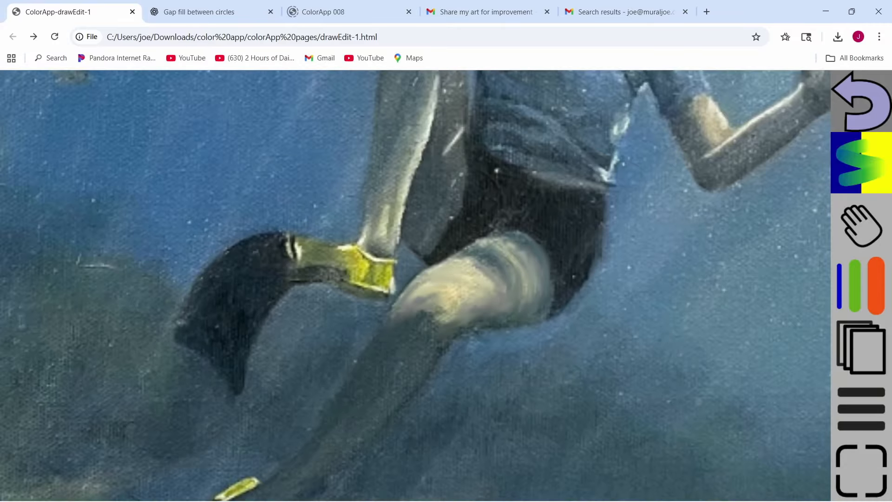
# - Paint grey along the shaded inner side of the bright patch above the swimmer's bent elbow and switch to the blending brush
pyautogui.scroll(10, 743, 158)
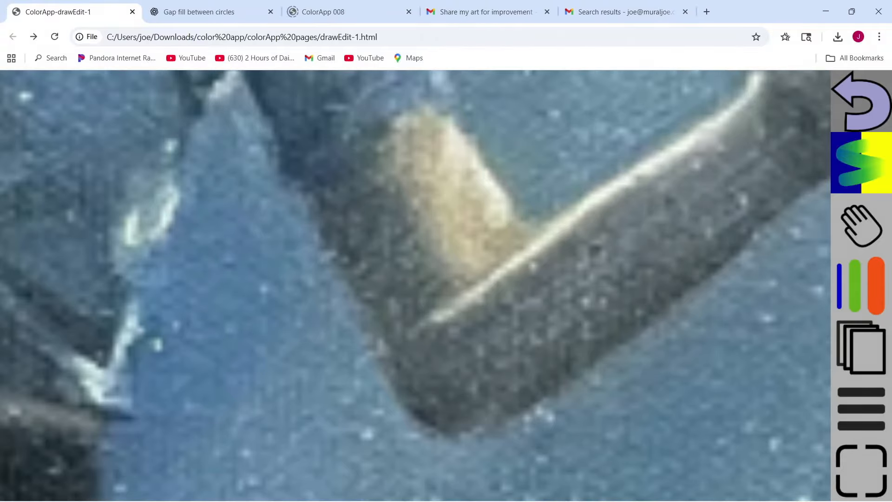
pyautogui.click(856, 166)
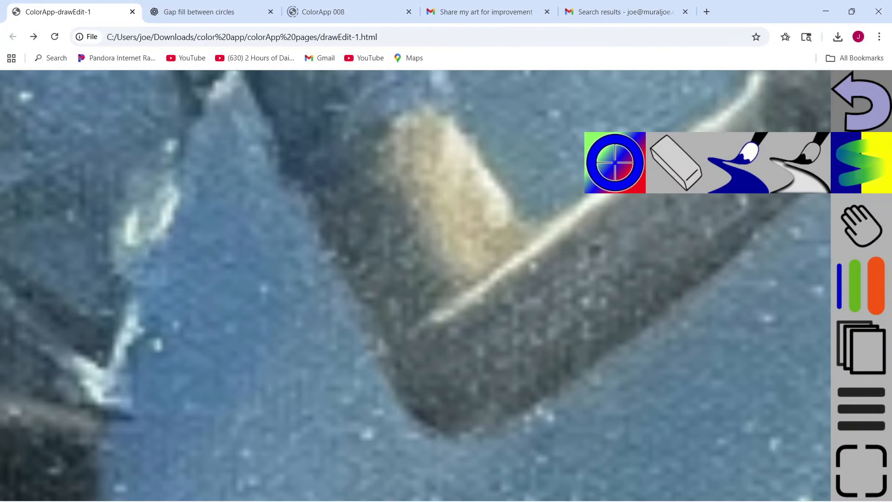
pyautogui.click(739, 163)
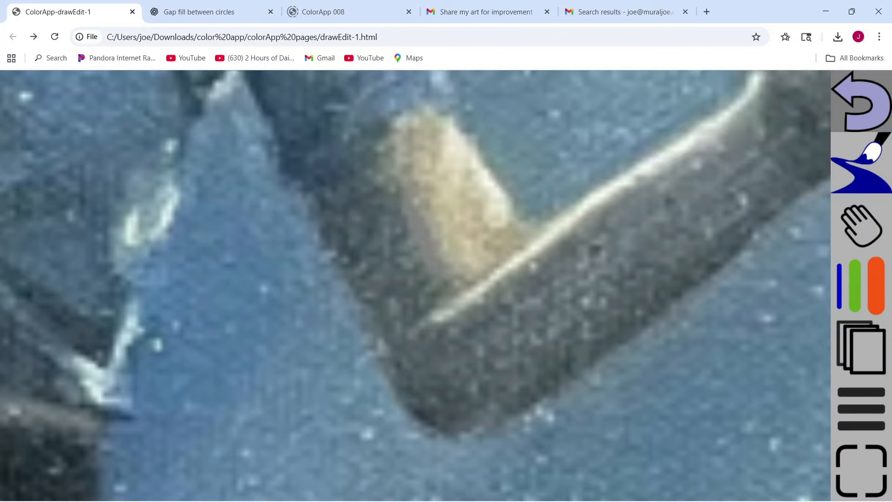
pyautogui.moveTo(444, 279)
pyautogui.mouseDown()
pyautogui.moveTo(453, 263)
pyautogui.moveTo(425, 207)
pyautogui.moveTo(374, 172)
pyautogui.moveTo(404, 154)
pyautogui.mouseUp()
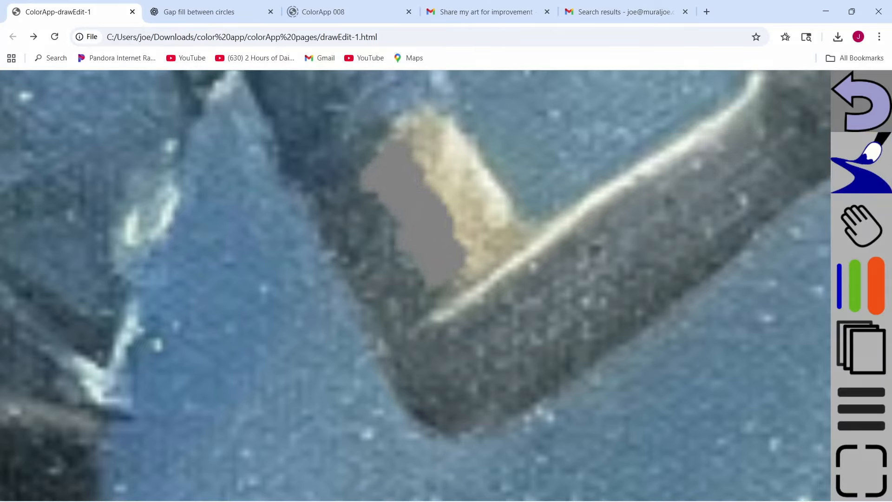
pyautogui.click(861, 162)
pyautogui.click(797, 167)
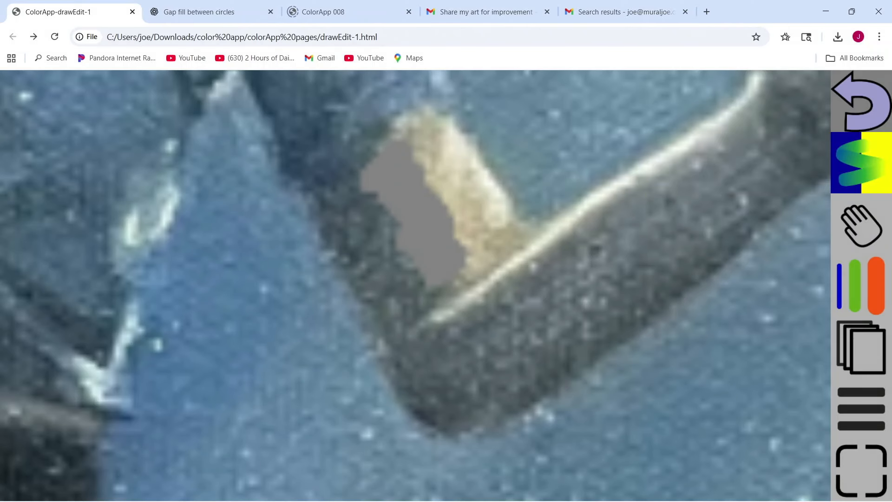
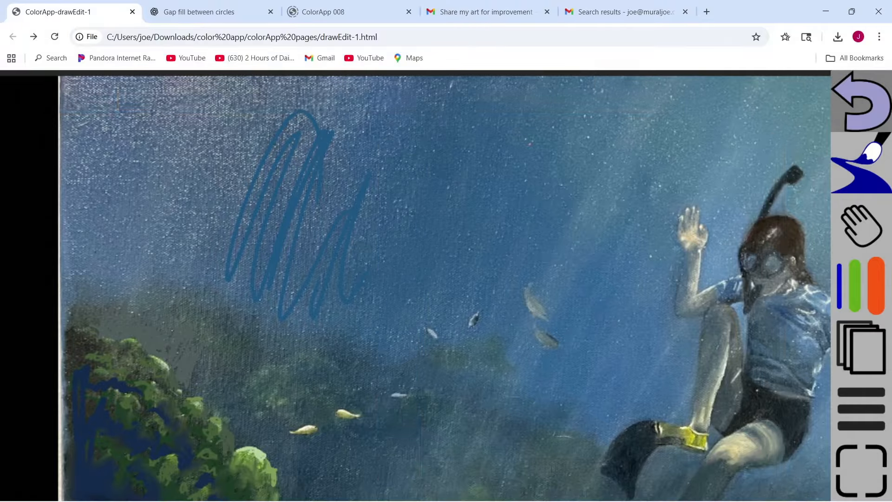
# - Cover the open water in the painting's upper-left area with flat blue, down to above the distant reef
pyautogui.moveTo(312, 261)
pyautogui.mouseDown()
pyautogui.moveTo(293, 295)
pyautogui.moveTo(326, 127)
pyautogui.moveTo(246, 304)
pyautogui.moveTo(232, 275)
pyautogui.moveTo(200, 92)
pyautogui.moveTo(177, 274)
pyautogui.moveTo(144, 79)
pyautogui.moveTo(123, 279)
pyautogui.moveTo(95, 293)
pyautogui.moveTo(65, 116)
pyautogui.moveTo(75, 88)
pyautogui.moveTo(181, 96)
pyautogui.moveTo(172, 213)
pyautogui.moveTo(137, 119)
pyautogui.moveTo(95, 107)
pyautogui.moveTo(219, 116)
pyautogui.moveTo(428, 98)
pyautogui.moveTo(341, 81)
pyautogui.moveTo(304, 128)
pyautogui.moveTo(344, 213)
pyautogui.moveTo(381, 198)
pyautogui.moveTo(311, 316)
pyautogui.moveTo(242, 279)
pyautogui.moveTo(125, 285)
pyautogui.moveTo(343, 325)
pyautogui.moveTo(404, 165)
pyautogui.moveTo(409, 316)
pyautogui.moveTo(439, 119)
pyautogui.moveTo(269, 205)
pyautogui.mouseUp()
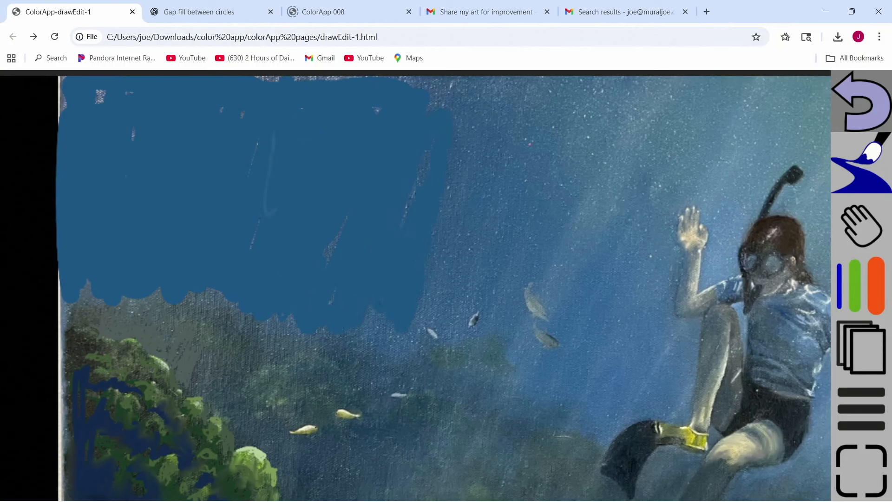
pyautogui.scroll(5, 254, 387)
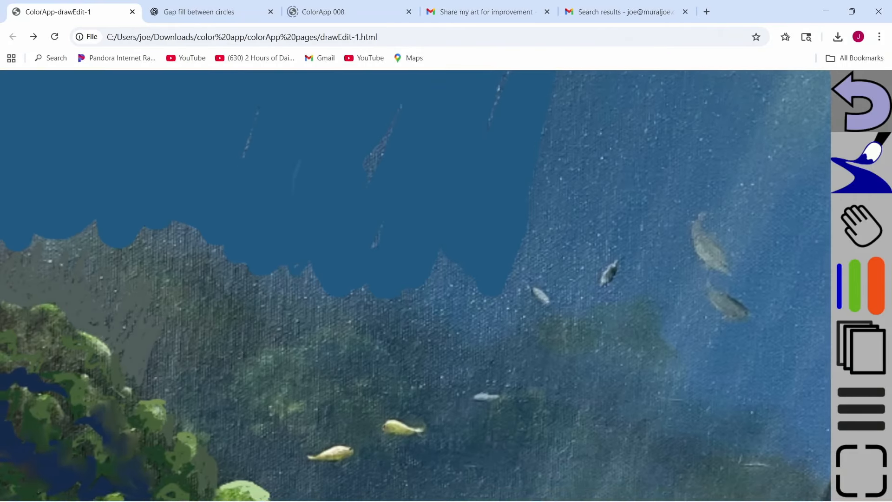
pyautogui.scroll(-3, 415, 286)
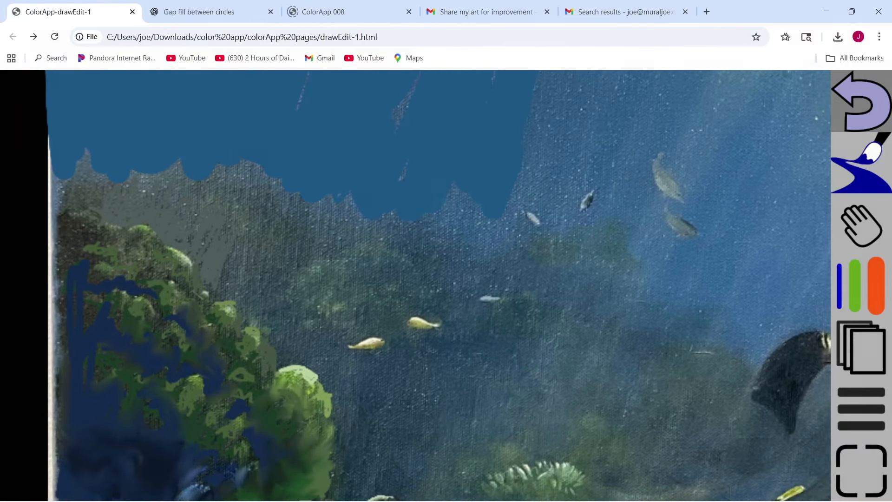
pyautogui.moveTo(451, 230)
pyautogui.mouseDown()
pyautogui.moveTo(467, 202)
pyautogui.moveTo(255, 170)
pyautogui.moveTo(216, 175)
pyautogui.mouseUp()
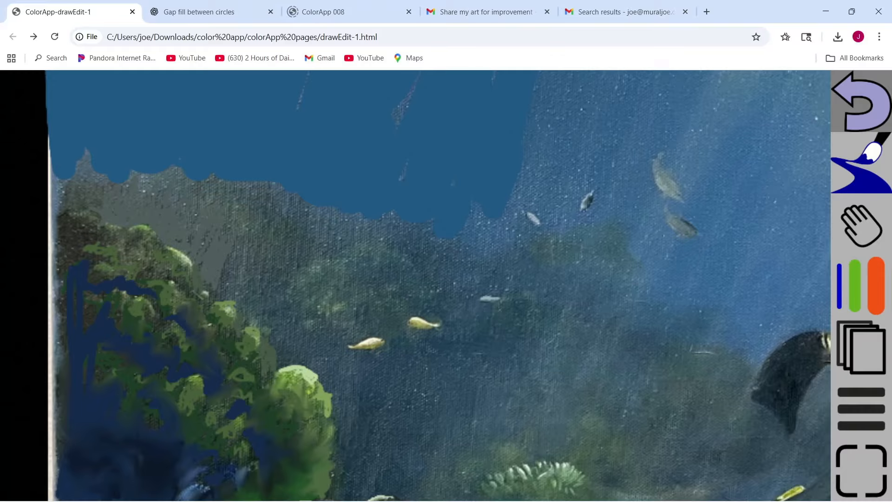
# - Darken the blue brush colour and paint a band beneath the flat blue, along the reef's upper edge and towards the yellow fish
pyautogui.click(867, 289)
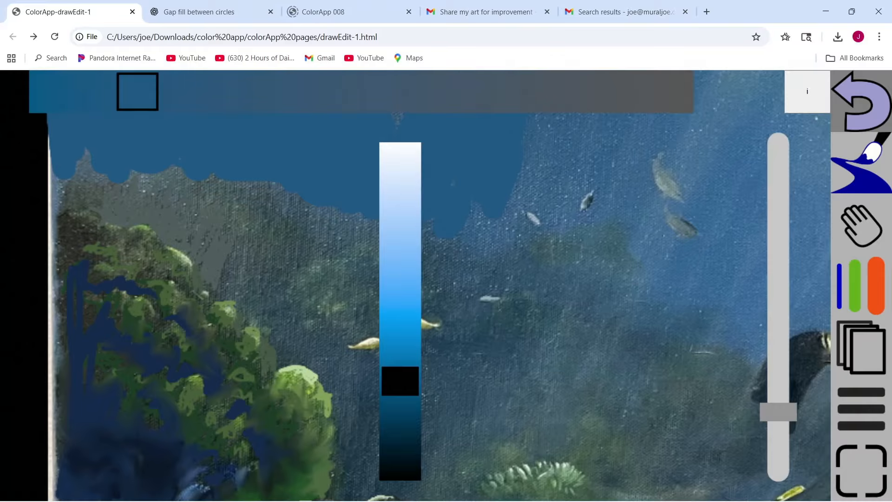
pyautogui.moveTo(400, 381); pyautogui.dragTo(400, 395)
pyautogui.click(269, 250)
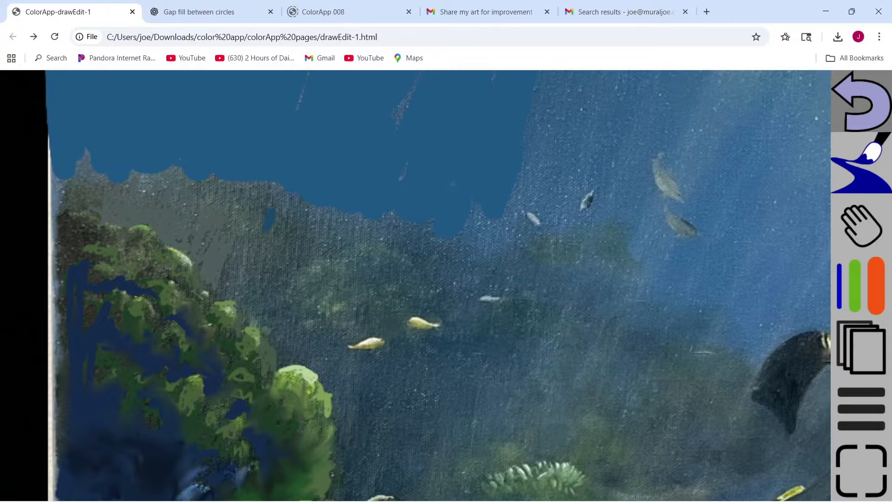
pyautogui.moveTo(268, 221)
pyautogui.mouseDown()
pyautogui.moveTo(259, 210)
pyautogui.moveTo(168, 203)
pyautogui.moveTo(135, 179)
pyautogui.moveTo(89, 209)
pyautogui.moveTo(70, 163)
pyautogui.moveTo(44, 218)
pyautogui.moveTo(135, 218)
pyautogui.moveTo(223, 247)
pyautogui.moveTo(200, 274)
pyautogui.moveTo(232, 232)
pyautogui.moveTo(232, 283)
pyautogui.moveTo(271, 244)
pyautogui.moveTo(237, 307)
pyautogui.moveTo(251, 316)
pyautogui.moveTo(298, 253)
pyautogui.moveTo(274, 204)
pyautogui.moveTo(321, 223)
pyautogui.moveTo(395, 232)
pyautogui.moveTo(367, 249)
pyautogui.moveTo(395, 286)
pyautogui.mouseUp()
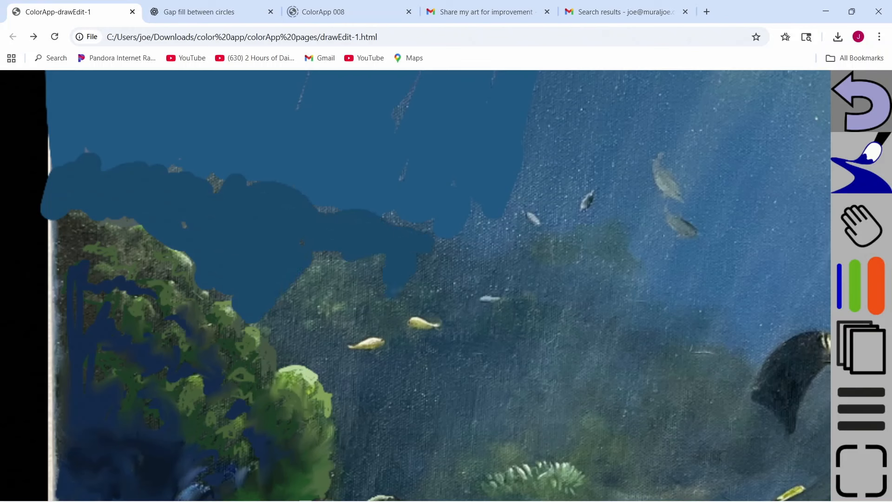
pyautogui.moveTo(321, 332)
pyautogui.mouseDown()
pyautogui.moveTo(292, 304)
pyautogui.moveTo(269, 327)
pyautogui.mouseUp()
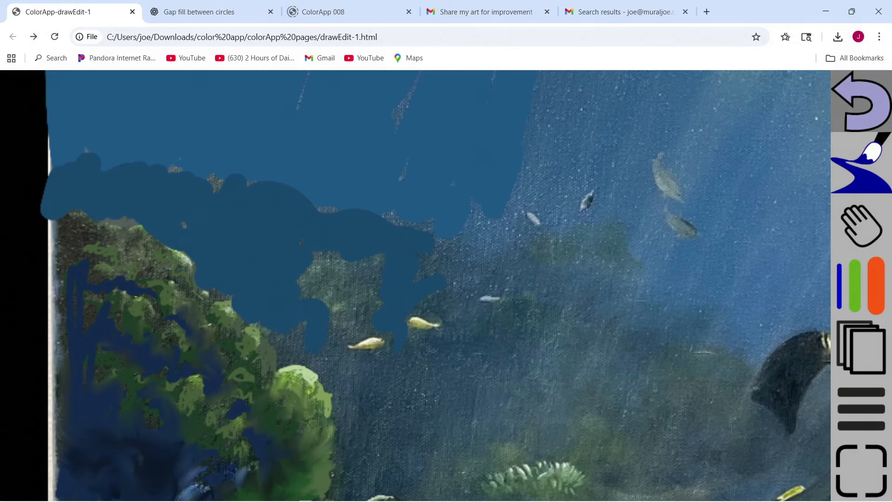
# - Enlarge the blending brush and smudge the dark blue paint into the textured water around the two yellow fish
pyautogui.click(861, 162)
pyautogui.click(796, 163)
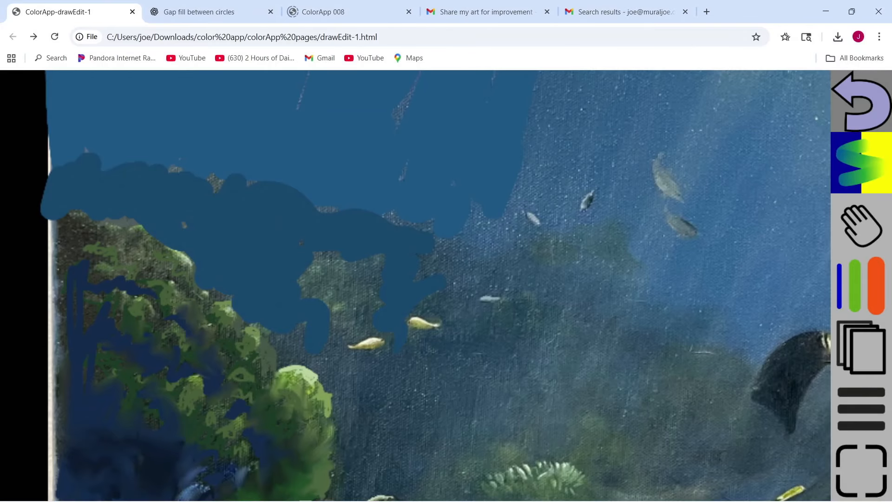
pyautogui.scroll(8, 429, 296)
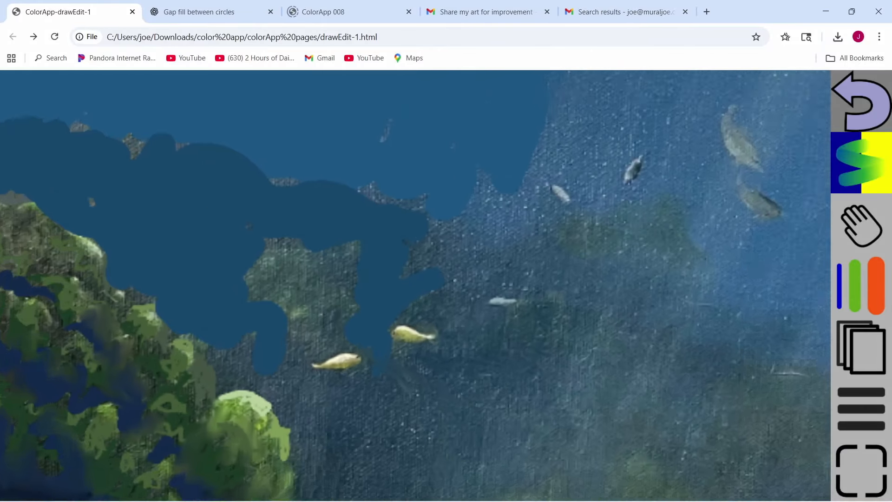
pyautogui.moveTo(427, 296); pyautogui.dragTo(391, 290)
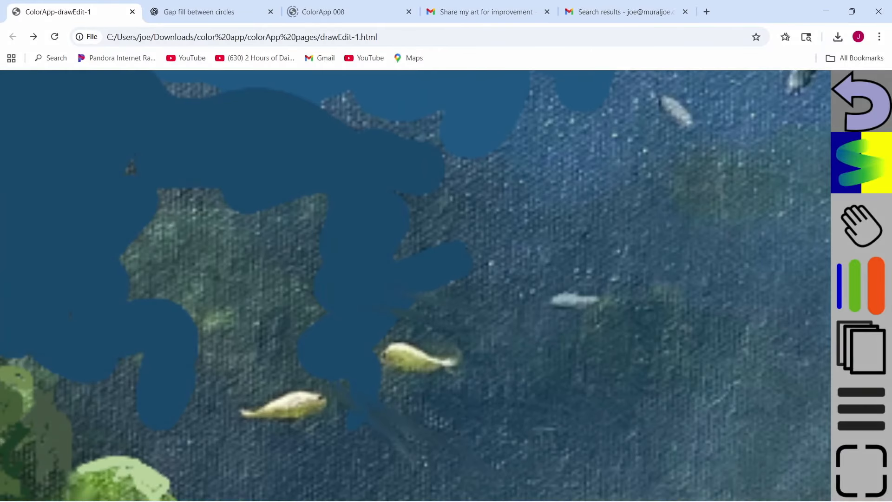
pyautogui.click(861, 286)
pyautogui.moveTo(778, 450); pyautogui.dragTo(777, 434)
pyautogui.moveTo(423, 319); pyautogui.dragTo(372, 316)
pyautogui.moveTo(425, 326); pyautogui.dragTo(363, 330)
pyautogui.moveTo(435, 300); pyautogui.dragTo(399, 297)
pyautogui.moveTo(460, 286)
pyautogui.mouseDown()
pyautogui.moveTo(395, 218)
pyautogui.moveTo(395, 235)
pyautogui.mouseUp()
pyautogui.moveTo(320, 360)
pyautogui.mouseDown()
pyautogui.moveTo(283, 330)
pyautogui.moveTo(302, 302)
pyautogui.moveTo(307, 260)
pyautogui.moveTo(283, 316)
pyautogui.moveTo(181, 385)
pyautogui.moveTo(181, 399)
pyautogui.moveTo(139, 386)
pyautogui.moveTo(118, 364)
pyautogui.mouseUp()
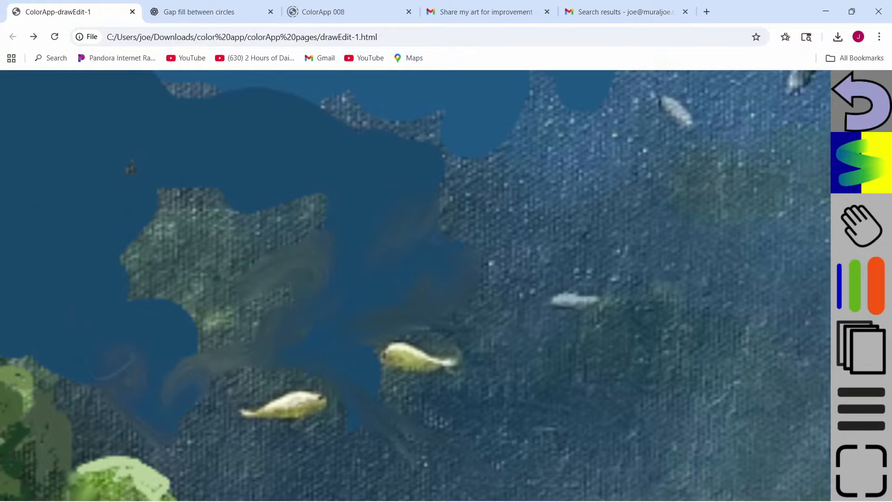
# - Blend the unpainted grey-green reef patch above the yellow fish into the surrounding dark blue with sweeping strokes
pyautogui.moveTo(232, 232)
pyautogui.mouseDown()
pyautogui.moveTo(472, 270)
pyautogui.moveTo(531, 261)
pyautogui.mouseUp()
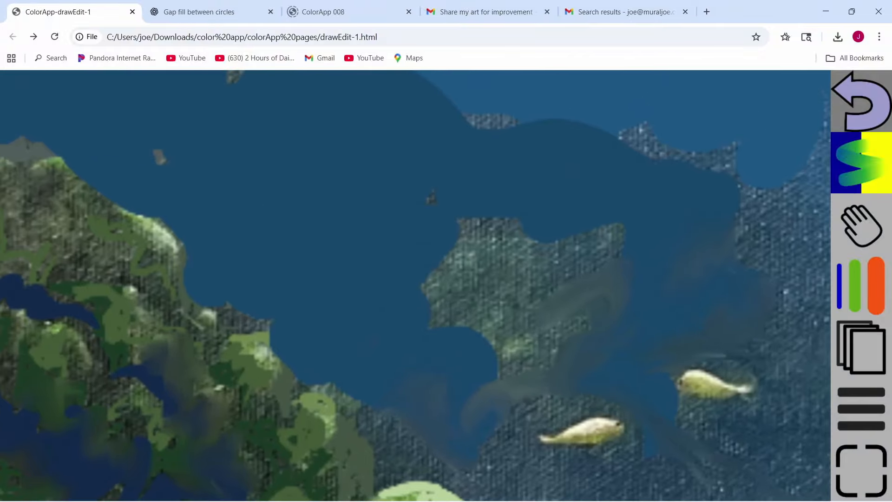
pyautogui.moveTo(604, 286); pyautogui.dragTo(437, 337)
pyautogui.moveTo(530, 338)
pyautogui.mouseDown()
pyautogui.moveTo(414, 363)
pyautogui.moveTo(451, 367)
pyautogui.mouseUp()
pyautogui.moveTo(504, 281); pyautogui.dragTo(371, 270)
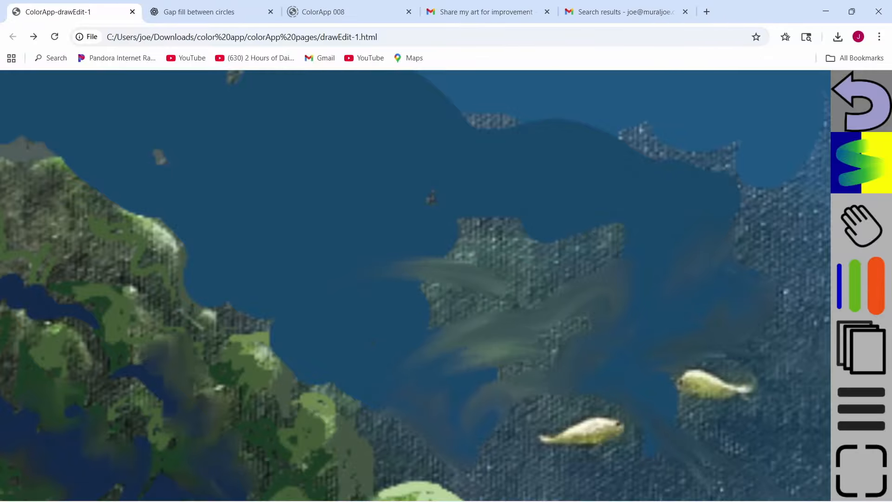
pyautogui.moveTo(518, 251)
pyautogui.mouseDown()
pyautogui.moveTo(434, 260)
pyautogui.moveTo(371, 255)
pyautogui.moveTo(583, 221)
pyautogui.moveTo(664, 245)
pyautogui.mouseUp()
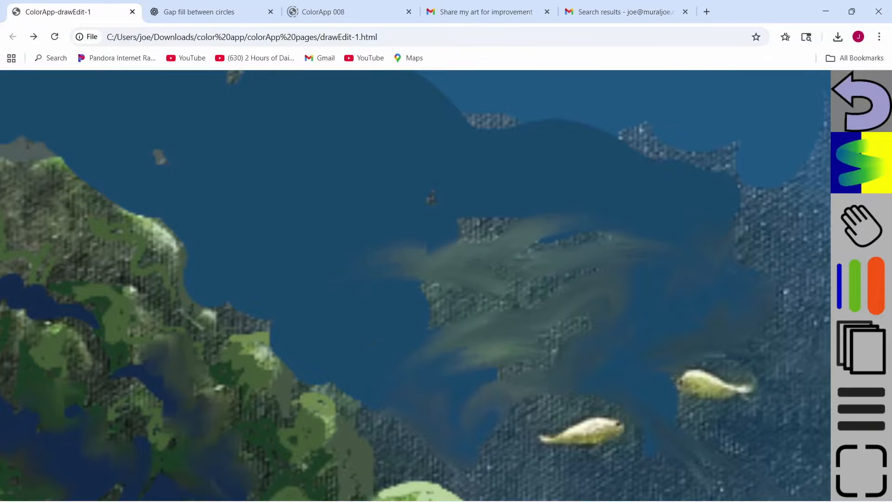
pyautogui.moveTo(539, 265); pyautogui.dragTo(675, 297)
pyautogui.moveTo(550, 288); pyautogui.dragTo(358, 280)
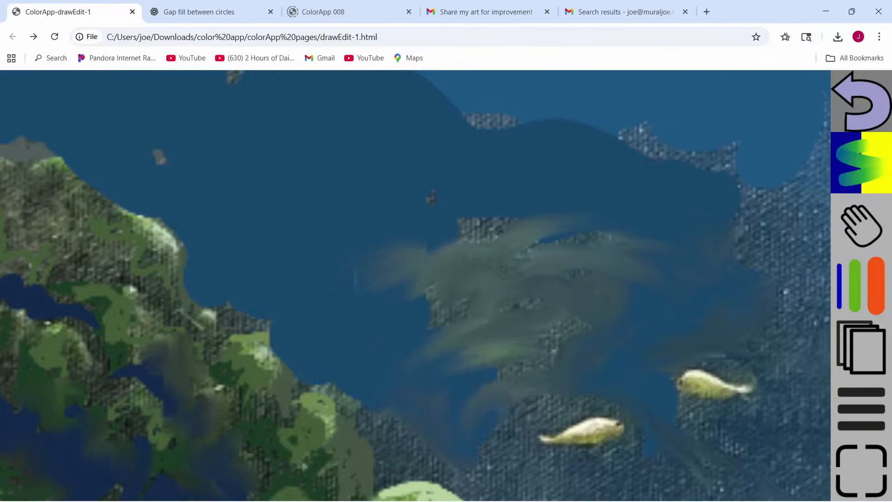
pyautogui.moveTo(493, 239)
pyautogui.mouseDown()
pyautogui.moveTo(409, 206)
pyautogui.moveTo(648, 261)
pyautogui.mouseUp()
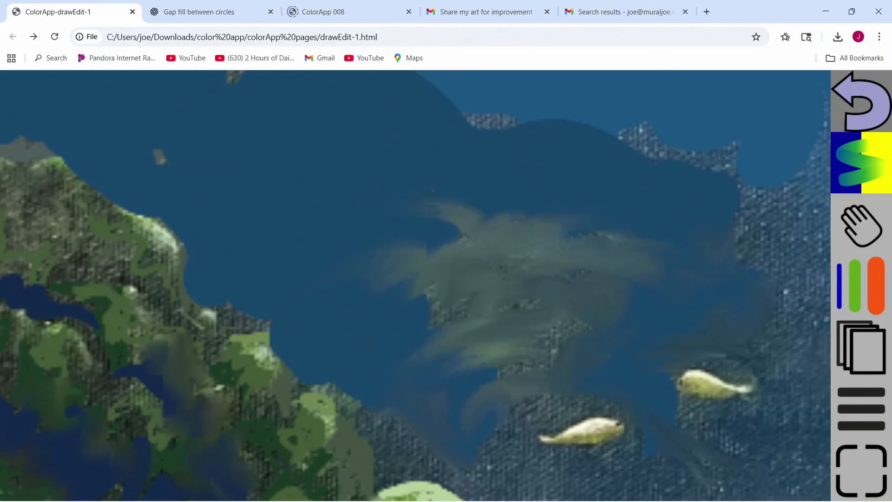
# - Sample muted green from the distant reef patch and paint five wavy reef ridges across the dark blue band
pyautogui.click(860, 163)
pyautogui.click(611, 160)
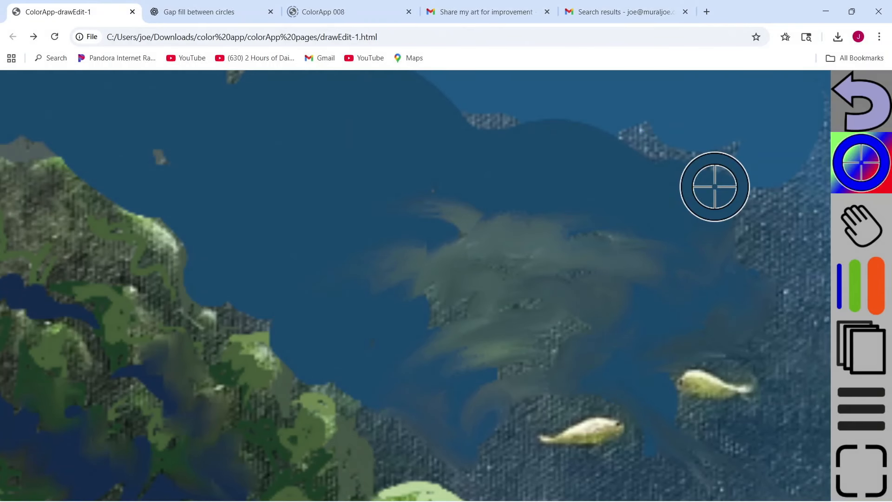
pyautogui.click(501, 350)
pyautogui.click(460, 291)
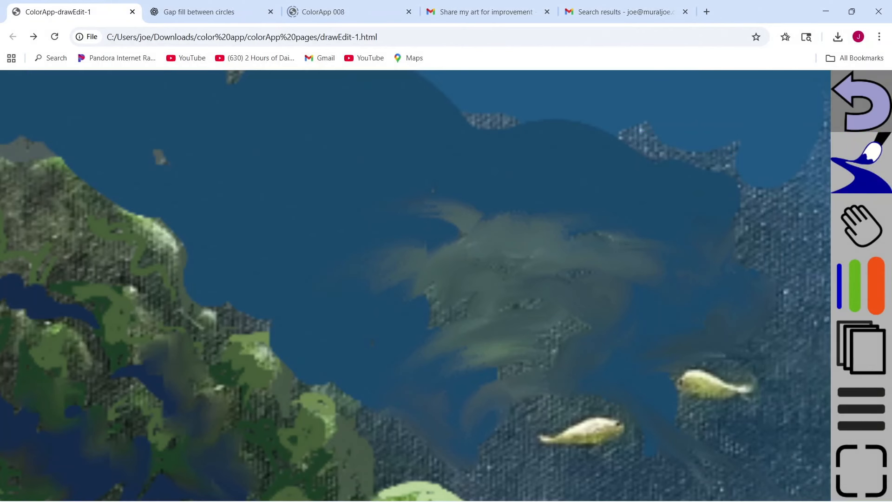
pyautogui.click(861, 162)
pyautogui.click(861, 163)
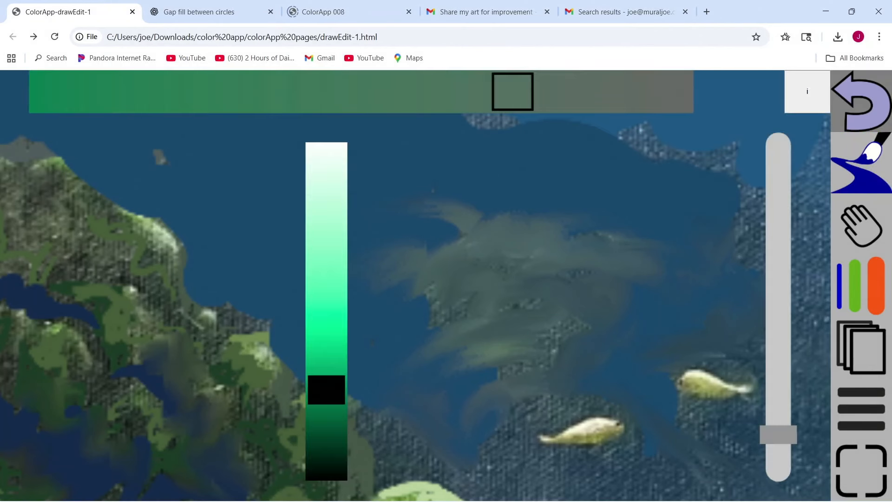
pyautogui.click(861, 162)
pyautogui.moveTo(226, 151)
pyautogui.mouseDown()
pyautogui.moveTo(302, 162)
pyautogui.moveTo(357, 205)
pyautogui.mouseUp()
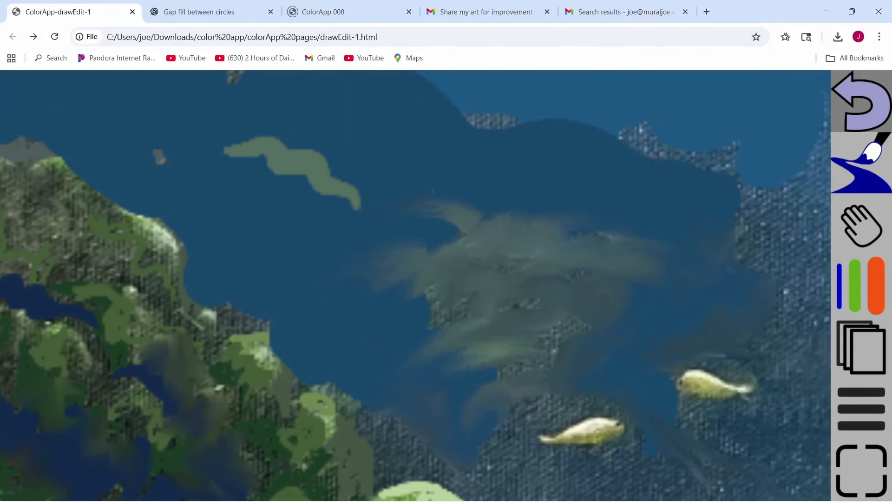
pyautogui.moveTo(423, 136); pyautogui.dragTo(513, 163)
pyautogui.moveTo(428, 222)
pyautogui.mouseDown()
pyautogui.moveTo(501, 210)
pyautogui.moveTo(617, 250)
pyautogui.moveTo(667, 297)
pyautogui.mouseUp()
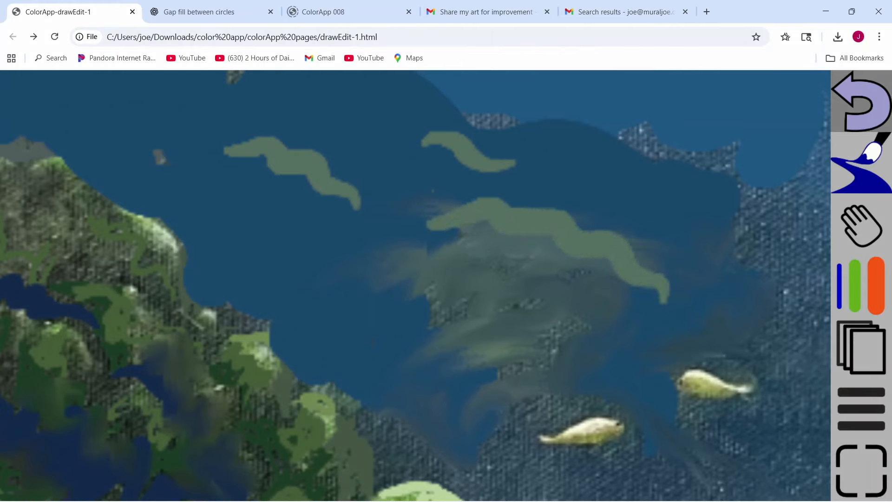
pyautogui.moveTo(641, 155); pyautogui.dragTo(694, 174)
pyautogui.moveTo(123, 112)
pyautogui.mouseDown()
pyautogui.moveTo(139, 154)
pyautogui.moveTo(184, 193)
pyautogui.mouseUp()
# - Blend the undersides of the green ridges and the near reef's top edge softly into the dark blue
pyautogui.click(861, 162)
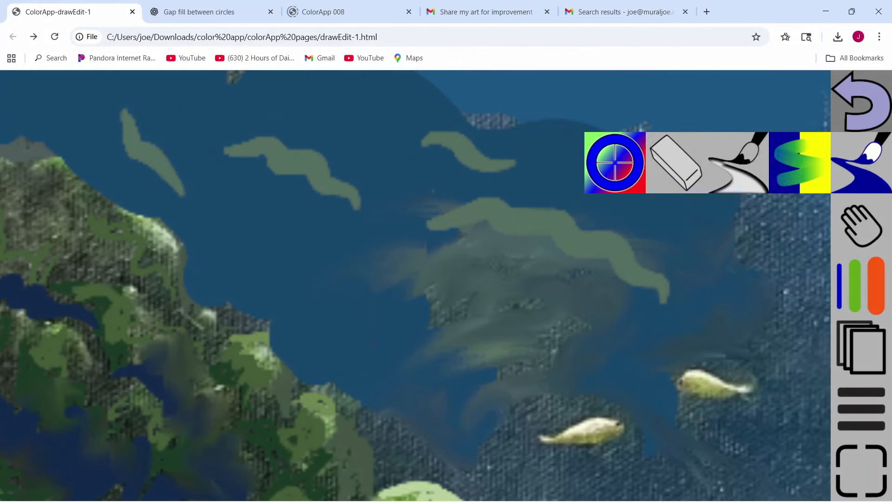
pyautogui.click(800, 162)
pyautogui.moveTo(629, 256)
pyautogui.mouseDown()
pyautogui.moveTo(623, 285)
pyautogui.moveTo(644, 301)
pyautogui.moveTo(534, 228)
pyautogui.moveTo(446, 227)
pyautogui.moveTo(420, 237)
pyautogui.mouseUp()
pyautogui.moveTo(504, 160)
pyautogui.mouseDown()
pyautogui.moveTo(434, 146)
pyautogui.moveTo(401, 151)
pyautogui.mouseUp()
pyautogui.moveTo(358, 188)
pyautogui.mouseDown()
pyautogui.moveTo(230, 148)
pyautogui.moveTo(197, 156)
pyautogui.mouseUp()
pyautogui.moveTo(168, 216)
pyautogui.mouseDown()
pyautogui.moveTo(162, 165)
pyautogui.moveTo(128, 156)
pyautogui.moveTo(101, 123)
pyautogui.mouseUp()
pyautogui.moveTo(32, 148)
pyautogui.mouseDown()
pyautogui.moveTo(19, 140)
pyautogui.moveTo(43, 145)
pyautogui.mouseUp()
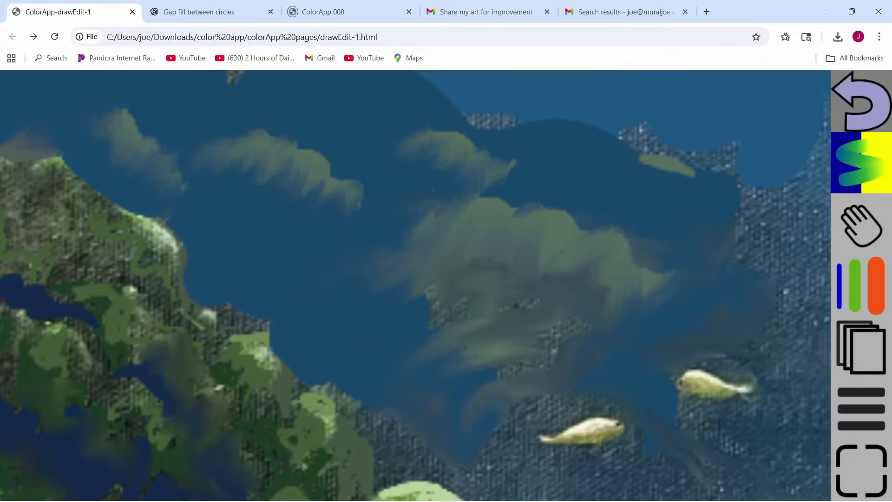
# - Feather the upper edges and ends of the distant green ridges so they fade into the blue water
pyautogui.moveTo(432, 135); pyautogui.dragTo(384, 127)
pyautogui.moveTo(460, 139); pyautogui.dragTo(534, 184)
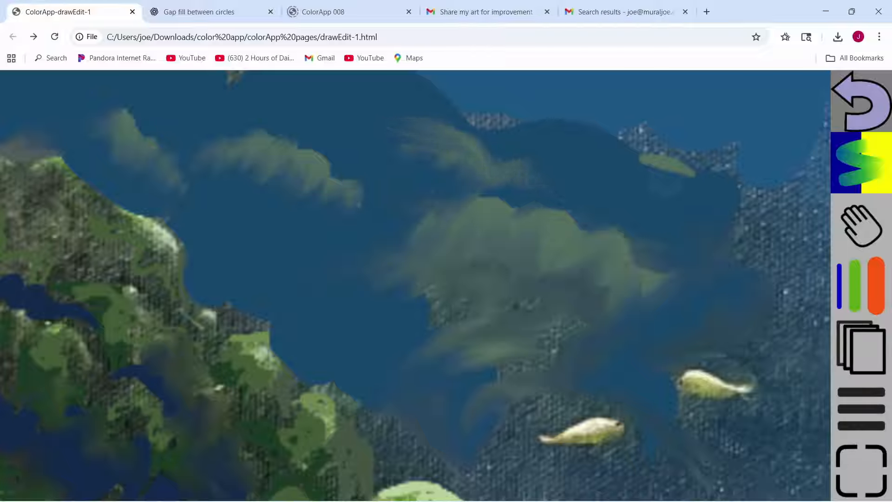
pyautogui.moveTo(666, 163)
pyautogui.mouseDown()
pyautogui.moveTo(692, 175)
pyautogui.moveTo(616, 157)
pyautogui.mouseUp()
pyautogui.moveTo(504, 123); pyautogui.dragTo(448, 132)
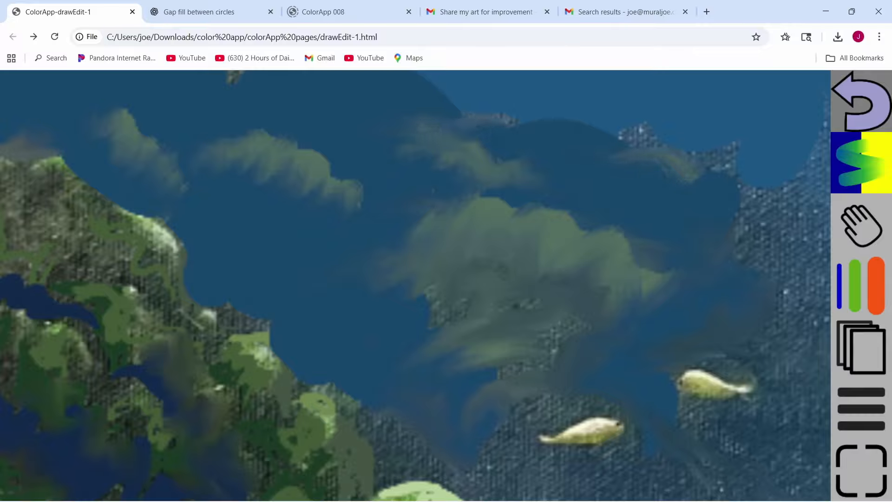
pyautogui.moveTo(320, 167)
pyautogui.mouseDown()
pyautogui.moveTo(357, 192)
pyautogui.moveTo(344, 179)
pyautogui.moveTo(200, 145)
pyautogui.moveTo(230, 162)
pyautogui.moveTo(176, 125)
pyautogui.mouseUp()
pyautogui.moveTo(141, 140)
pyautogui.mouseDown()
pyautogui.moveTo(131, 118)
pyautogui.moveTo(69, 111)
pyautogui.mouseUp()
pyautogui.moveTo(51, 150); pyautogui.dragTo(36, 128)
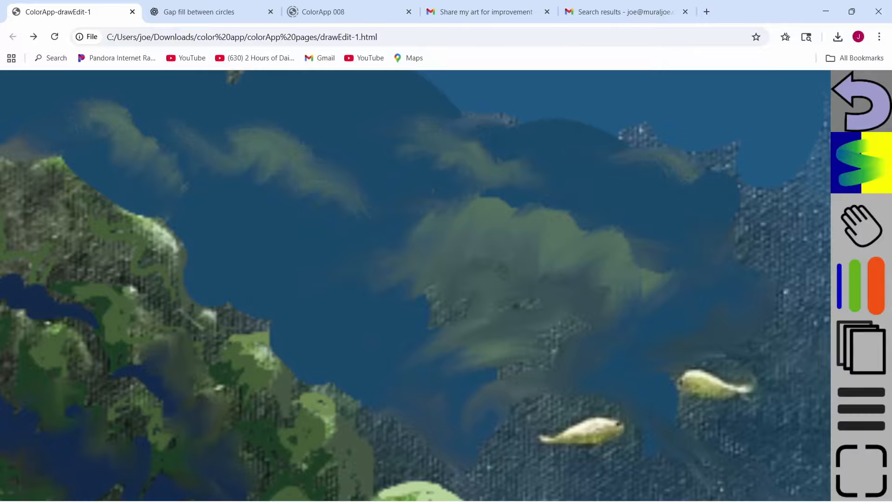
pyautogui.moveTo(358, 210); pyautogui.dragTo(357, 232)
pyautogui.moveTo(409, 291); pyautogui.dragTo(441, 304)
pyautogui.moveTo(523, 173); pyautogui.dragTo(595, 202)
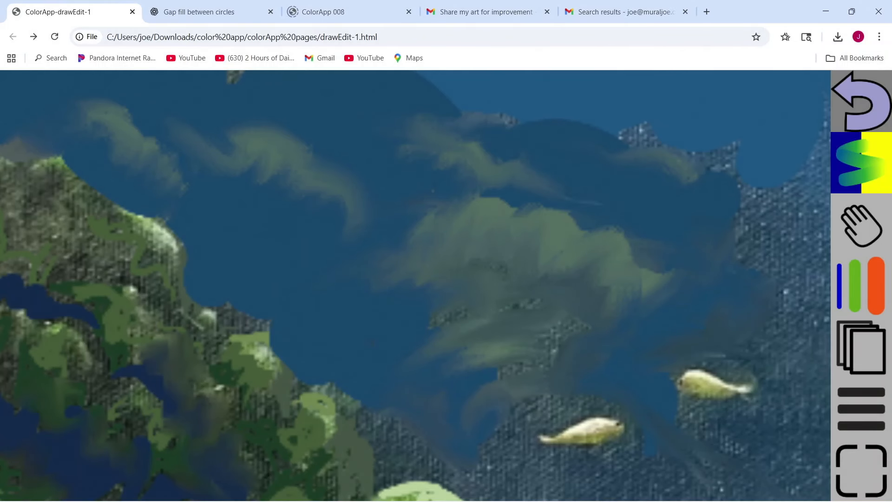
# - Smudge the boundary between the dark blue band and the lighter flat blue above the near reef
pyautogui.moveTo(579, 324)
pyautogui.mouseDown()
pyautogui.moveTo(553, 319)
pyautogui.moveTo(483, 330)
pyautogui.moveTo(515, 434)
pyautogui.moveTo(400, 425)
pyautogui.moveTo(377, 420)
pyautogui.moveTo(286, 321)
pyautogui.moveTo(227, 316)
pyautogui.moveTo(241, 295)
pyautogui.mouseUp()
pyautogui.scroll(-5, 431, 372)
pyautogui.scroll(5, 107, 186)
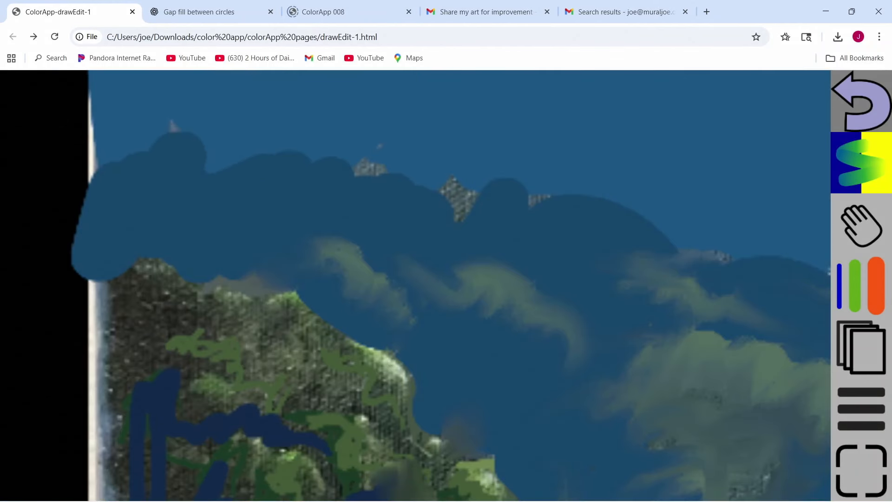
pyautogui.moveTo(367, 169); pyautogui.dragTo(312, 155)
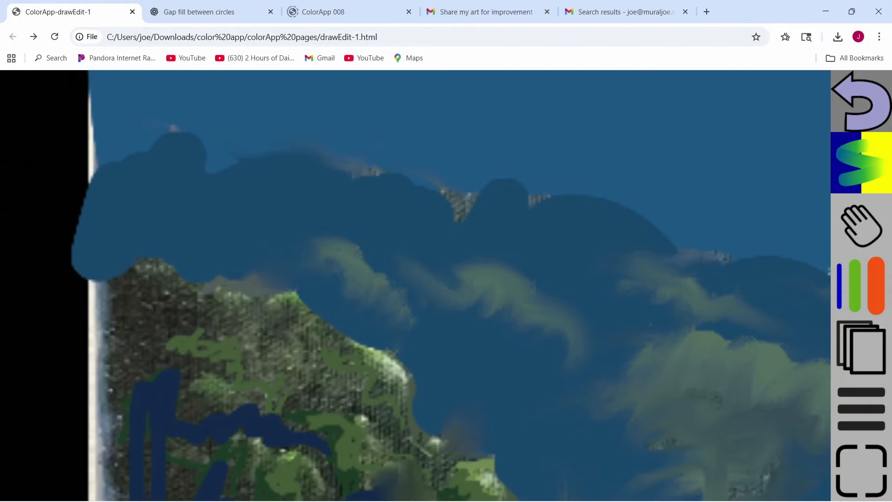
# - Sample the grey-green seabed colour below the swimmer's lower flipper, then lighten it and make it slightly more saturated
pyautogui.scroll(-5, 416, 286)
pyautogui.scroll(-5, 346, 230)
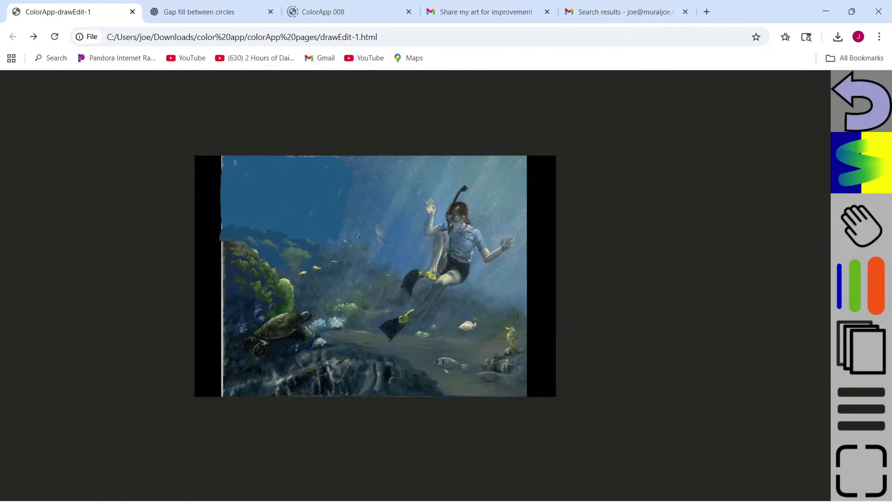
pyautogui.scroll(10, 353, 361)
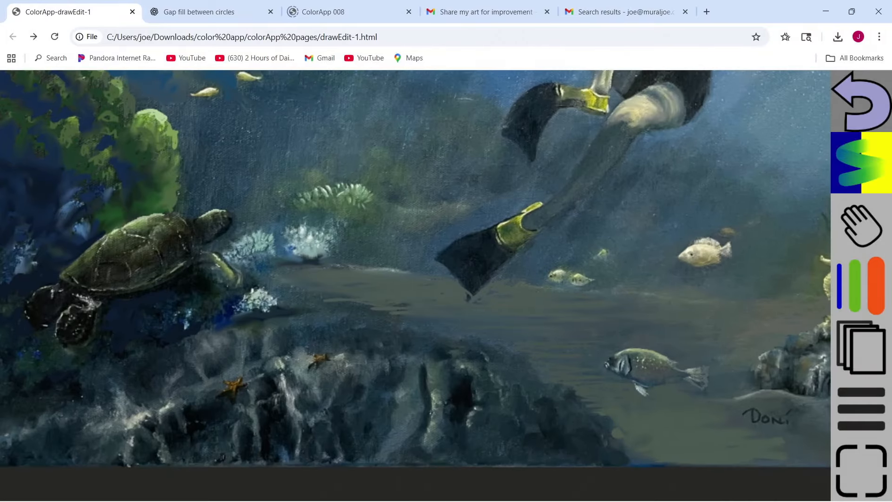
pyautogui.scroll(-3, 415, 279)
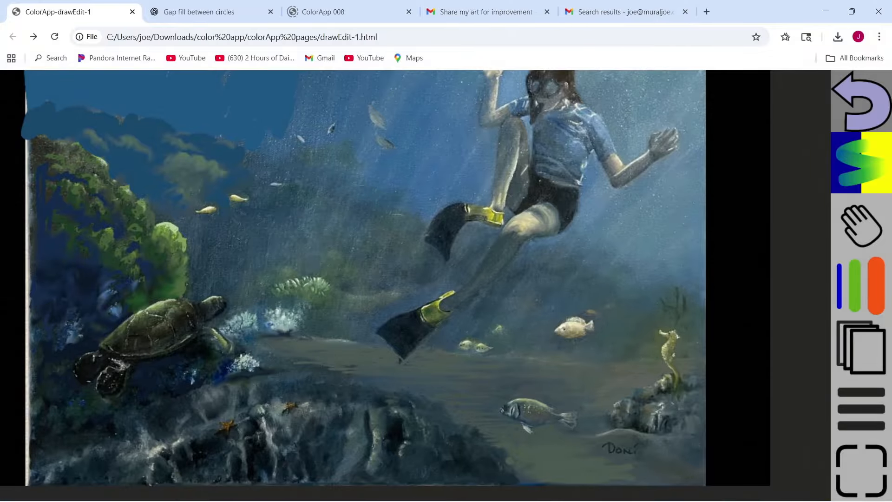
pyautogui.click(861, 163)
pyautogui.click(614, 163)
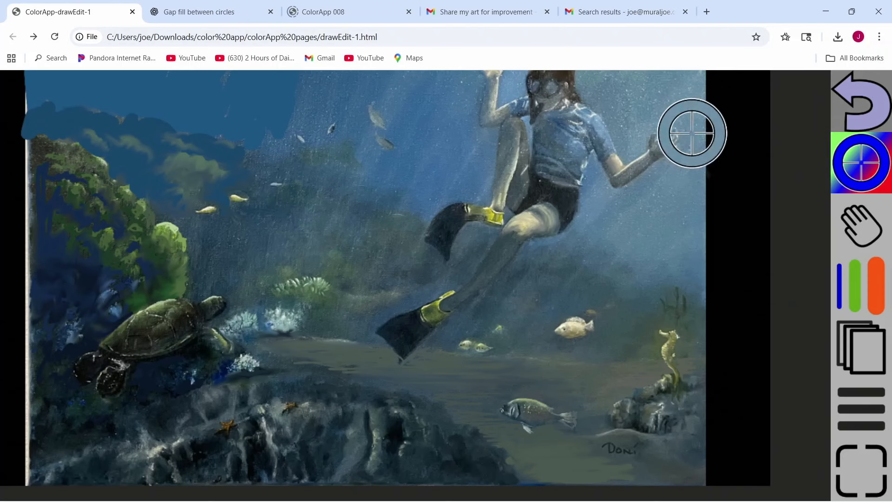
pyautogui.click(430, 360)
pyautogui.click(403, 300)
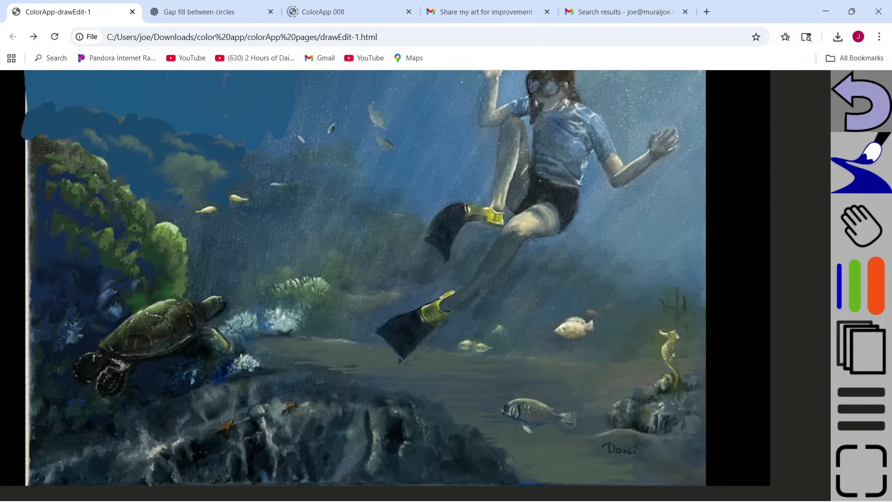
pyautogui.click(402, 307)
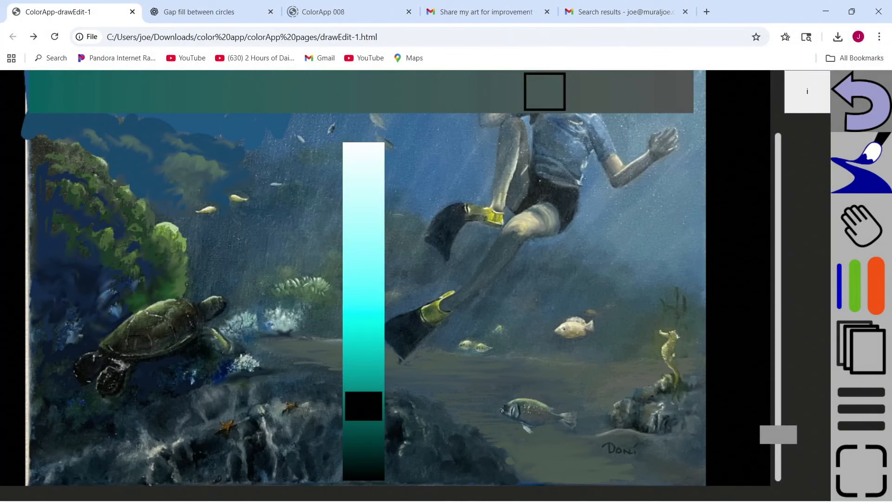
pyautogui.click(368, 367)
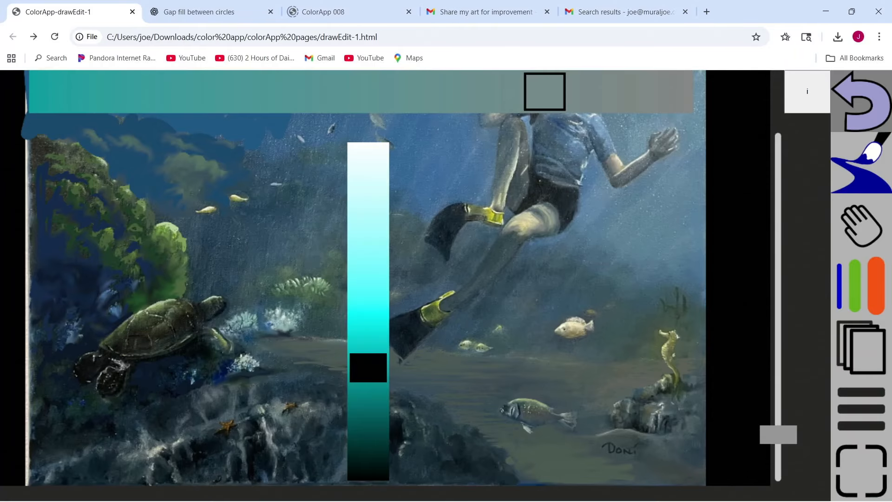
pyautogui.moveTo(545, 92); pyautogui.dragTo(504, 92)
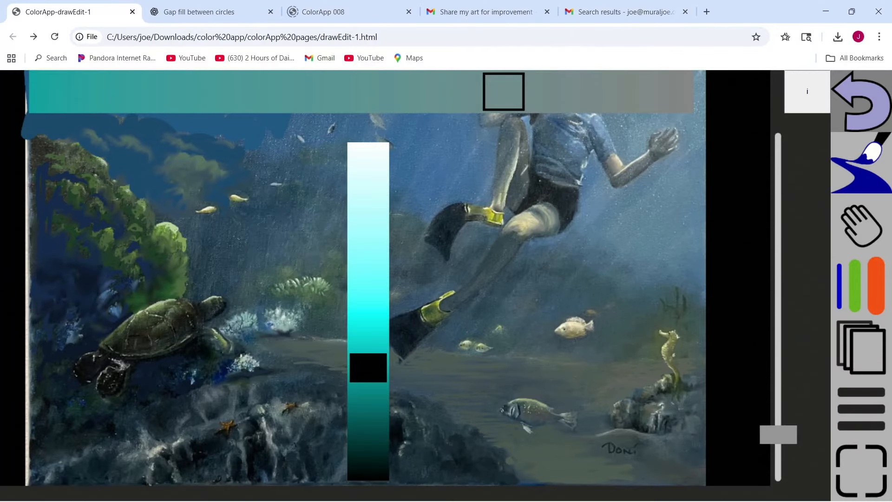
pyautogui.click(461, 379)
# - Reduce the brush size and paint thin pale wavy light ripples on the sand between the lower flipper and the large fish
pyautogui.scroll(6, 390, 402)
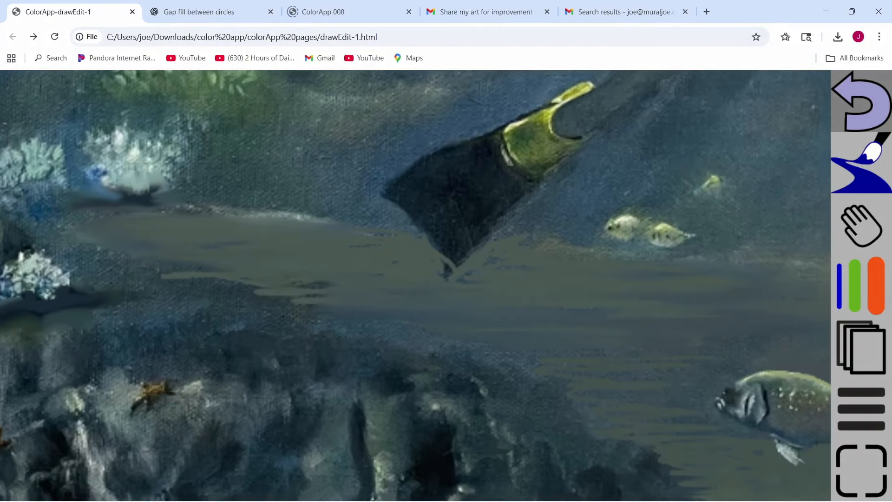
pyautogui.scroll(-1, 415, 285)
pyautogui.click(871, 294)
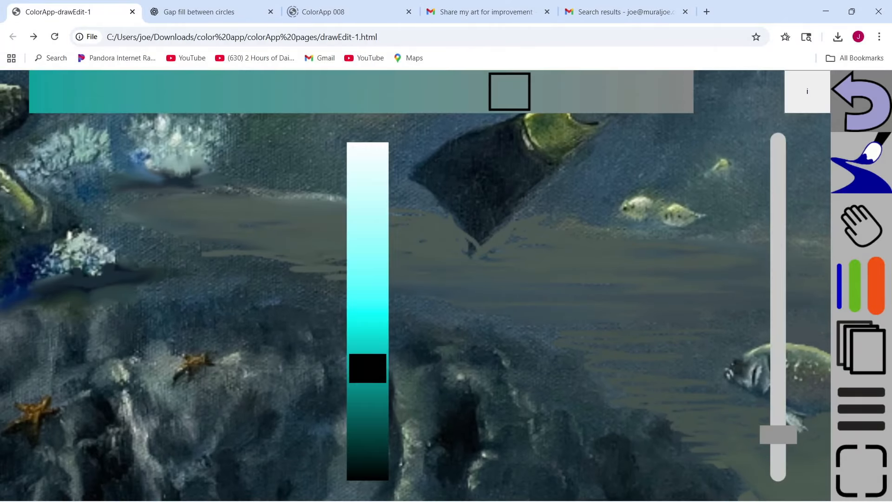
pyautogui.moveTo(777, 433); pyautogui.dragTo(777, 471)
pyautogui.click(648, 291)
pyautogui.moveTo(589, 250)
pyautogui.mouseDown()
pyautogui.moveTo(699, 261)
pyautogui.moveTo(694, 307)
pyautogui.mouseUp()
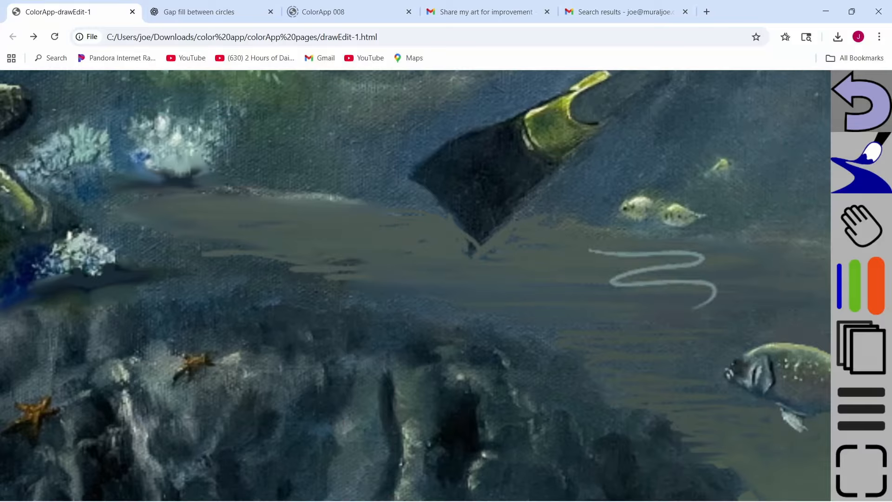
pyautogui.moveTo(590, 251)
pyautogui.mouseDown()
pyautogui.moveTo(620, 267)
pyautogui.moveTo(432, 299)
pyautogui.mouseUp()
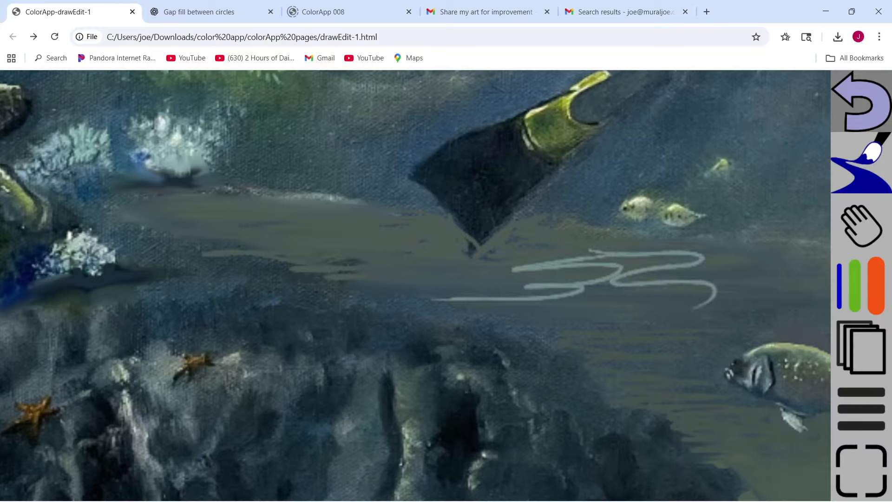
pyautogui.moveTo(574, 311); pyautogui.dragTo(640, 359)
pyautogui.moveTo(701, 279); pyautogui.dragTo(829, 312)
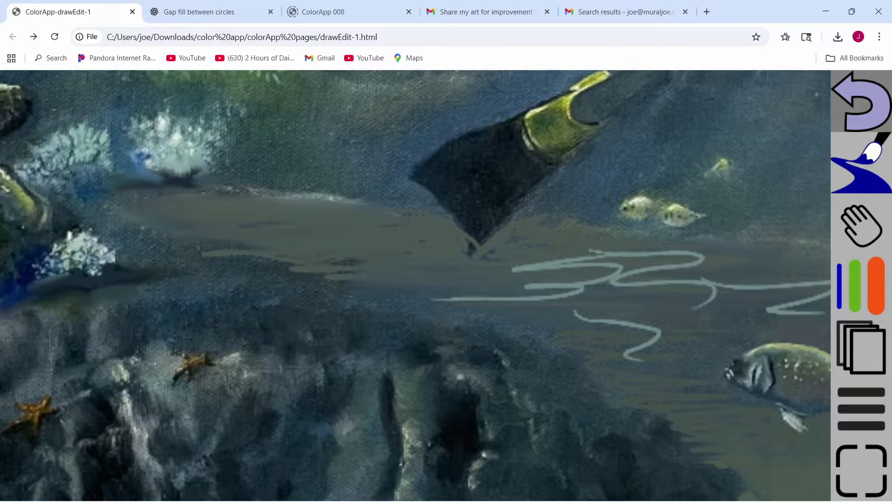
# - Add more thin pale ripples on the sand left of the lower flipper, around its tip and below the two small fish
pyautogui.moveTo(421, 266); pyautogui.dragTo(355, 274)
pyautogui.moveTo(372, 217)
pyautogui.mouseDown()
pyautogui.moveTo(328, 239)
pyautogui.moveTo(171, 212)
pyautogui.mouseUp()
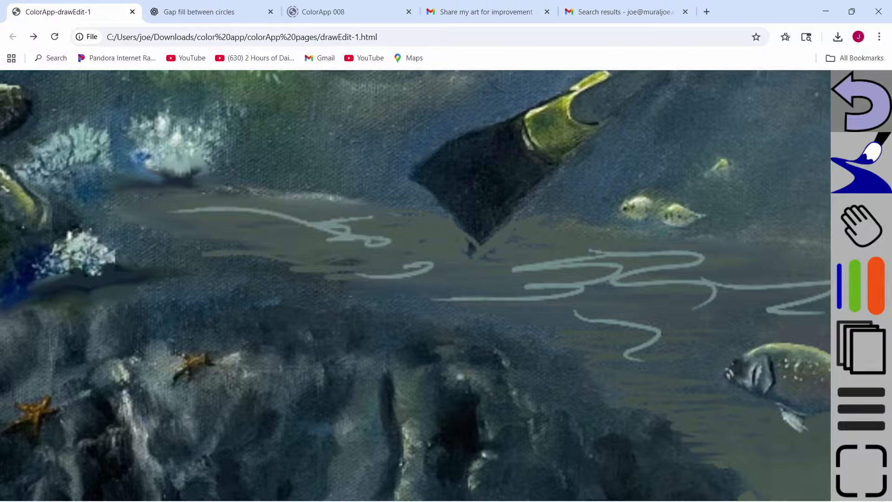
pyautogui.moveTo(343, 208); pyautogui.dragTo(481, 236)
pyautogui.moveTo(549, 230); pyautogui.dragTo(620, 240)
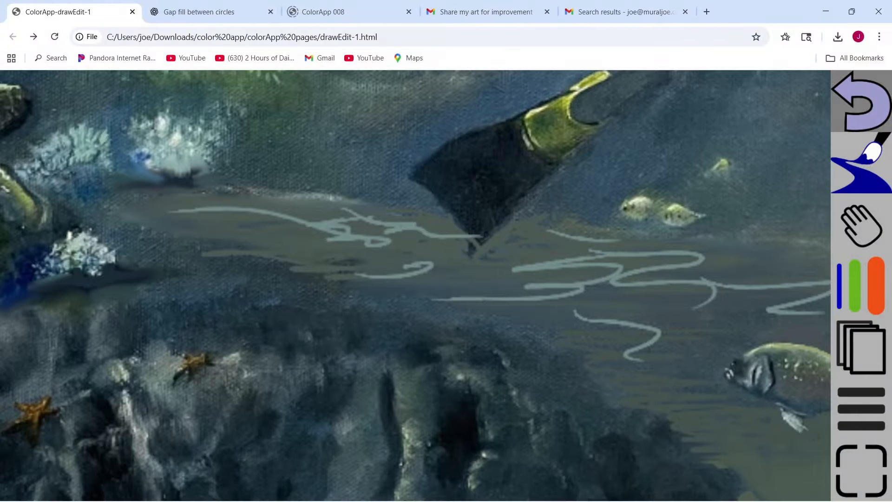
pyautogui.moveTo(534, 228)
pyautogui.mouseDown()
pyautogui.moveTo(501, 235)
pyautogui.moveTo(578, 242)
pyautogui.mouseUp()
pyautogui.moveTo(669, 239); pyautogui.dragTo(772, 245)
pyautogui.moveTo(620, 308); pyautogui.dragTo(667, 303)
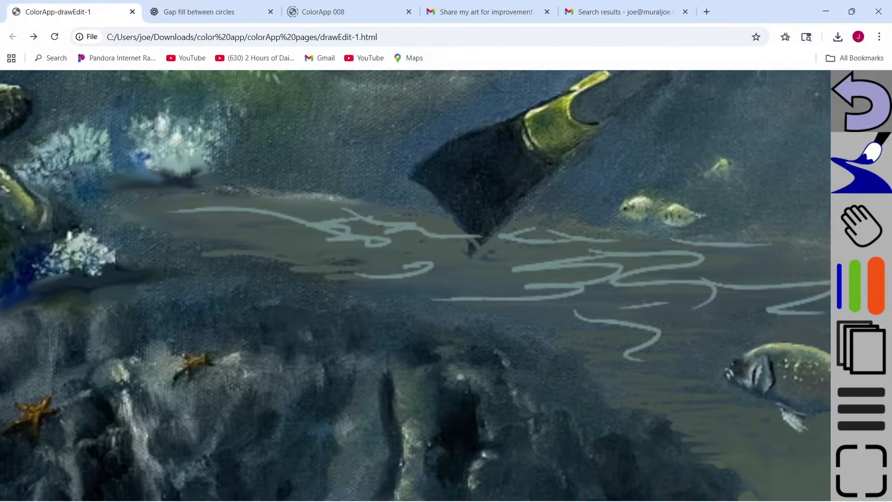
pyautogui.moveTo(488, 253); pyautogui.dragTo(522, 250)
# - Paint a few thin pale wavy light lines over the ridges of the foreground rock
pyautogui.scroll(-4, 449, 332)
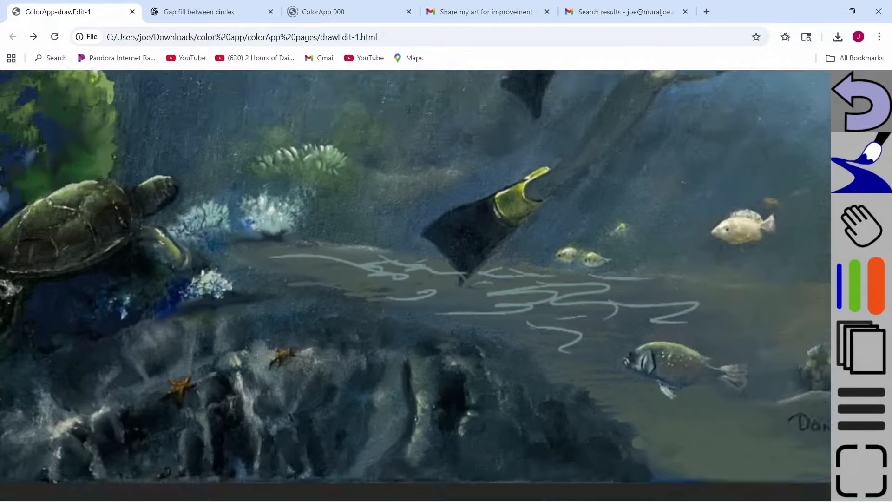
pyautogui.scroll(3, 415, 285)
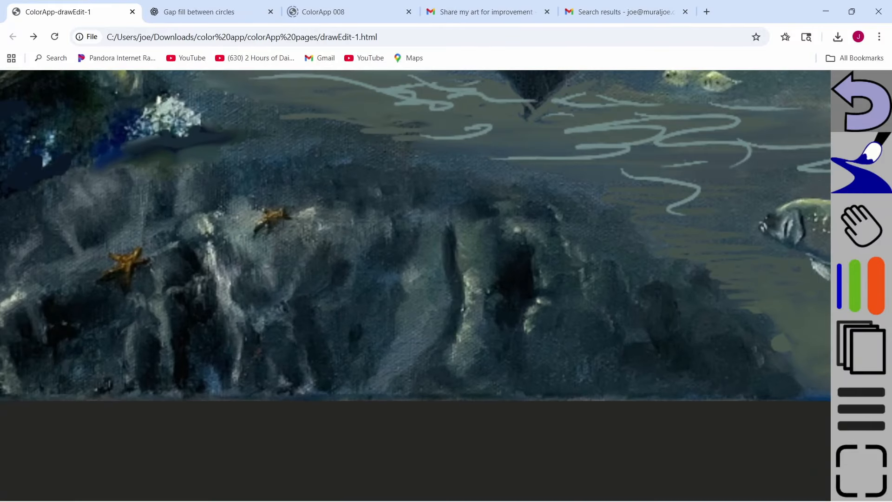
pyautogui.moveTo(494, 212)
pyautogui.mouseDown()
pyautogui.moveTo(466, 218)
pyautogui.moveTo(465, 245)
pyautogui.mouseUp()
pyautogui.moveTo(423, 220); pyautogui.dragTo(435, 231)
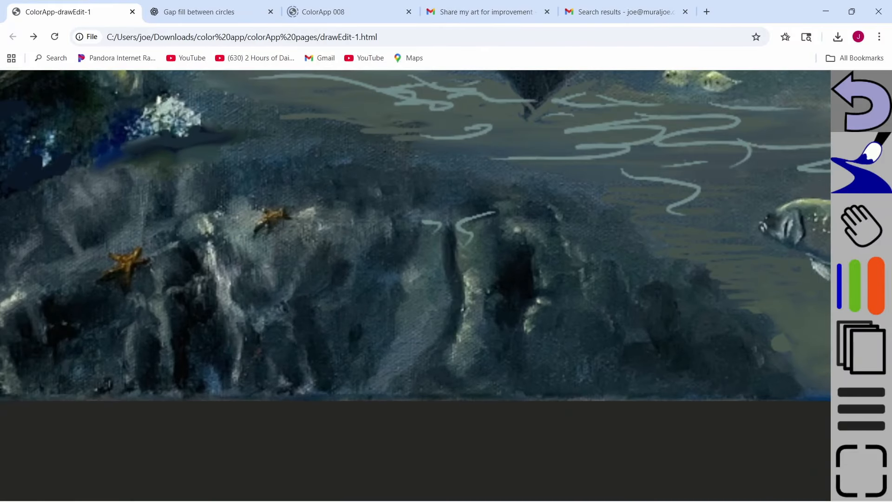
pyautogui.moveTo(433, 273)
pyautogui.mouseDown()
pyautogui.moveTo(415, 305)
pyautogui.moveTo(412, 359)
pyautogui.mouseUp()
pyautogui.moveTo(403, 283); pyautogui.dragTo(393, 310)
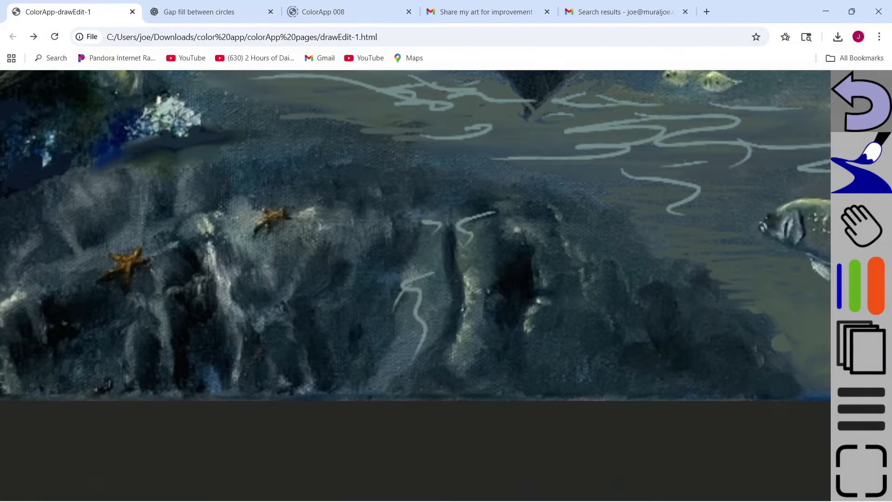
pyautogui.scroll(-3, 325, 297)
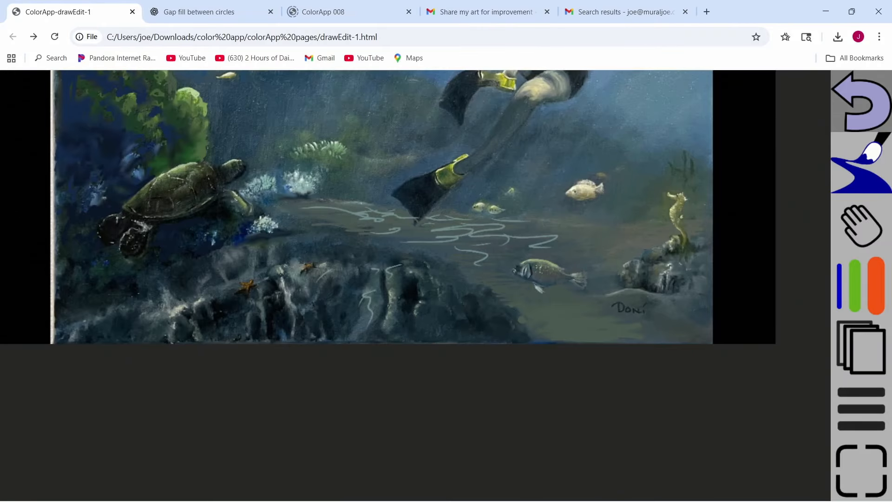
# - Switch to the blending brush and smudge the ripples between the lower flipper and the large fish horizontally into the sand
pyautogui.scroll(3, 424, 188)
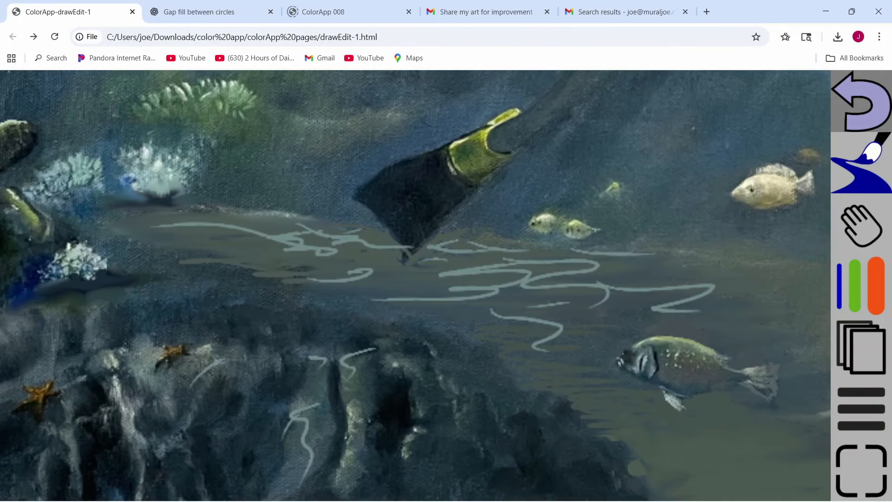
pyautogui.click(862, 163)
pyautogui.click(797, 162)
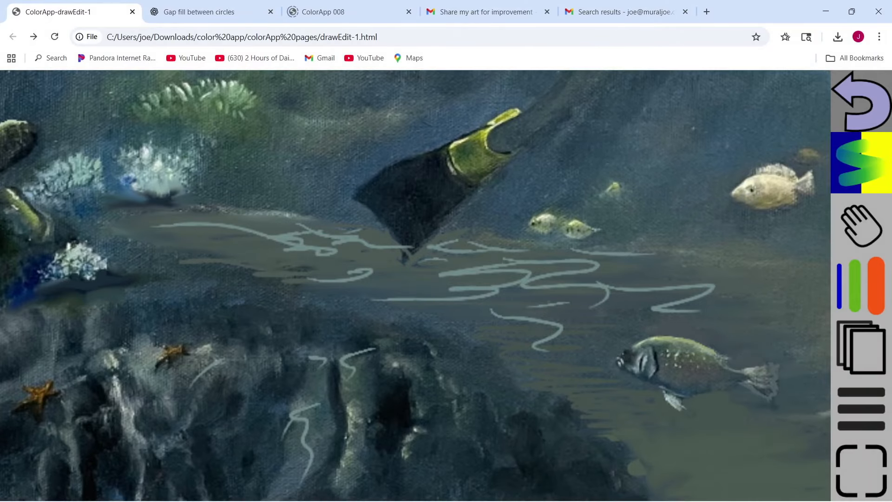
pyautogui.moveTo(611, 292)
pyautogui.mouseDown()
pyautogui.moveTo(732, 285)
pyautogui.moveTo(544, 328)
pyautogui.mouseUp()
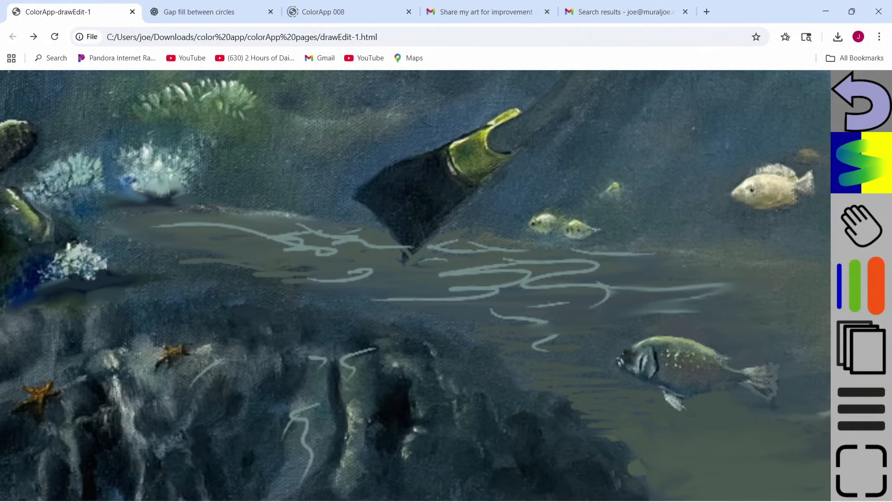
pyautogui.moveTo(515, 284); pyautogui.dragTo(697, 288)
pyautogui.moveTo(603, 267); pyautogui.dragTo(457, 270)
pyautogui.moveTo(457, 270); pyautogui.dragTo(598, 273)
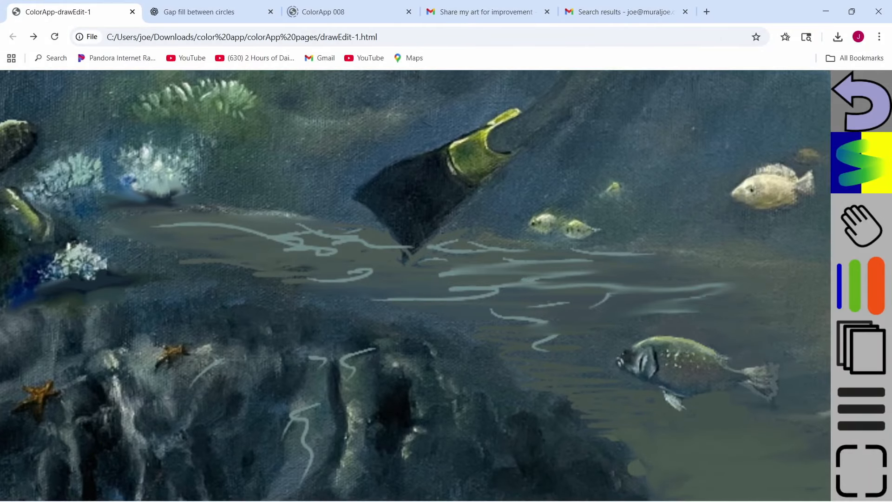
pyautogui.moveTo(449, 289); pyautogui.dragTo(602, 285)
pyautogui.moveTo(548, 322); pyautogui.dragTo(449, 308)
pyautogui.moveTo(545, 339); pyautogui.dragTo(585, 338)
pyautogui.moveTo(472, 298)
pyautogui.mouseDown()
pyautogui.moveTo(310, 299)
pyautogui.moveTo(533, 293)
pyautogui.mouseUp()
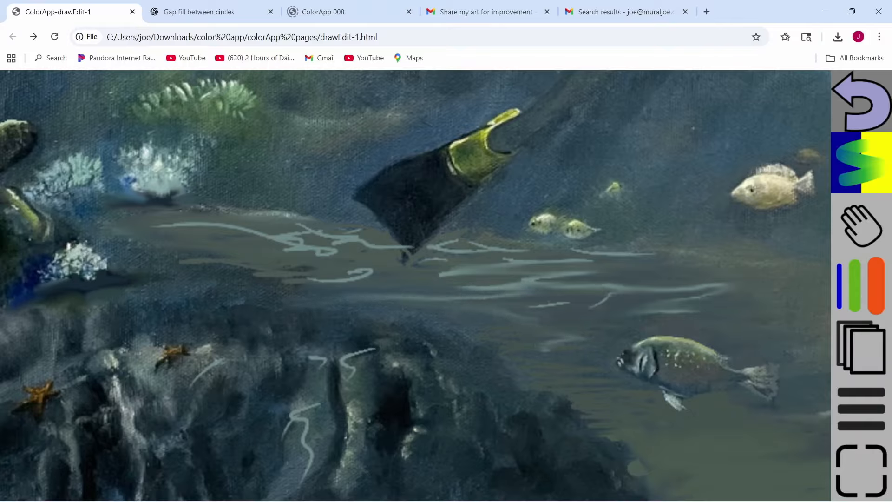
# - Soften the remaining hard ripple lines just below the two small fish and above the large fish
pyautogui.moveTo(450, 247); pyautogui.dragTo(646, 255)
pyautogui.moveTo(520, 272); pyautogui.dragTo(607, 275)
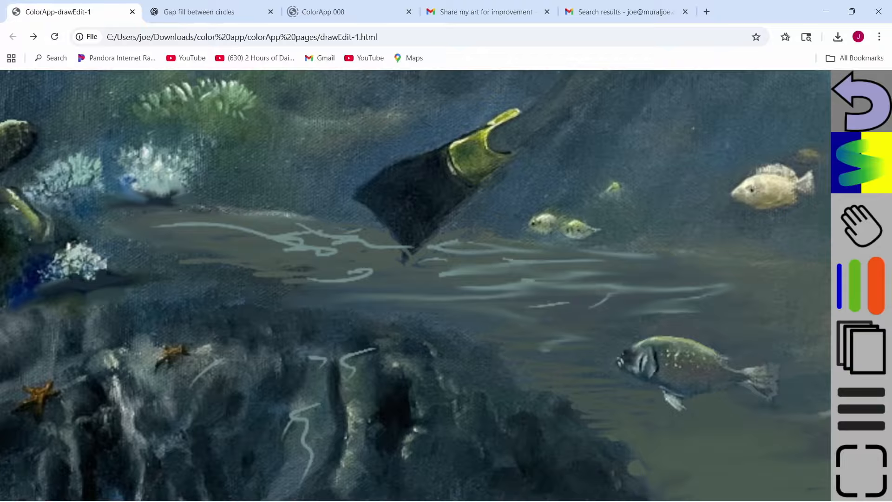
pyautogui.moveTo(733, 293); pyautogui.dragTo(599, 296)
pyautogui.moveTo(534, 306); pyautogui.dragTo(616, 305)
pyautogui.moveTo(440, 274); pyautogui.dragTo(598, 278)
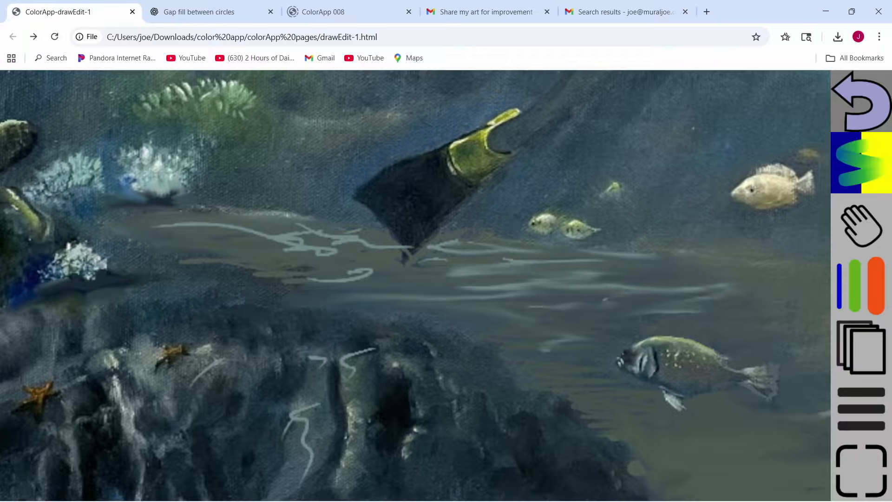
# - Smudge the ripples around the flipper tip and along the sand towards the white coral into soft horizontal streaks
pyautogui.moveTo(515, 259)
pyautogui.mouseDown()
pyautogui.moveTo(394, 267)
pyautogui.moveTo(212, 236)
pyautogui.mouseUp()
pyautogui.moveTo(364, 237); pyautogui.dragTo(136, 224)
pyautogui.moveTo(301, 243); pyautogui.dragTo(163, 225)
pyautogui.moveTo(255, 275); pyautogui.dragTo(511, 290)
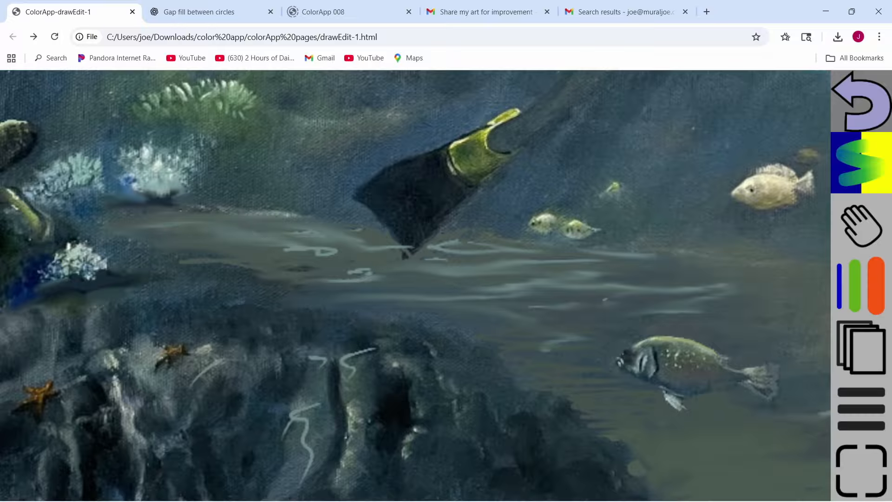
pyautogui.moveTo(362, 254); pyautogui.dragTo(284, 248)
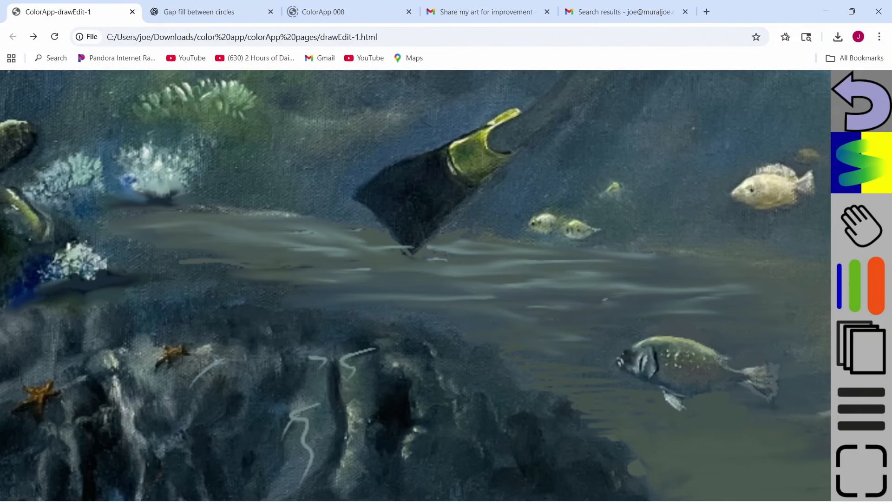
pyautogui.scroll(-7, 283, 310)
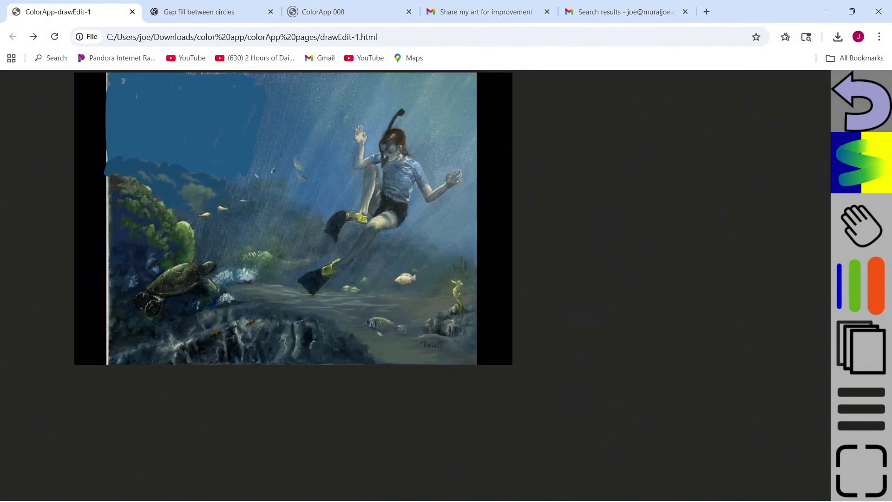
# - Download the edited painting as a file
pyautogui.scroll(3, 283, 309)
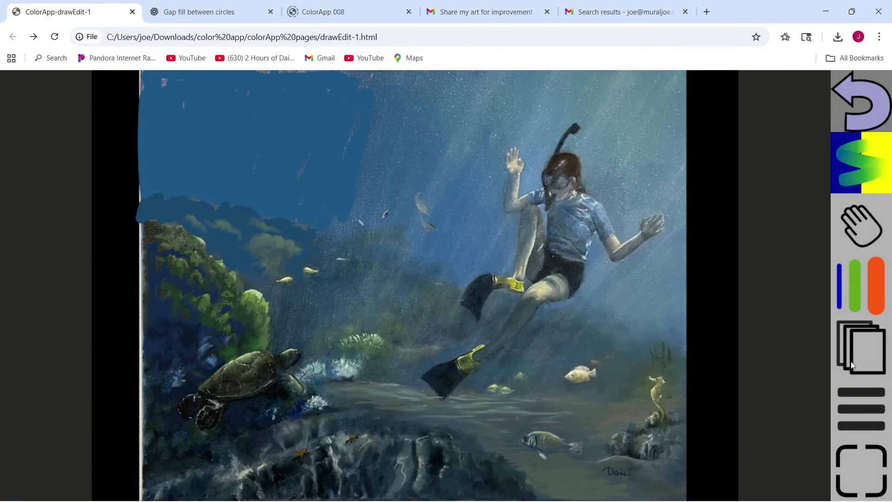
pyautogui.click(865, 400)
pyautogui.click(800, 406)
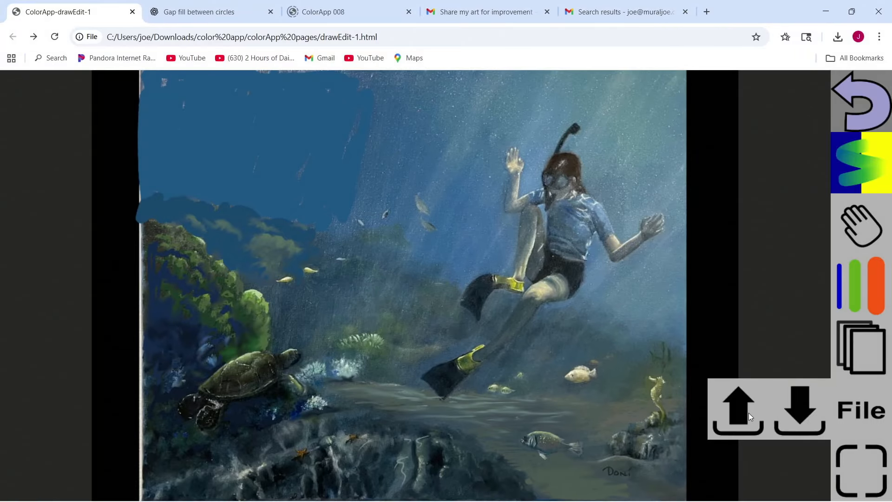
pyautogui.click(805, 412)
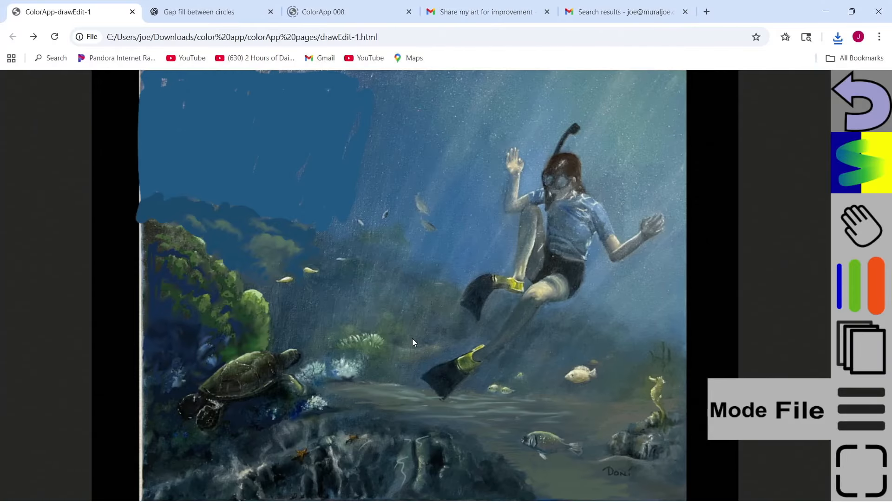
# - Enlarge the blending brush and smudge the flat blue area's right edge diagonally into the textured water beside it
pyautogui.scroll(5, 411, 338)
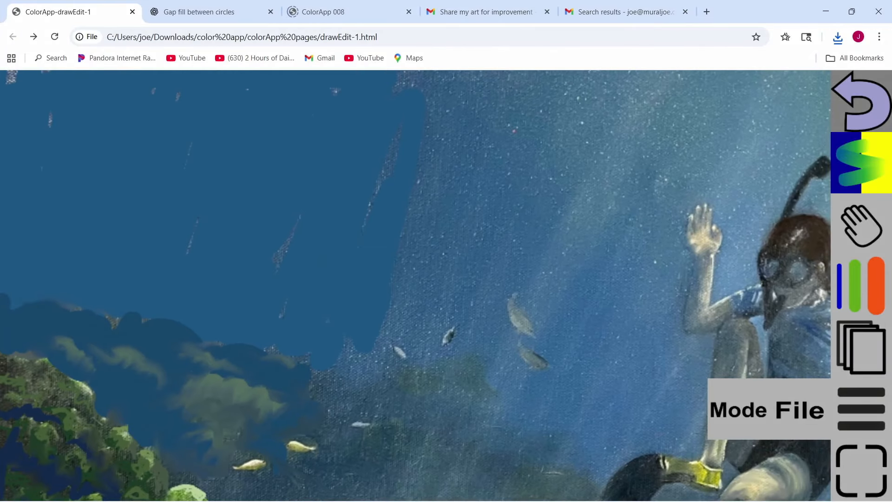
pyautogui.moveTo(858, 168)
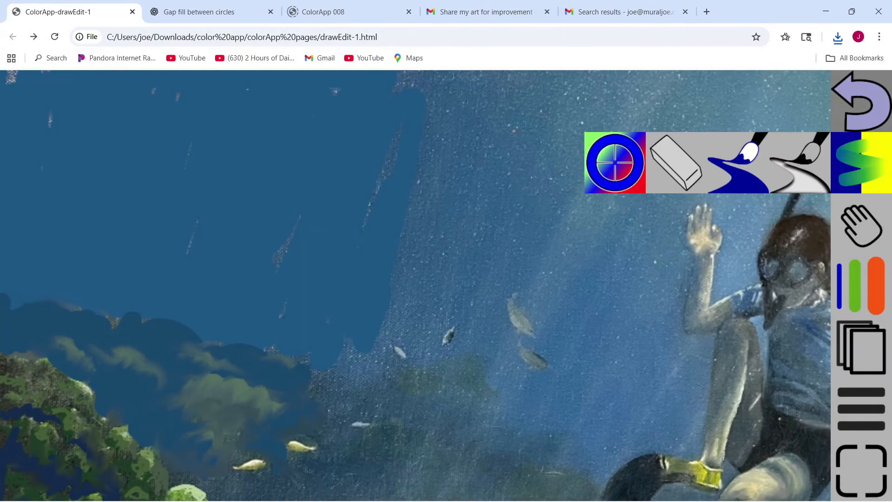
pyautogui.click(853, 165)
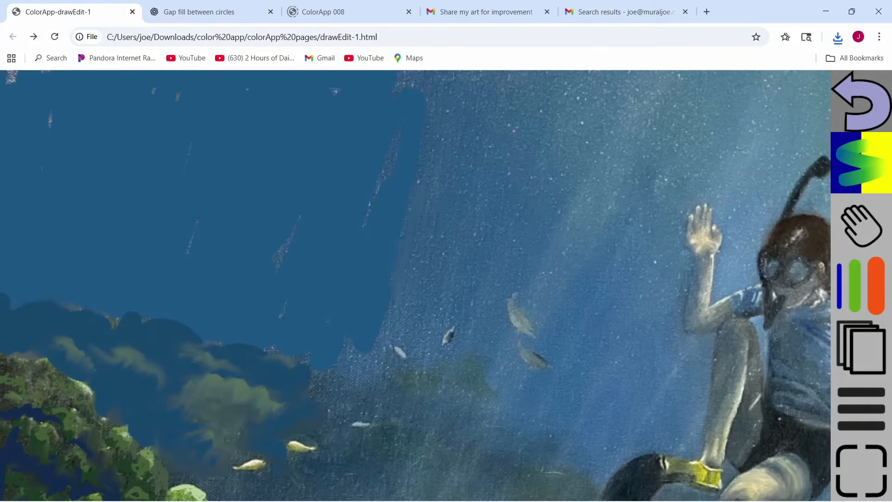
pyautogui.moveTo(417, 181); pyautogui.dragTo(354, 343)
pyautogui.click(875, 292)
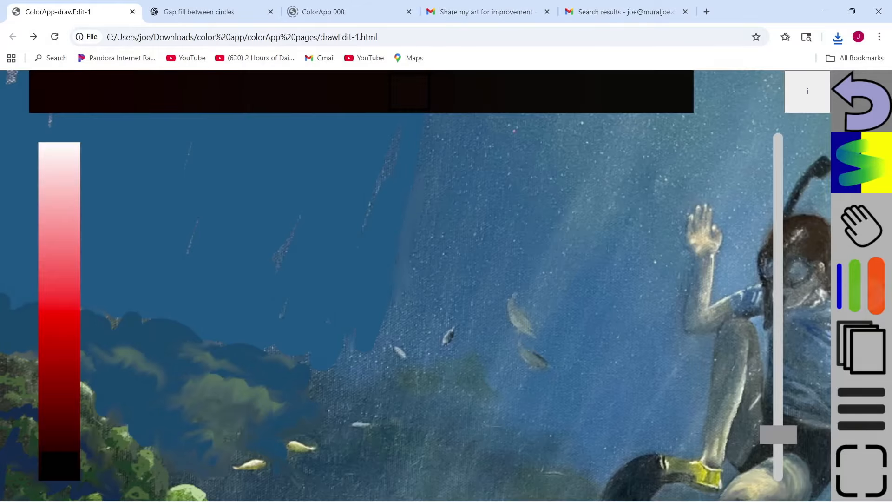
pyautogui.moveTo(778, 433); pyautogui.dragTo(778, 412)
pyautogui.click(563, 251)
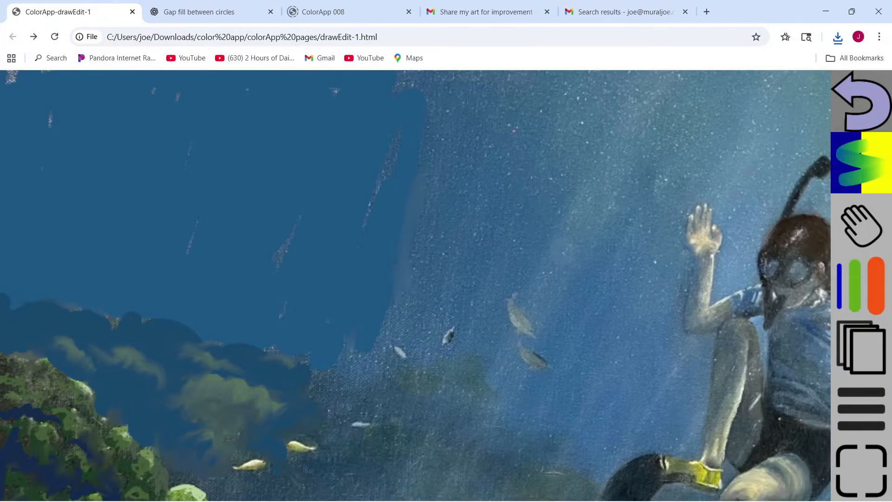
pyautogui.moveTo(445, 107)
pyautogui.mouseDown()
pyautogui.moveTo(413, 274)
pyautogui.moveTo(469, 81)
pyautogui.moveTo(423, 255)
pyautogui.mouseUp()
pyautogui.moveTo(395, 283)
pyautogui.mouseDown()
pyautogui.moveTo(360, 360)
pyautogui.moveTo(353, 344)
pyautogui.moveTo(342, 367)
pyautogui.mouseUp()
pyautogui.moveTo(383, 163); pyautogui.dragTo(347, 281)
pyautogui.moveTo(448, 93); pyautogui.dragTo(381, 297)
pyautogui.moveTo(481, 162)
pyautogui.mouseDown()
pyautogui.moveTo(443, 290)
pyautogui.moveTo(333, 360)
pyautogui.mouseUp()
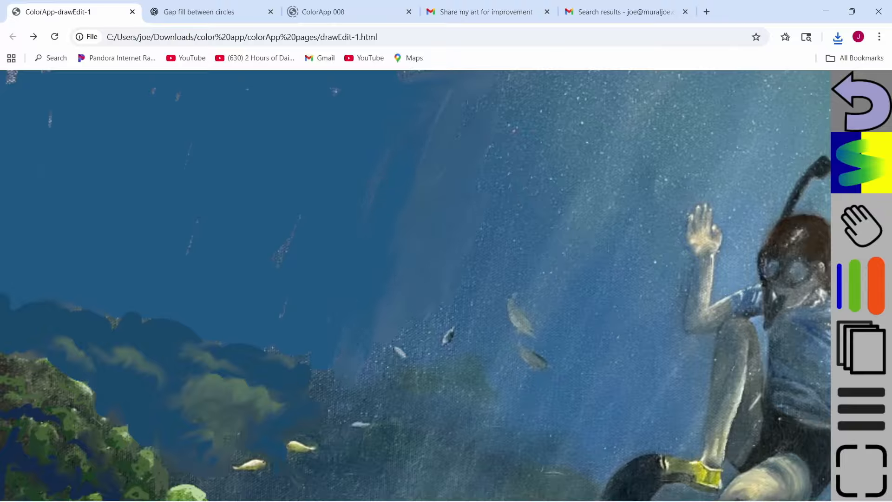
# - Smudge slanted light-ray streaks and the leftover specks inside the right part of the flat blue area
pyautogui.moveTo(428, 109); pyautogui.dragTo(388, 264)
pyautogui.moveTo(413, 135); pyautogui.dragTo(375, 288)
pyautogui.moveTo(301, 216)
pyautogui.mouseDown()
pyautogui.moveTo(272, 278)
pyautogui.moveTo(297, 226)
pyautogui.mouseUp()
pyautogui.scroll(-10, 328, 270)
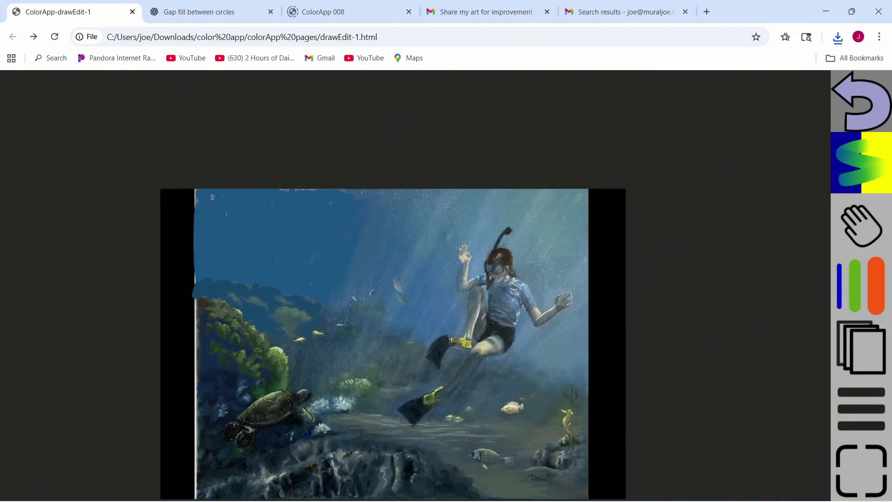
pyautogui.scroll(5, 453, 212)
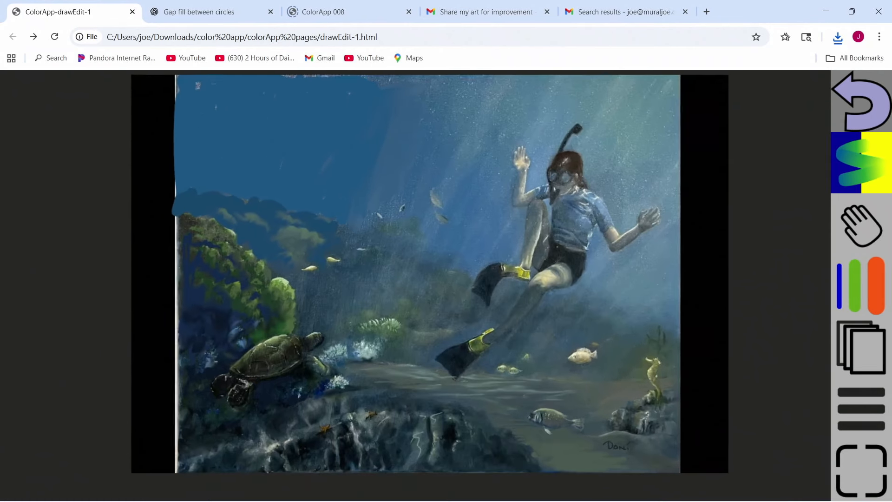
pyautogui.scroll(1, 453, 212)
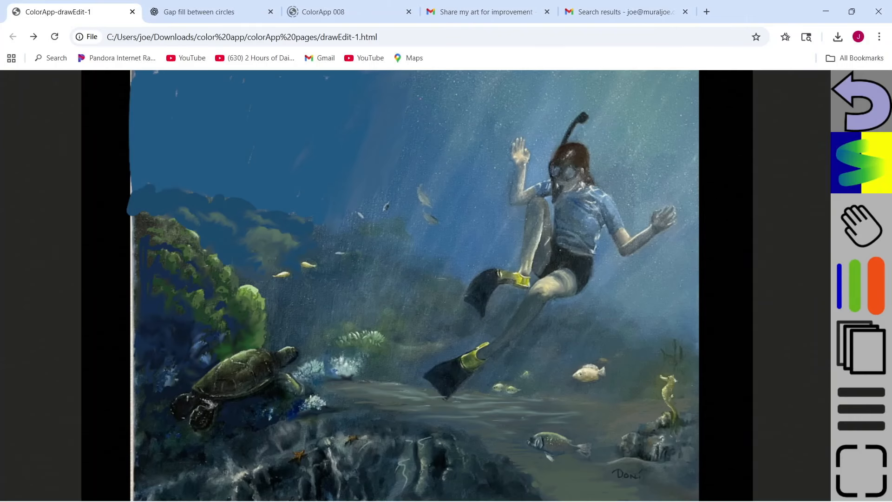
# - Sample the shaded grey skin tone near the elbow of the swimmer's outstretched arm as the brush colour
pyautogui.scroll(10, 665, 235)
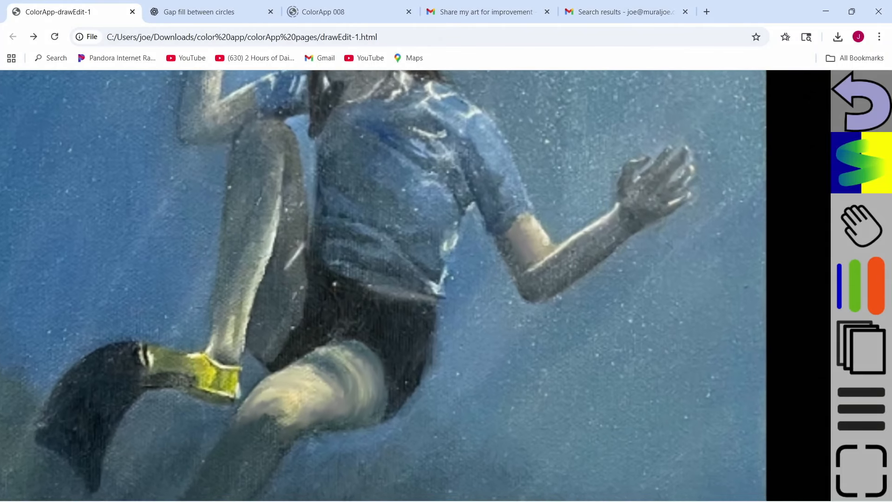
pyautogui.scroll(10, 553, 269)
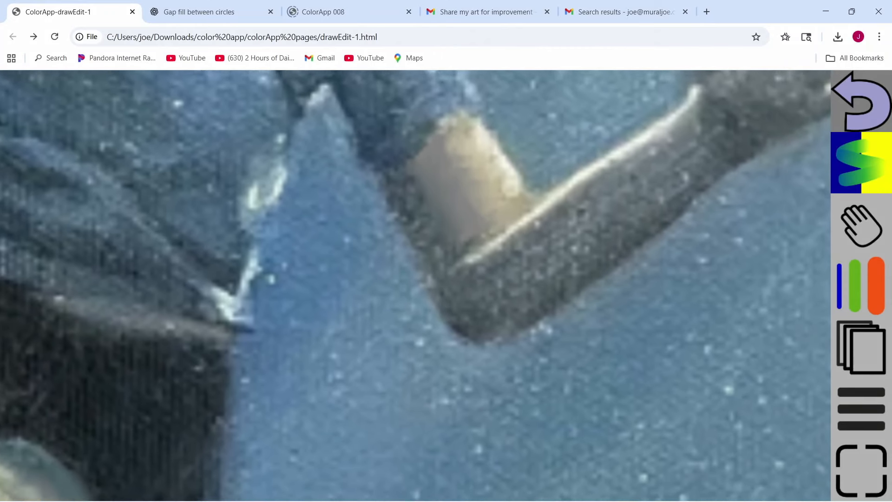
pyautogui.scroll(1, 785, 288)
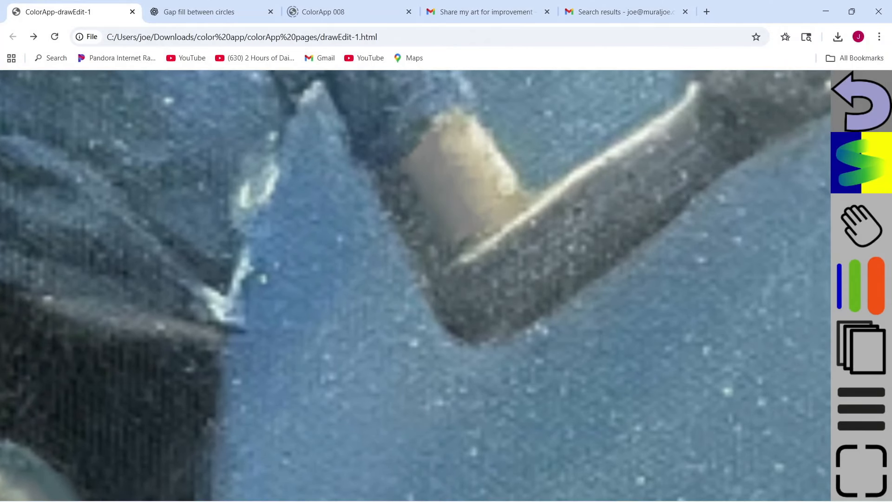
pyautogui.click(861, 162)
pyautogui.click(613, 162)
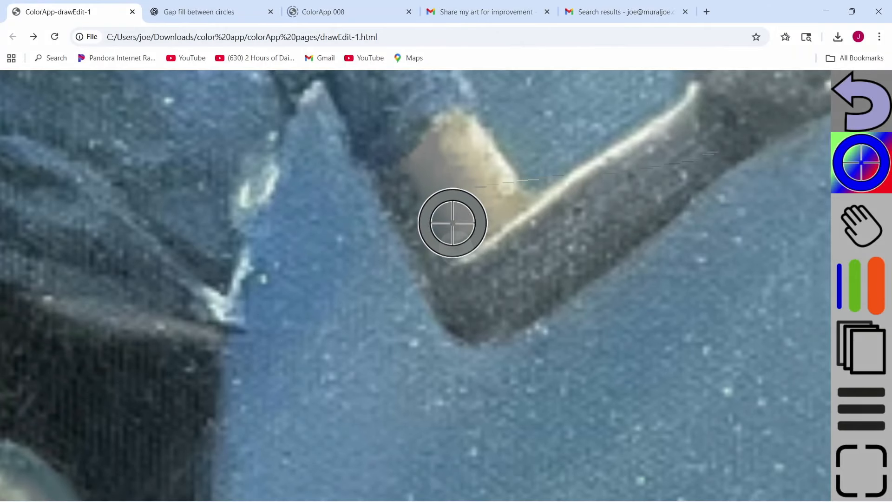
pyautogui.click(452, 224)
pyautogui.click(407, 168)
pyautogui.click(586, 310)
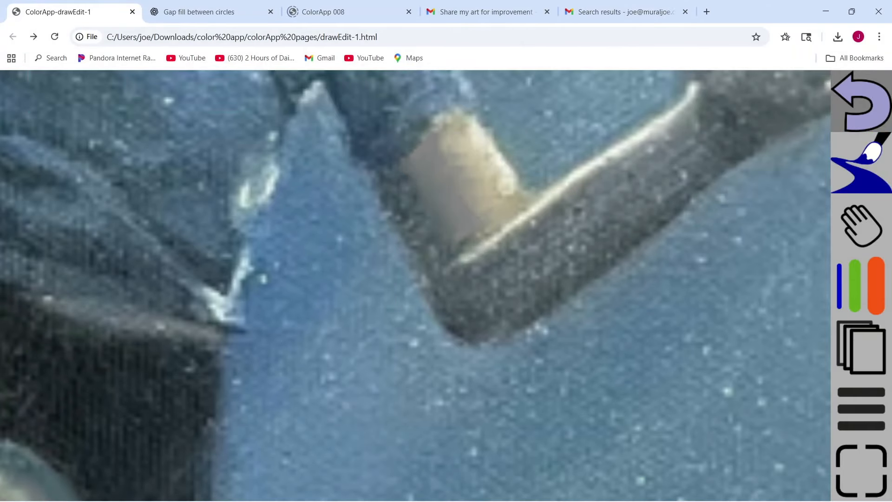
# - Try a broad grey stroke along the underside of the swimmer's thigh
pyautogui.scroll(-4, 587, 311)
pyautogui.scroll(-10, 483, 248)
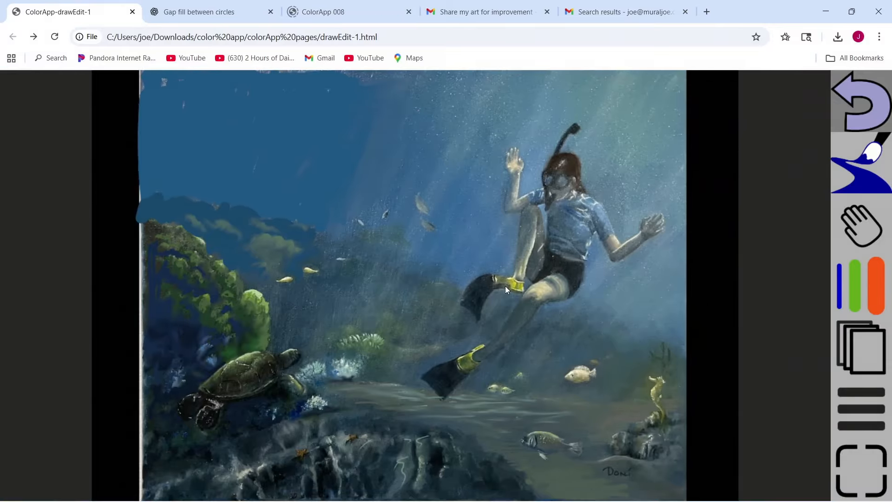
pyautogui.scroll(8, 555, 326)
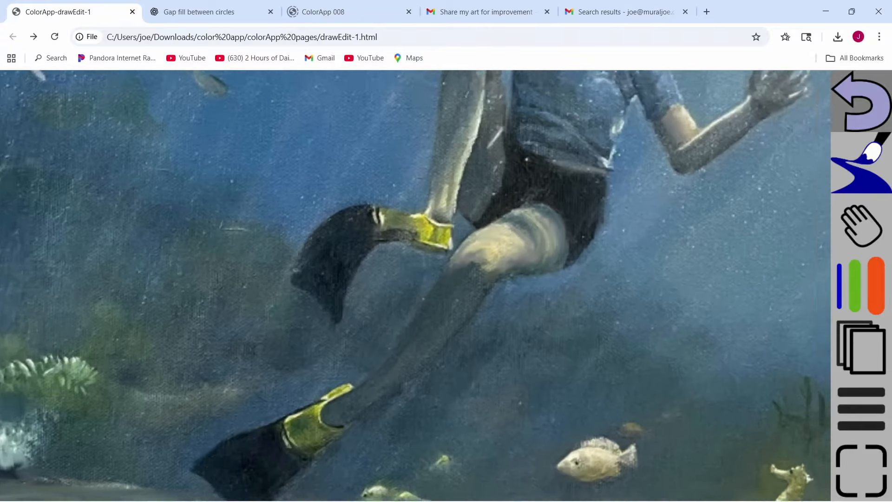
pyautogui.scroll(3, 455, 371)
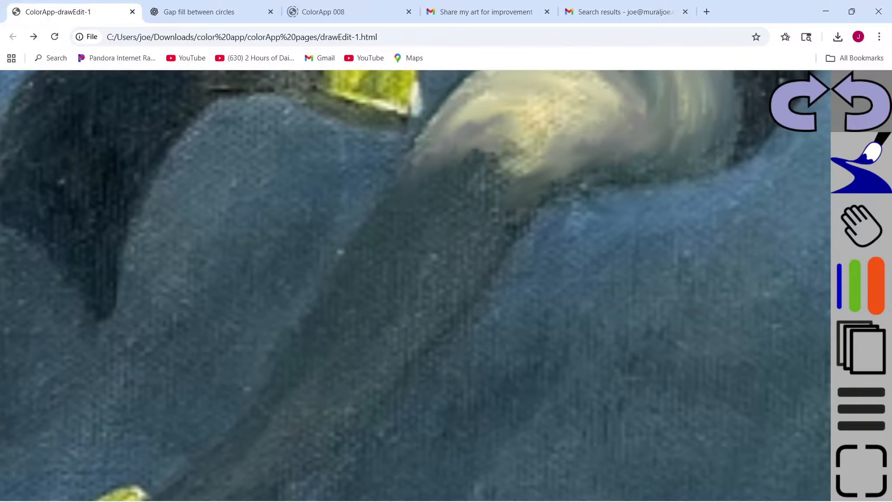
pyautogui.click(709, 171)
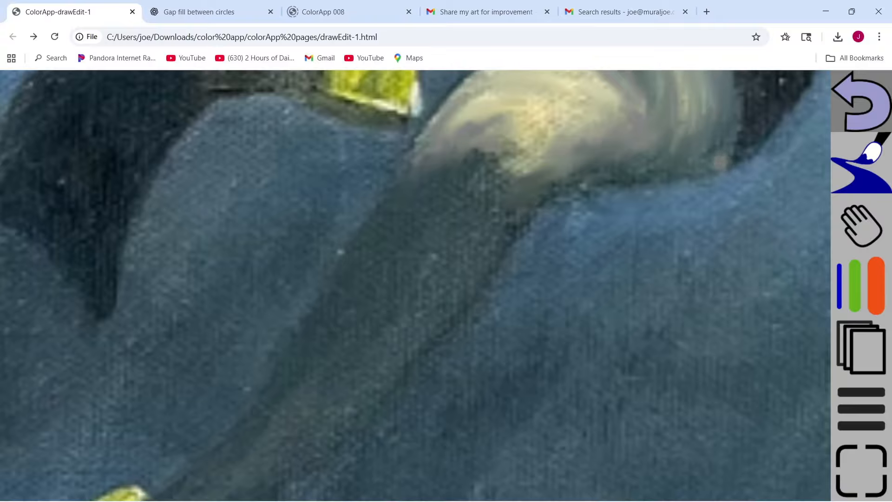
pyautogui.moveTo(722, 160); pyautogui.dragTo(609, 194)
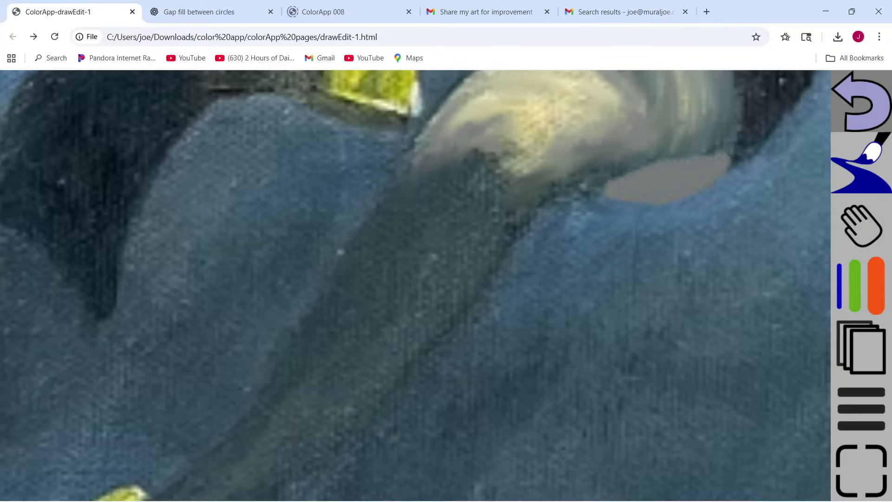
pyautogui.click(862, 103)
# - Reduce the brush size and paint a thin grey reflected-light line along the underside of the swimmer's thigh and down the calf
pyautogui.click(868, 288)
pyautogui.moveTo(779, 408)
pyautogui.mouseDown()
pyautogui.moveTo(789, 464)
pyautogui.moveTo(789, 453)
pyautogui.mouseUp()
pyautogui.click(713, 387)
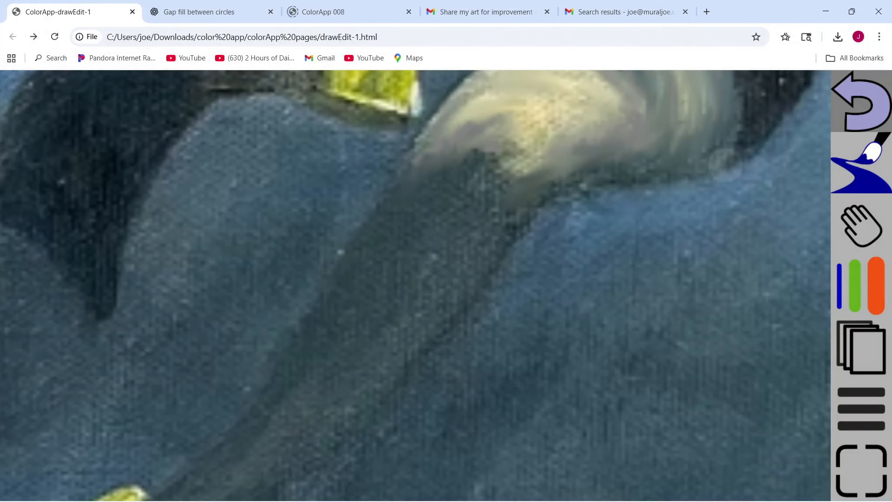
pyautogui.moveTo(723, 167)
pyautogui.mouseDown()
pyautogui.moveTo(678, 180)
pyautogui.moveTo(547, 193)
pyautogui.moveTo(465, 319)
pyautogui.moveTo(377, 403)
pyautogui.moveTo(265, 486)
pyautogui.mouseUp()
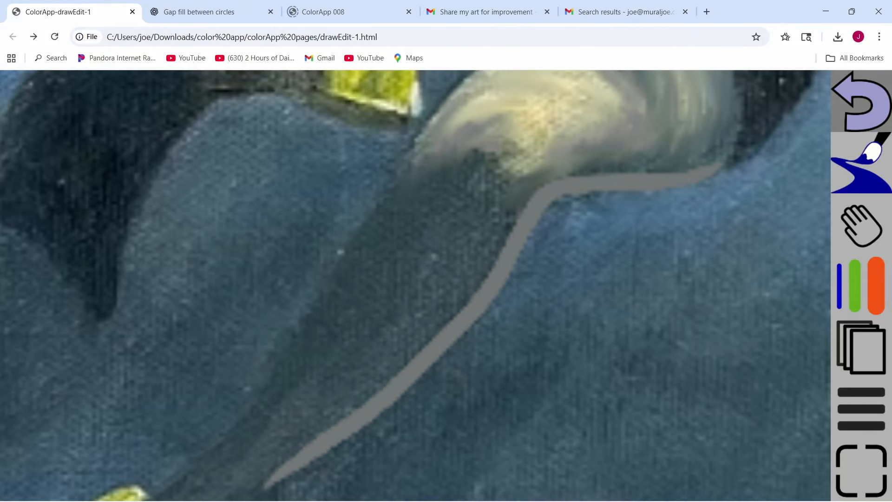
# - Paint a grey reflected-light edge along the underside of the outstretched forearm from the wrist and around the elbow
pyautogui.scroll(-8, 292, 345)
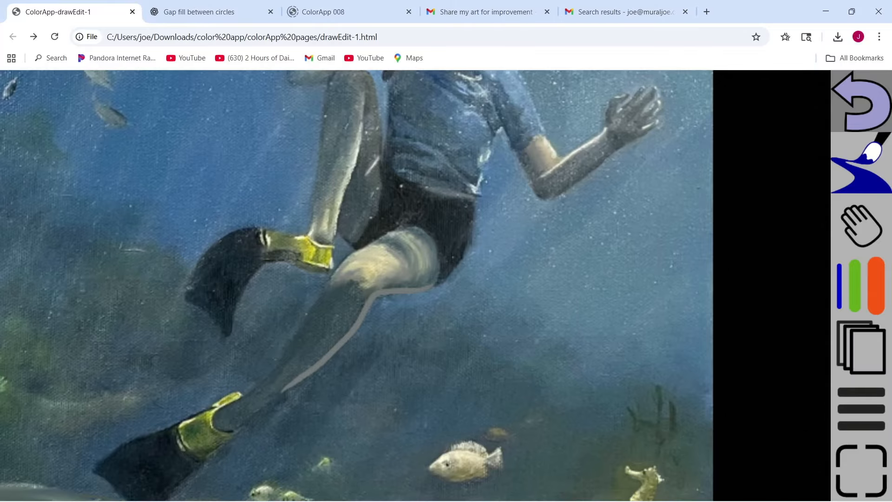
pyautogui.scroll(8, 592, 123)
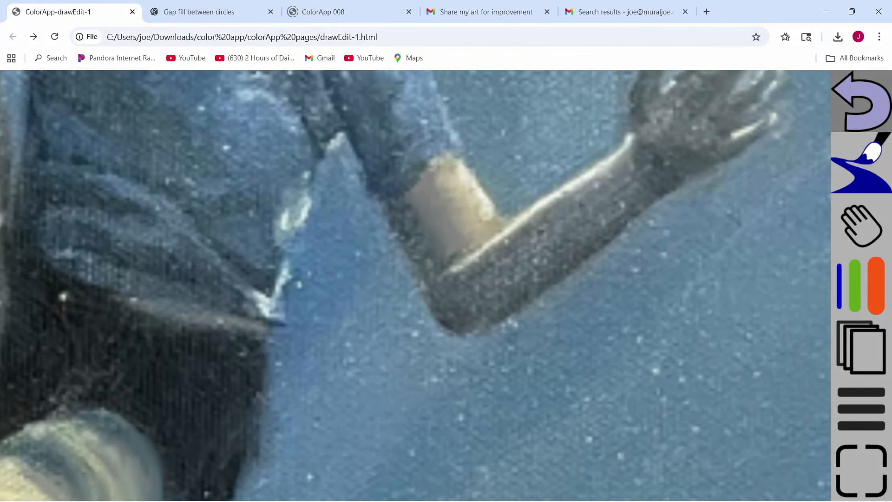
pyautogui.moveTo(693, 179); pyautogui.dragTo(658, 184)
pyautogui.click(861, 101)
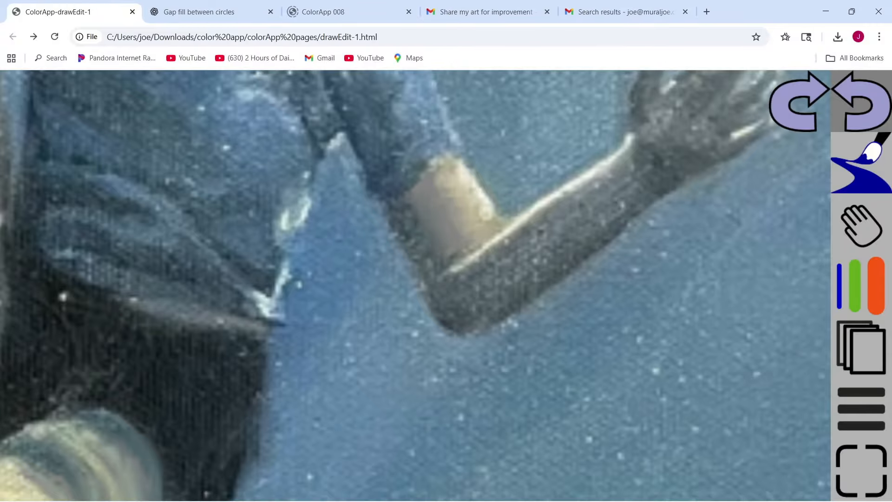
pyautogui.scroll(3, 684, 110)
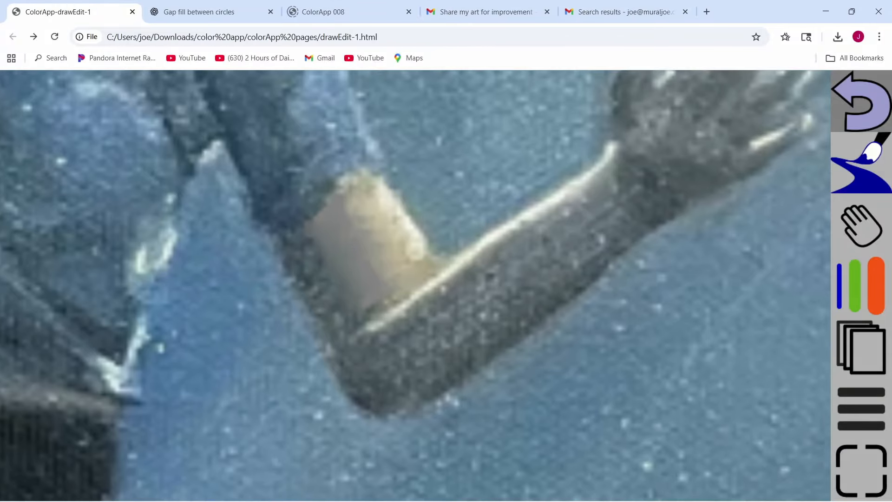
pyautogui.moveTo(743, 173)
pyautogui.mouseDown()
pyautogui.moveTo(653, 200)
pyautogui.moveTo(665, 219)
pyautogui.moveTo(458, 372)
pyautogui.moveTo(418, 394)
pyautogui.moveTo(366, 409)
pyautogui.moveTo(359, 402)
pyautogui.moveTo(437, 372)
pyautogui.mouseUp()
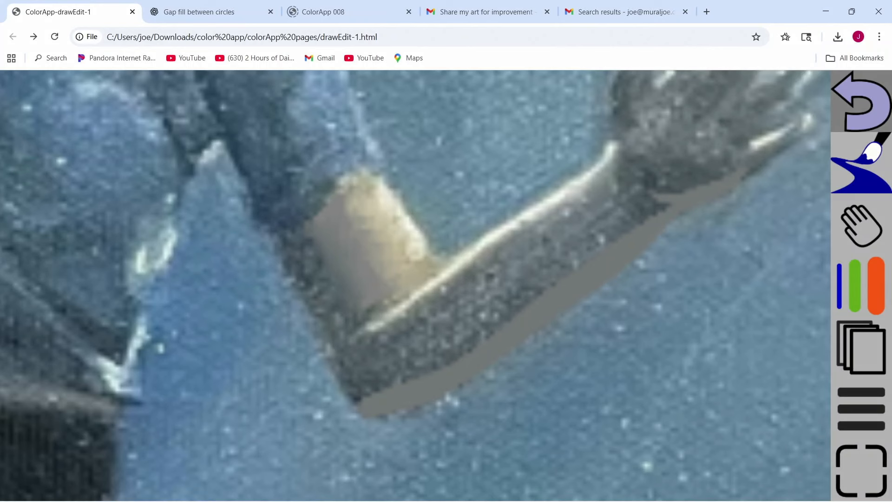
pyautogui.moveTo(372, 405); pyautogui.dragTo(328, 347)
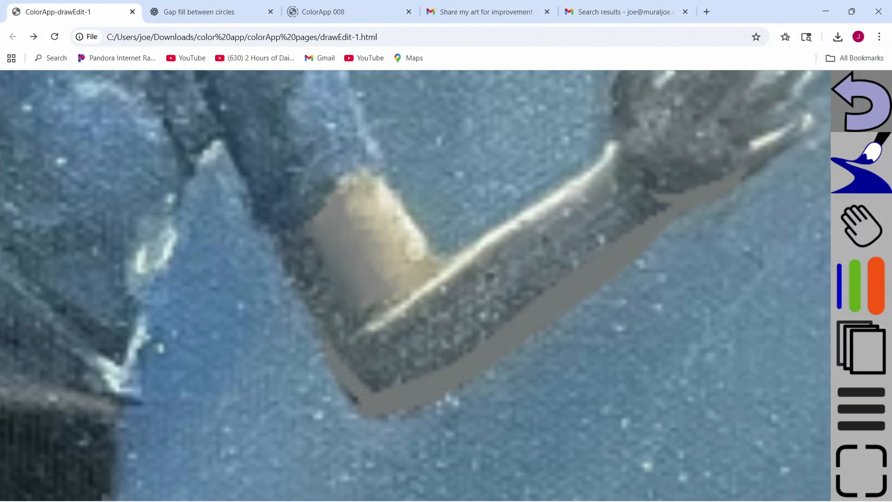
# - Sample a dark blue-grey at the edge of the shorts and paint a thin rim down their outer edge to the thigh
pyautogui.scroll(-10, 340, 352)
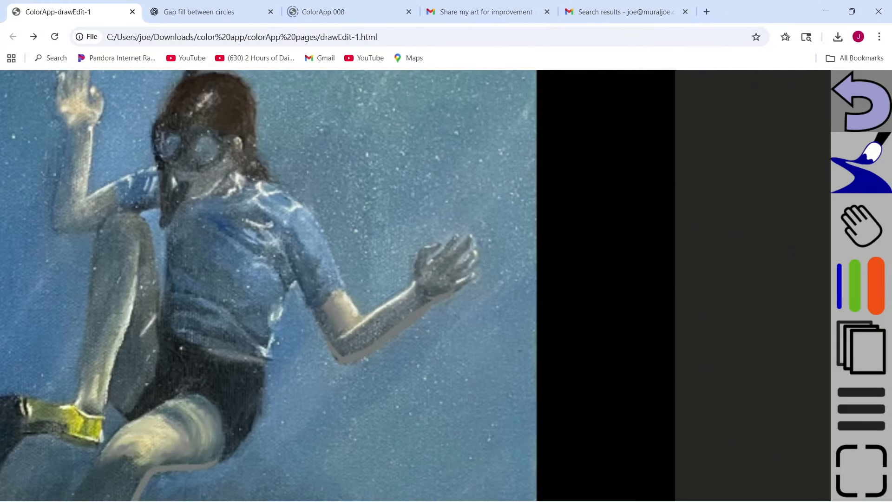
pyautogui.scroll(10, 171, 252)
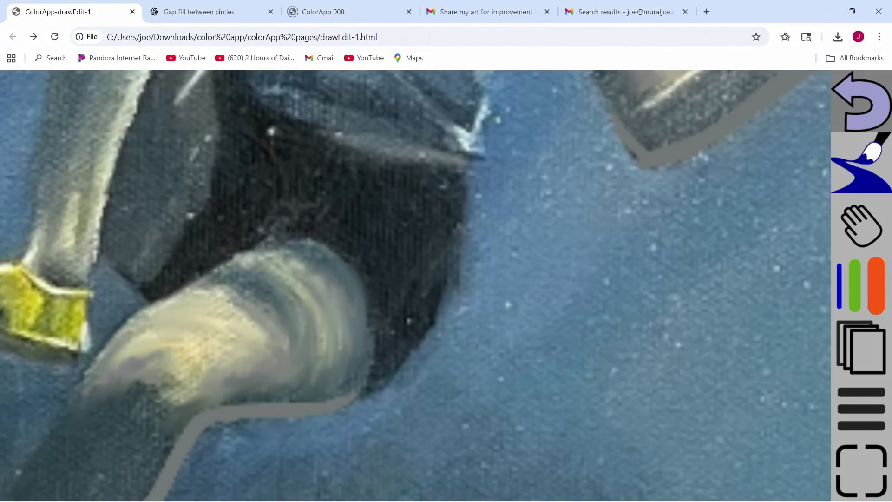
pyautogui.click(861, 163)
pyautogui.click(614, 163)
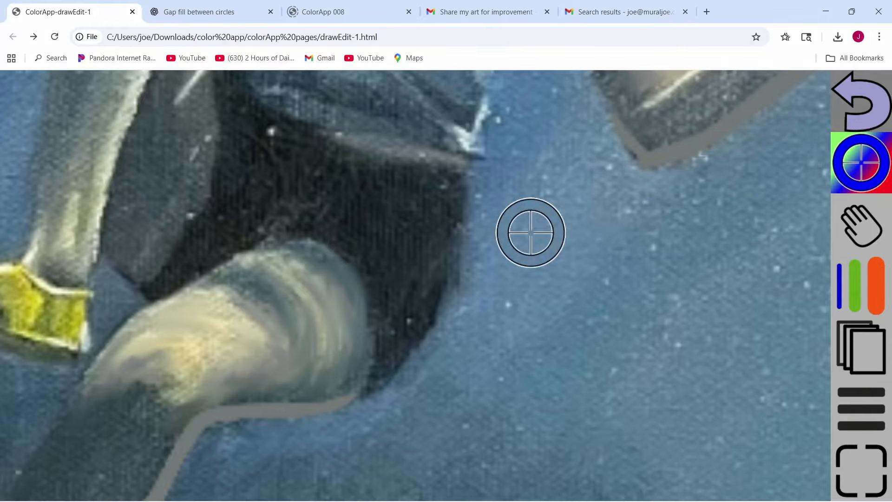
pyautogui.click(428, 334)
pyautogui.click(397, 271)
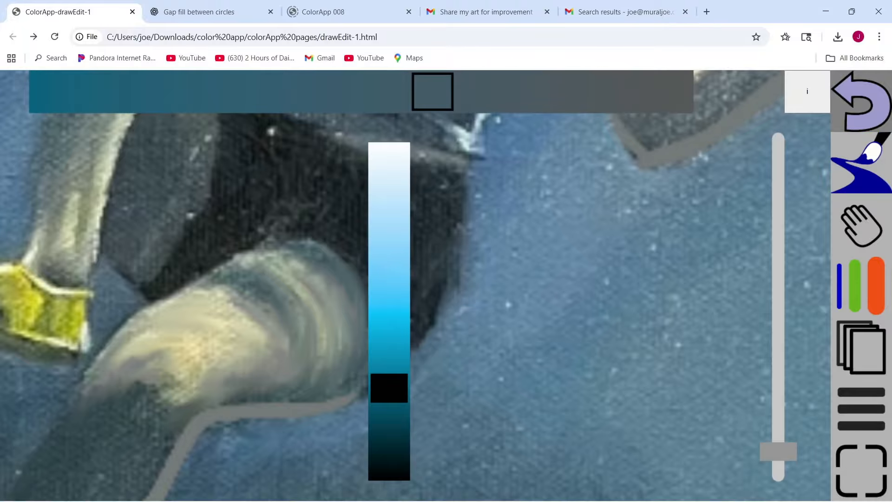
pyautogui.click(465, 176)
pyautogui.moveTo(465, 176)
pyautogui.mouseDown()
pyautogui.moveTo(457, 270)
pyautogui.moveTo(439, 327)
pyautogui.moveTo(357, 394)
pyautogui.mouseUp()
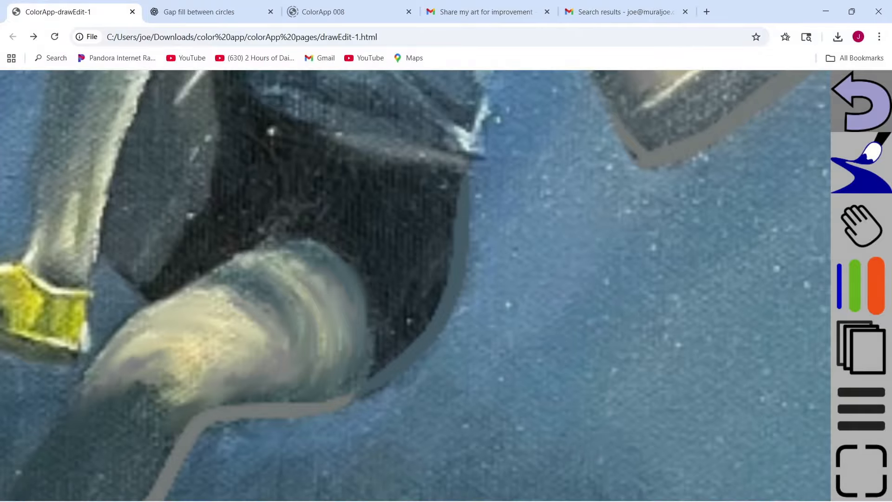
# - Paint two short curved blue-grey fold highlights on the dark side of the swimmer's shorts
pyautogui.scroll(-9, 357, 330)
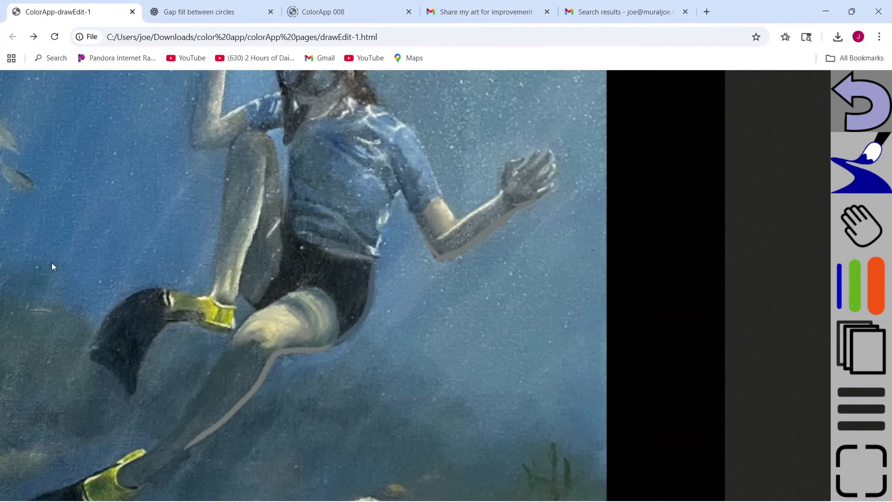
pyautogui.scroll(8, 321, 302)
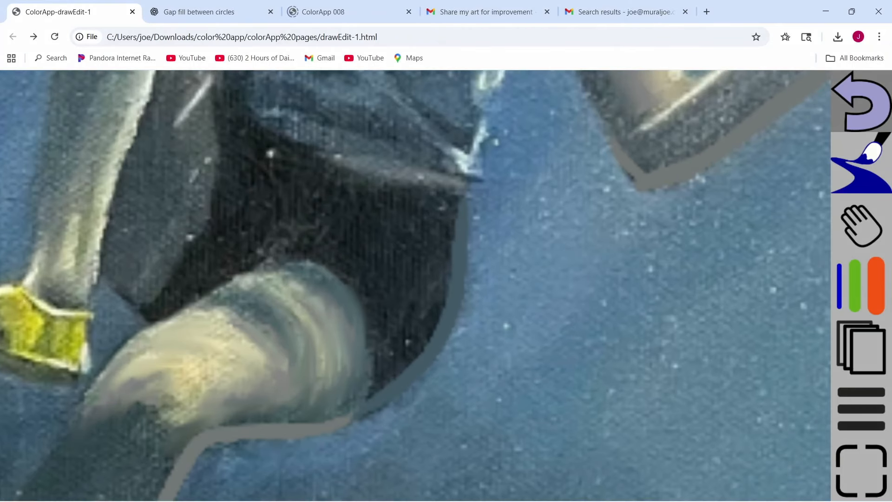
pyautogui.moveTo(403, 256); pyautogui.dragTo(442, 330)
pyautogui.moveTo(402, 223); pyautogui.dragTo(440, 240)
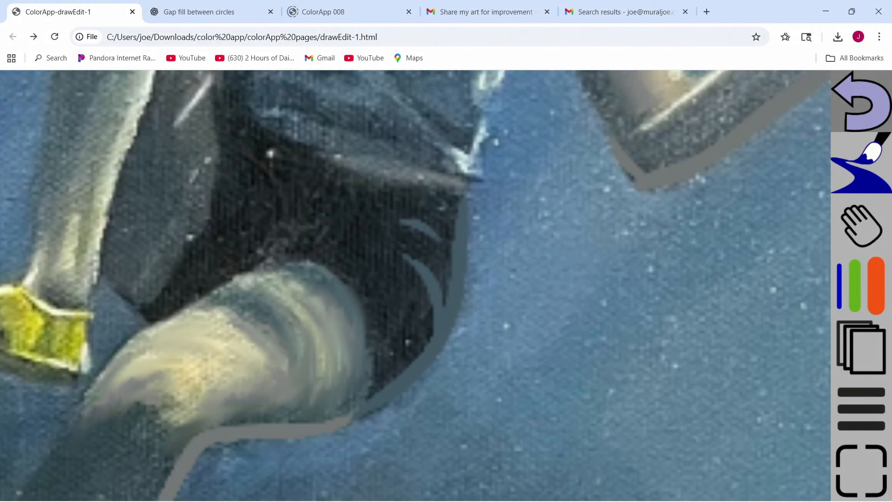
pyautogui.scroll(-10, 415, 294)
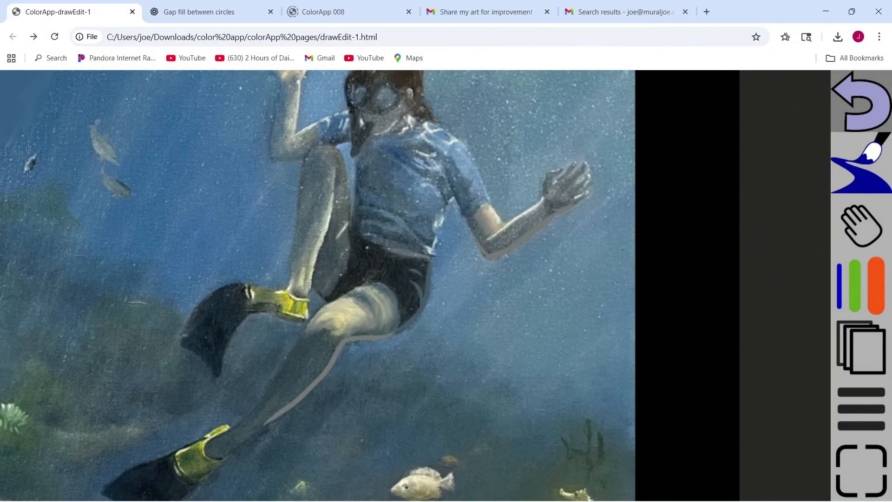
pyautogui.scroll(-4, 297, 285)
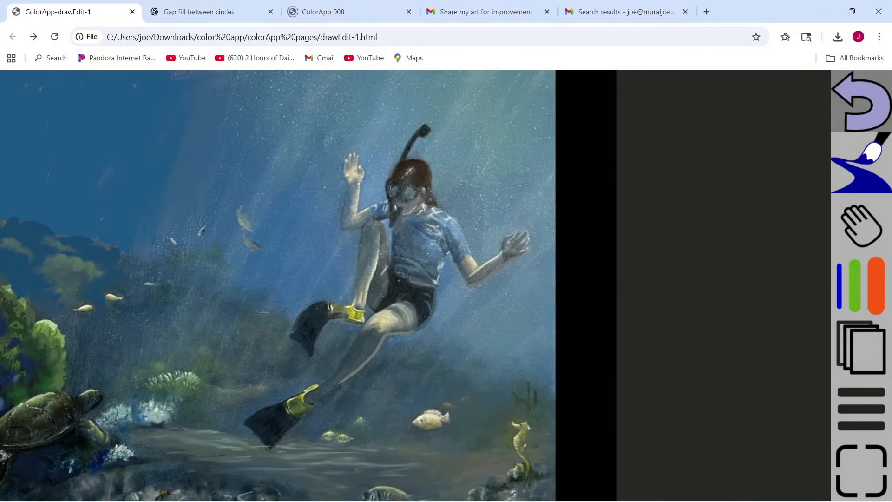
pyautogui.scroll(-4, 499, 257)
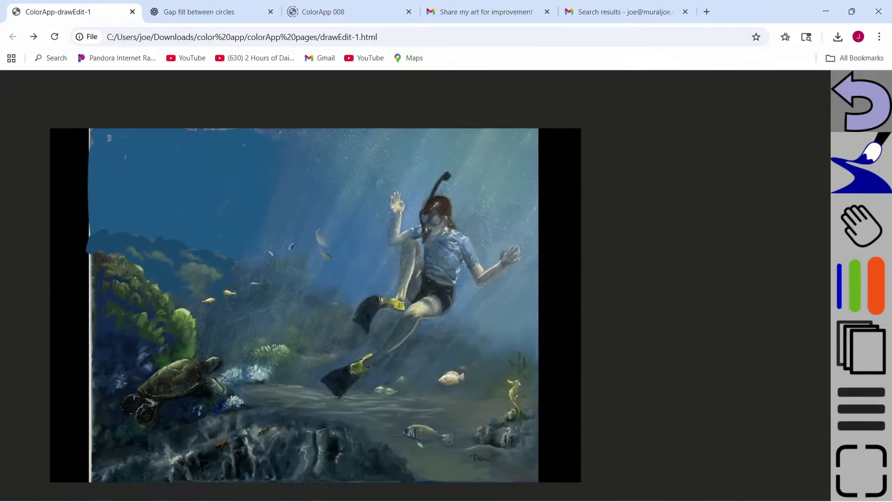
# - Sample the dark grey-green of the turtle's lower shell and paint a thin reflected-light line along the underside of its body
pyautogui.moveTo(499, 257); pyautogui.dragTo(595, 219)
pyautogui.scroll(10, 237, 381)
pyautogui.scroll(5, 346, 321)
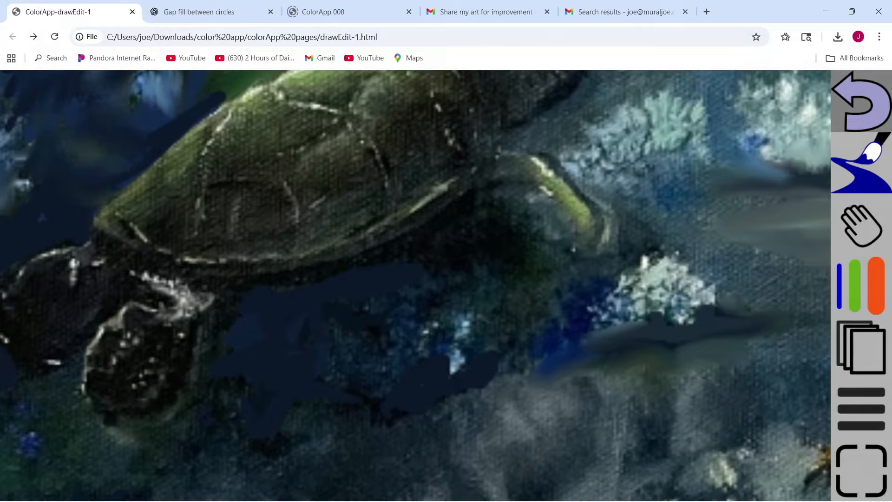
pyautogui.click(860, 162)
pyautogui.click(613, 159)
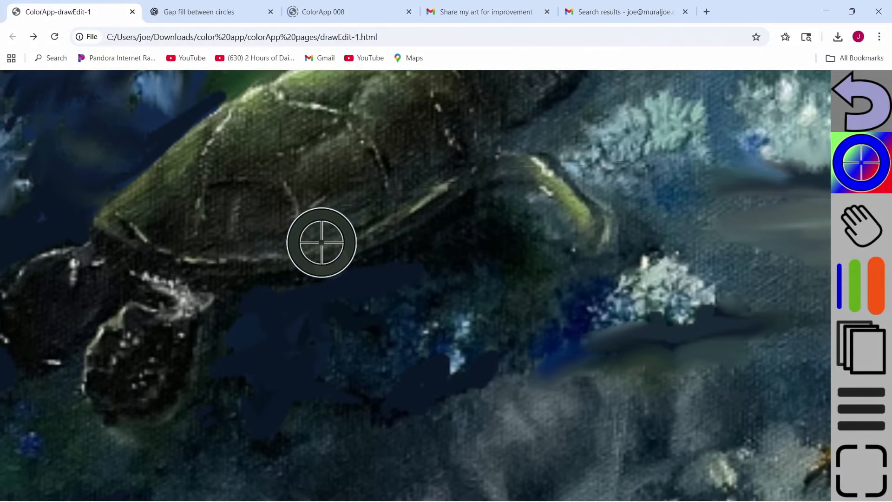
pyautogui.moveTo(332, 264); pyautogui.dragTo(332, 263)
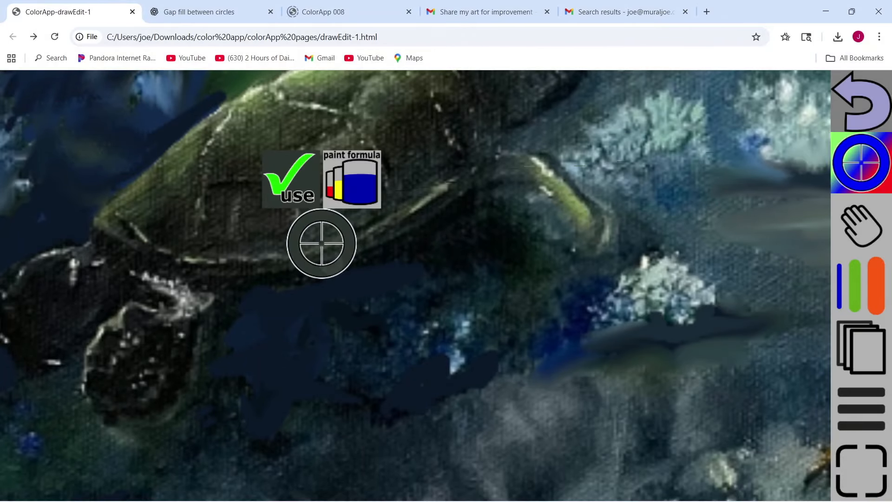
pyautogui.click(291, 181)
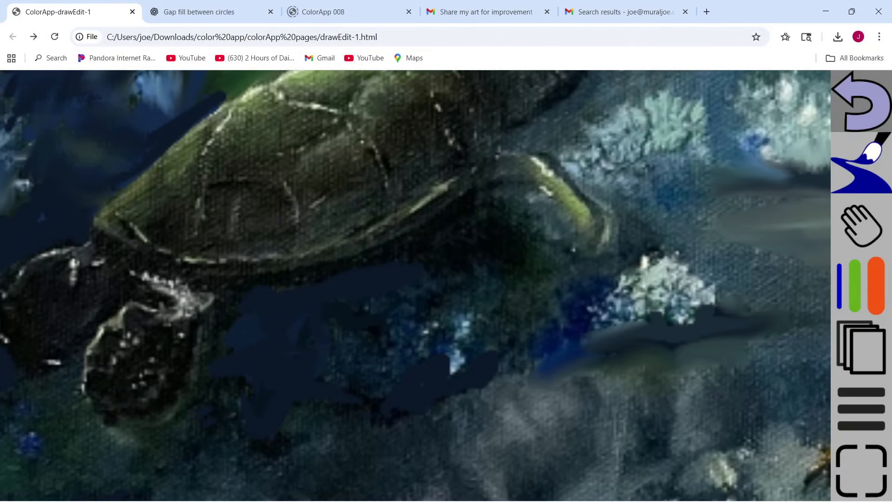
pyautogui.scroll(5, 376, 293)
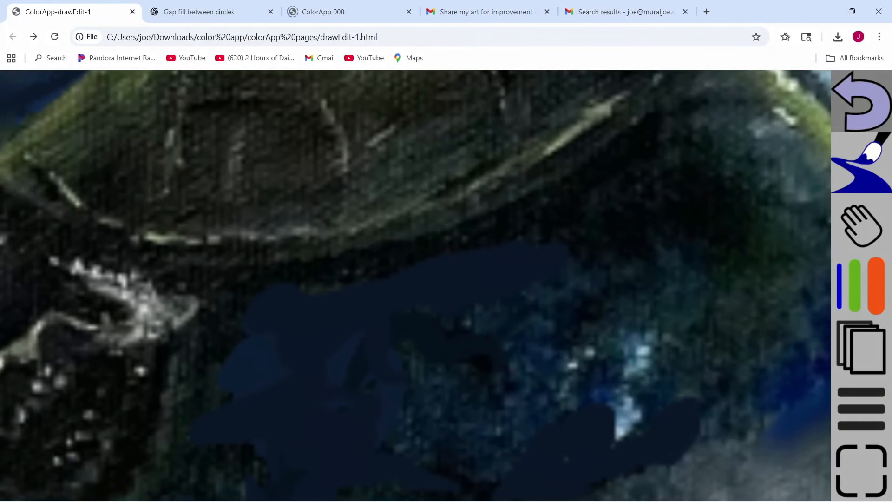
pyautogui.moveTo(606, 205)
pyautogui.mouseDown()
pyautogui.moveTo(449, 258)
pyautogui.moveTo(237, 292)
pyautogui.mouseUp()
pyautogui.scroll(-10, 371, 362)
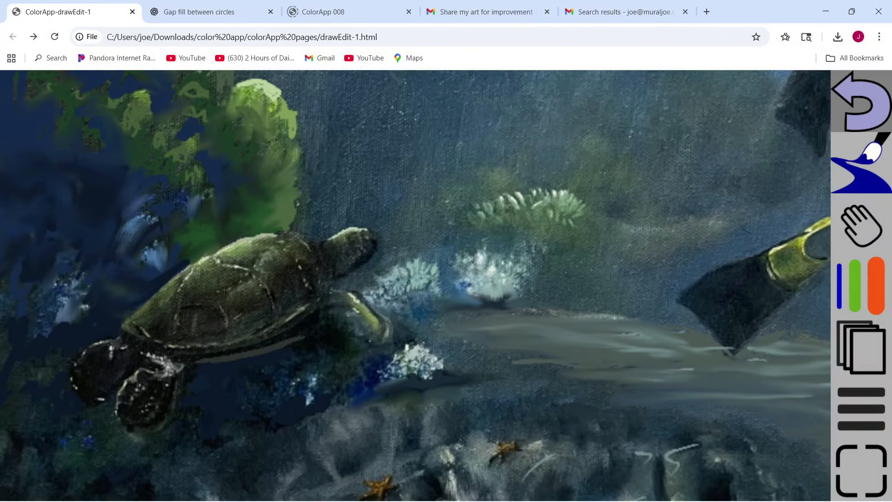
# - Extend the grey-green reflected-light line from the turtle's belly along the underside of its front flipper
pyautogui.scroll(10, 307, 334)
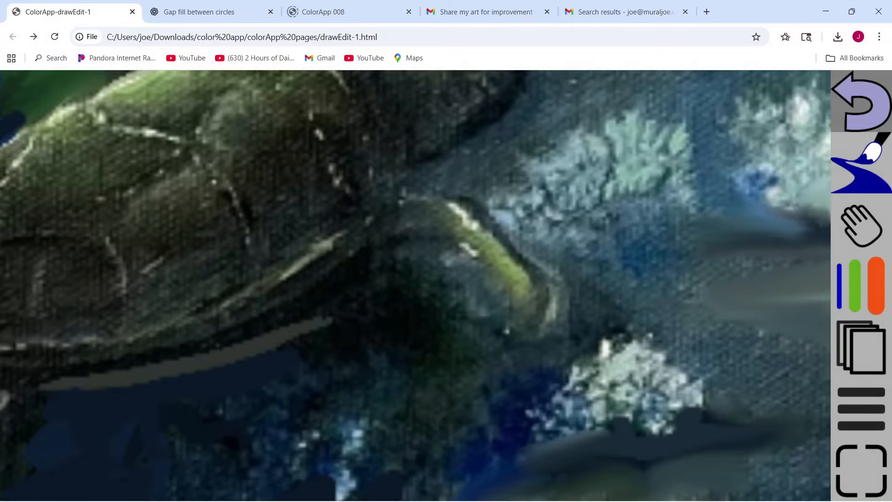
pyautogui.moveTo(330, 319)
pyautogui.mouseDown()
pyautogui.moveTo(334, 303)
pyautogui.moveTo(397, 266)
pyautogui.moveTo(506, 329)
pyautogui.mouseUp()
pyautogui.scroll(-10, 353, 298)
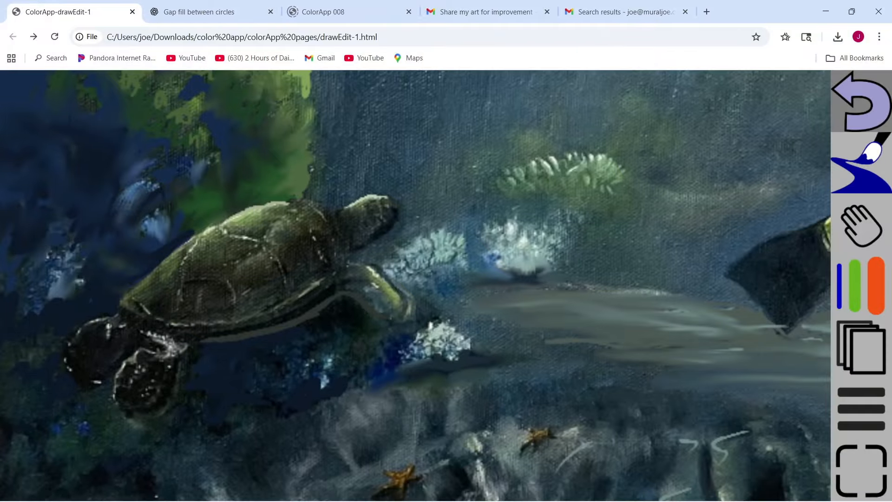
# - Sample the dark navy beneath the turtle's shell and paint it over the textured area under the body and front flipper
pyautogui.scroll(9, 279, 334)
pyautogui.click(862, 170)
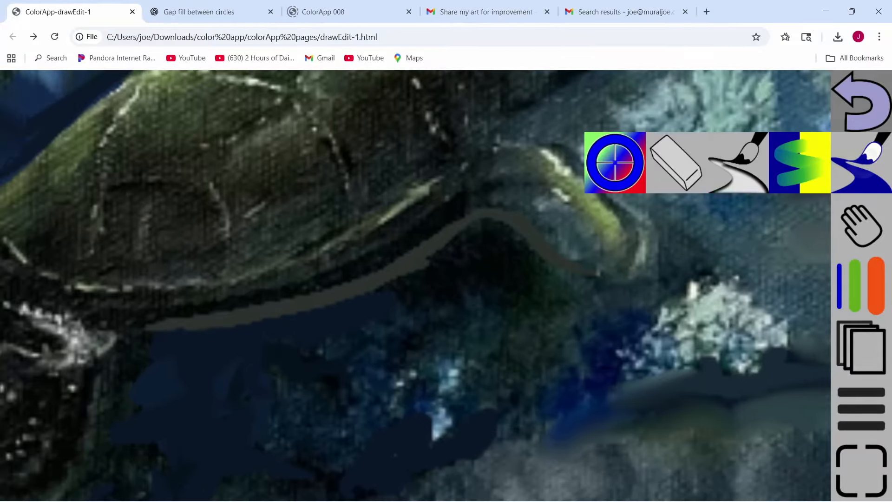
pyautogui.click(614, 162)
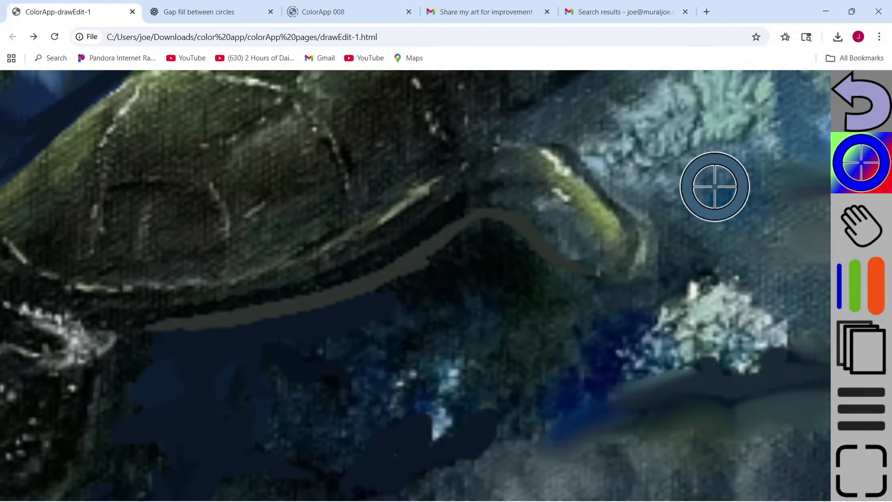
pyautogui.click(362, 311)
pyautogui.click(333, 248)
pyautogui.click(477, 274)
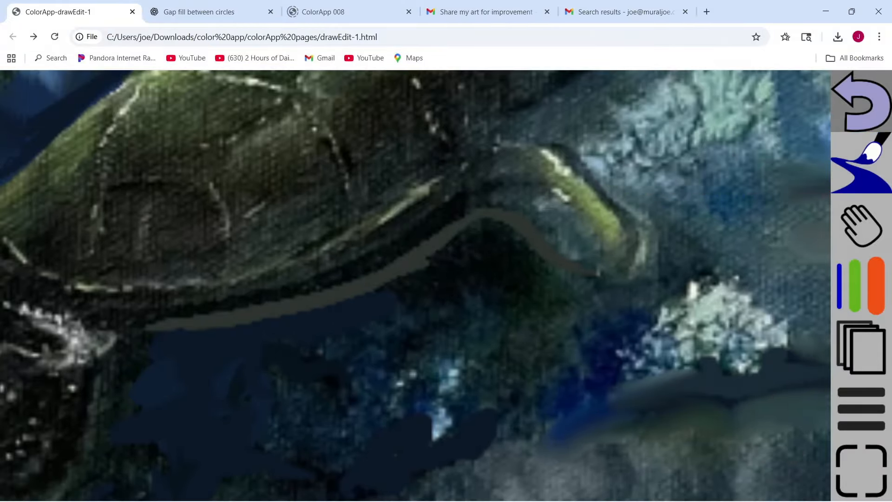
pyautogui.moveTo(401, 294)
pyautogui.mouseDown()
pyautogui.moveTo(474, 258)
pyautogui.moveTo(355, 307)
pyautogui.moveTo(485, 236)
pyautogui.moveTo(527, 261)
pyautogui.moveTo(451, 286)
pyautogui.moveTo(520, 320)
pyautogui.moveTo(483, 288)
pyautogui.moveTo(437, 339)
pyautogui.moveTo(511, 308)
pyautogui.moveTo(569, 318)
pyautogui.moveTo(610, 297)
pyautogui.mouseUp()
pyautogui.moveTo(654, 275); pyautogui.dragTo(665, 283)
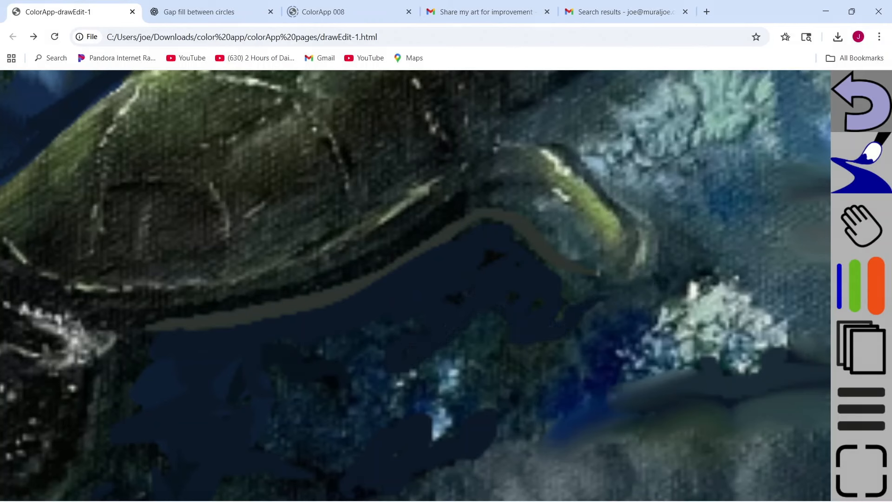
# - Sample a grey from the turtle's head and paint a thin reflected-light edge along the underside of the head and neck
pyautogui.scroll(-6, 377, 332)
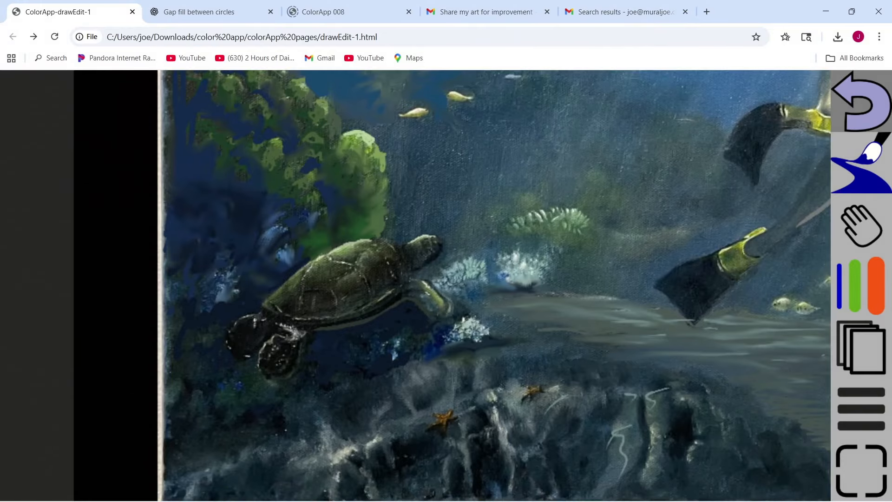
pyautogui.scroll(-6, 369, 346)
pyautogui.scroll(11, 416, 345)
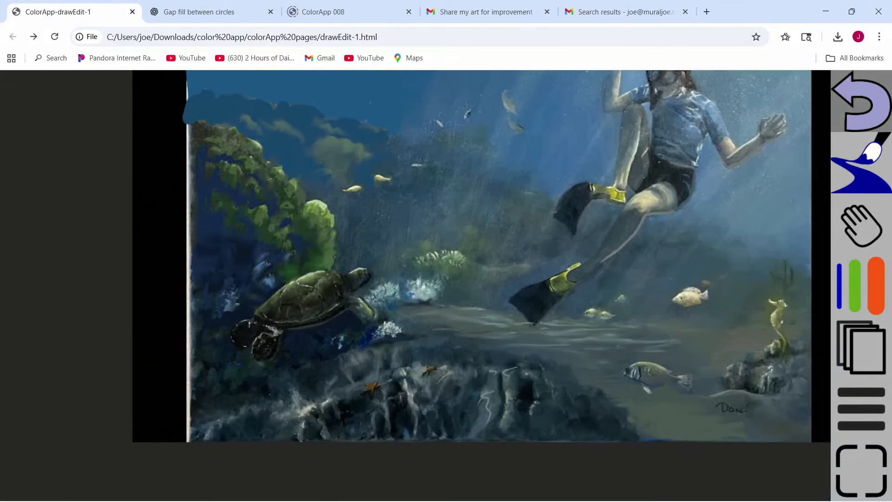
pyautogui.scroll(5, 357, 162)
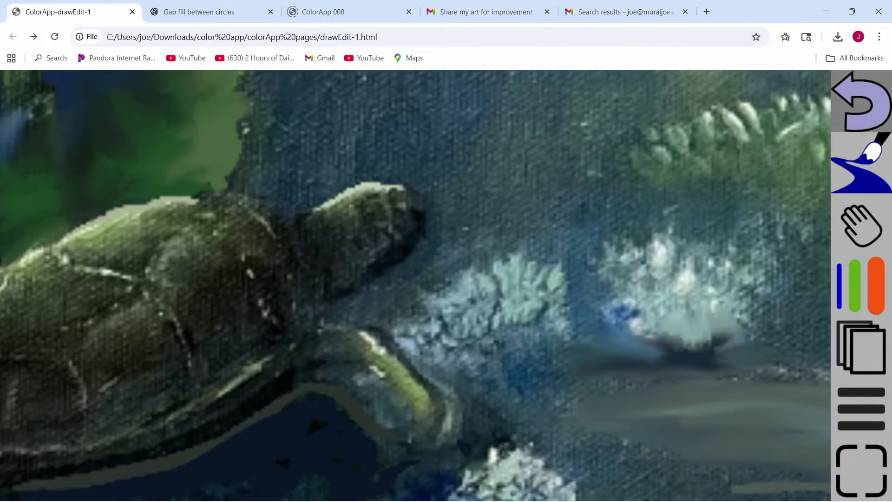
pyautogui.scroll(3, 107, 242)
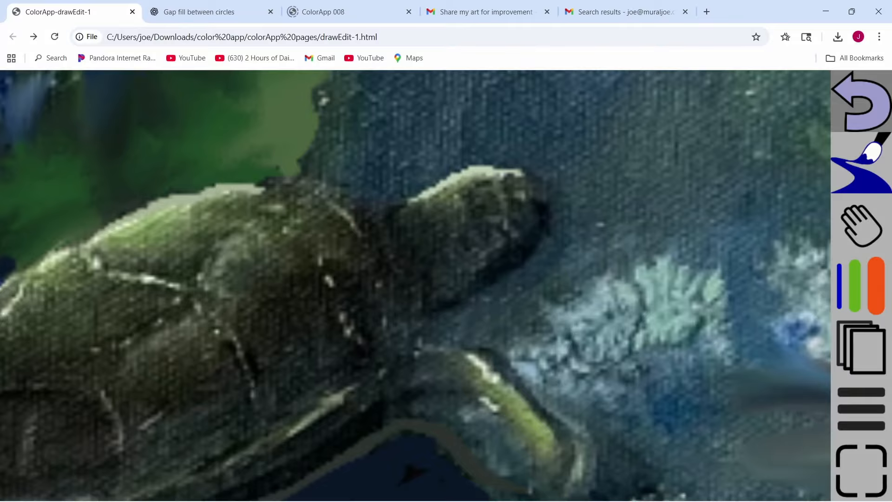
pyautogui.click(862, 163)
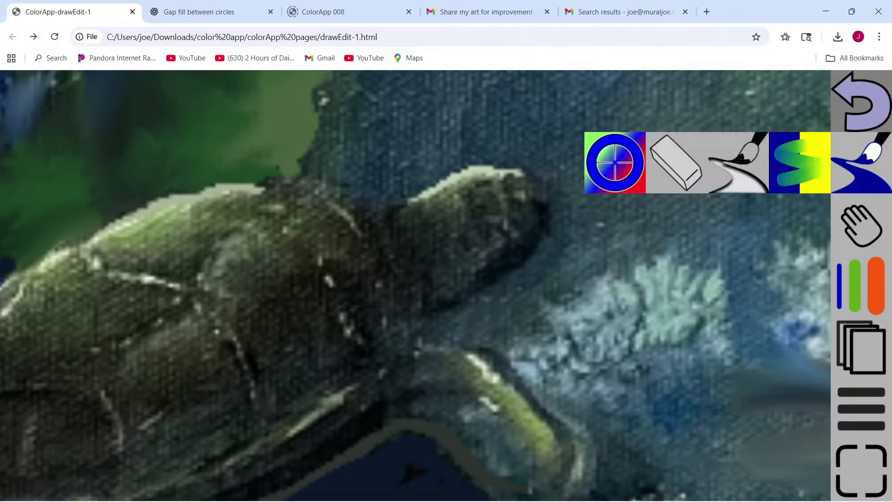
pyautogui.click(615, 162)
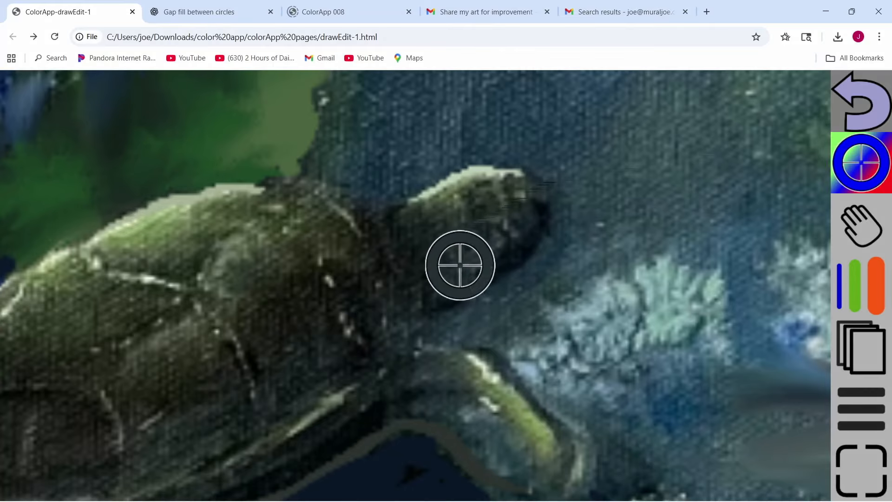
pyautogui.click(513, 235)
pyautogui.click(481, 171)
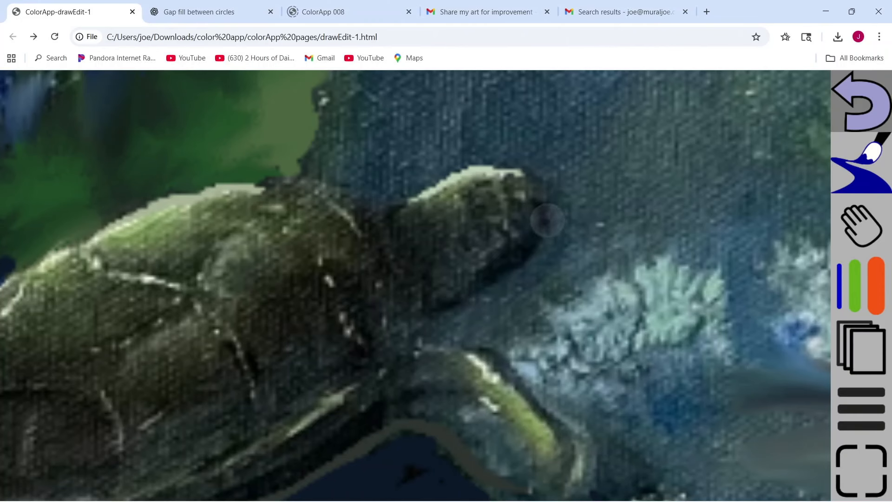
pyautogui.moveTo(550, 215); pyautogui.dragTo(411, 320)
# - Add a grey highlight along the underside of the front flipper where it joins the turtle's body
pyautogui.scroll(-5, 432, 292)
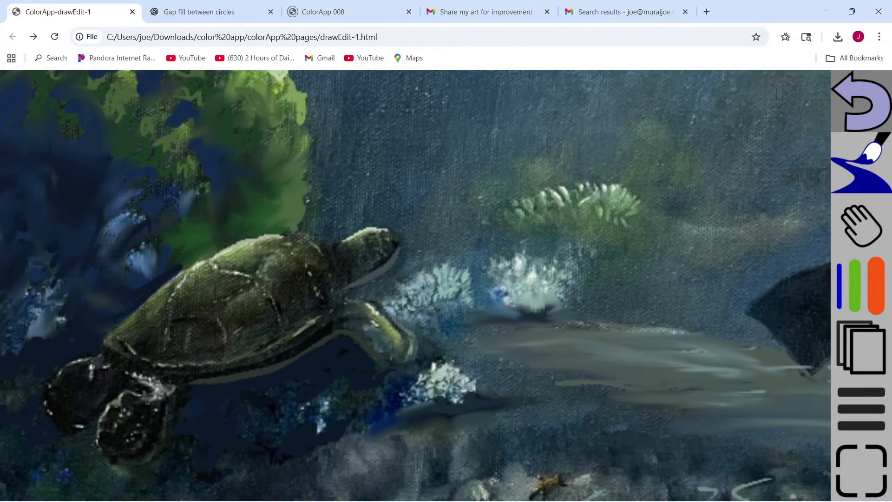
pyautogui.scroll(5, 327, 376)
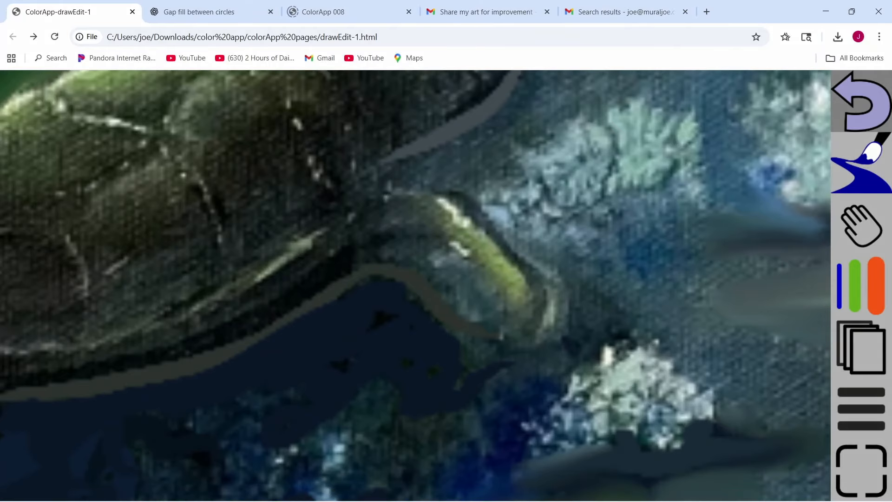
pyautogui.moveTo(346, 266)
pyautogui.mouseDown()
pyautogui.moveTo(419, 274)
pyautogui.moveTo(448, 293)
pyautogui.mouseUp()
# - Paint thin grey reflected-light edges along the shadowed undersides of the turtle's two rear flippers
pyautogui.scroll(-5, 418, 283)
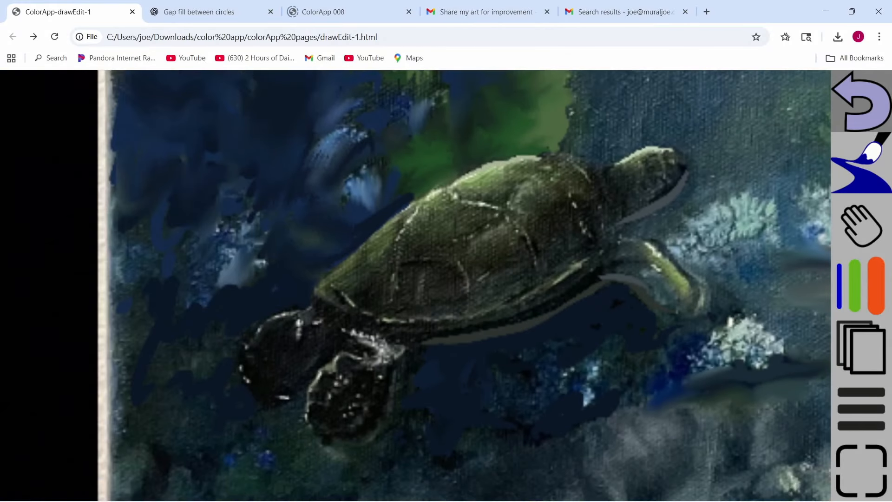
pyautogui.scroll(5, 372, 278)
pyautogui.moveTo(515, 215)
pyautogui.mouseDown()
pyautogui.moveTo(510, 257)
pyautogui.moveTo(473, 298)
pyautogui.moveTo(440, 378)
pyautogui.mouseUp()
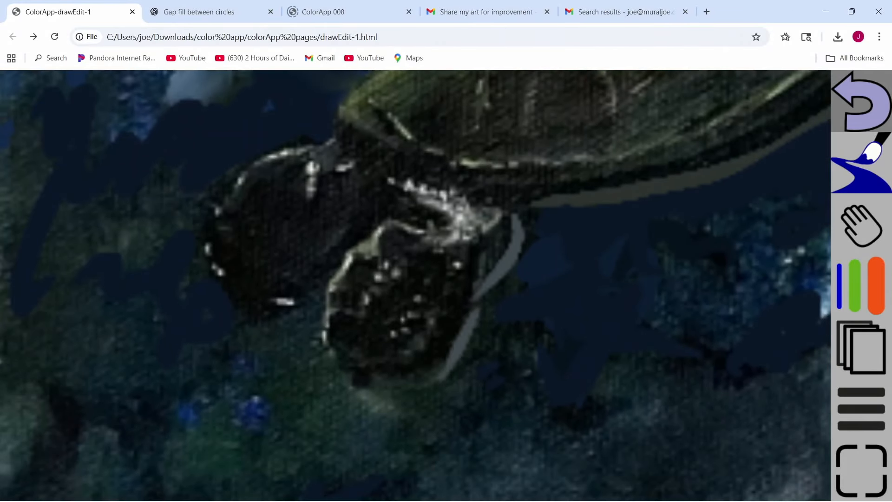
pyautogui.moveTo(328, 259); pyautogui.dragTo(263, 310)
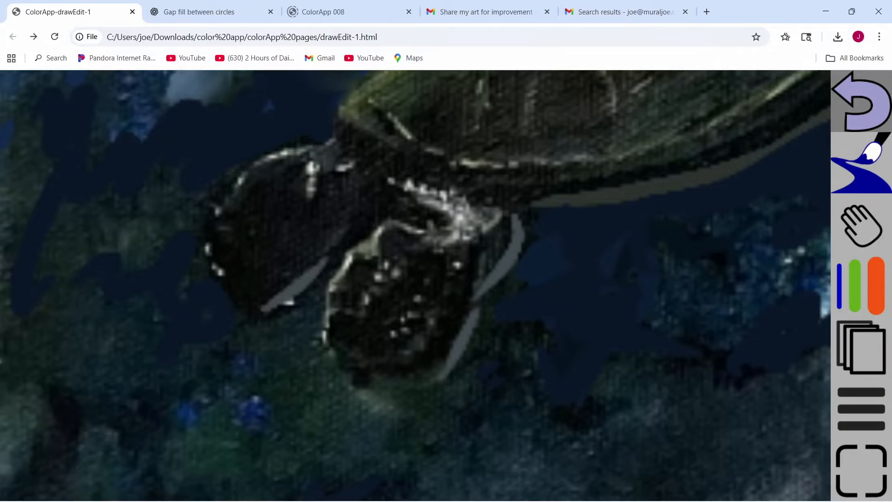
pyautogui.scroll(-5, 415, 286)
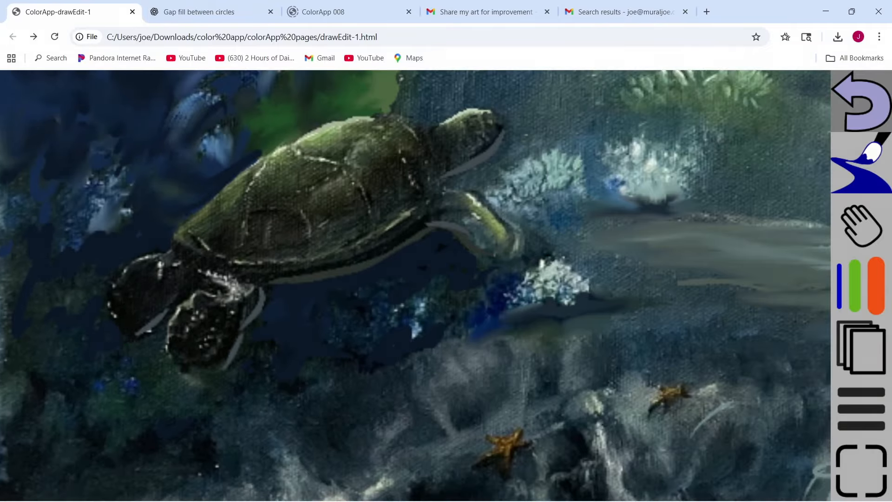
pyautogui.scroll(-3, 415, 286)
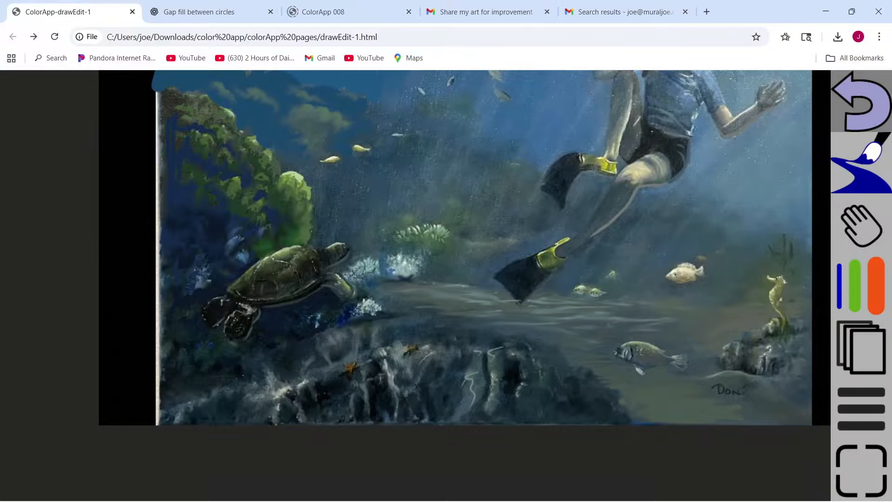
# - Sample a blue-grey from the rock below the turtle and paint curved strokes across the rock's dark upper slope
pyautogui.scroll(5, 228, 358)
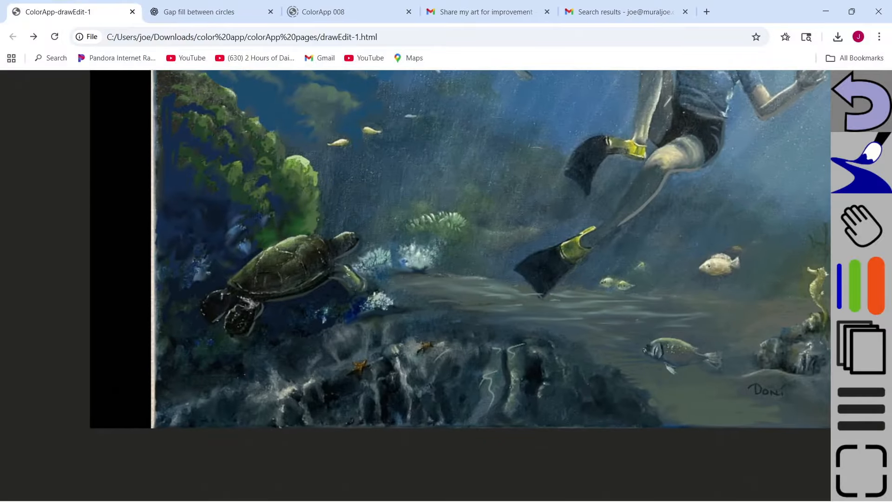
pyautogui.scroll(2, 141, 490)
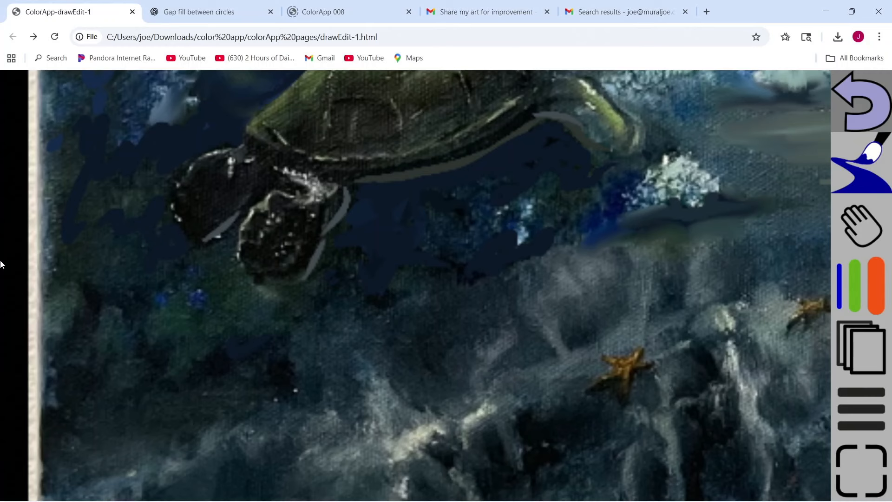
pyautogui.click(861, 163)
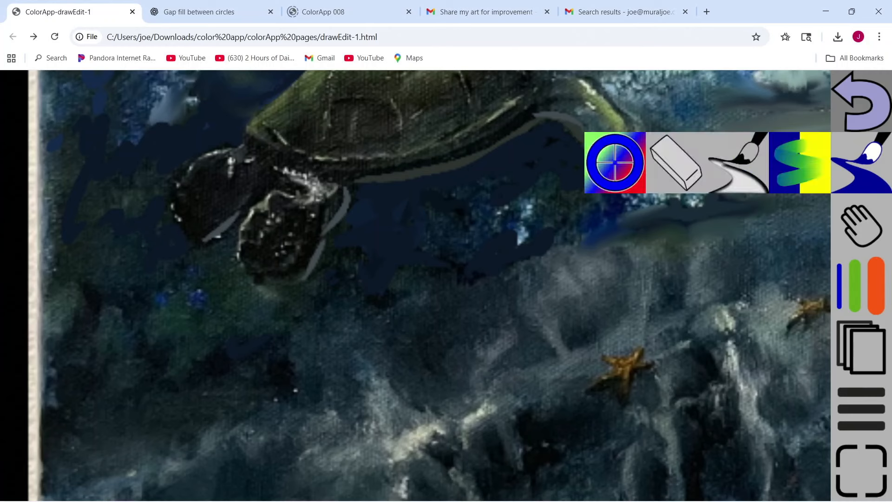
pyautogui.click(615, 163)
pyautogui.click(534, 303)
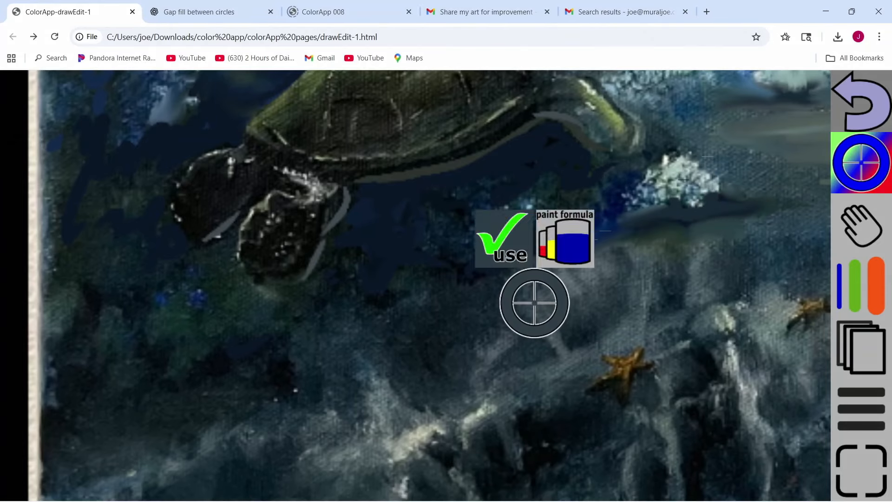
pyautogui.click(504, 238)
pyautogui.moveTo(428, 328); pyautogui.dragTo(520, 293)
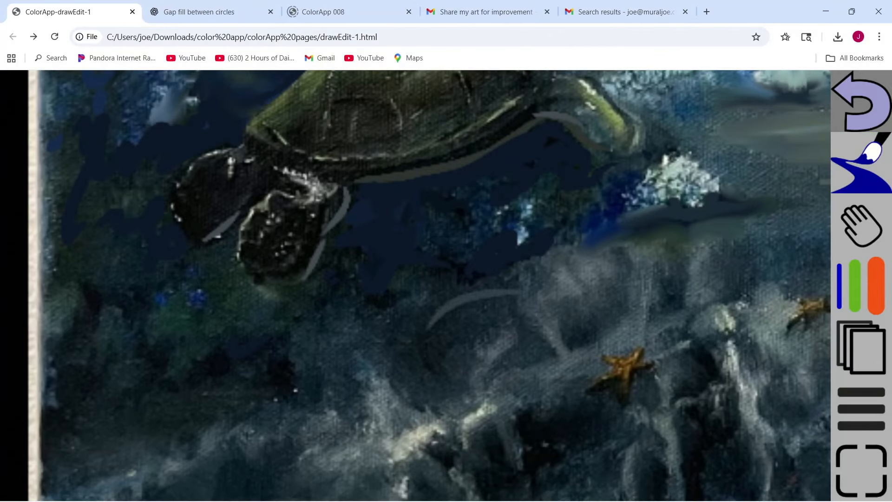
pyautogui.moveTo(442, 332); pyautogui.dragTo(482, 327)
pyautogui.moveTo(508, 276); pyautogui.dragTo(384, 311)
pyautogui.moveTo(482, 273)
pyautogui.mouseDown()
pyautogui.moveTo(530, 253)
pyautogui.moveTo(502, 267)
pyautogui.moveTo(375, 271)
pyautogui.moveTo(375, 248)
pyautogui.mouseUp()
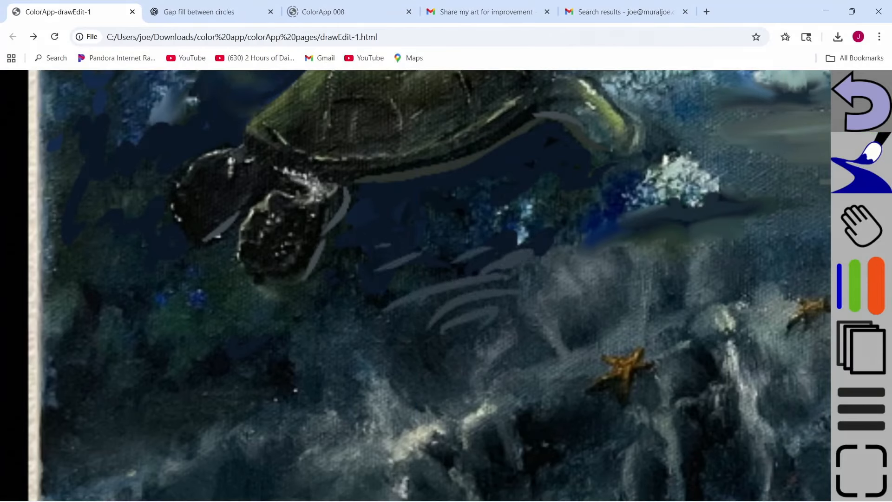
# - Continue the blue-grey contour strokes across the dark seabed below the rear flippers toward the painting's outer edge
pyautogui.moveTo(381, 289); pyautogui.dragTo(285, 325)
pyautogui.moveTo(342, 284); pyautogui.dragTo(314, 291)
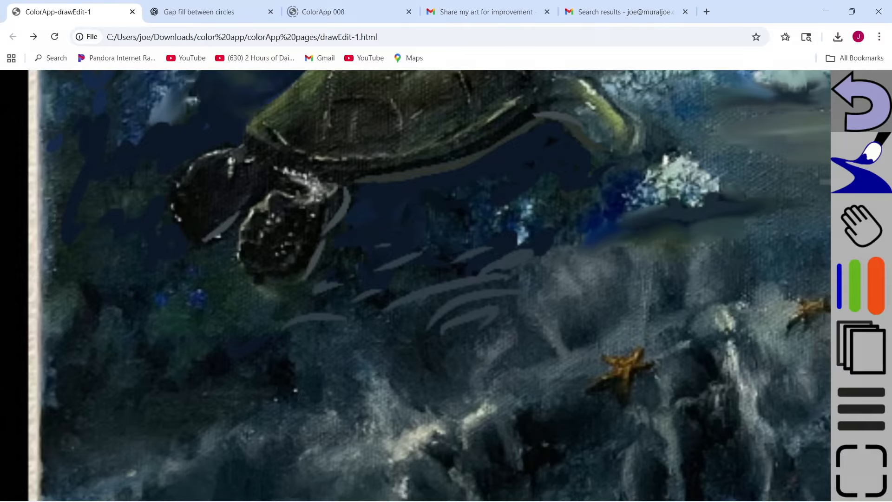
pyautogui.moveTo(285, 352); pyautogui.dragTo(232, 364)
pyautogui.moveTo(303, 396)
pyautogui.mouseDown()
pyautogui.moveTo(265, 414)
pyautogui.moveTo(153, 426)
pyautogui.mouseUp()
pyautogui.moveTo(222, 392)
pyautogui.mouseDown()
pyautogui.moveTo(205, 375)
pyautogui.moveTo(140, 385)
pyautogui.mouseUp()
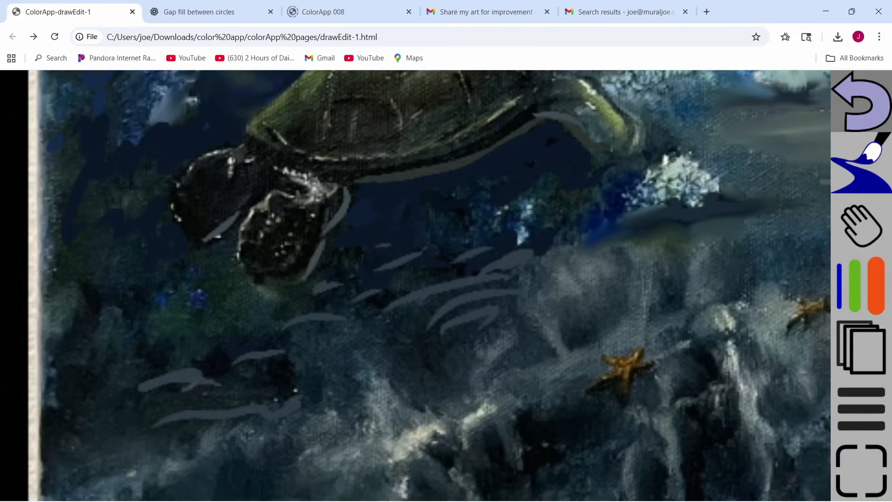
pyautogui.moveTo(201, 378); pyautogui.dragTo(185, 392)
pyautogui.moveTo(206, 346)
pyautogui.mouseDown()
pyautogui.moveTo(174, 344)
pyautogui.moveTo(199, 333)
pyautogui.mouseUp()
pyautogui.moveTo(225, 306); pyautogui.dragTo(208, 305)
pyautogui.moveTo(117, 340); pyautogui.dragTo(78, 390)
pyautogui.scroll(-10, 423, 385)
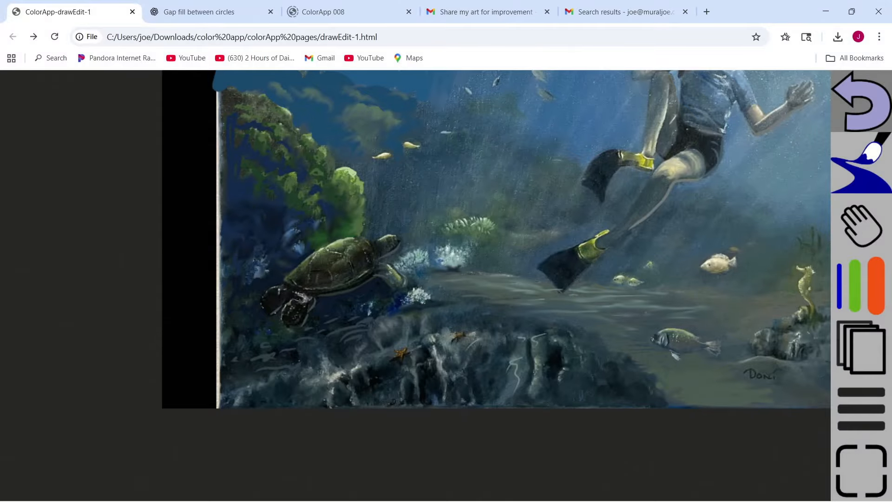
# - Paint broader blue-grey strokes between the contour lines to build up the rock forms below the turtle
pyautogui.scroll(10, 311, 348)
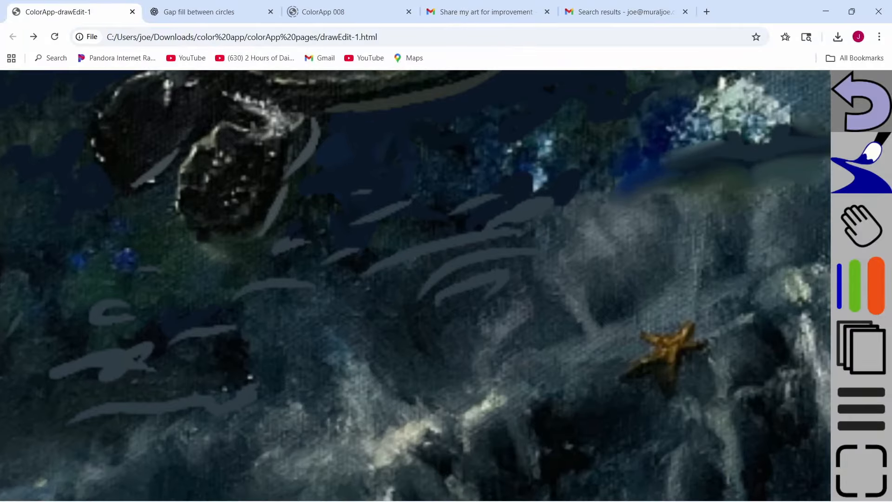
pyautogui.moveTo(444, 334)
pyautogui.mouseDown()
pyautogui.moveTo(498, 310)
pyautogui.moveTo(473, 317)
pyautogui.mouseUp()
pyautogui.moveTo(549, 290)
pyautogui.mouseDown()
pyautogui.moveTo(618, 249)
pyautogui.moveTo(587, 258)
pyautogui.moveTo(625, 249)
pyautogui.mouseUp()
pyautogui.moveTo(466, 335)
pyautogui.mouseDown()
pyautogui.moveTo(437, 346)
pyautogui.moveTo(439, 360)
pyautogui.mouseUp()
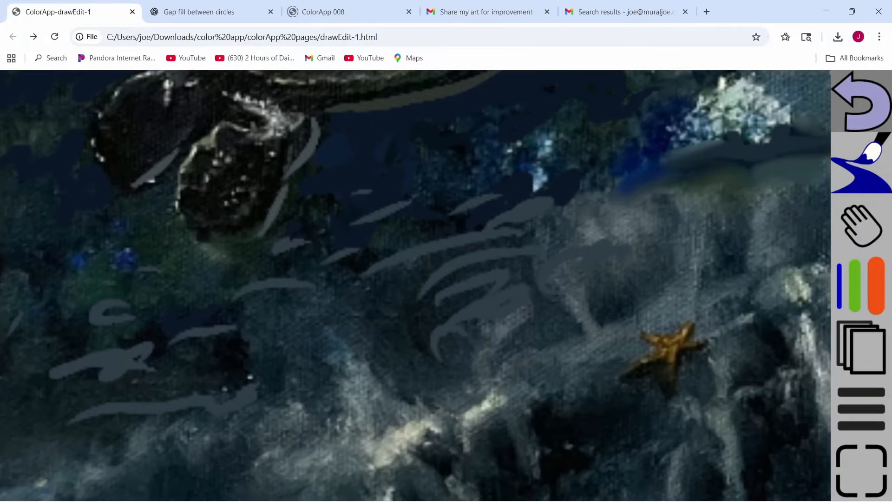
pyautogui.moveTo(370, 365)
pyautogui.mouseDown()
pyautogui.moveTo(383, 330)
pyautogui.moveTo(373, 344)
pyautogui.moveTo(326, 297)
pyautogui.mouseUp()
pyautogui.moveTo(245, 395)
pyautogui.mouseDown()
pyautogui.moveTo(239, 326)
pyautogui.moveTo(250, 380)
pyautogui.mouseUp()
pyautogui.moveTo(207, 320); pyautogui.dragTo(292, 257)
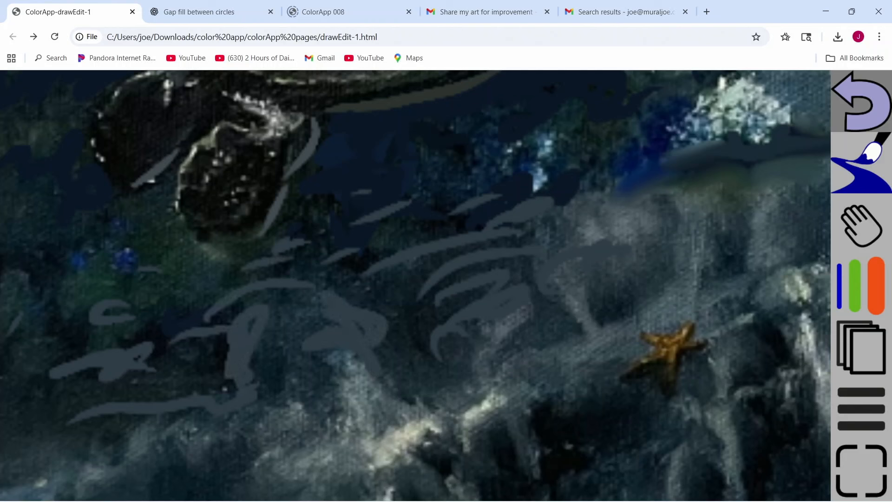
# - Add short blue-grey accent strokes along the rock's upper edge and around the area beneath the rear flippers
pyautogui.moveTo(569, 199)
pyautogui.mouseDown()
pyautogui.moveTo(603, 187)
pyautogui.moveTo(591, 185)
pyautogui.mouseUp()
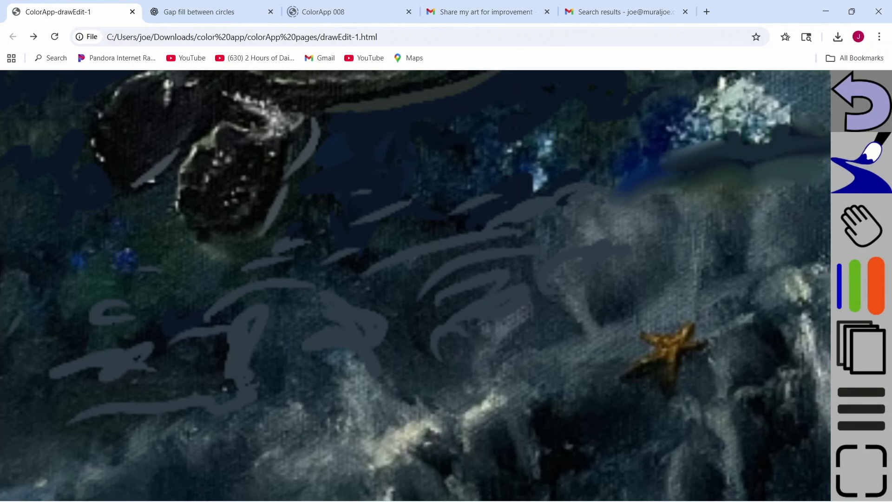
pyautogui.moveTo(481, 191); pyautogui.dragTo(519, 194)
pyautogui.moveTo(439, 195); pyautogui.dragTo(448, 191)
pyautogui.moveTo(435, 226); pyautogui.dragTo(448, 234)
pyautogui.moveTo(352, 197); pyautogui.dragTo(377, 194)
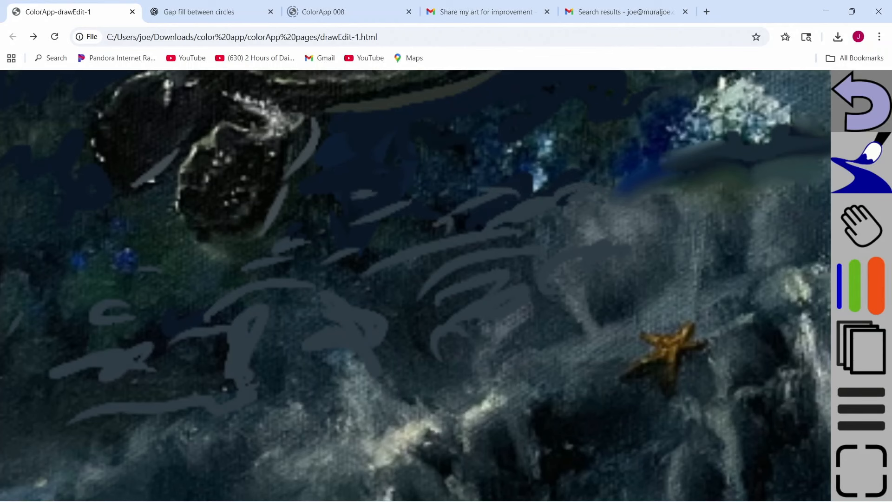
pyautogui.moveTo(229, 257); pyautogui.dragTo(250, 253)
pyautogui.moveTo(64, 229); pyautogui.dragTo(101, 215)
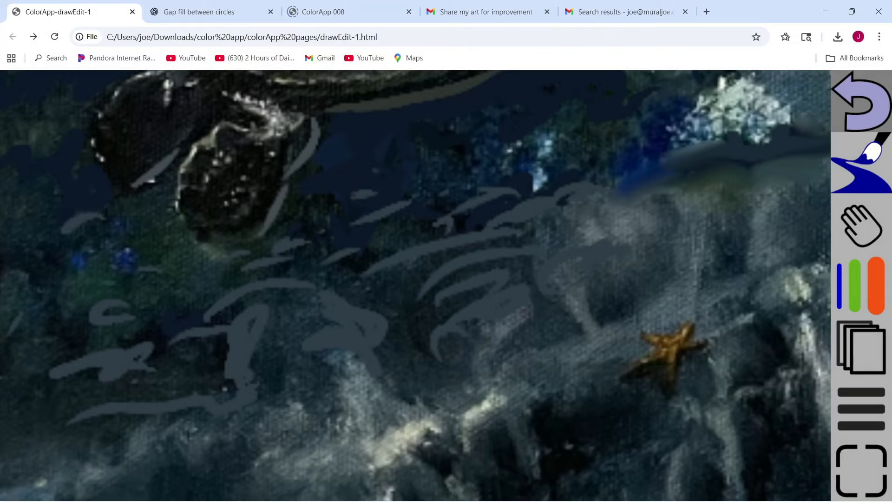
# - Add a short blue-grey stroke at the rock's outer edge and start blending the curved contour strokes up the slope from the starfish
pyautogui.moveTo(70, 332); pyautogui.dragTo(40, 329)
pyautogui.click(863, 173)
pyautogui.click(804, 166)
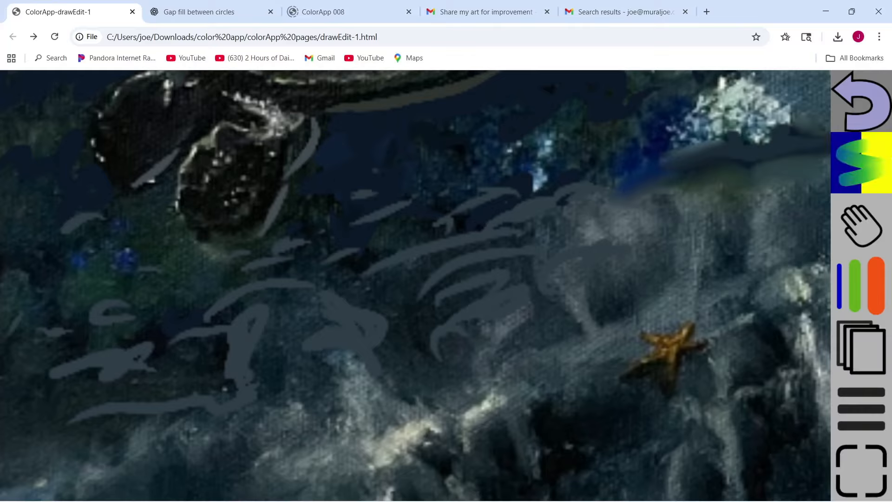
pyautogui.moveTo(444, 291); pyautogui.dragTo(545, 268)
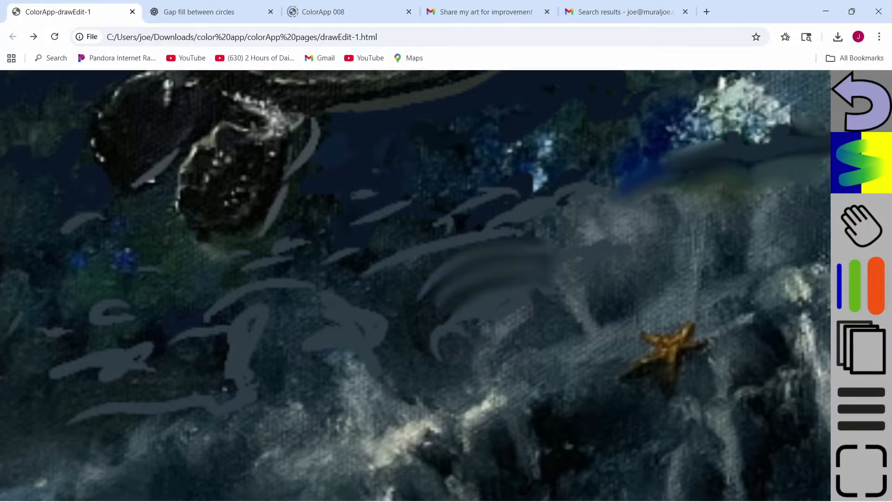
# - Adjust the blending brush and smooth the curved blue-grey strokes into the rock between the rear flippers and the starfish
pyautogui.click(868, 286)
pyautogui.moveTo(777, 409); pyautogui.dragTo(778, 427)
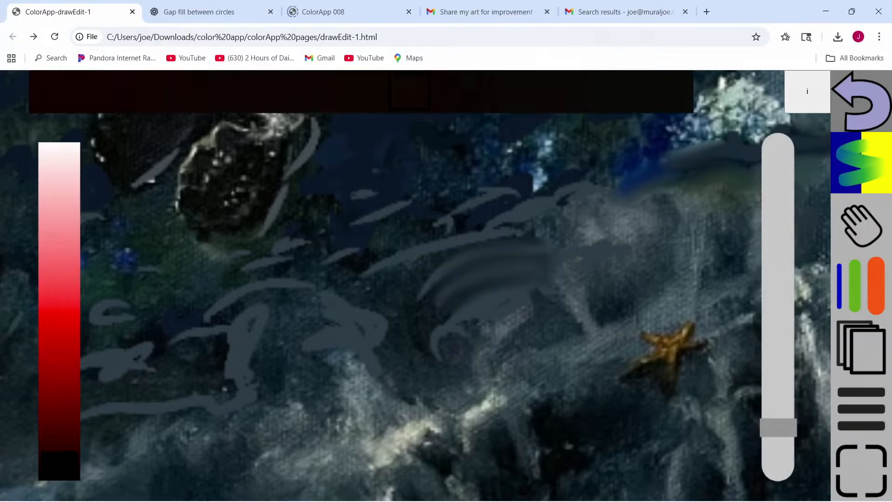
pyautogui.moveTo(565, 289)
pyautogui.mouseDown()
pyautogui.moveTo(580, 281)
pyautogui.moveTo(571, 289)
pyautogui.mouseUp()
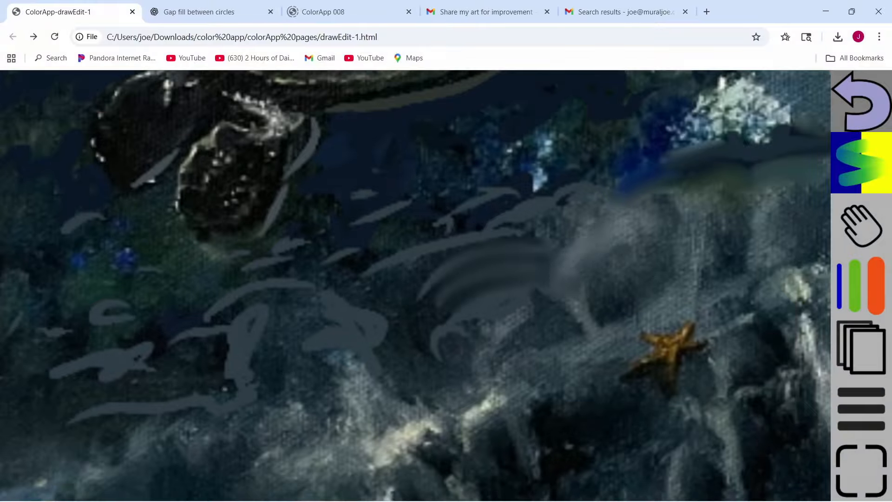
pyautogui.moveTo(496, 224); pyautogui.dragTo(521, 246)
pyautogui.moveTo(453, 252); pyautogui.dragTo(415, 303)
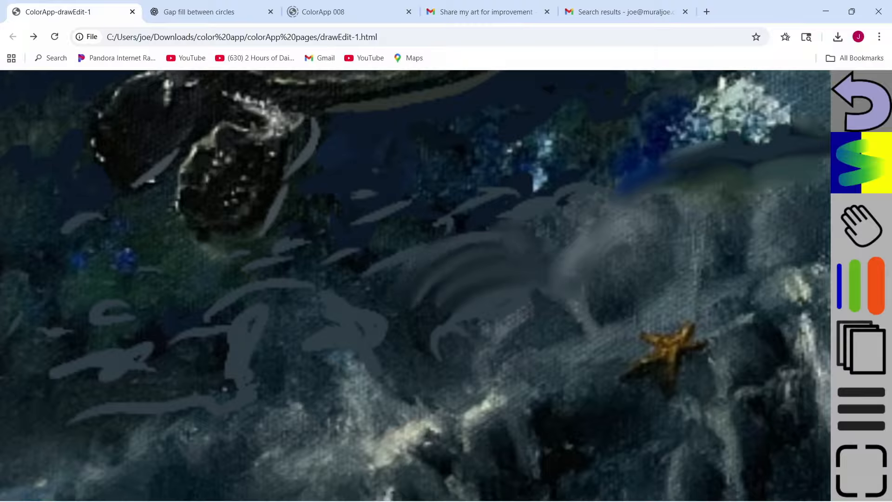
# - Blend the blue-grey strokes on the middle of the rock and along its upper ridge below the turtle
pyautogui.moveTo(347, 307)
pyautogui.mouseDown()
pyautogui.moveTo(393, 333)
pyautogui.moveTo(398, 347)
pyautogui.moveTo(280, 300)
pyautogui.mouseUp()
pyautogui.moveTo(267, 286)
pyautogui.mouseDown()
pyautogui.moveTo(334, 258)
pyautogui.moveTo(407, 251)
pyautogui.mouseUp()
pyautogui.moveTo(383, 214)
pyautogui.mouseDown()
pyautogui.moveTo(524, 185)
pyautogui.moveTo(560, 196)
pyautogui.moveTo(621, 174)
pyautogui.mouseUp()
pyautogui.moveTo(370, 193); pyautogui.dragTo(338, 203)
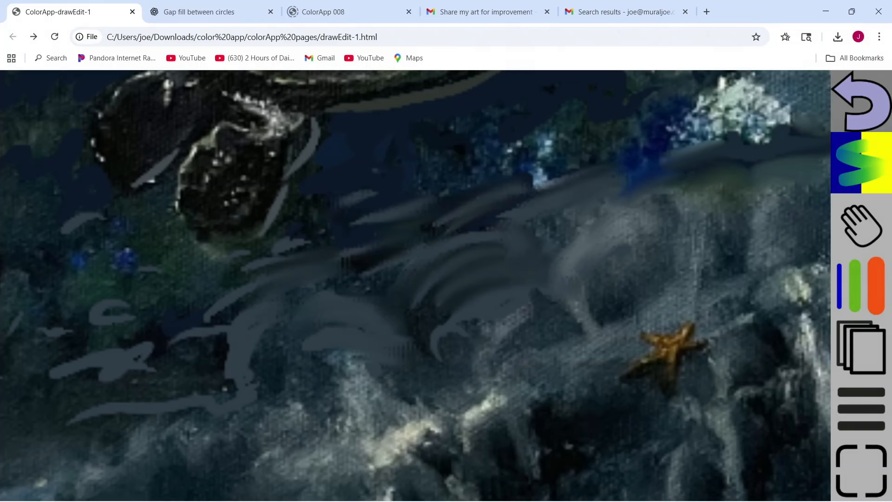
# - Blend the remaining blue-grey strokes beneath the rear flippers out toward the painting's outer edge
pyautogui.moveTo(282, 263)
pyautogui.mouseDown()
pyautogui.moveTo(240, 275)
pyautogui.moveTo(191, 319)
pyautogui.mouseUp()
pyautogui.moveTo(221, 345); pyautogui.dragTo(47, 373)
pyautogui.moveTo(135, 308); pyautogui.dragTo(89, 320)
pyautogui.moveTo(101, 216); pyautogui.dragTo(50, 229)
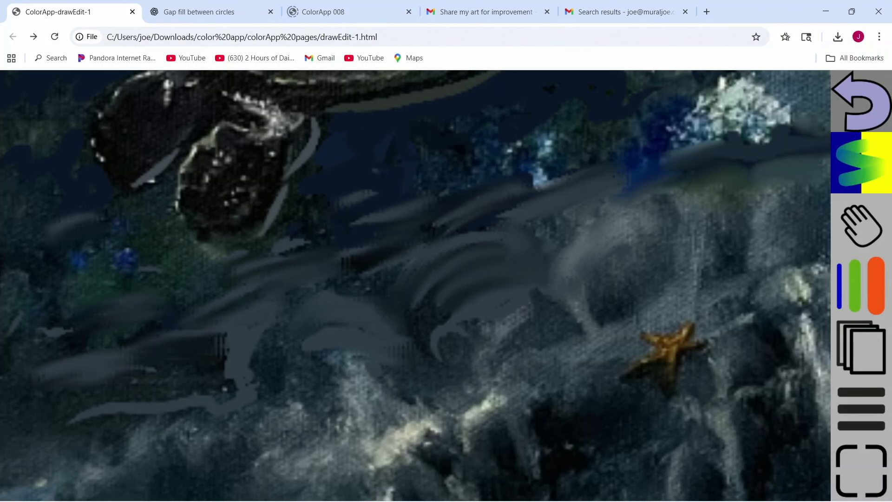
# - Soften the rock's upper edge where it meets the blue and white coral
pyautogui.moveTo(558, 180); pyautogui.dragTo(533, 193)
pyautogui.moveTo(648, 183); pyautogui.dragTo(605, 180)
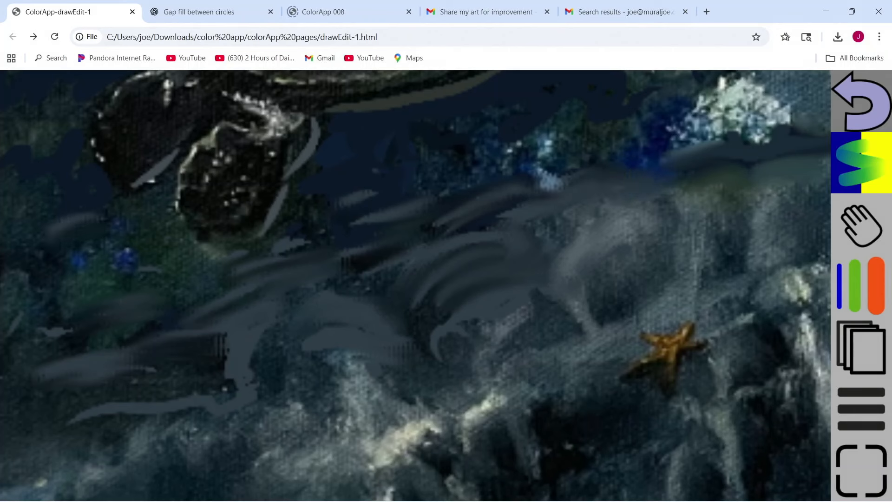
pyautogui.moveTo(687, 195); pyautogui.dragTo(673, 197)
# - Review the whole painting to judge how the blended foreground rocks sit with the turtle and swimmer
pyautogui.scroll(-4, 539, 337)
pyautogui.scroll(-6, 183, 371)
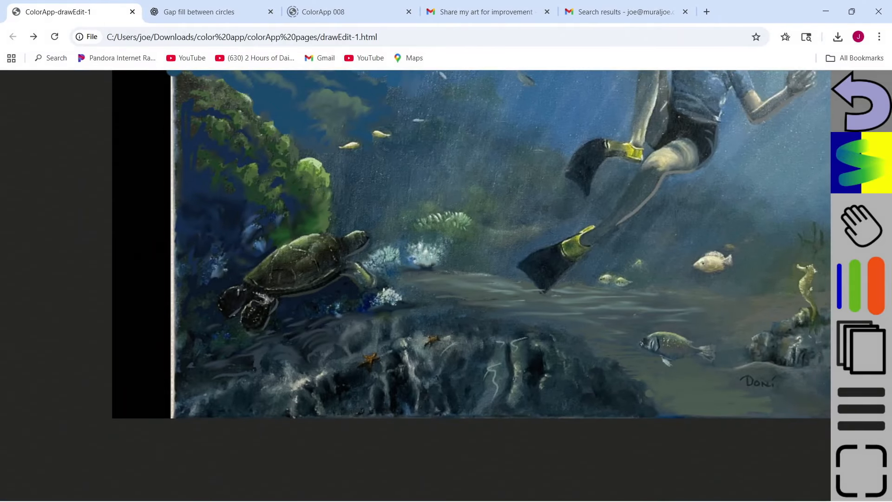
pyautogui.scroll(-7, 415, 284)
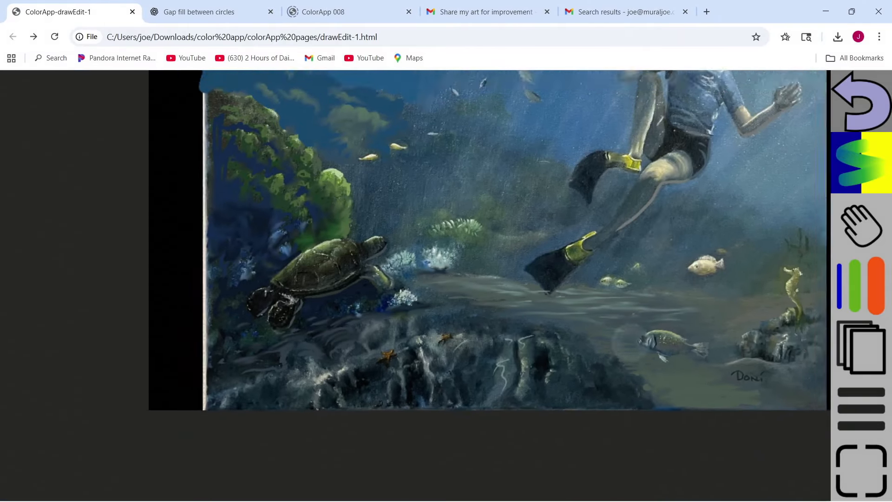
pyautogui.scroll(5, 390, 279)
pyautogui.scroll(1, 390, 279)
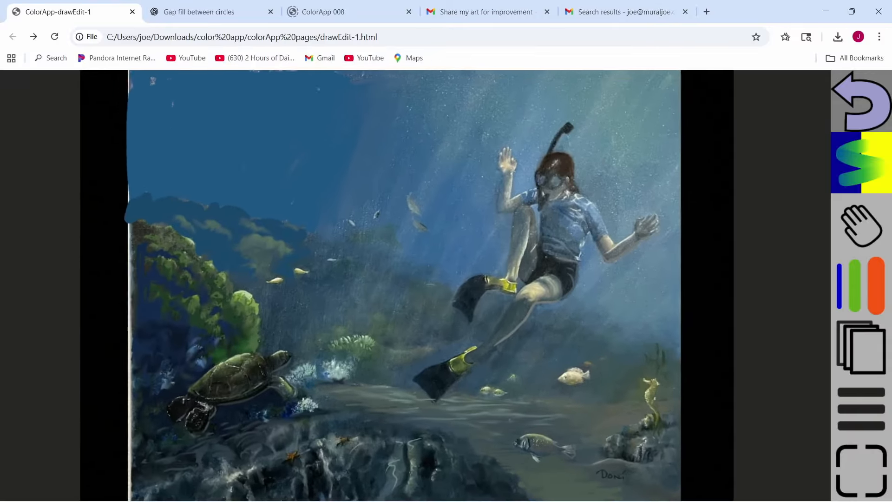
pyautogui.scroll(-1, 400, 298)
pyautogui.scroll(-1, 517, 399)
pyautogui.scroll(2, 517, 398)
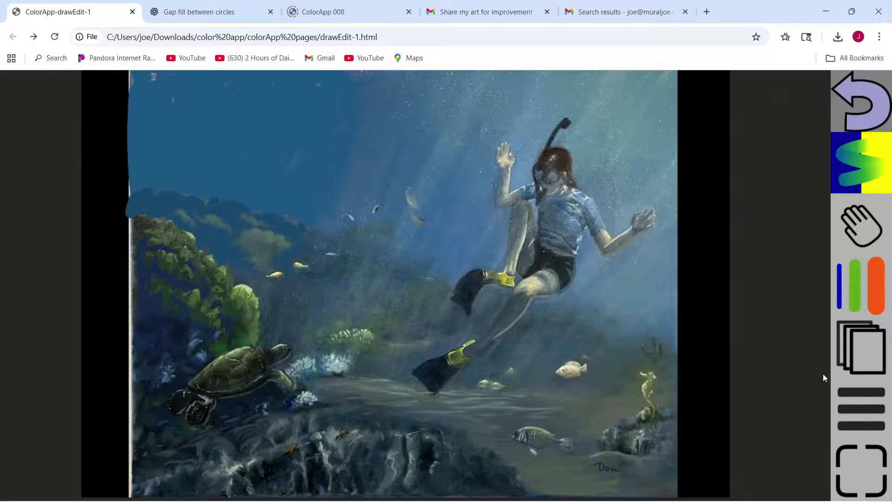
# - Download the edited painting as an image file
pyautogui.click(871, 401)
pyautogui.click(792, 413)
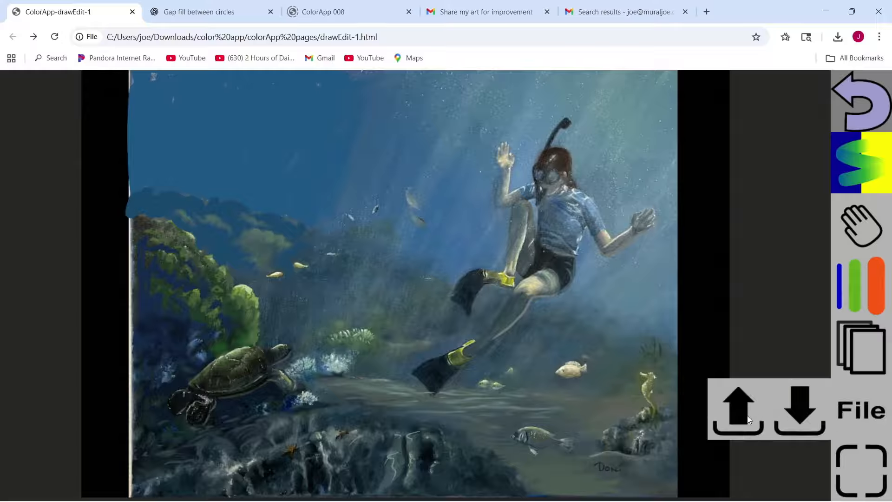
pyautogui.click(796, 414)
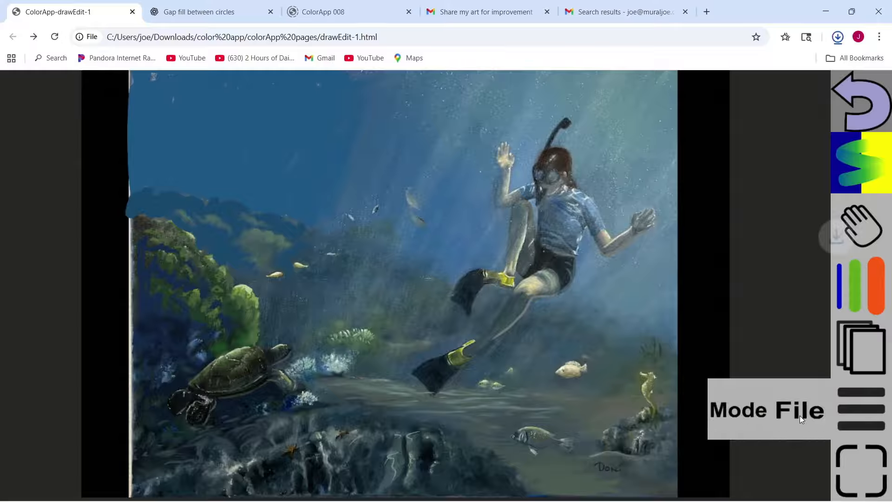
pyautogui.click(751, 292)
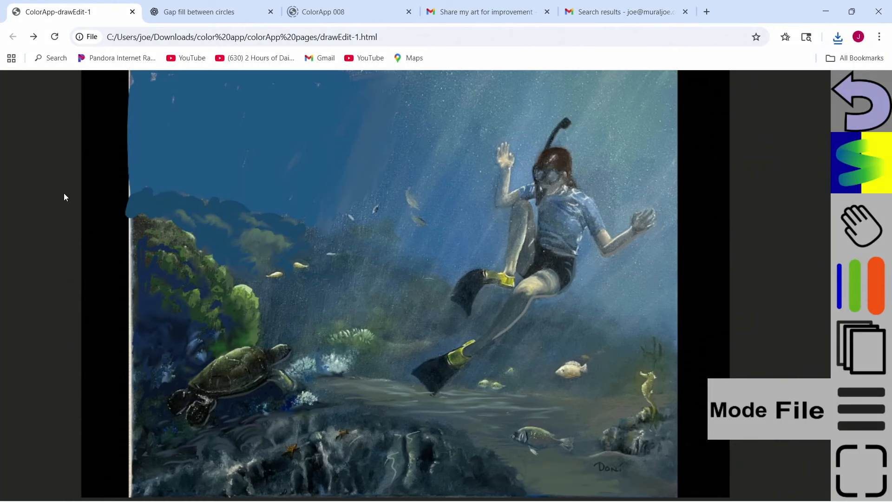